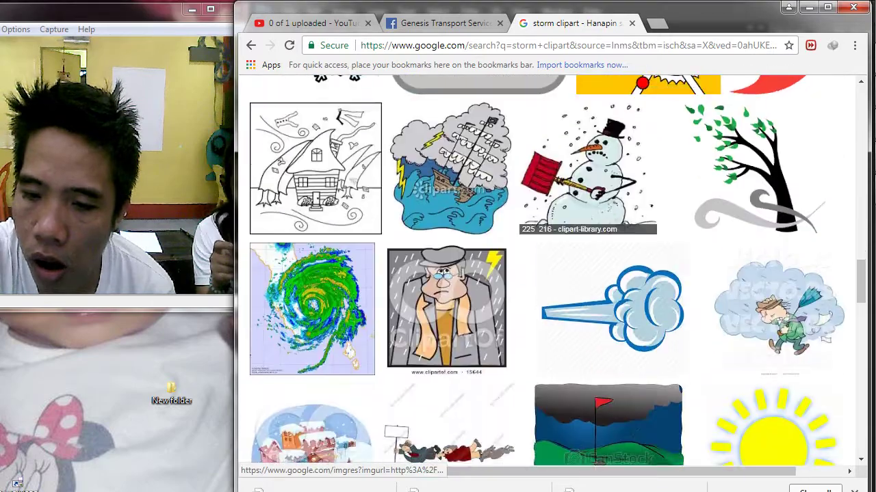
Look through the storm clipart results and preview the grinning cloud with lightning and the rain cloud with one yellow bolt
scroll(551, 271, "down", 10)
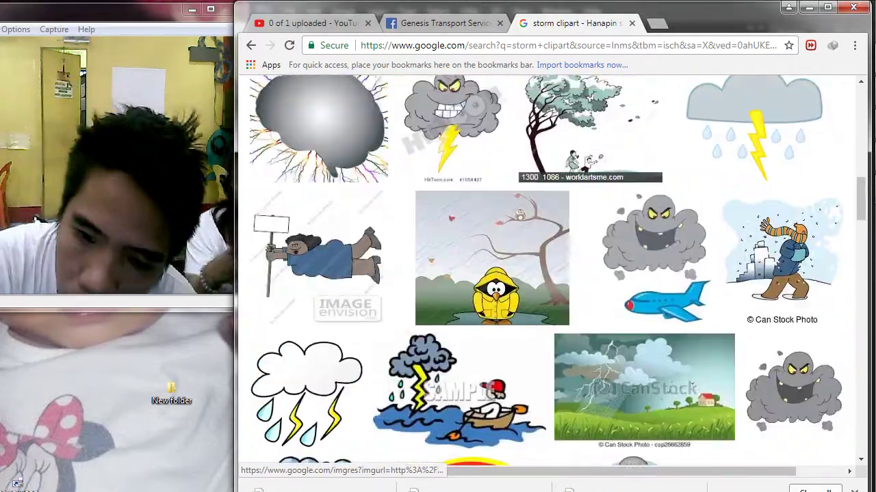
left_click(453, 130)
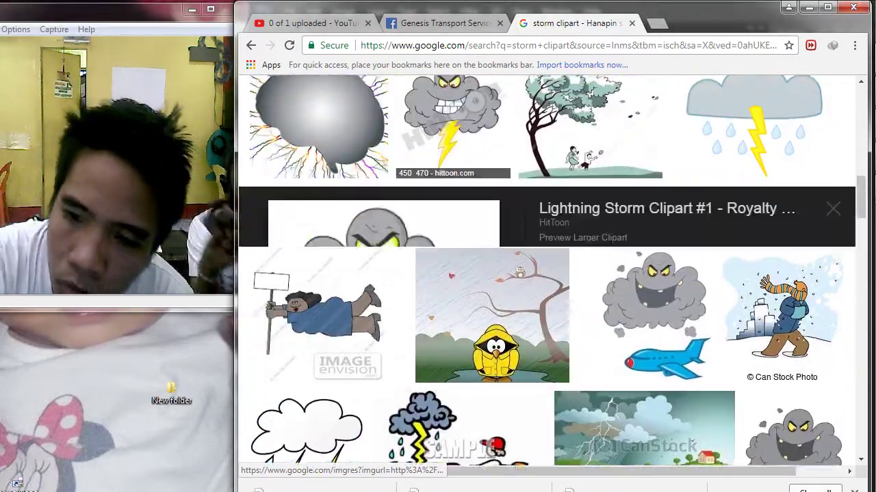
left_click(711, 133)
scroll(711, 133, "up", 3)
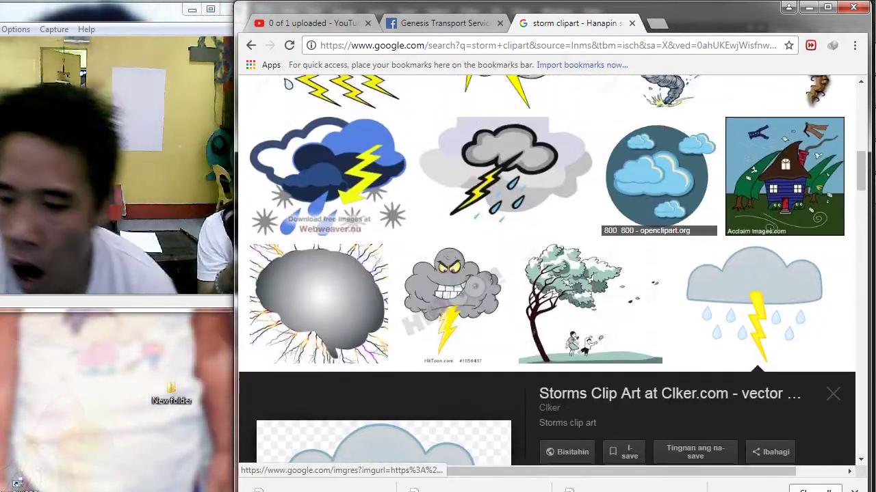
scroll(711, 133, "down", 4)
scroll(711, 134, "up", 2)
scroll(465, 264, "up", 5)
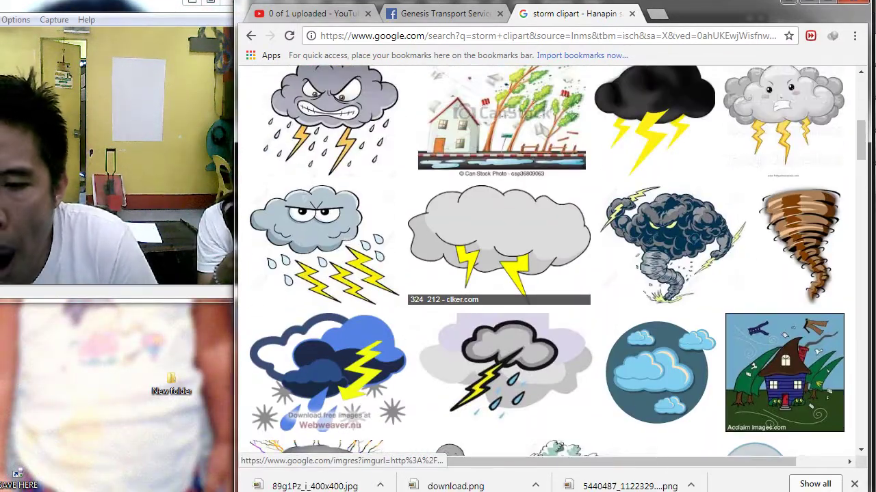
Preview the grey cloud with two yellow bolts and its related orange-bolt cloud, and open the full set of related images
left_click(465, 264)
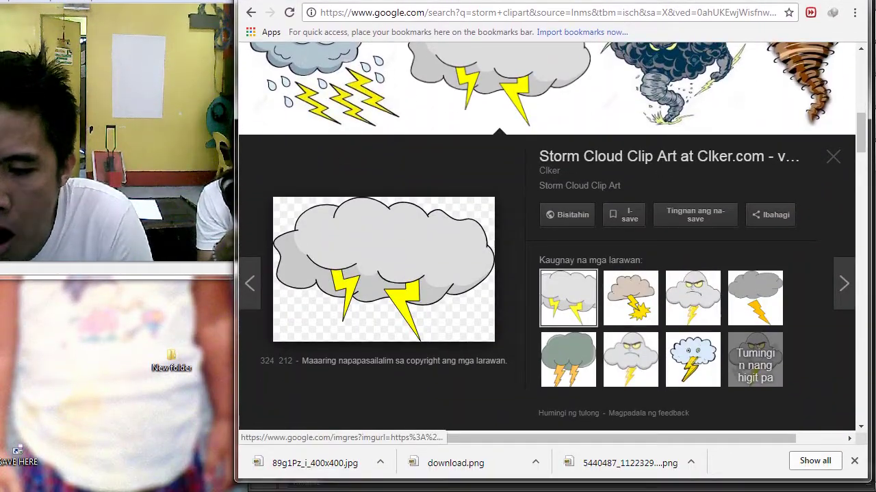
left_click(754, 298)
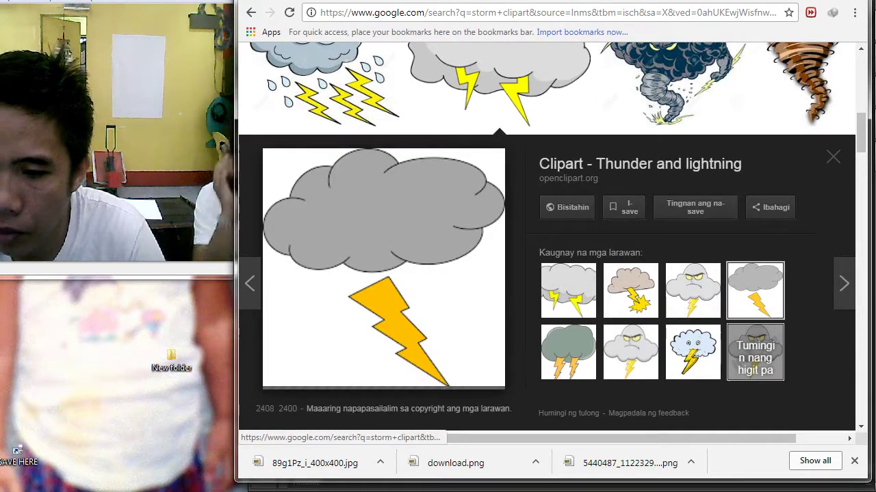
left_click(755, 359)
Preview the Openclipart grey storm cloud with an orange lightning bolt among the related images
scroll(797, 247, "down", 4)
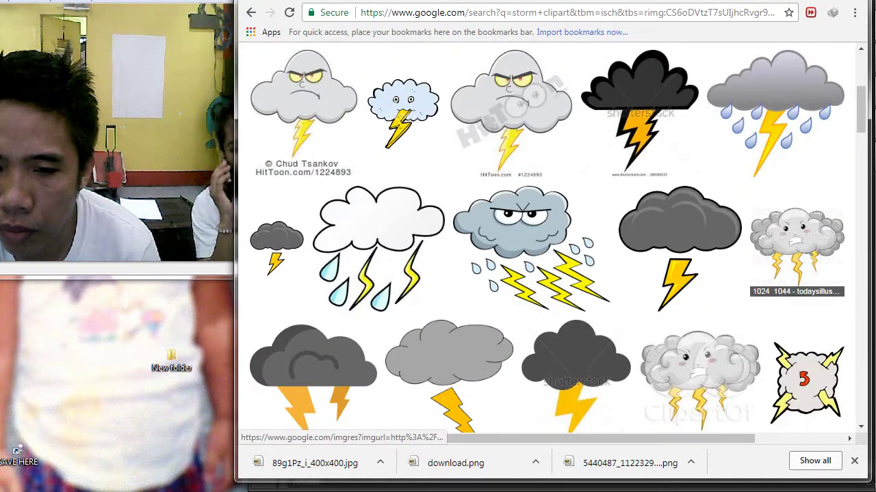
scroll(796, 267, "down", 3)
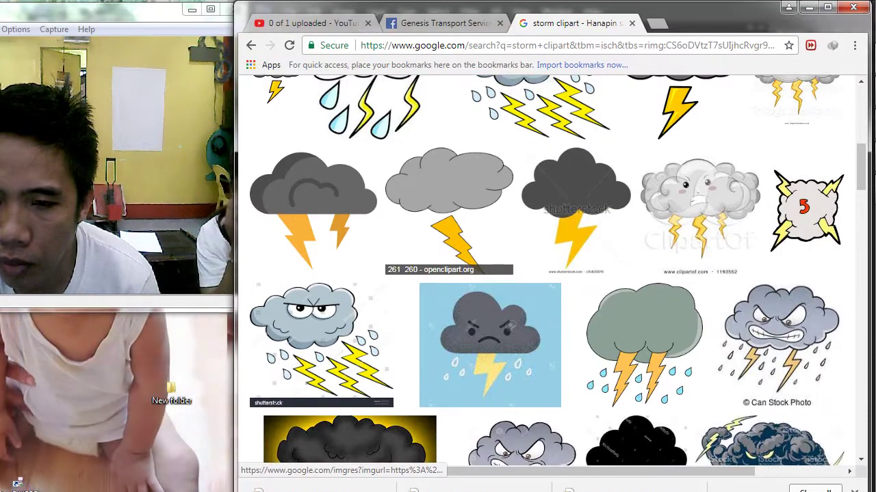
left_click(449, 164)
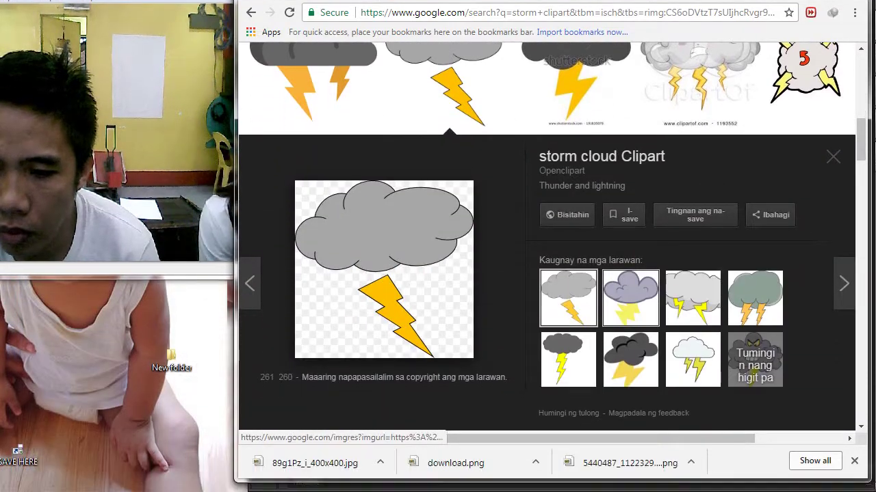
scroll(633, 356, "down", 4)
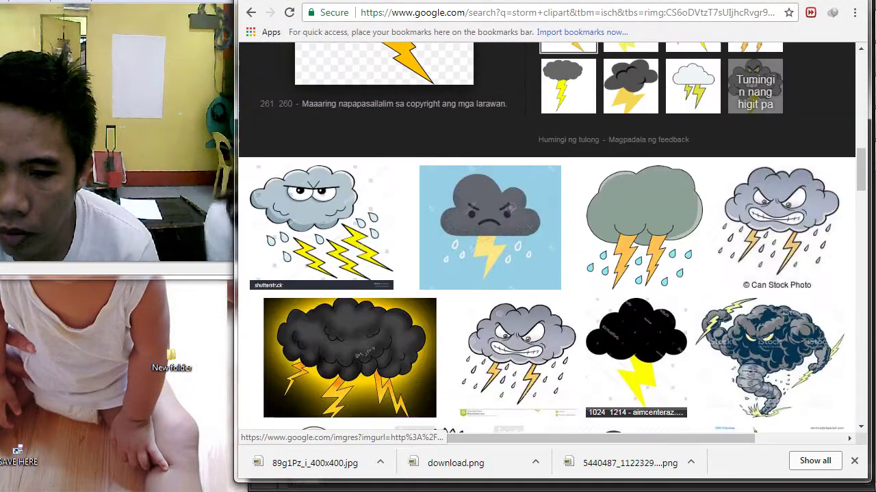
scroll(636, 355, "up", 1)
scroll(547, 274, "up", 1)
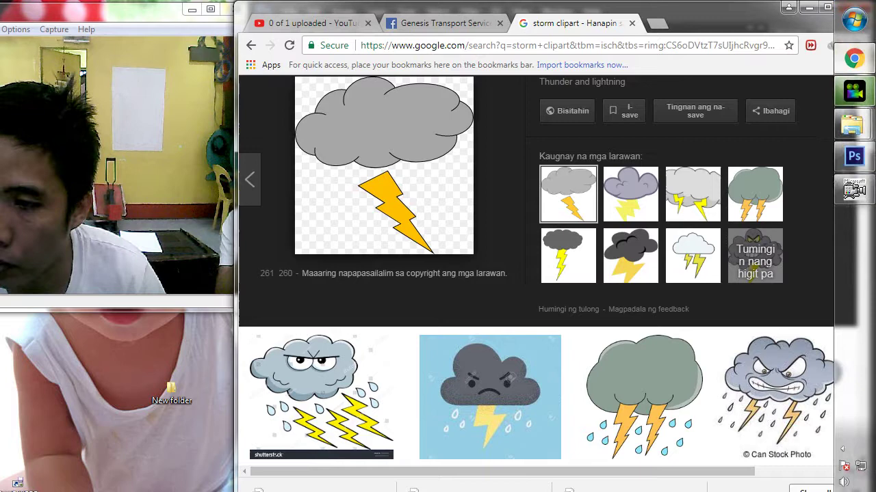
Switch to Photoshop and create a new document 8.5 inches wide and 11 inches high at 300 pixels/inch
left_click(853, 157)
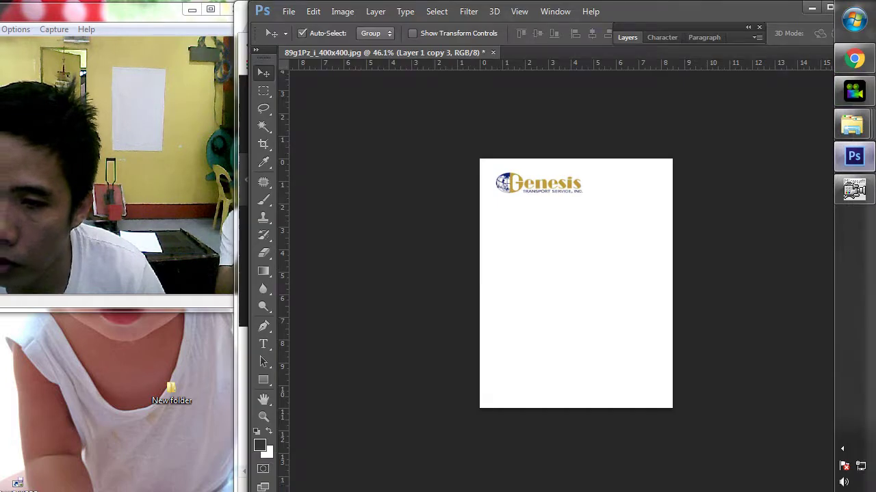
scroll(576, 284, "up", 5)
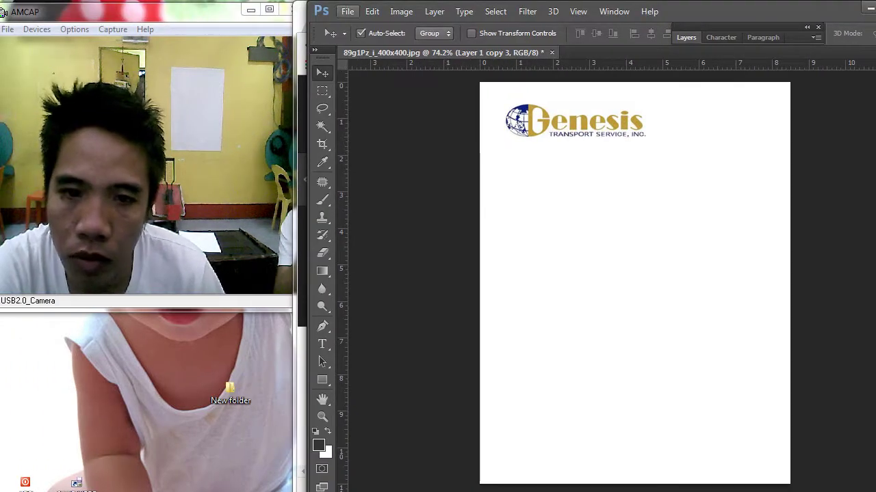
left_click(347, 12)
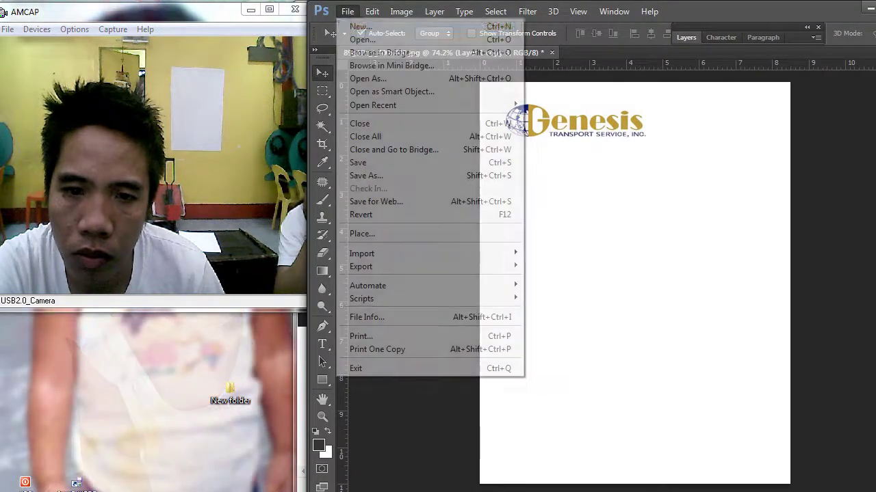
left_click(360, 26)
left_click(448, 178)
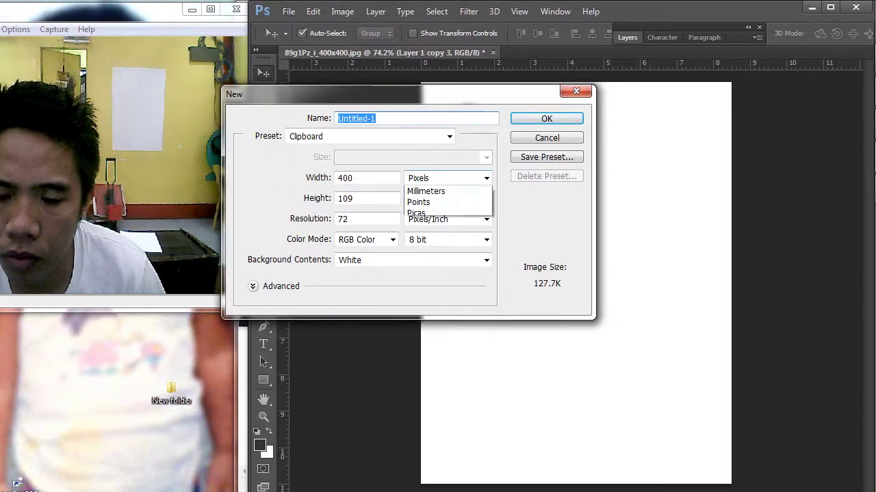
left_click(422, 202)
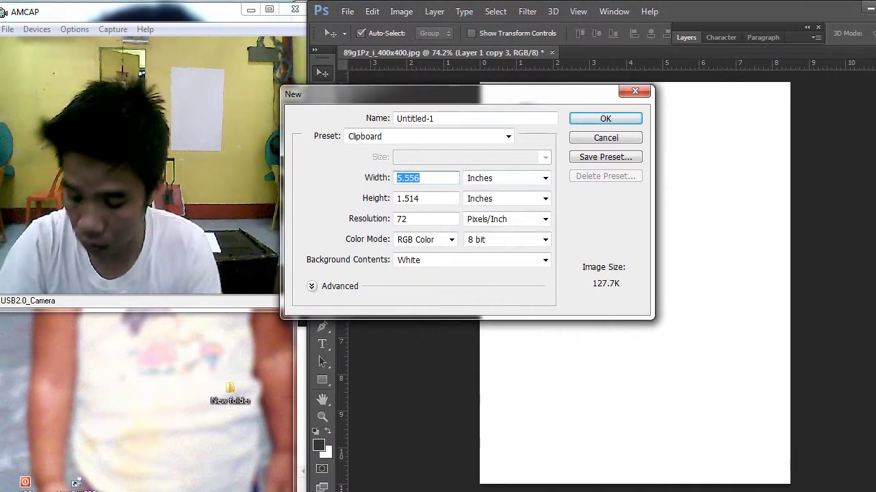
type("8.5")
key("Tab")
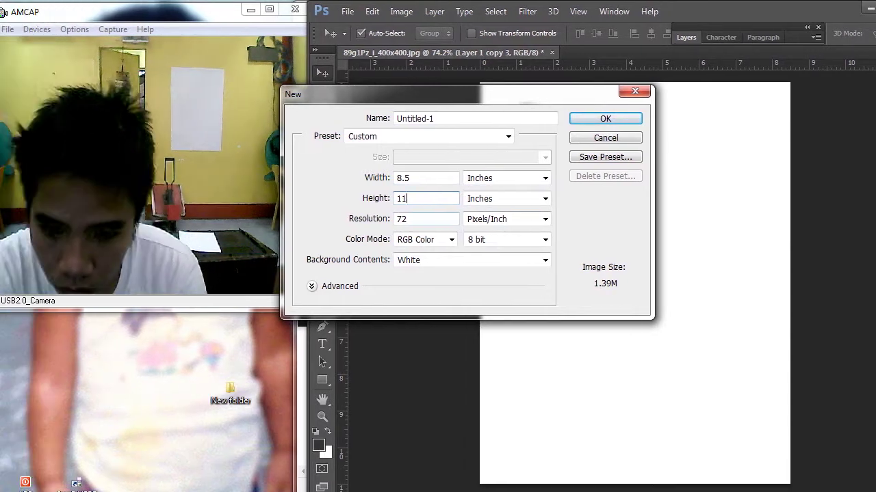
type("300")
key("Return")
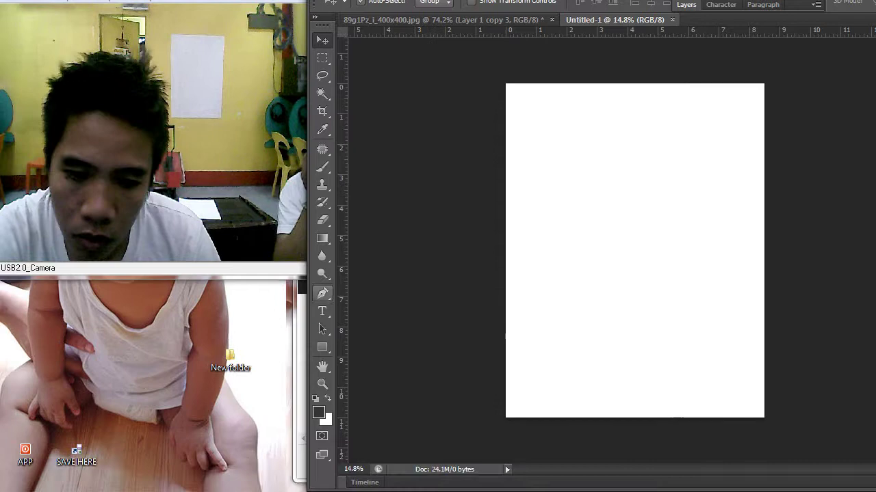
Start a Pen tool path near the page's upper left with a short slanted end and a lower edge curving slightly downward
left_click(308, 326)
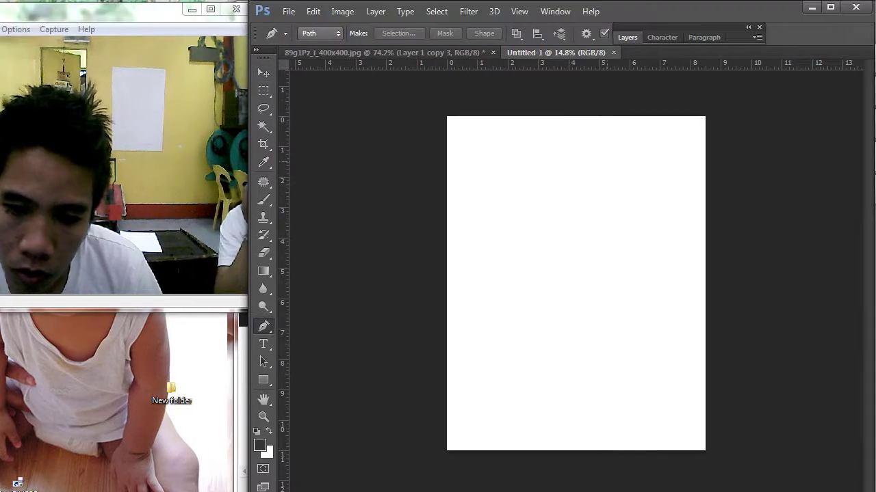
scroll(500, 174, "up", 1)
left_click(424, 168)
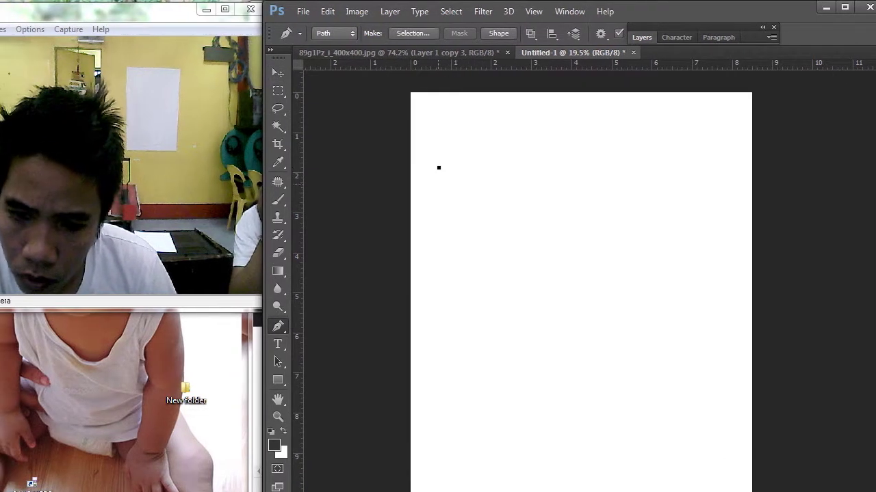
left_click(412, 201)
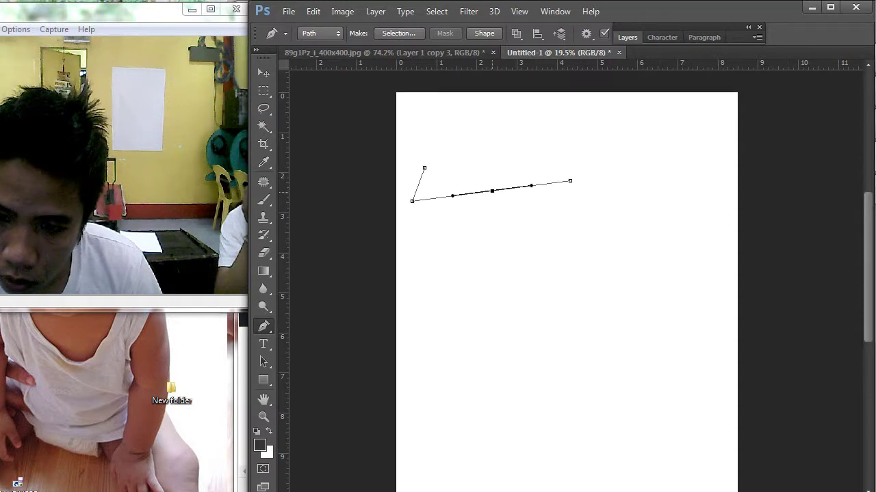
left_click_drag(531, 185, 532, 200)
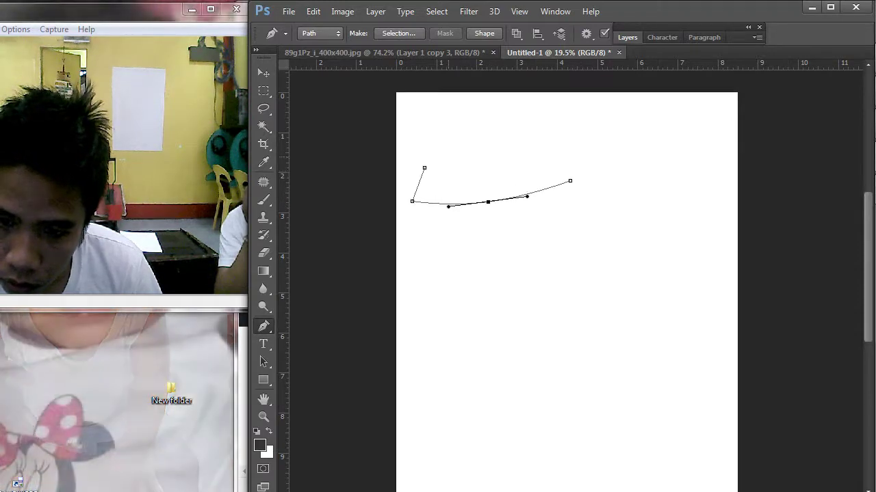
Undo the misplaced anchor, extend the path's tip to about 5.6 inches across the page, and reshape the lower edge into a smooth curve
left_click(432, 149)
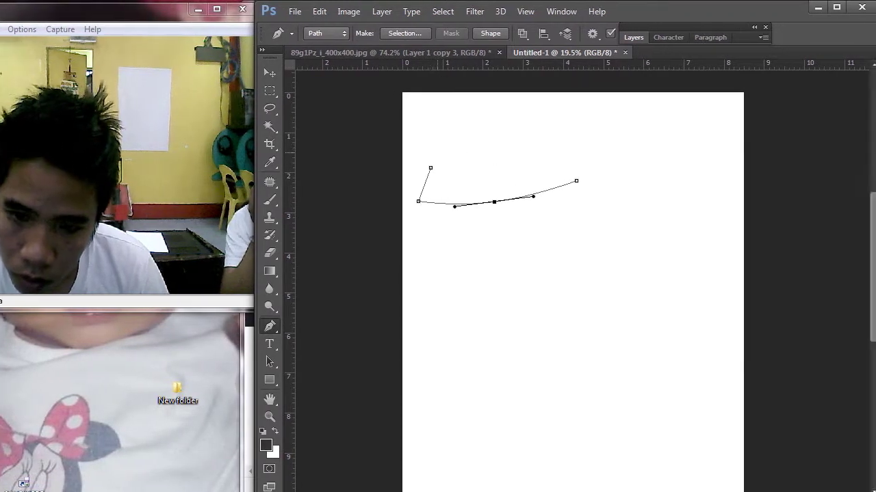
left_click(428, 152)
key("ctrl+z")
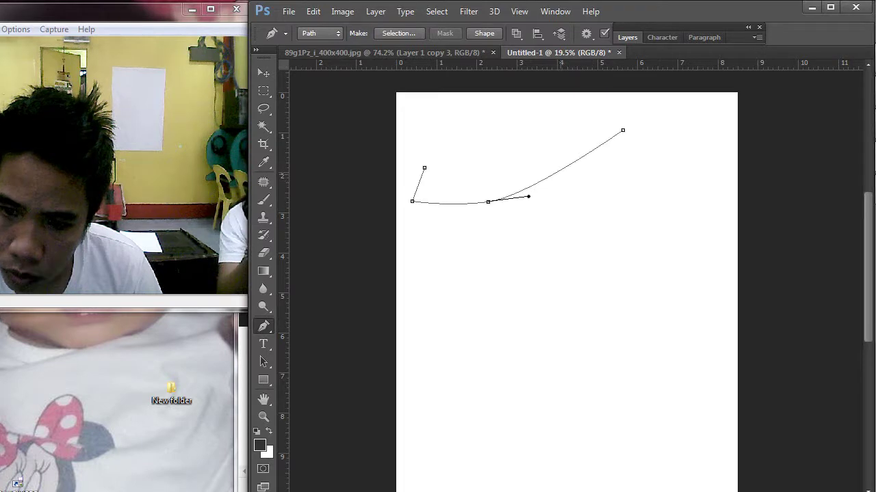
left_click_drag(559, 171, 570, 178)
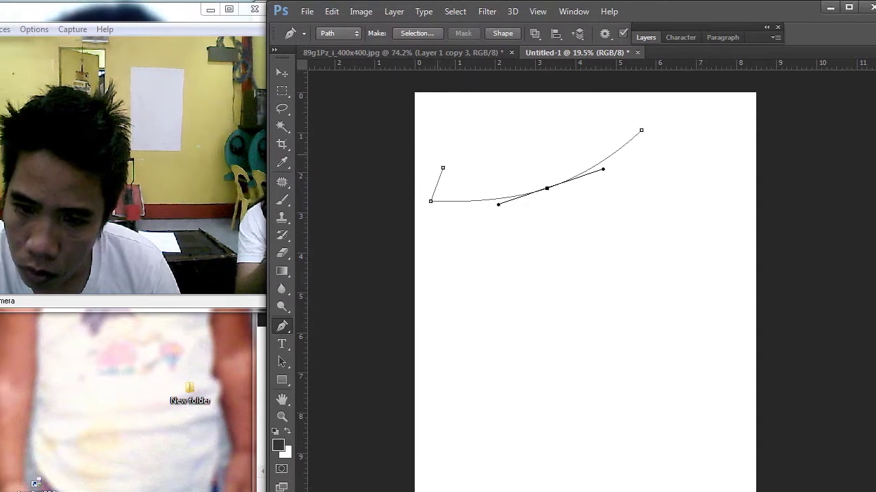
Draw the path's curved upper edge back from the tip and close the shape with a notched end like a ribbon tail
left_click(422, 155)
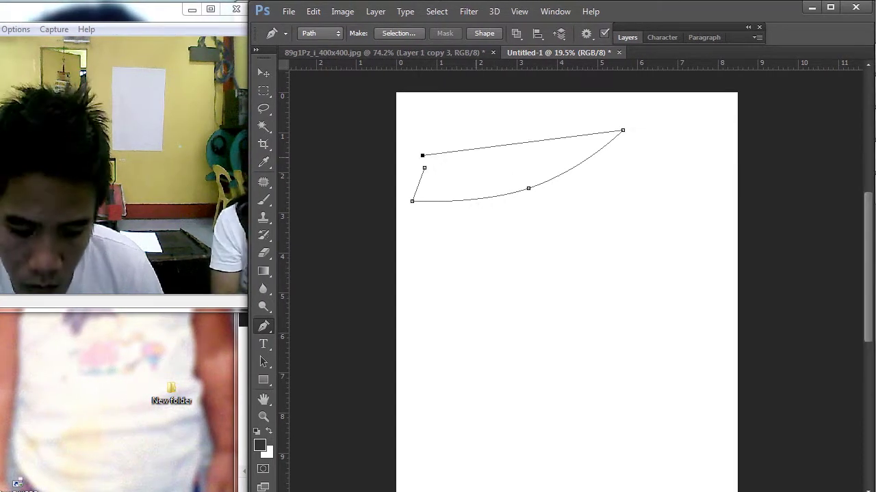
left_click_drag(501, 159, 558, 151)
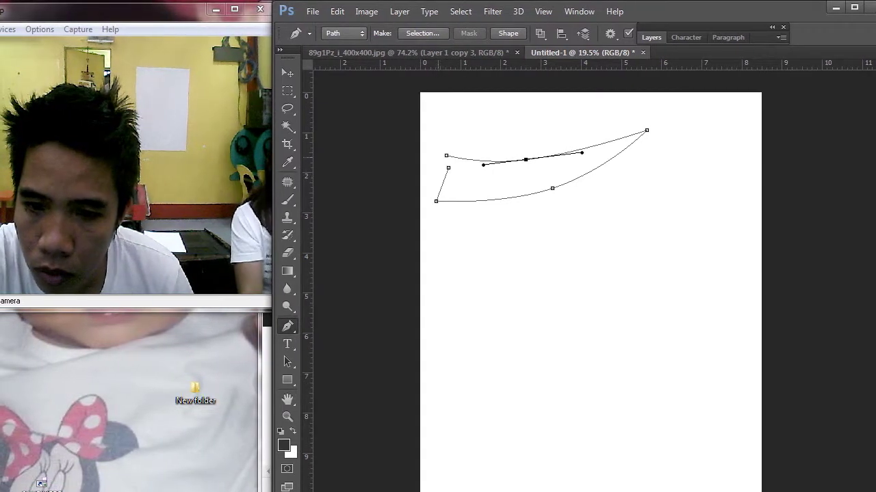
left_click(439, 152)
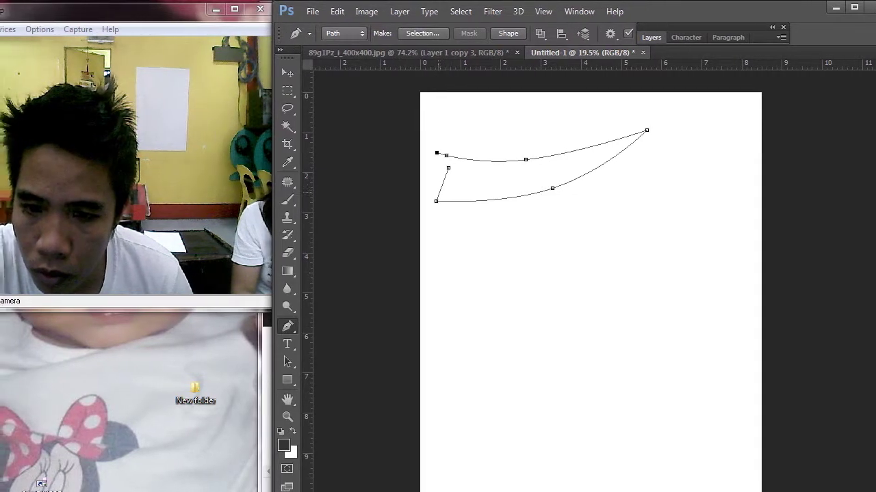
left_click(438, 201)
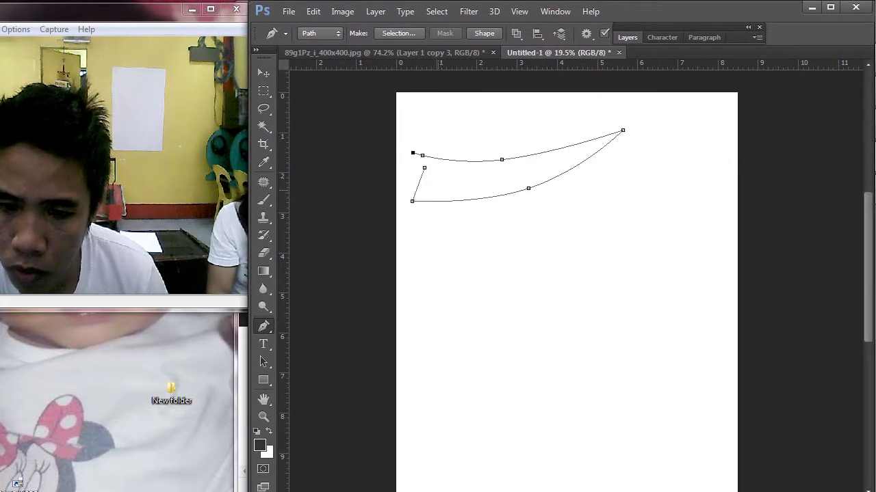
left_click(437, 168)
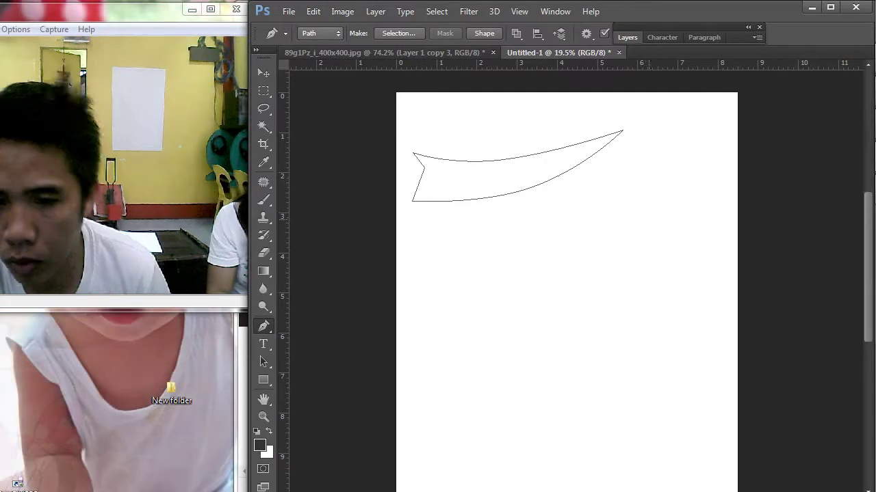
scroll(461, 217, "down", 3)
scroll(461, 217, "up", 1)
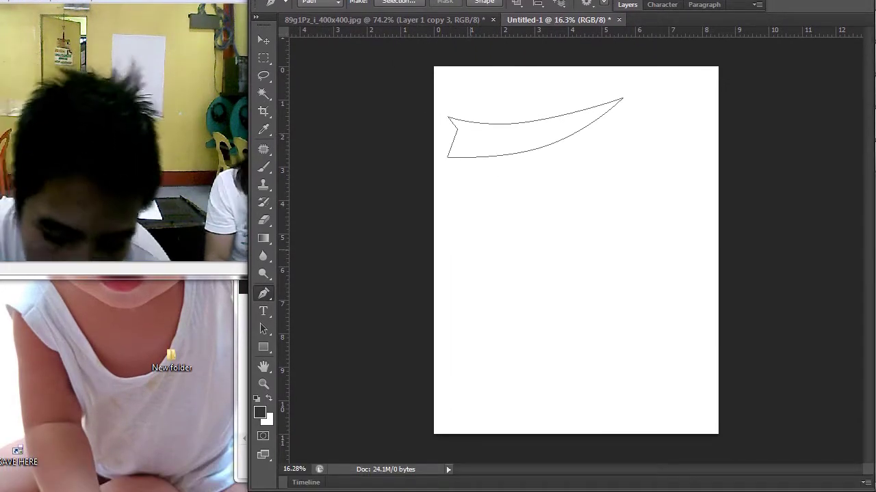
scroll(460, 137, "down", 2)
scroll(456, 122, "up", 2)
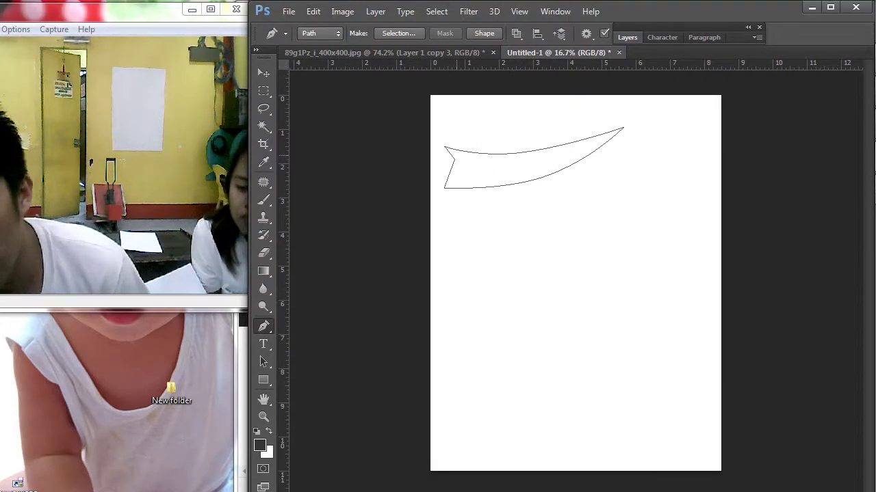
scroll(458, 161, "up", 3)
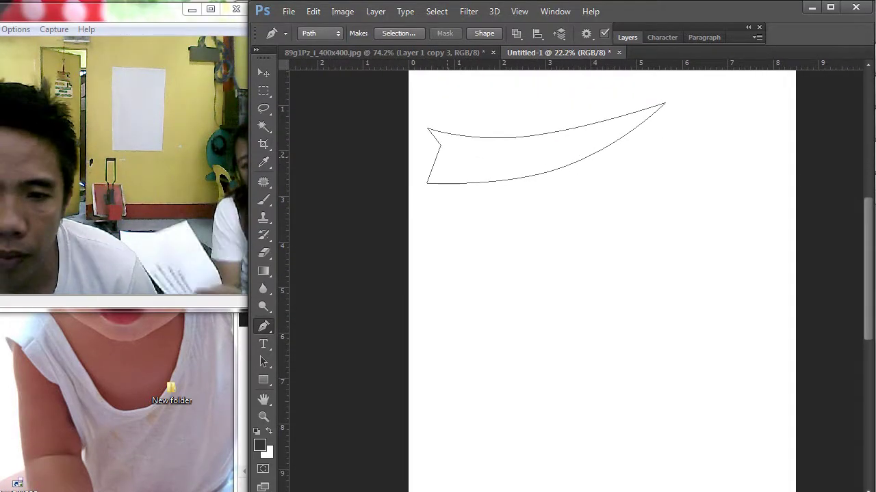
scroll(447, 157, "down", 3)
scroll(480, 198, "up", 4)
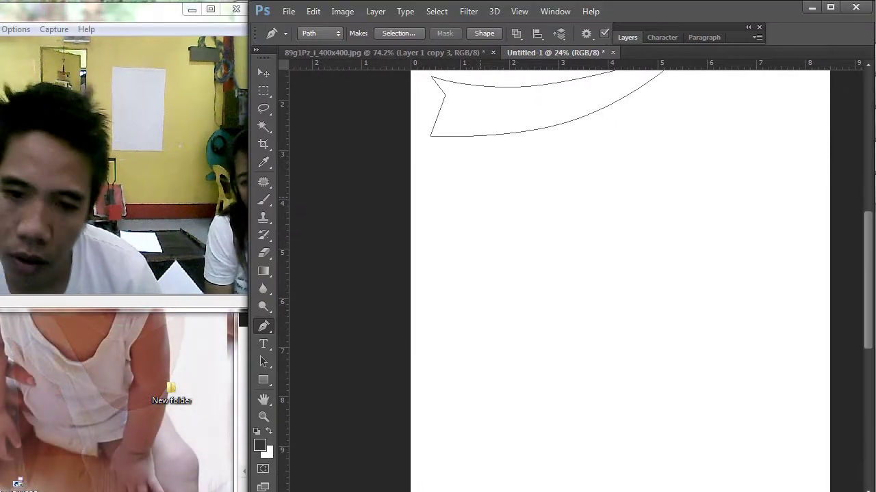
left_click_drag(480, 198, 487, 329)
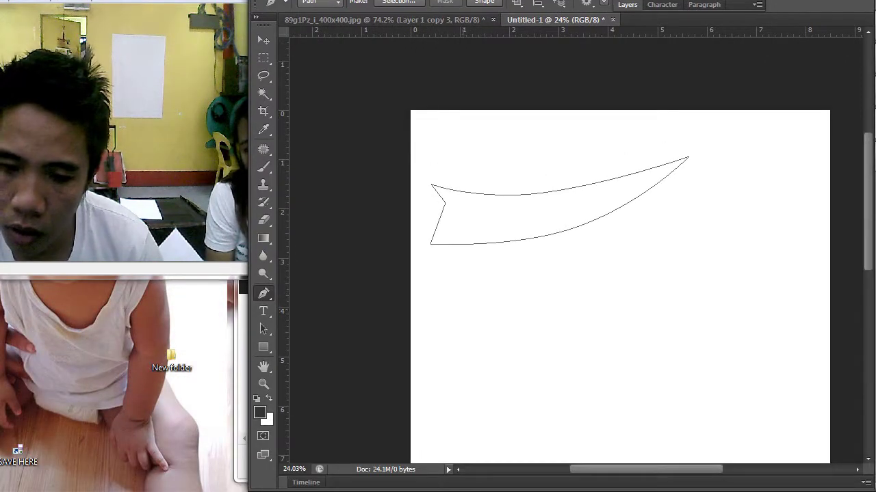
left_click(432, 288)
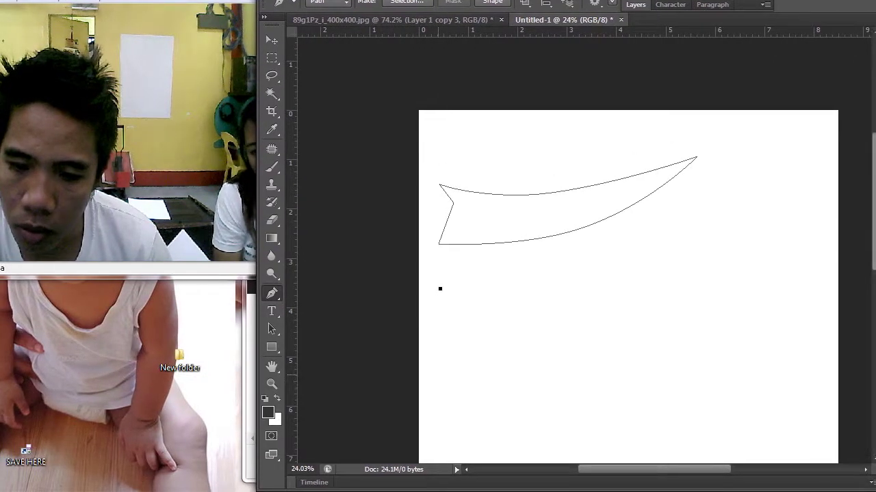
left_click(429, 375)
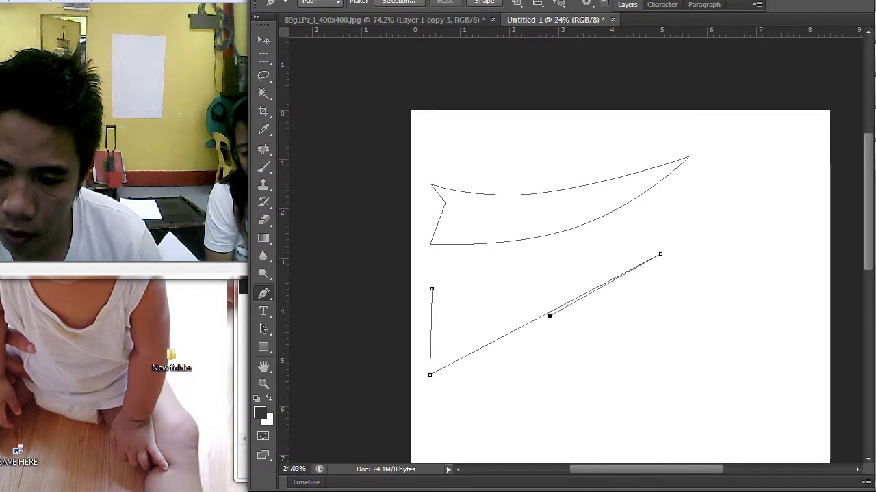
left_click_drag(548, 313, 546, 346)
left_click(431, 288)
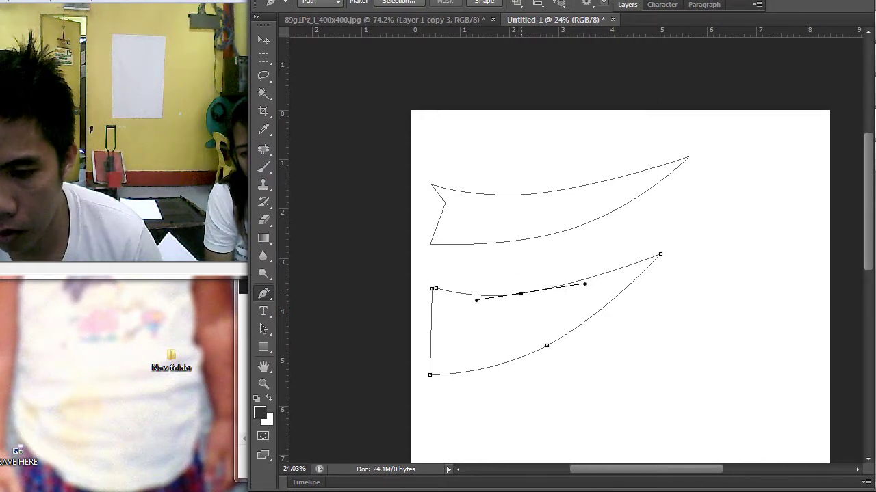
scroll(459, 355, "up", 3)
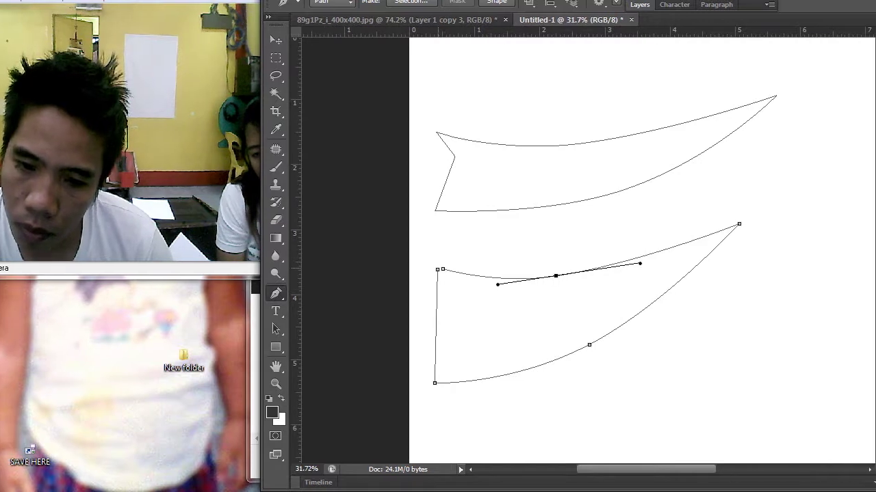
left_click(484, 265, "ctrl")
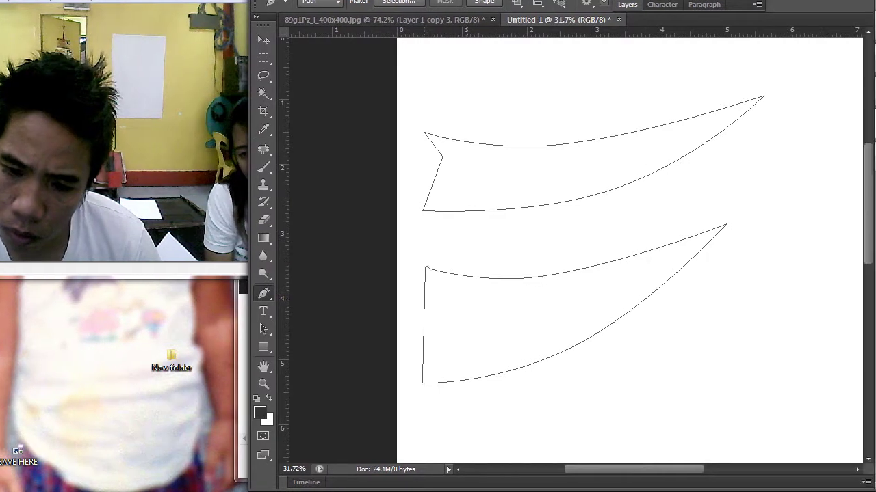
scroll(484, 267, "down", 4)
scroll(660, 412, "up", 4)
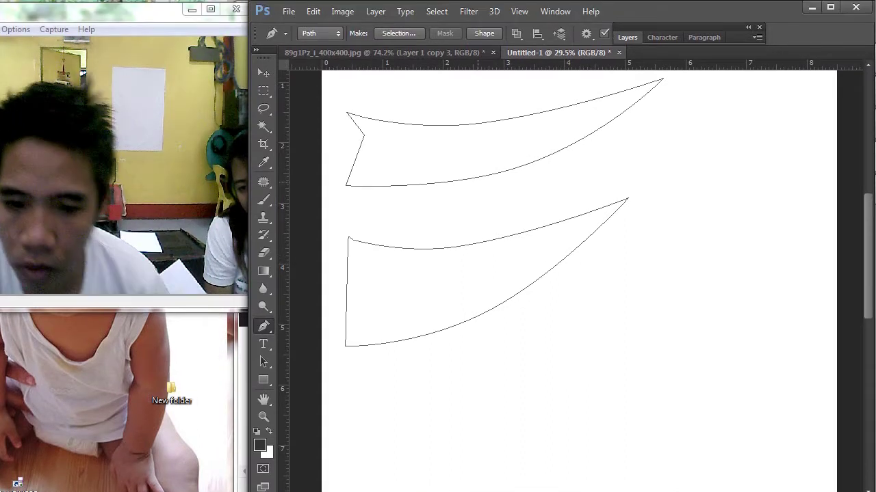
left_click_drag(348, 236, 348, 241)
left_click(458, 246, "ctrl")
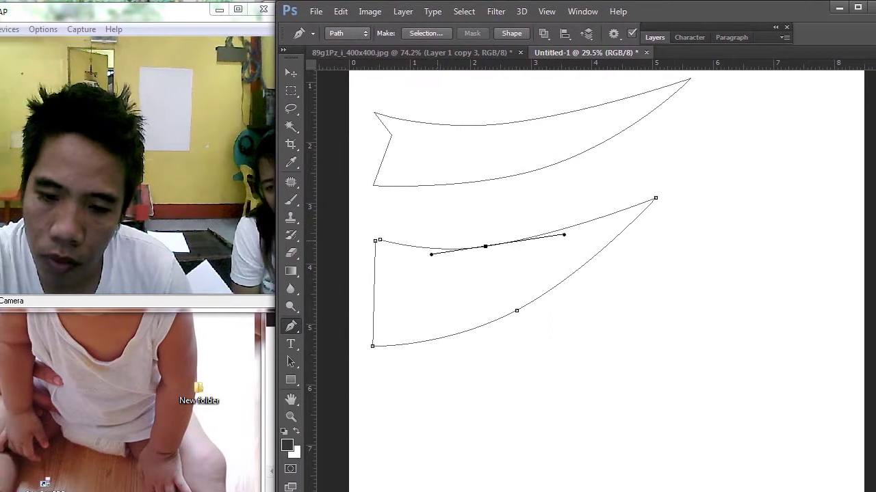
key("ctrl+alt+z")
key("ctrl+alt+z")
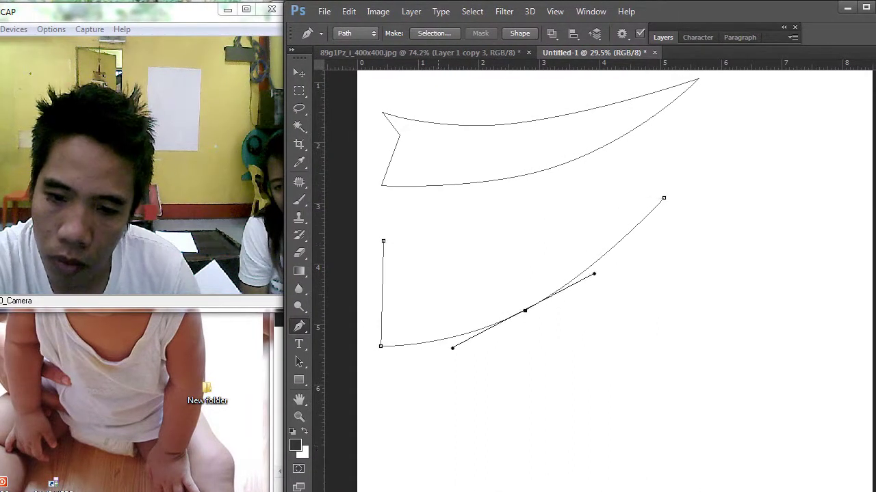
left_click(438, 240)
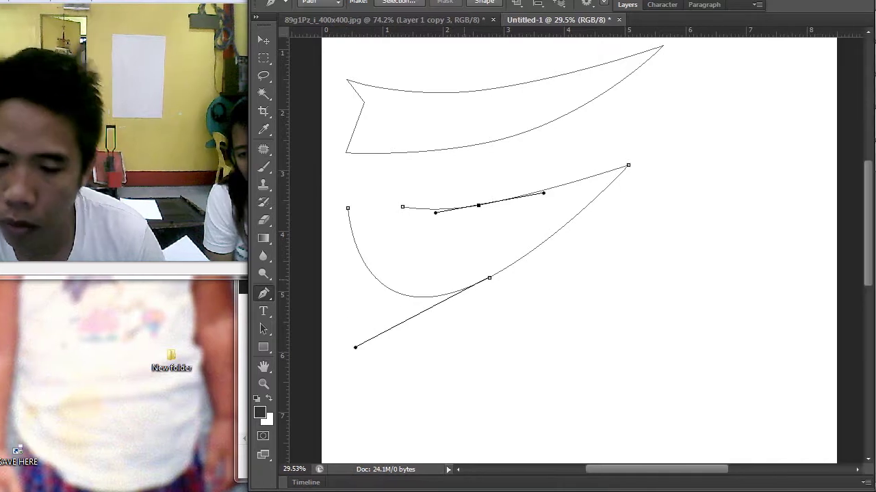
key("ctrl+alt+z")
key("ctrl+alt+z")
scroll(583, 201, "down", 3)
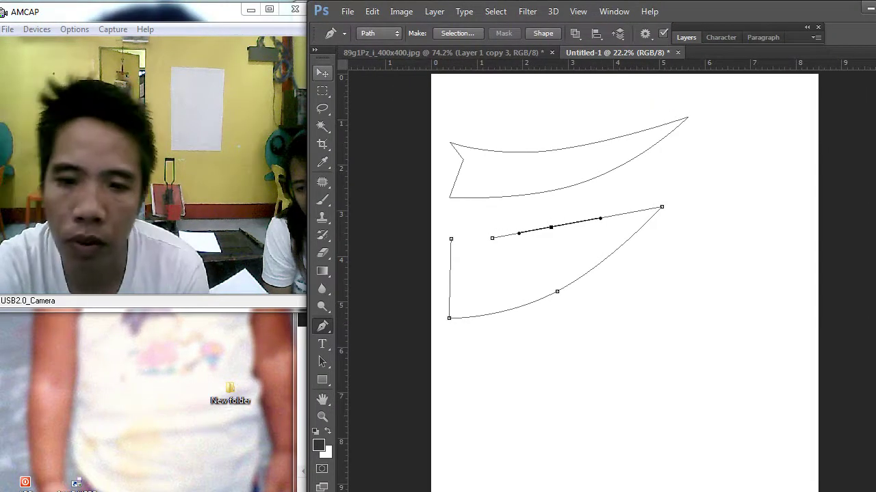
key("Delete")
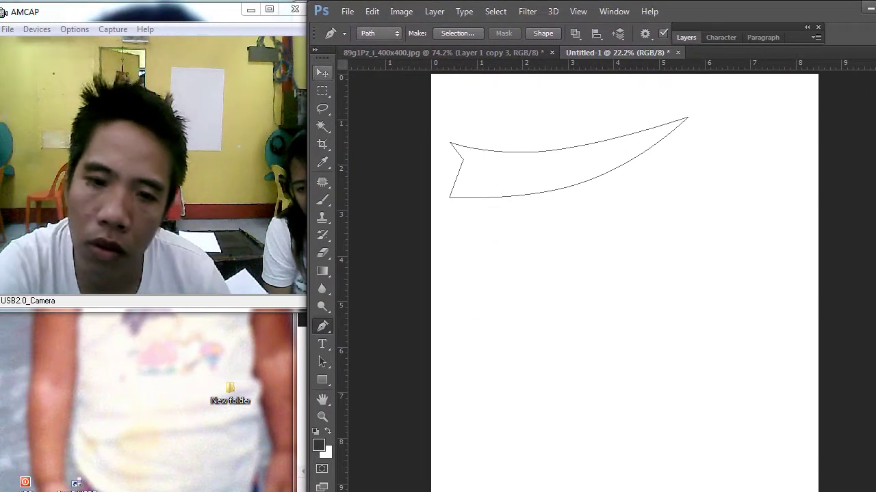
Convert the notched ribbon path into a selection with a 0-pixel feather radius and put its shape on a new layer
left_click(322, 73)
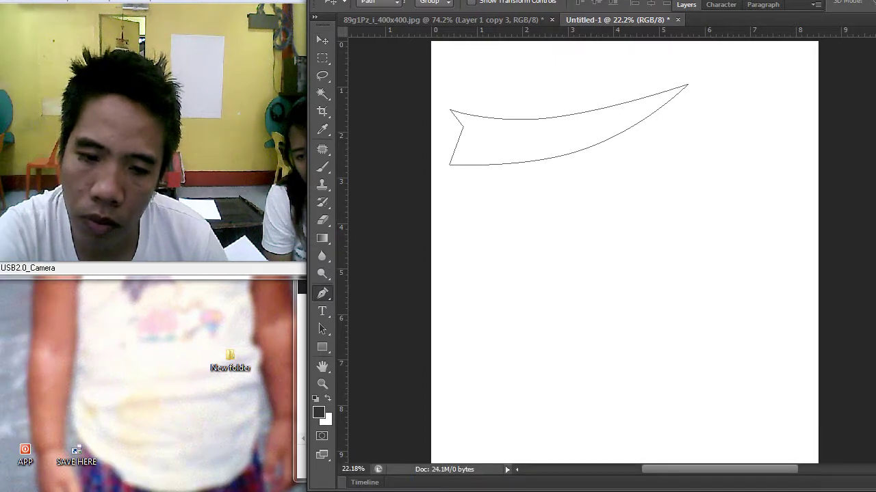
right_click(572, 119)
left_click(625, 186)
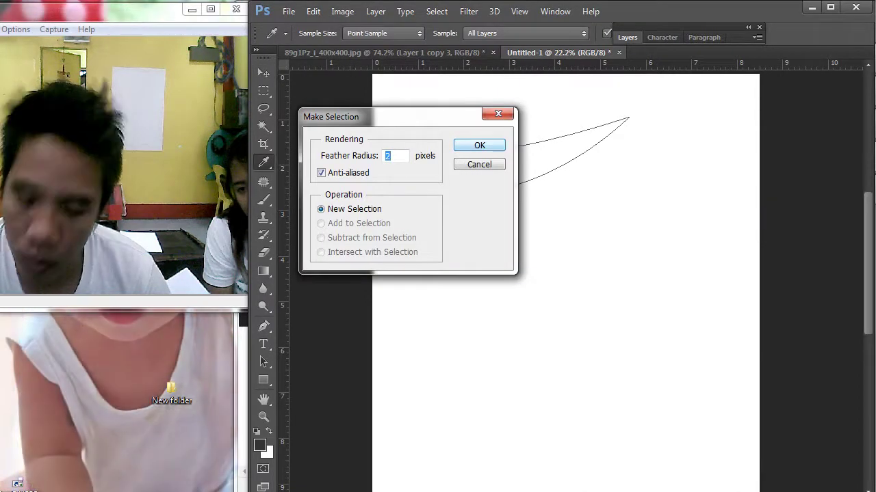
type("0")
key("Return")
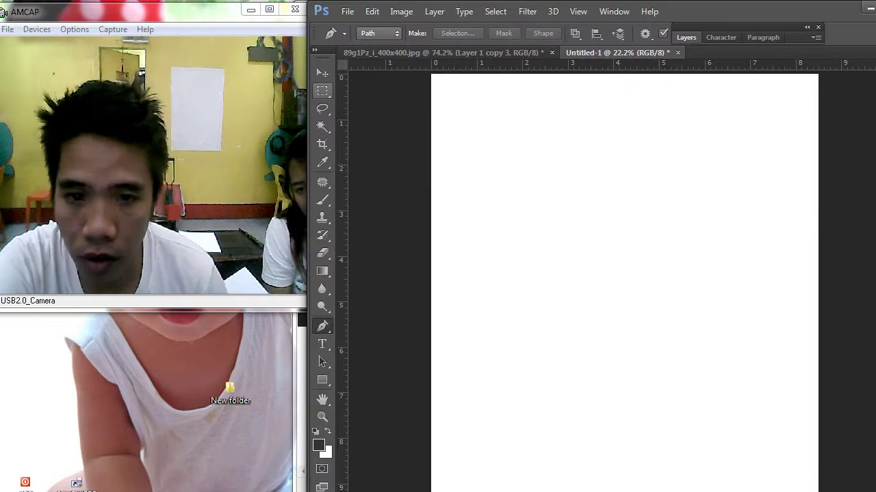
left_click(264, 73)
left_click(483, 226)
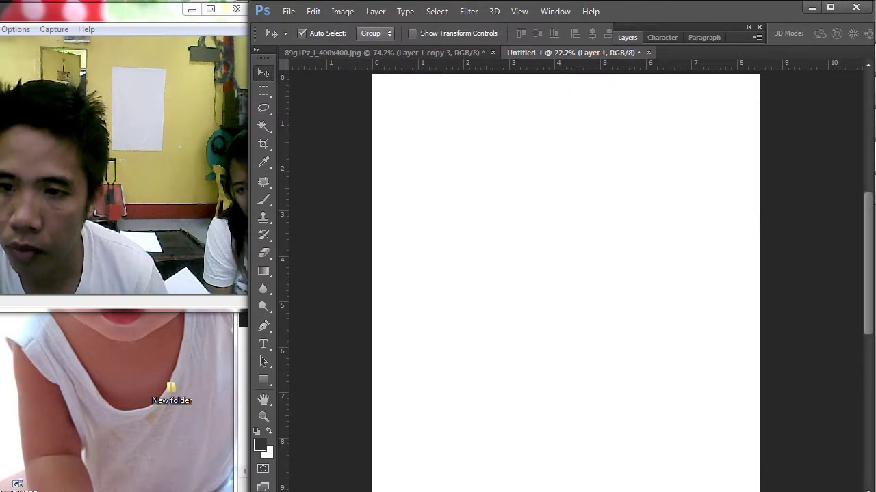
Apply a dark green (0d5a00) Color Overlay to the ribbon layer
left_click(628, 37)
double_click(714, 117)
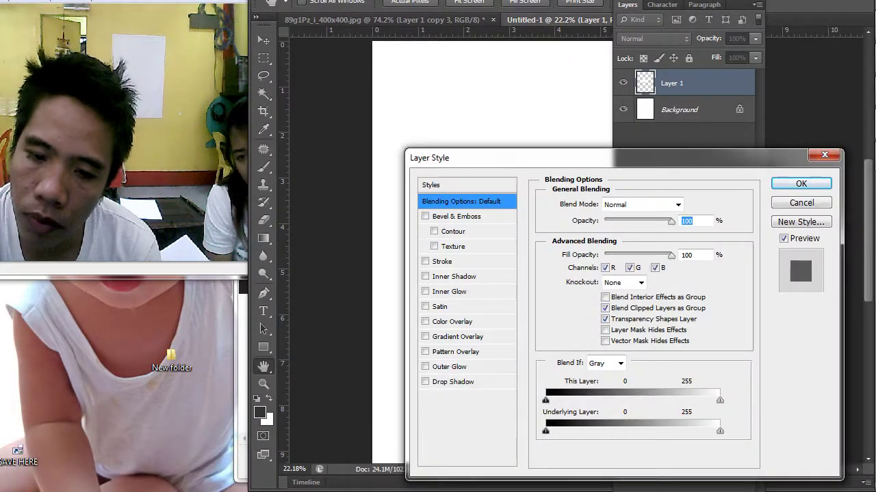
left_click(452, 355)
left_click_drag(520, 191, 502, 397)
left_click(672, 411)
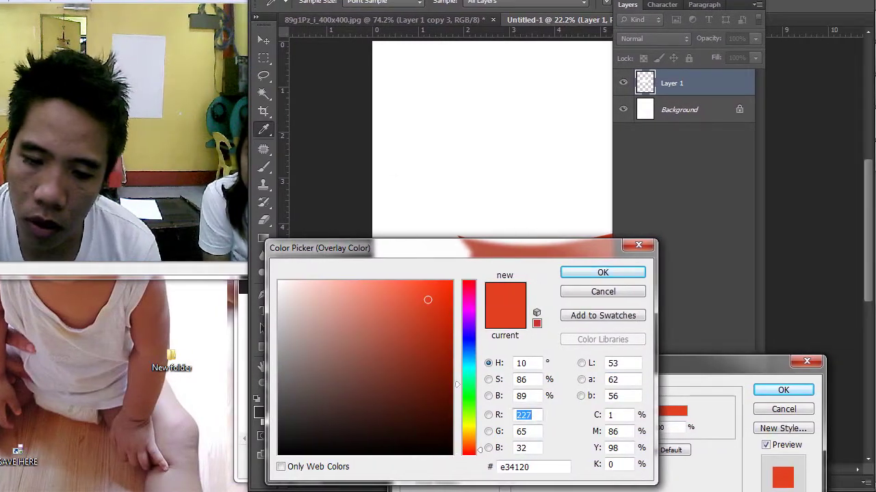
left_click(487, 401)
left_click(469, 371)
mouse_move(452, 371)
left_mouse_down()
mouse_move(452, 364)
mouse_move(451, 415)
mouse_move(451, 395)
left_mouse_up()
left_click(603, 272)
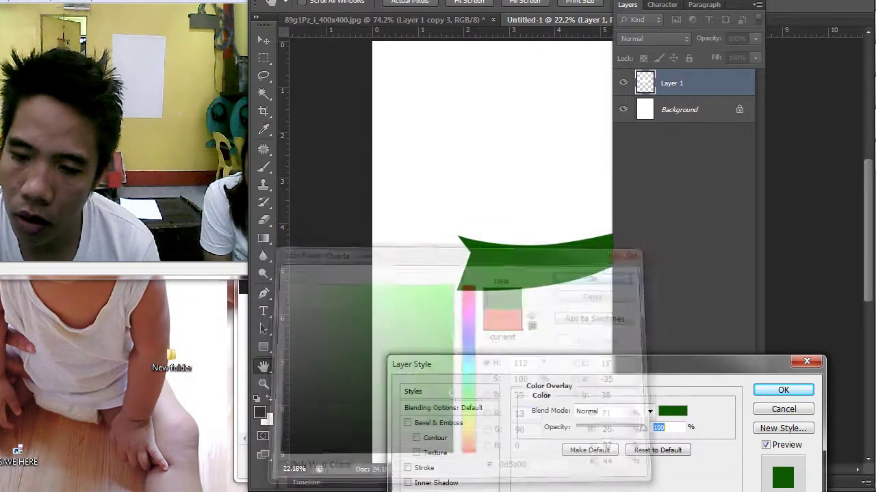
left_click(783, 390)
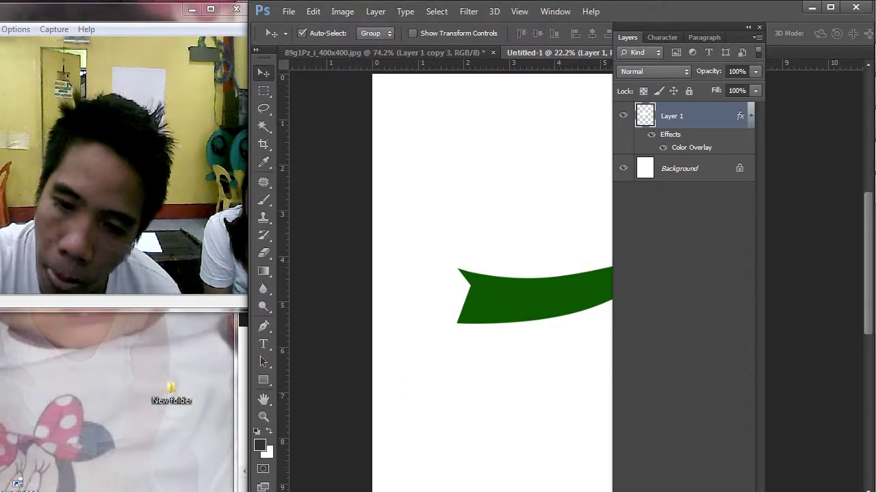
double_click(627, 37)
Move the green ribbon toward the page's left edge and scale it down to about 3.2 inches wide
scroll(568, 283, "down", 4)
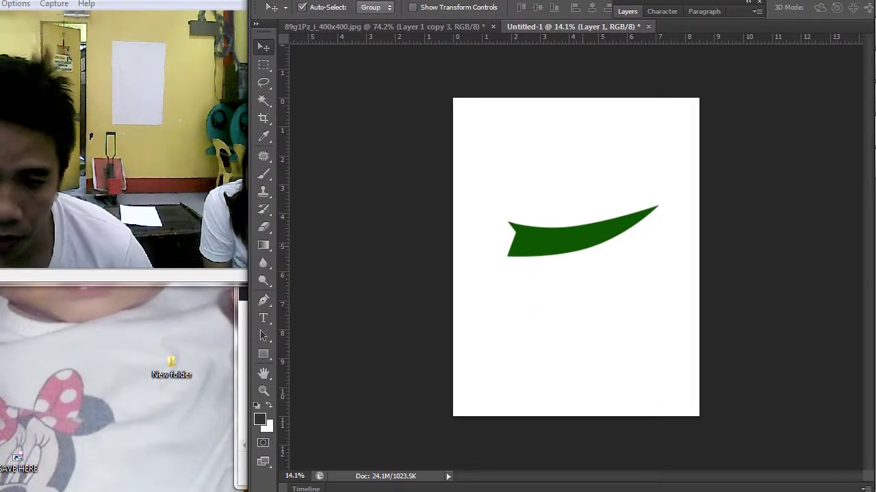
scroll(634, 253, "up", 2)
left_click_drag(635, 245, 581, 186)
left_click_drag(599, 258, 543, 200)
key("ctrl+t")
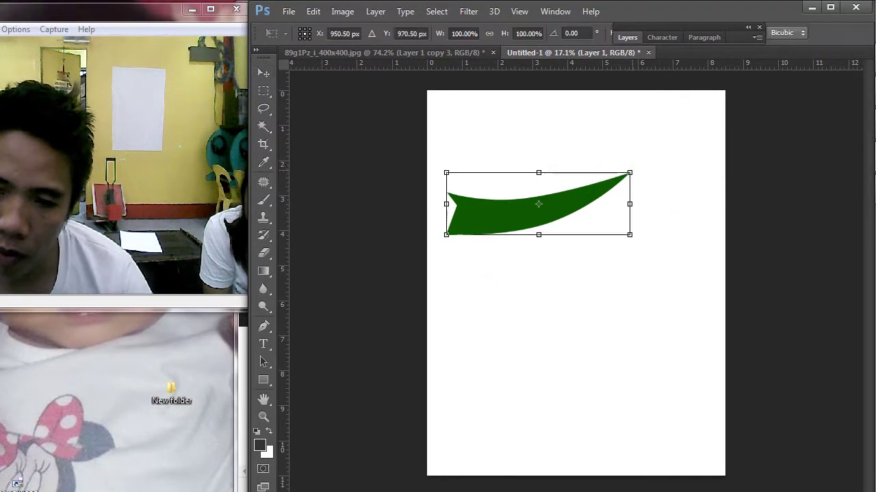
left_click_drag(629, 174, 560, 196)
key("Return")
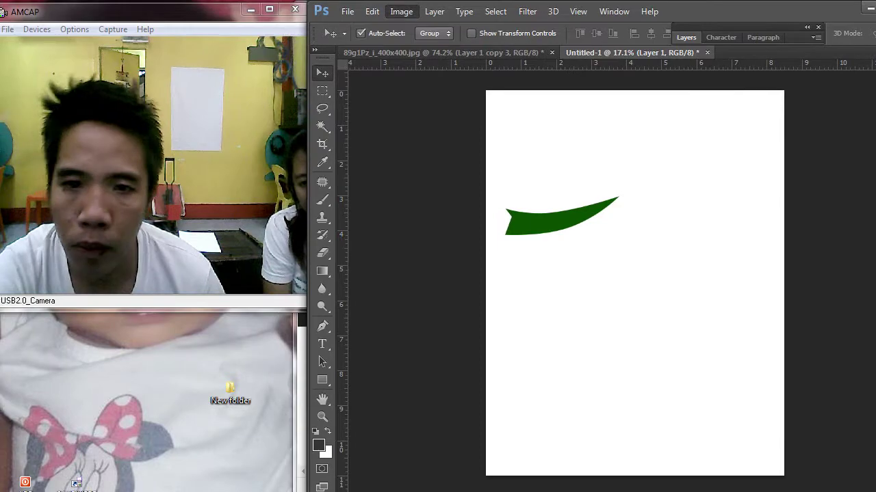
Rotate the whole canvas 90° clockwise into landscape orientation
left_click(342, 11)
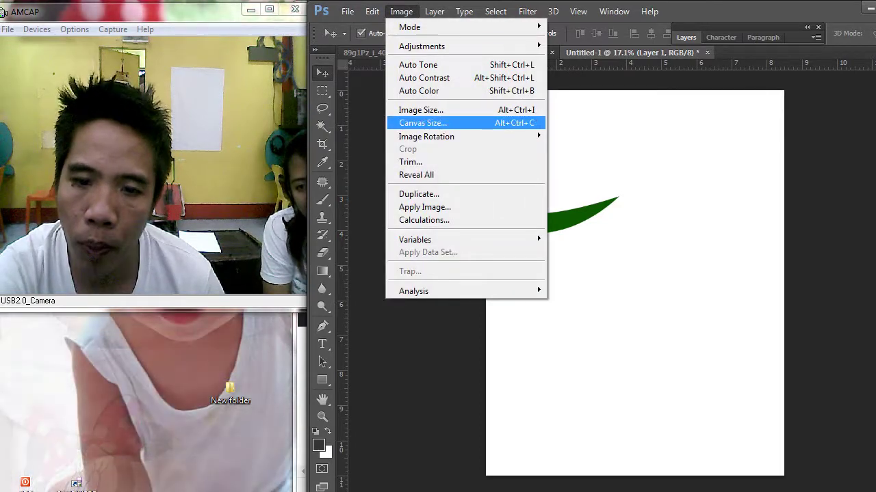
left_click(376, 119)
left_click(526, 138)
left_click(342, 12)
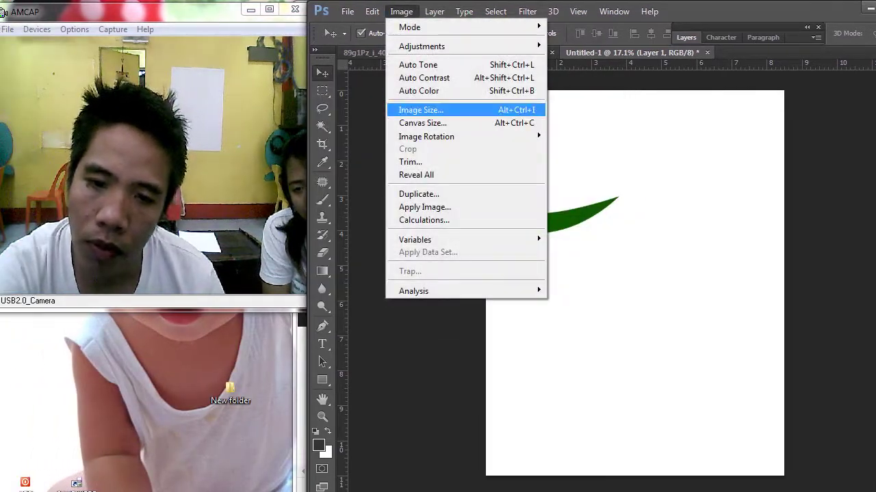
mouse_move(383, 137)
left_click(565, 149)
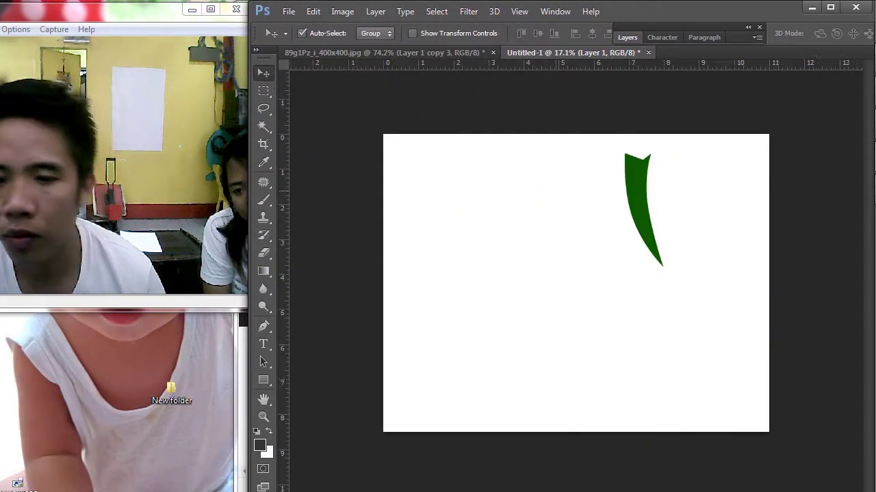
Rotate the ribbon back to lie horizontally with its tip pointing up right, and move it to the page's upper left
key("ctrl+t")
left_click_drag(746, 206, 647, 102)
key("Return")
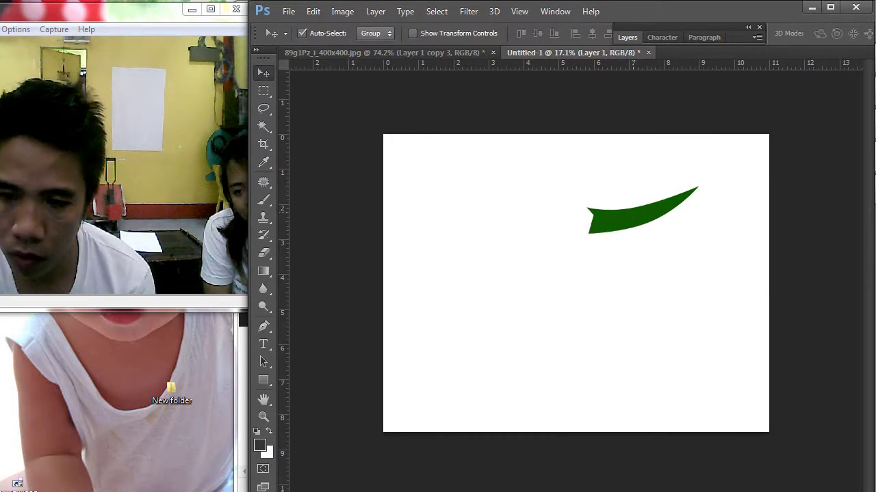
left_click_drag(636, 207, 460, 211)
Scale the ribbon to about 146% width and 186% height, and position it slightly inside the page's left edge
key("ctrl+t")
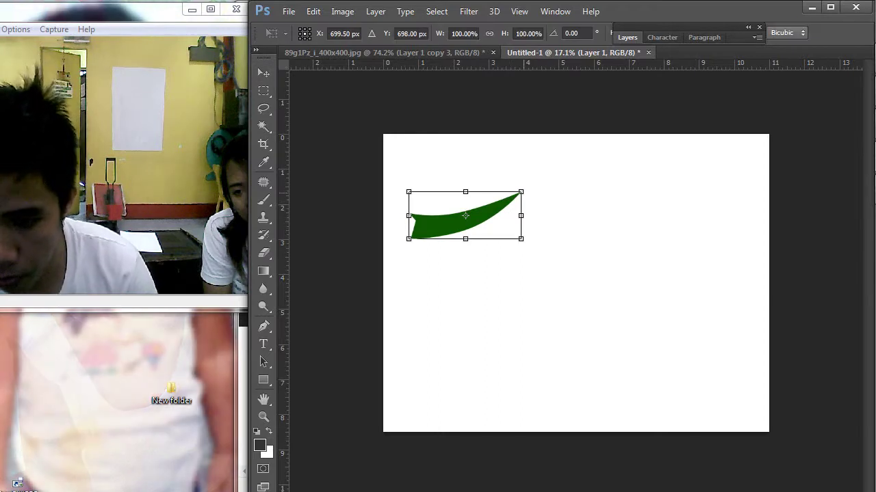
left_click_drag(520, 191, 590, 159)
left_click_drag(523, 193, 505, 256)
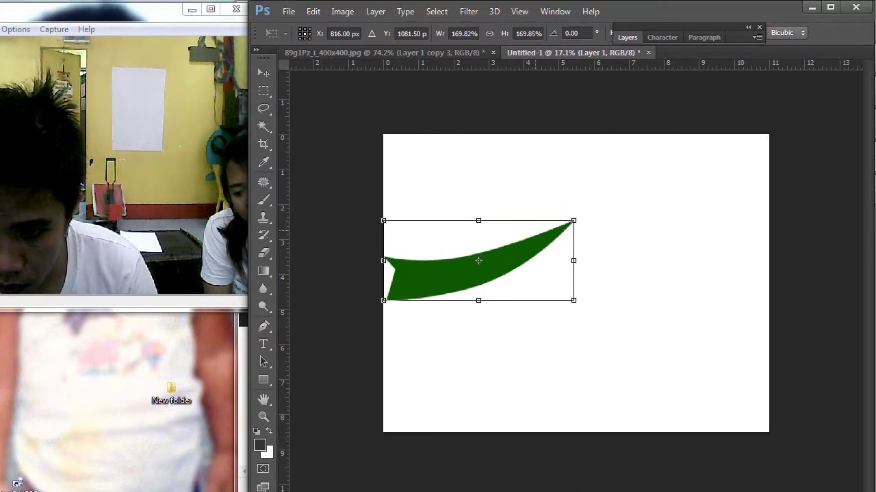
left_click_drag(573, 220, 546, 231)
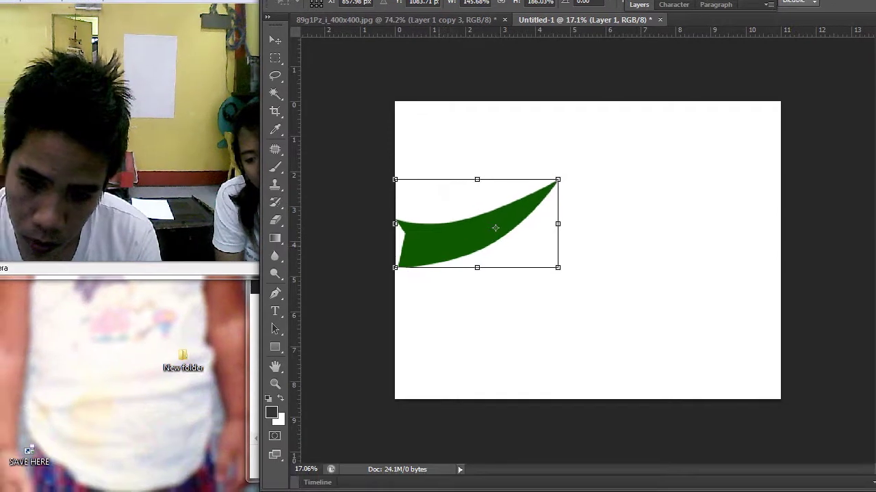
left_click_drag(483, 260, 502, 248)
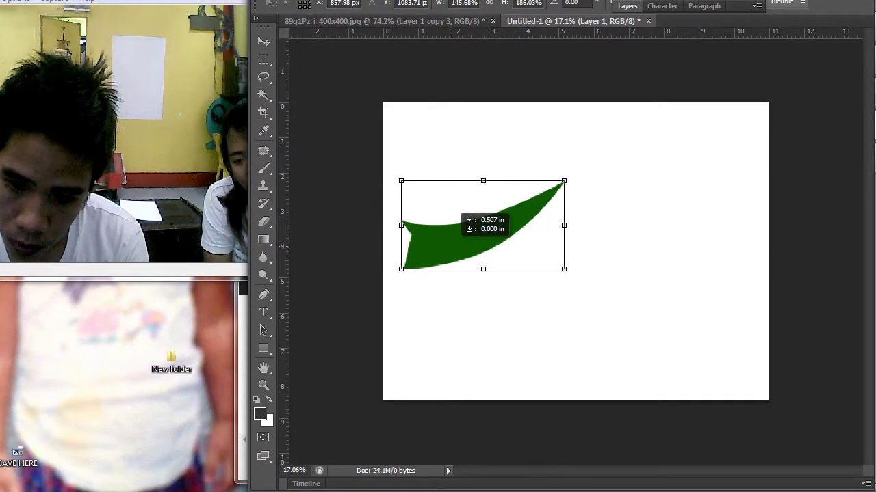
key("Return")
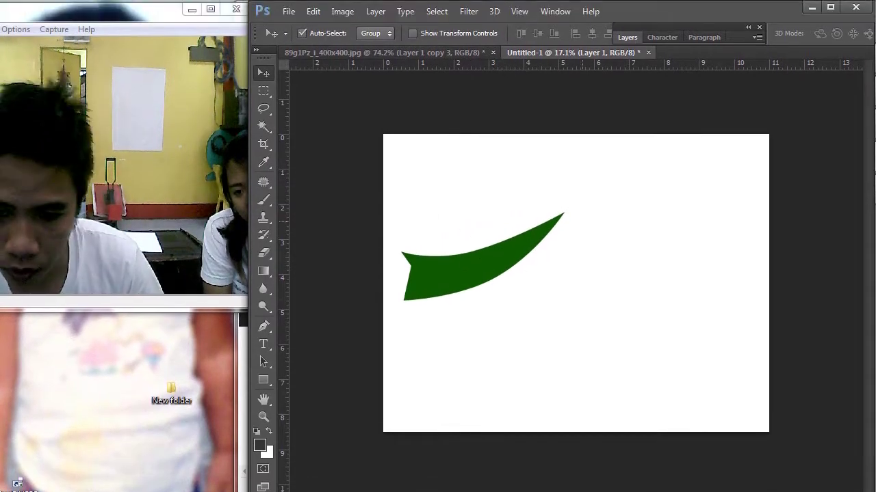
Rotate the enlarged ribbon slightly clockwise to flatten its slope
key("ctrl+t")
left_click_drag(653, 182, 656, 197)
key("Return")
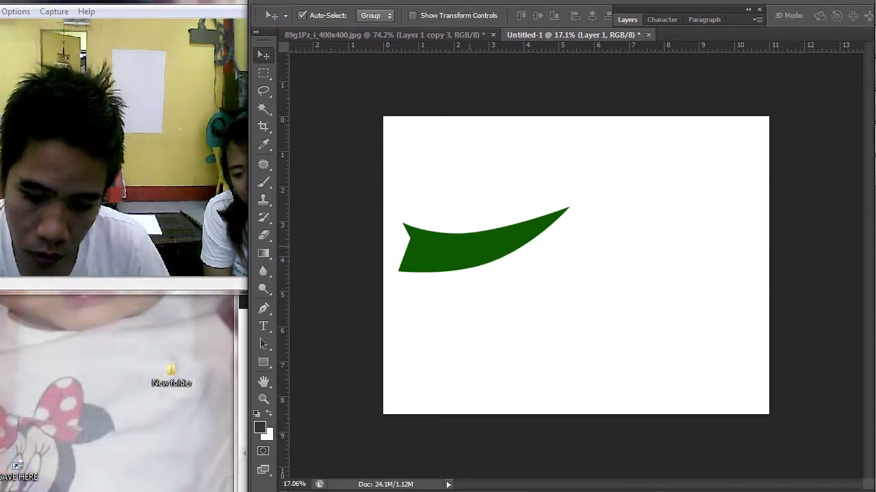
Duplicate the green ribbon toward the page's lower right and rotate the copy about 178° so its tip points lower left
left_click_drag(480, 262, 616, 309)
key("ctrl+t")
left_click_drag(713, 198, 501, 342)
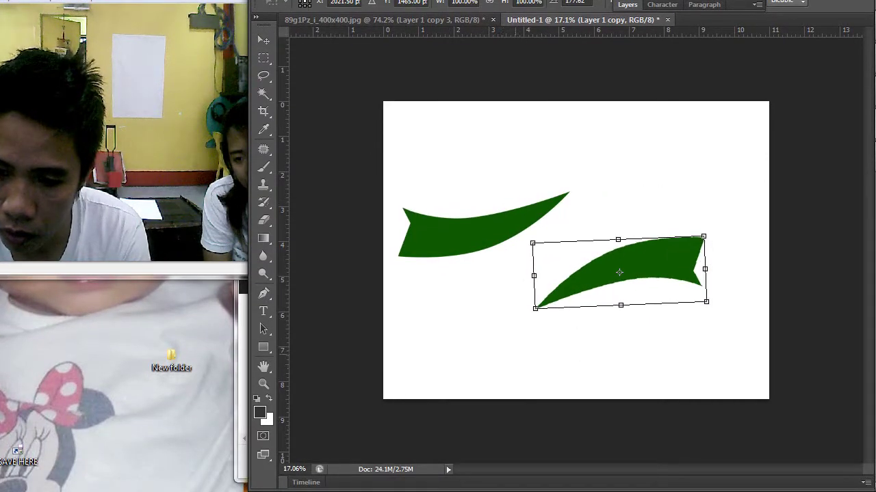
Move the rotated copy about 0.6 in left and 1.1 in up beside the original's tip, and rotate it slightly clockwise
left_click_drag(649, 264, 629, 225)
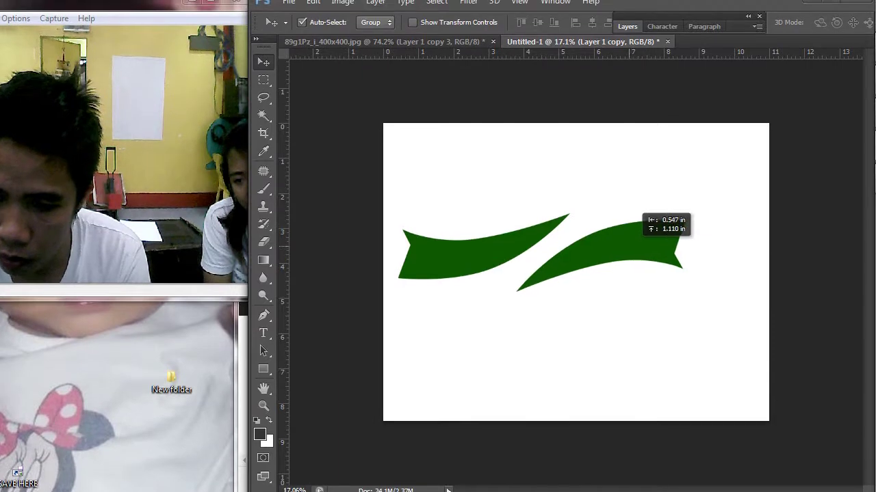
key("ctrl+t")
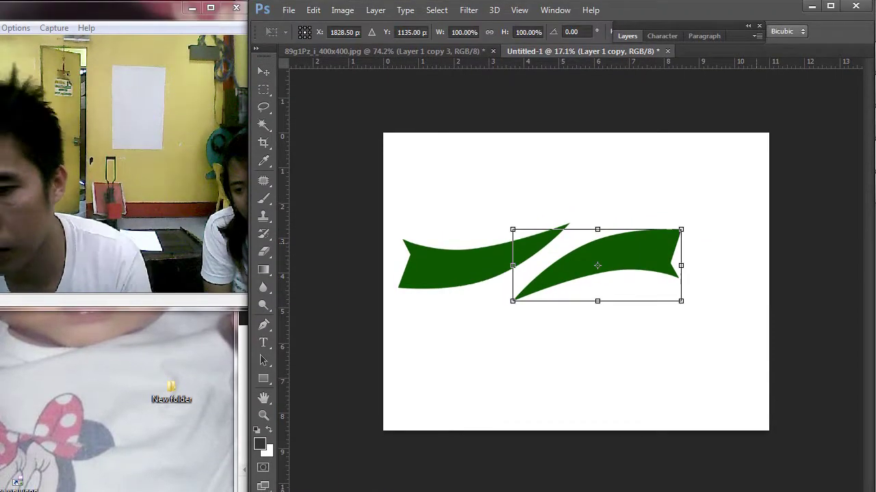
key("Return")
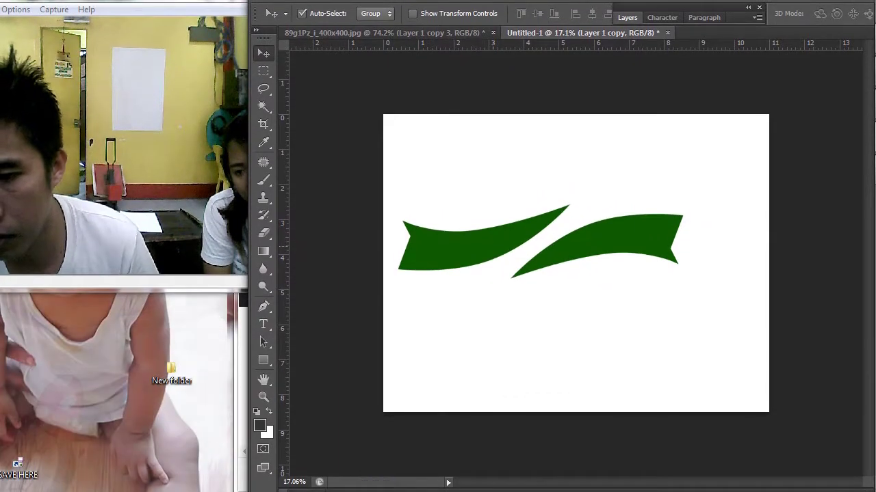
Shift the original green ribbon slightly right and up, closer to the rotated copy
right_click(497, 257)
left_click(503, 252)
left_click_drag(501, 244, 510, 241)
scroll(573, 247, "down", 2)
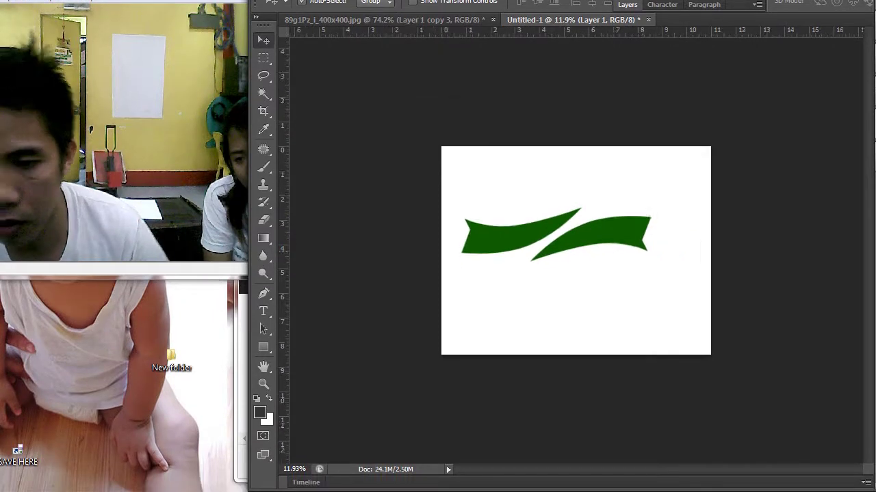
scroll(648, 287, "up", 1)
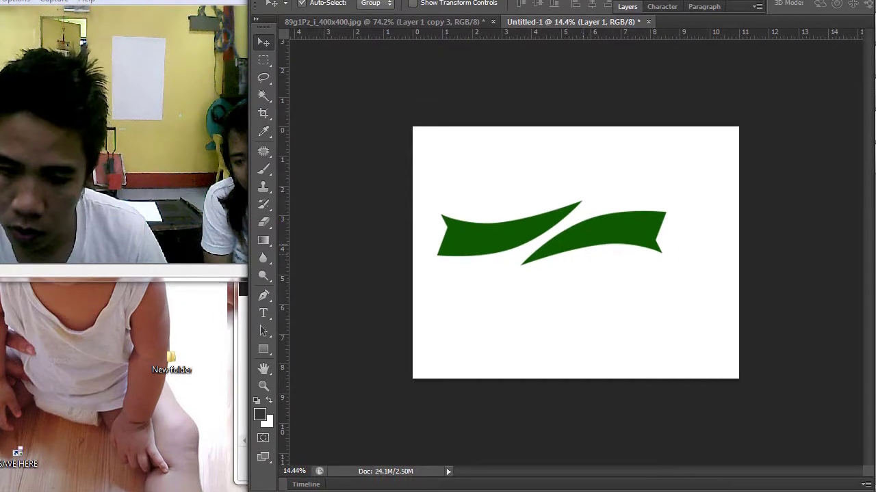
Rotate the original ribbon on Layer 1 about 1.6° clockwise to fine-tune its alignment with the copy
right_click(586, 232)
left_click(623, 241)
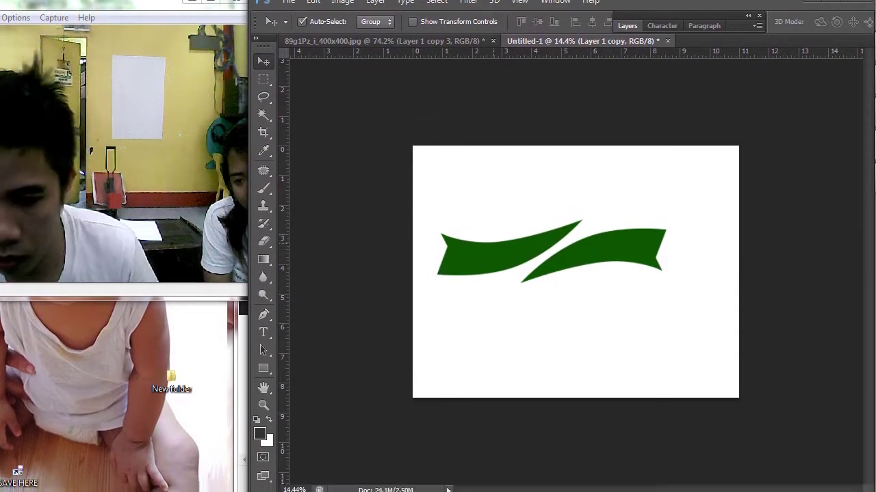
right_click(494, 253)
left_click(520, 260)
key("ctrl+t")
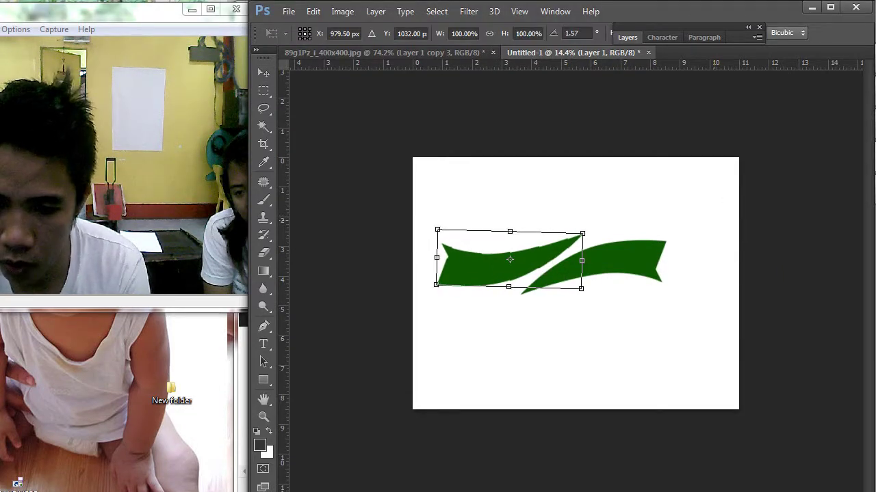
key("Return")
Change the Color Overlay of the rotated ribbon on Layer 1 copy to bright yellow, #f6ff00
right_click(597, 257)
left_click(636, 265)
left_click(628, 37)
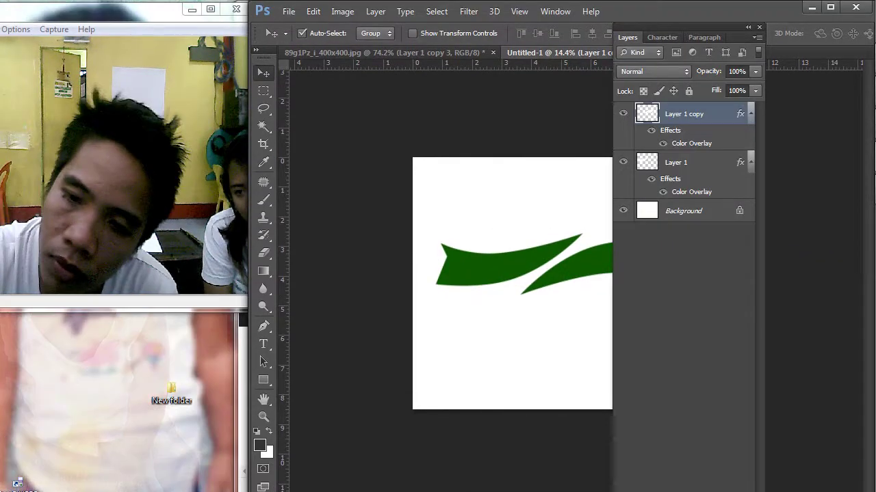
double_click(715, 115)
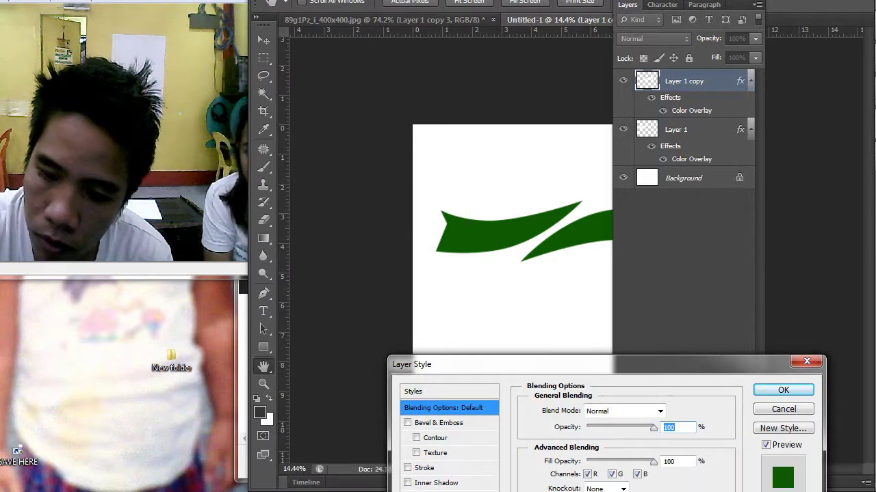
left_click_drag(520, 397, 591, 130)
left_click(505, 293)
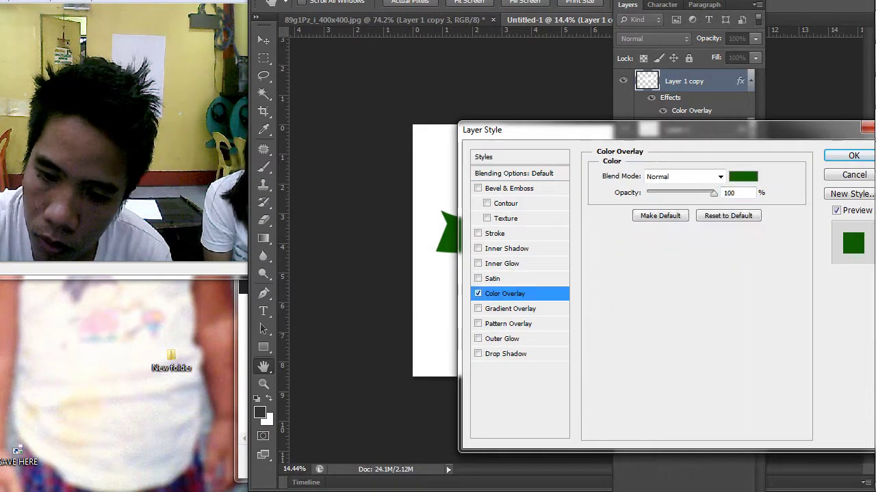
left_click(743, 177)
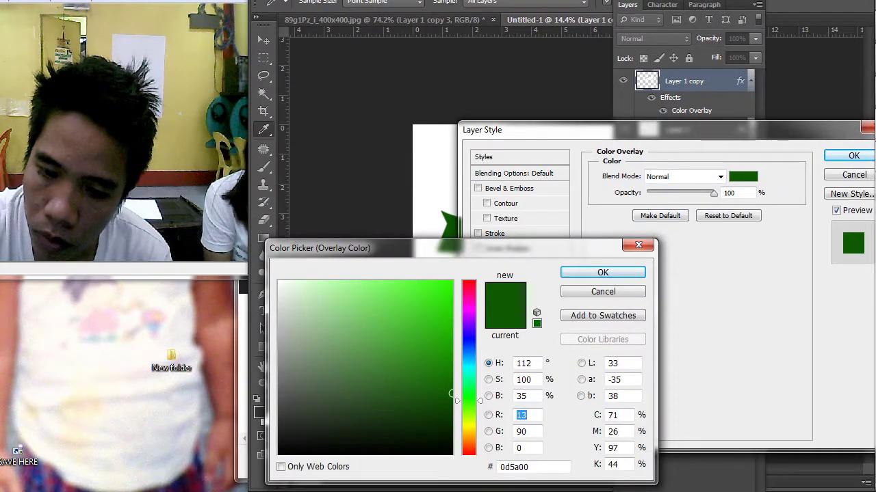
left_click(469, 422)
left_click(452, 281)
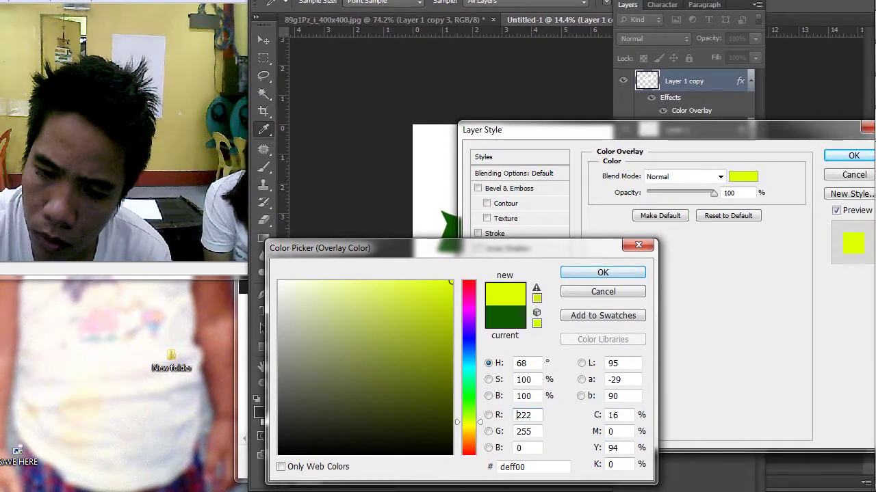
mouse_move(469, 423)
left_mouse_down()
mouse_move(469, 437)
mouse_move(469, 427)
left_mouse_up()
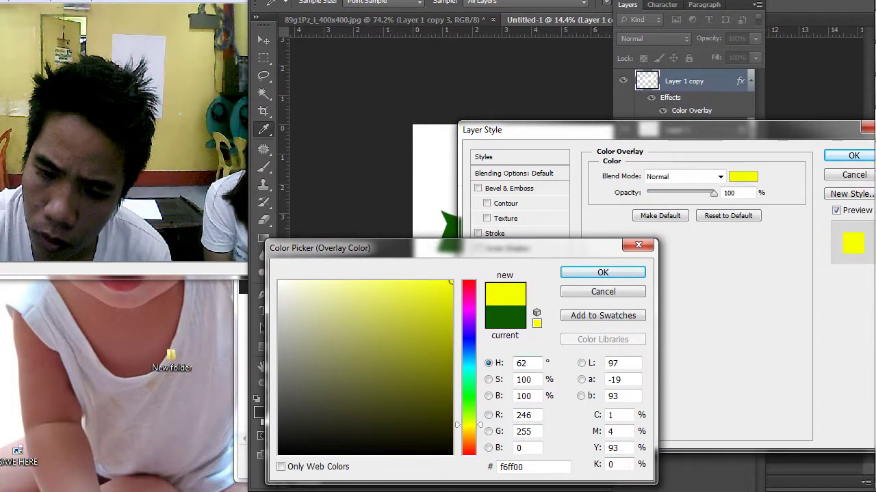
key("Return")
key("Return")
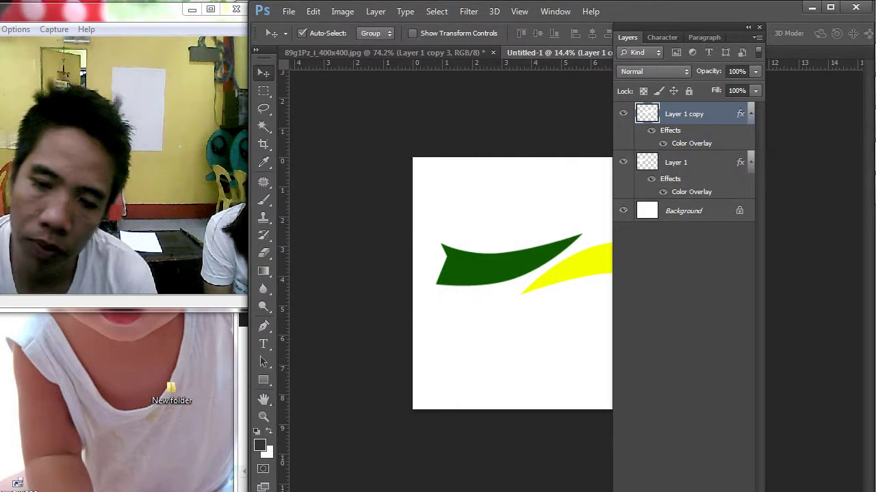
Add a Drop Shadow to the yellow ribbon with distance 22 px, spread 0% and size 0 px
double_click(715, 114)
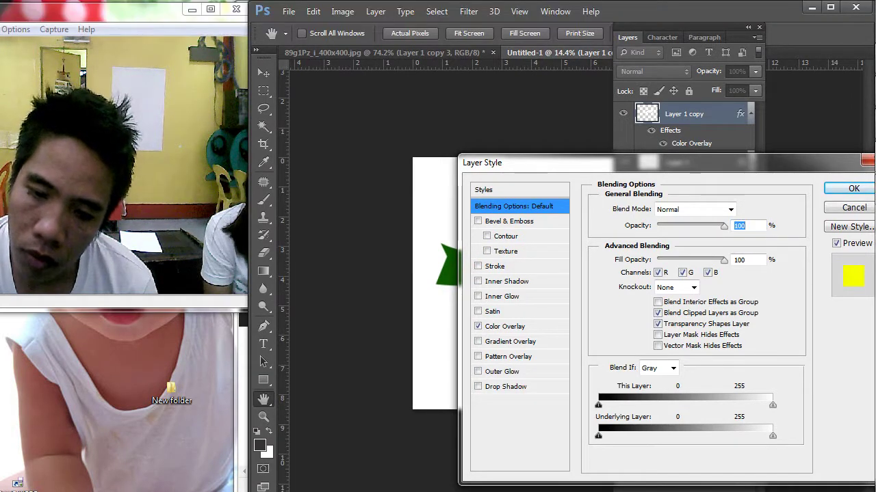
left_click(505, 387)
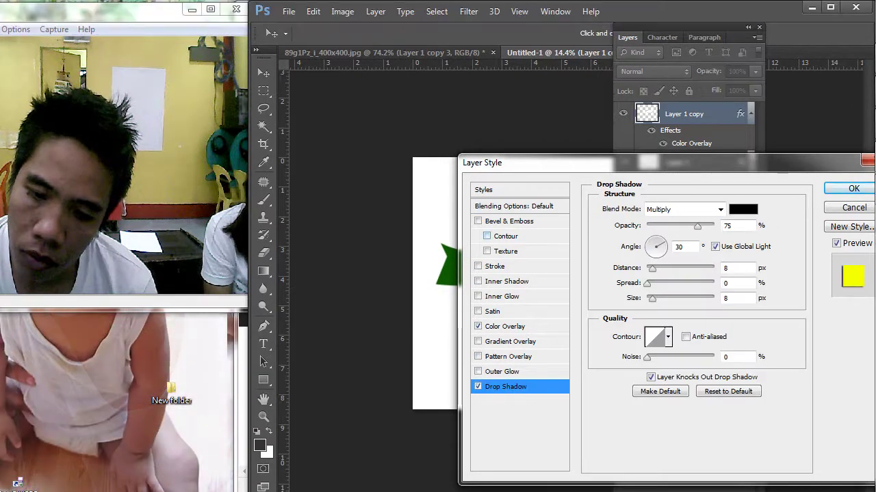
left_click_drag(547, 163, 569, 328)
left_click_drag(547, 294, 398, 292)
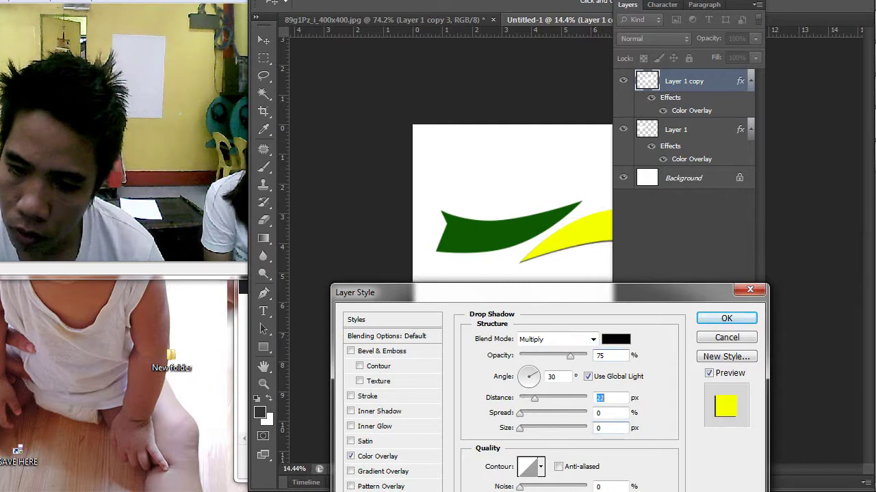
key("Return")
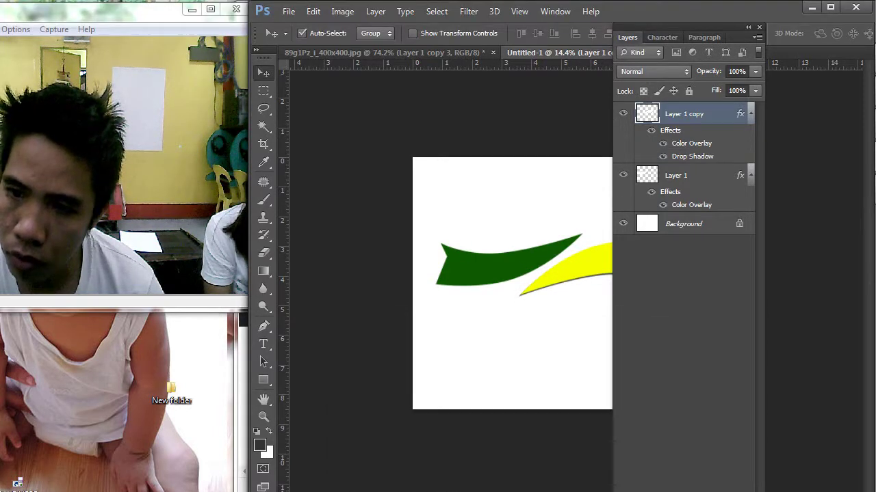
Copy the layer style of the yellow ribbon on Layer 1 copy
double_click(629, 38)
scroll(619, 250, "down", 5)
scroll(615, 254, "up", 6)
right_click(615, 255)
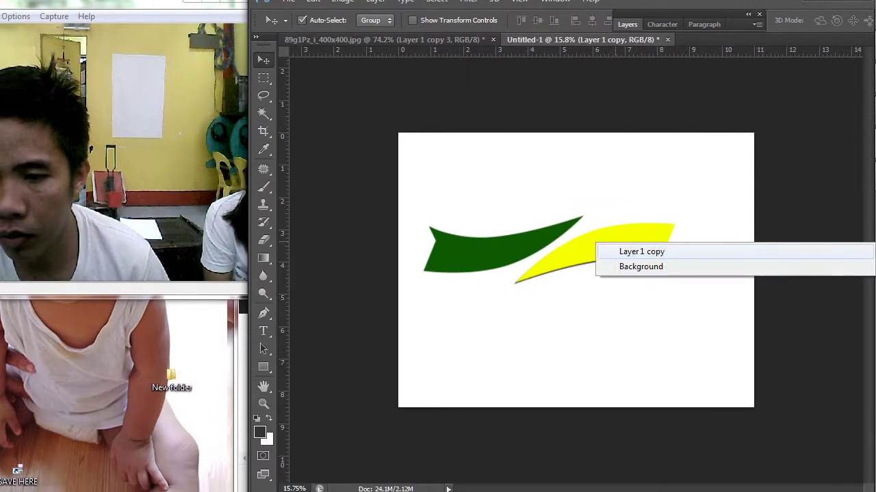
left_click(626, 252)
left_click(628, 38)
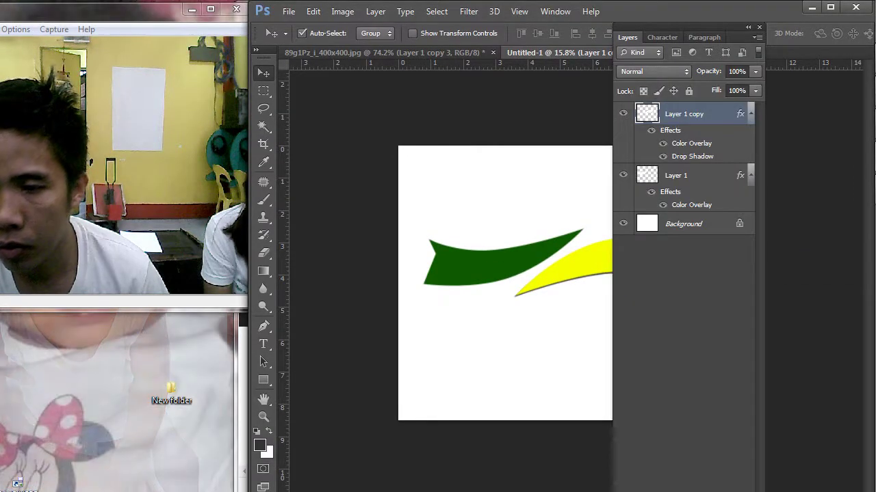
right_click(715, 113)
left_click(479, 264)
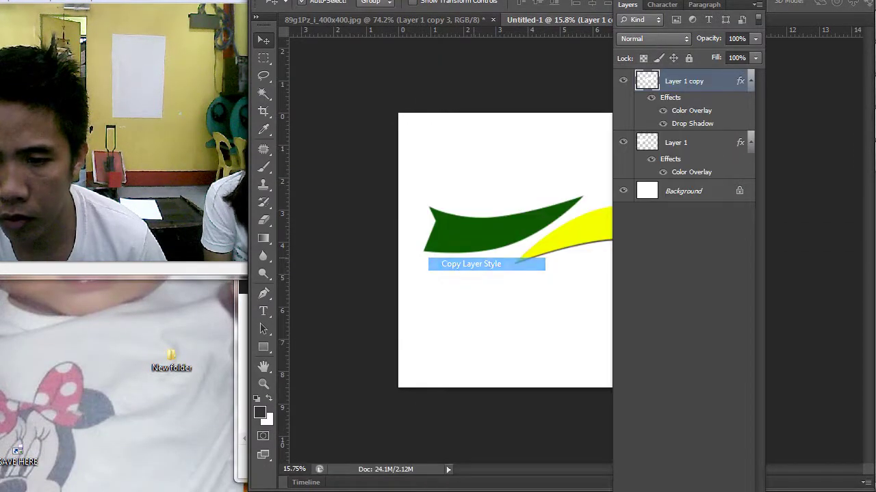
Paste the copied layer style onto the green ribbon on Layer 1
right_click(580, 236)
left_click(626, 246)
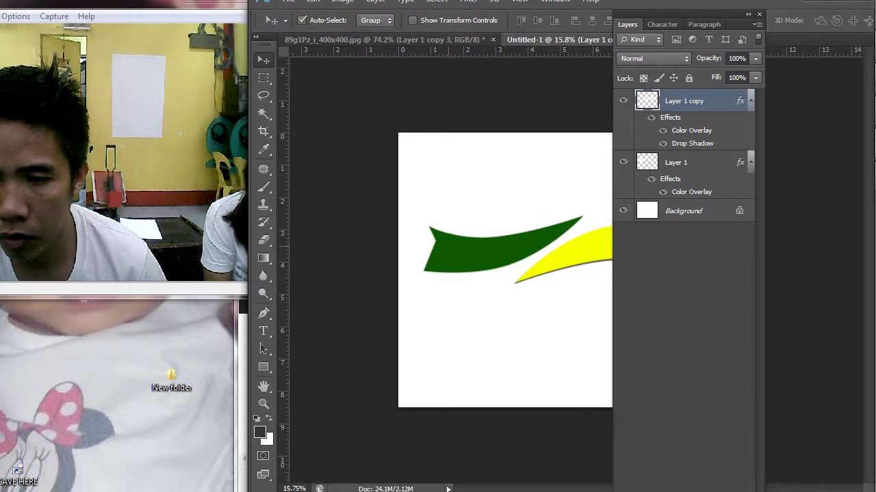
right_click(449, 259)
left_click(486, 269)
right_click(697, 176)
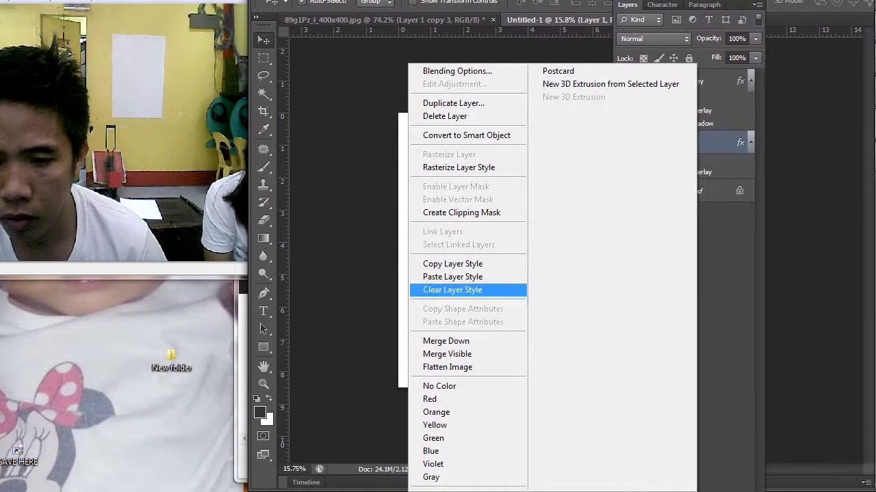
left_click(455, 276)
Change the Color Overlay of the original ribbon on Layer 1 to a bright green
double_click(712, 175)
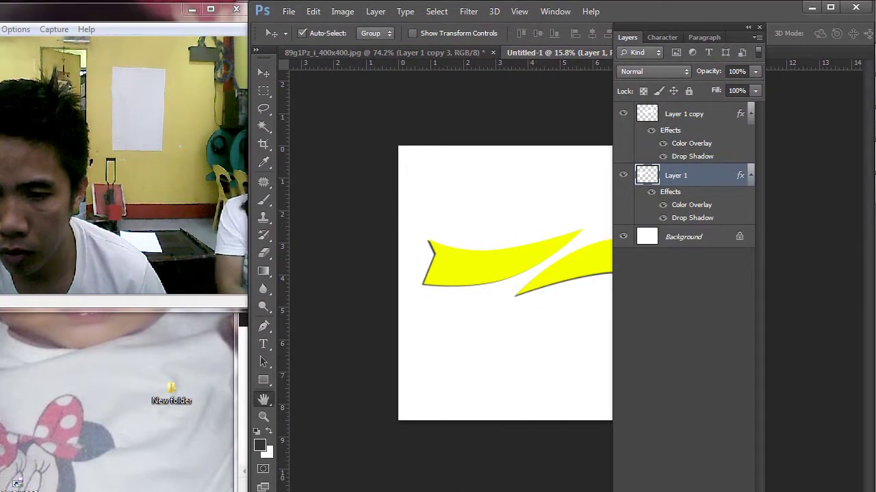
left_click(427, 456)
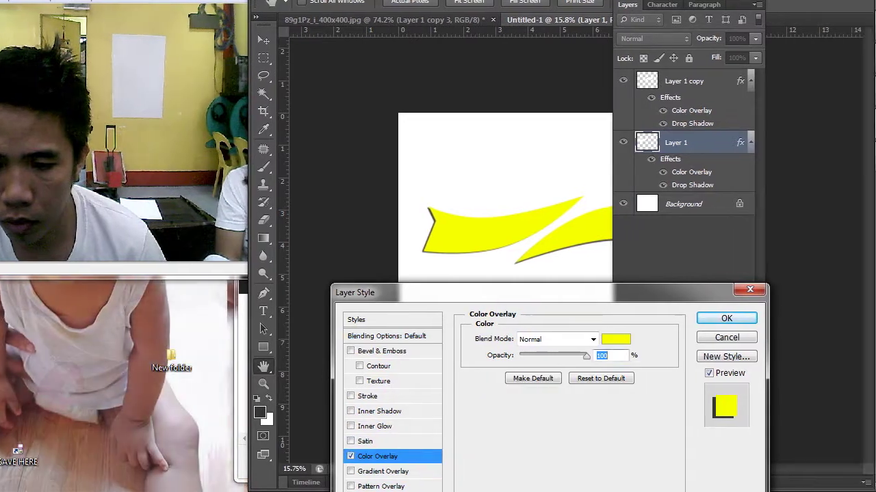
left_click(674, 339)
left_click(468, 388)
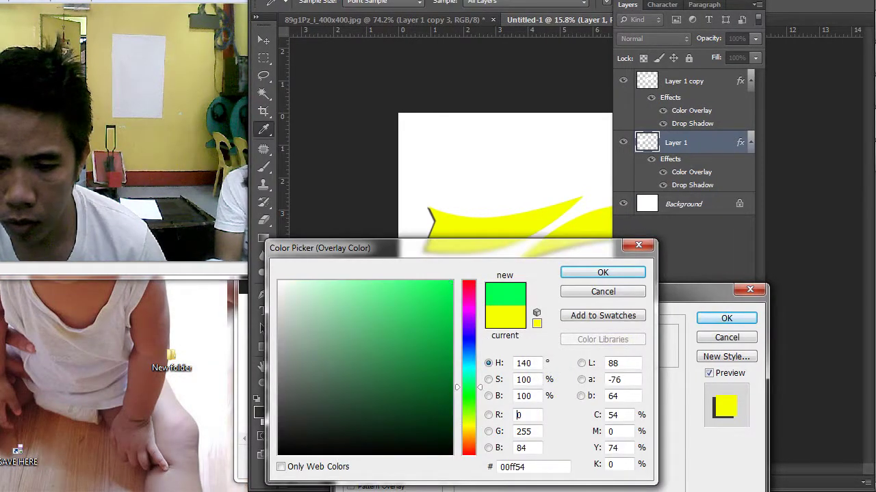
left_click(442, 361)
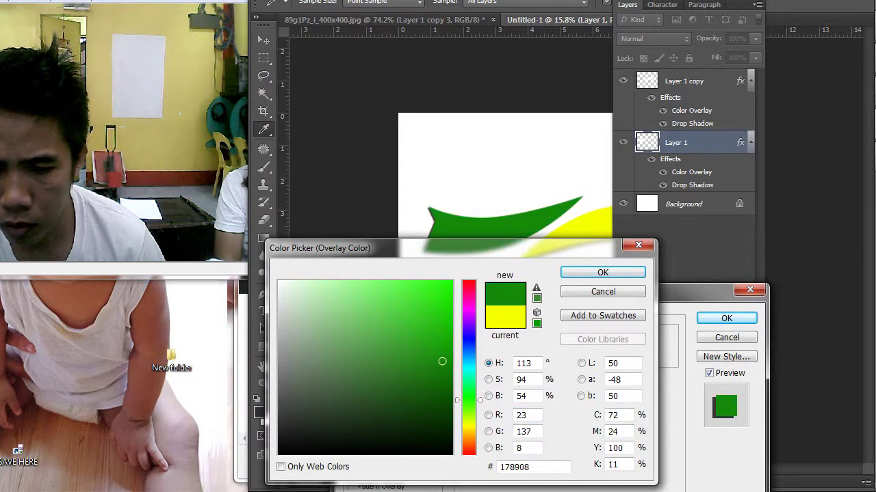
left_click_drag(441, 361, 444, 316)
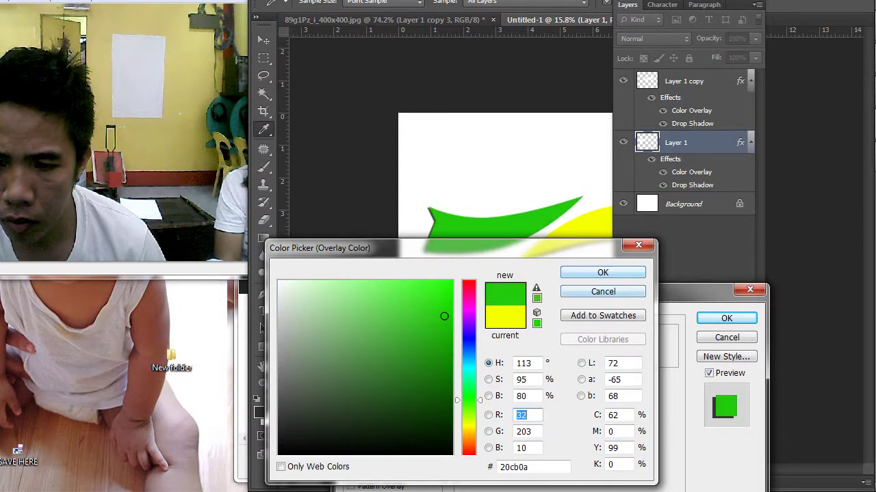
left_click(603, 273)
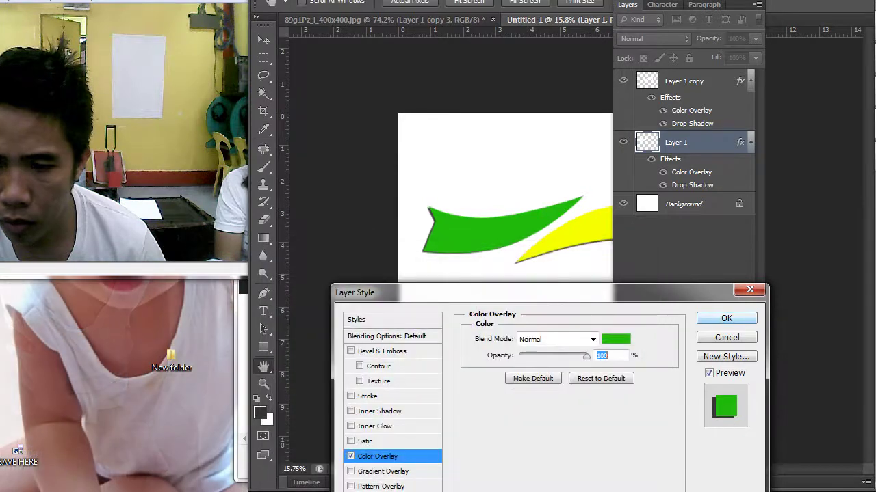
left_click(726, 318)
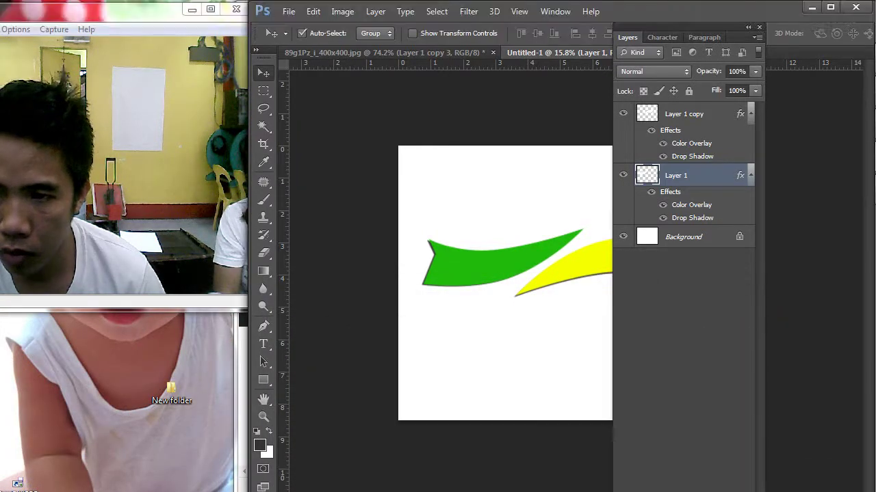
Add the text "saulog" near the page's upper left, above the green ribbon
double_click(628, 5)
scroll(580, 249, "down", 7)
scroll(580, 274, "up", 3)
left_click_drag(636, 318, 620, 307)
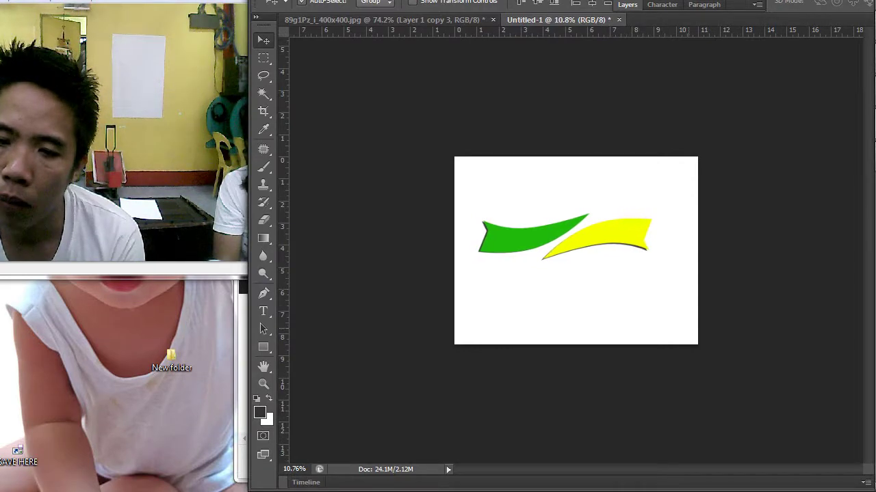
scroll(575, 251, "up", 5)
left_click(264, 312)
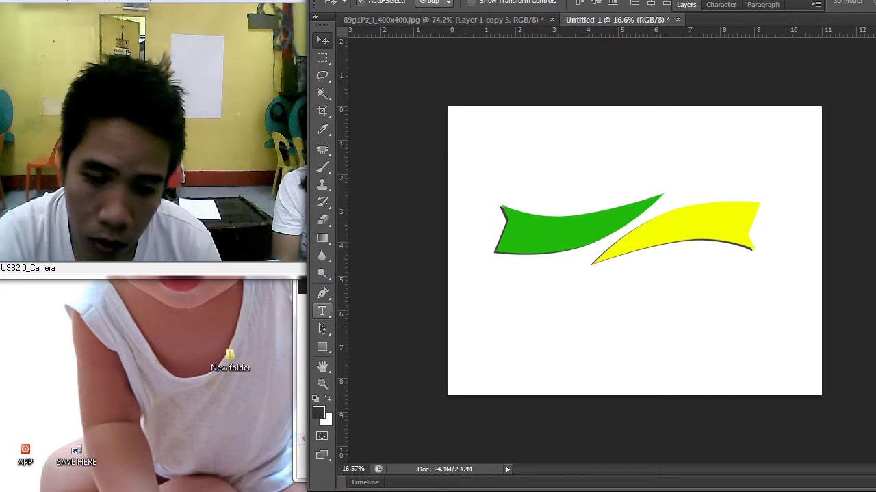
left_click(425, 163)
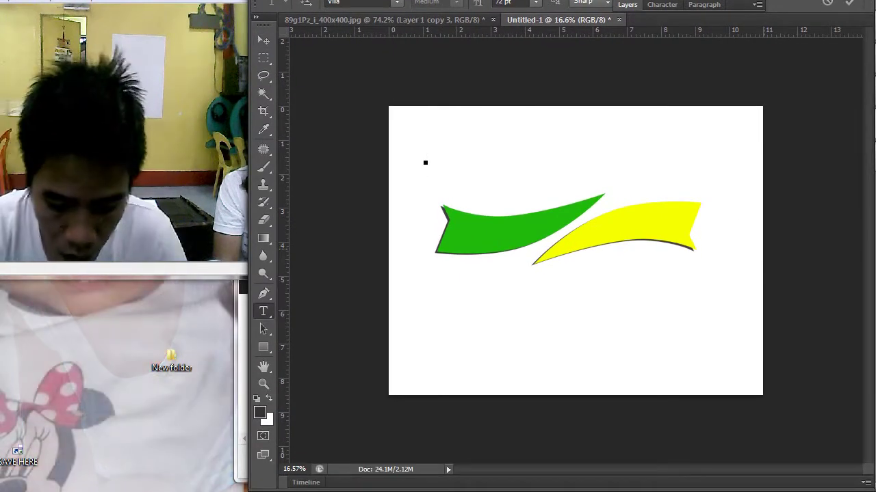
type("Saulog")
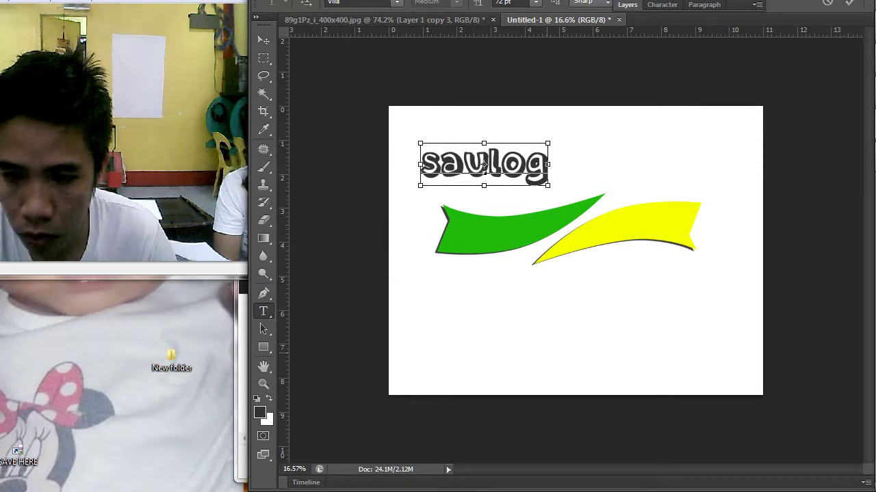
Replace the "saulog" text with "SAULOG TRANSIT INC." in capital letters
key("ctrl+a")
type("Sa")
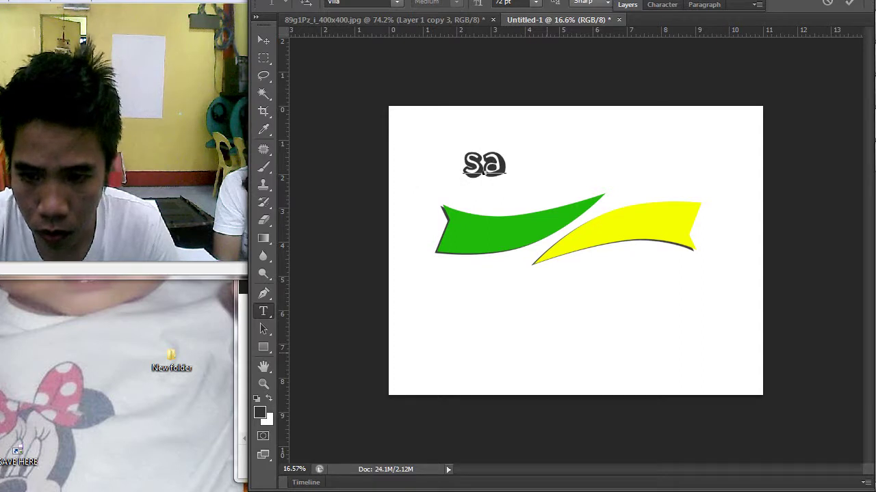
type("u")
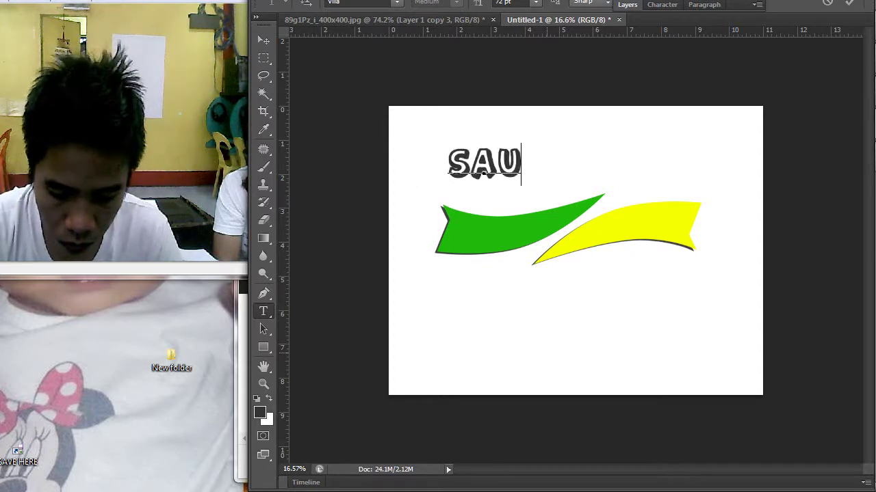
type("log")
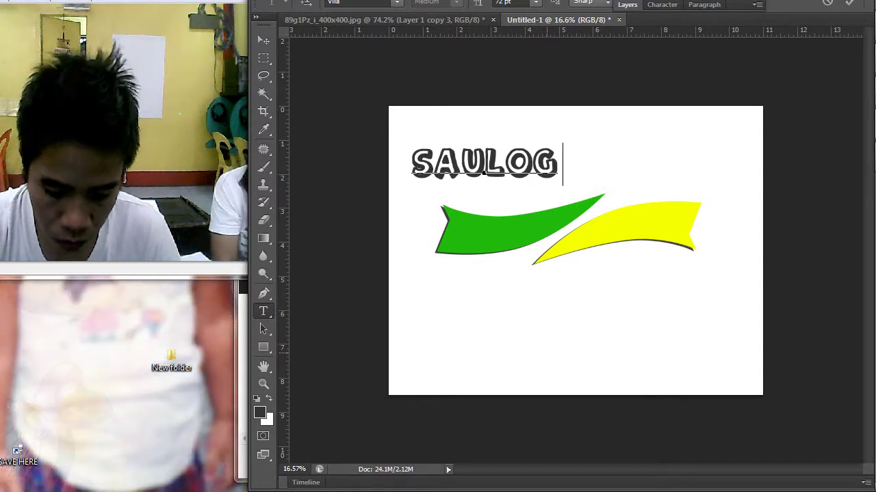
type(" Tran")
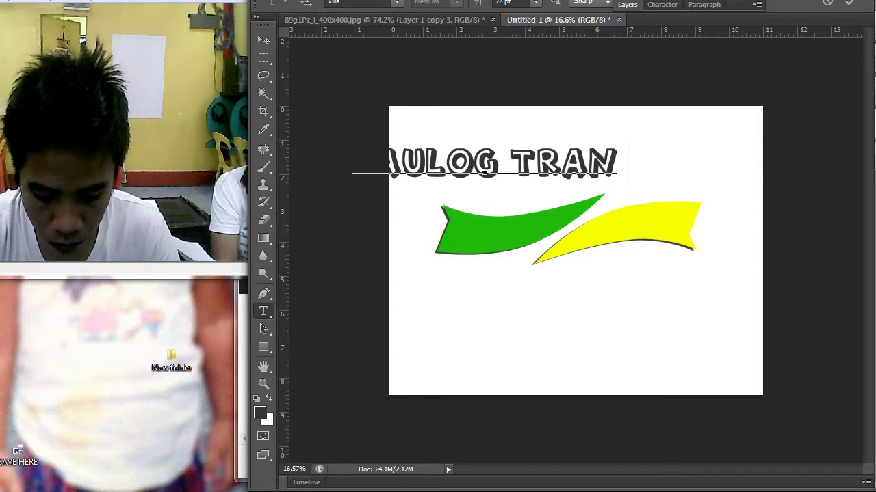
type("sit inc.")
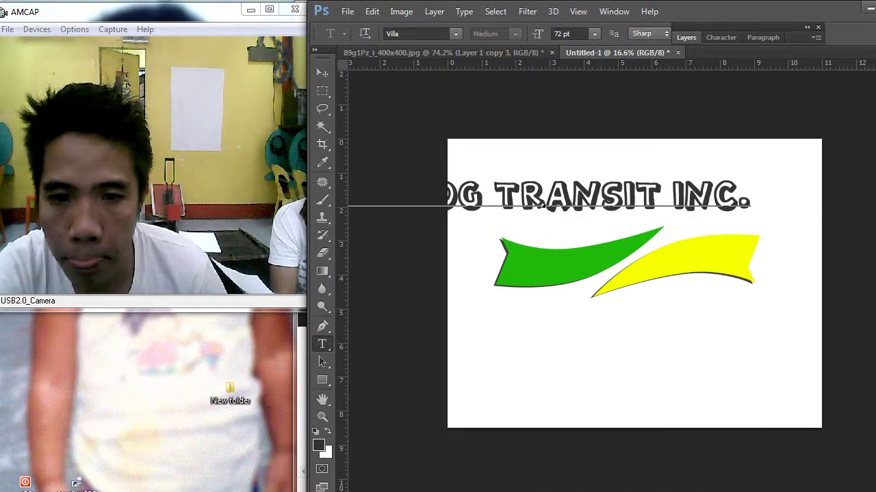
left_click(263, 40)
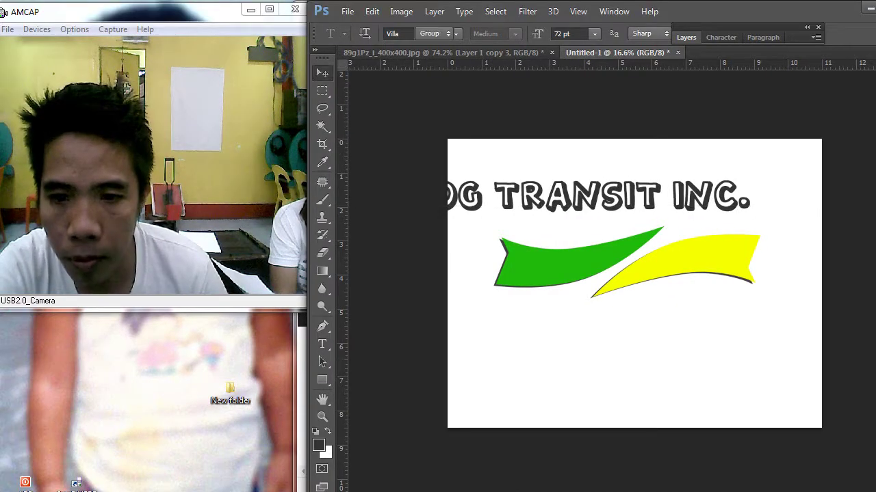
Move the SAULOG TRANSIT INC. text onto the page and scale it down to fit the page width
left_click_drag(484, 161, 599, 193)
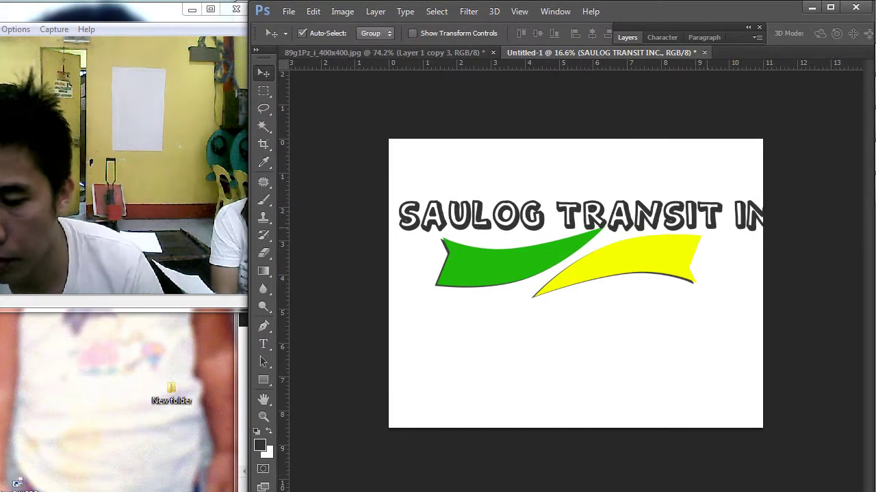
key("ctrl+t")
left_click_drag(812, 218, 716, 212)
left_click_drag(558, 213, 586, 204)
key("Return")
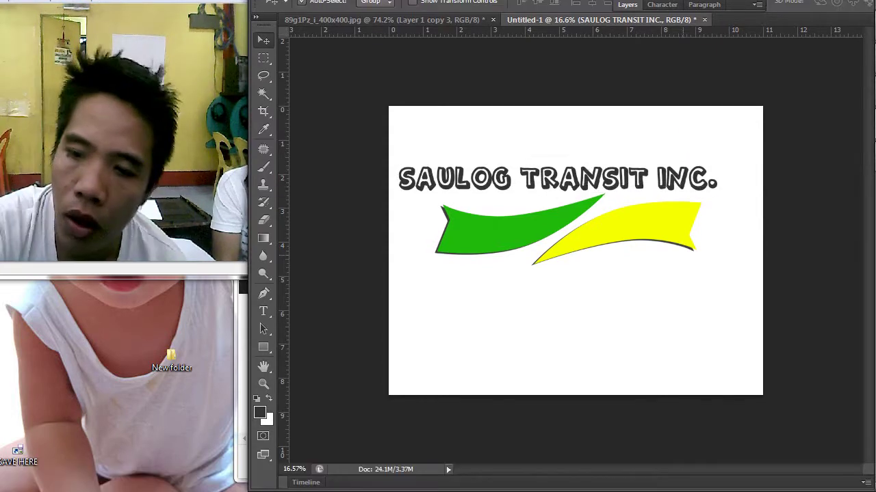
Nudge the SAULOG TRANSIT INC. text so it sits roughly centred above the two ribbons
key("shift+Down")
key("shift+Down")
key("shift+Down")
key("shift+Down")
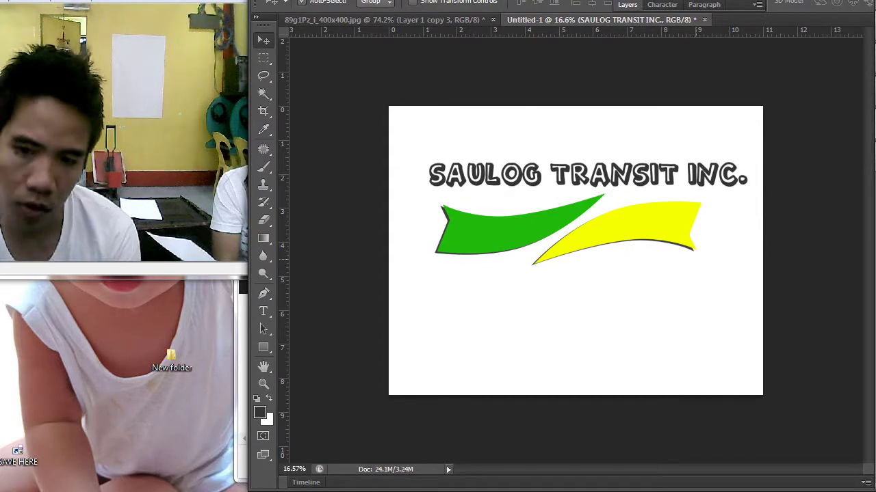
key("shift+Left")
key("shift+Left")
key("shift+Left")
key("shift+Left")
key("shift+Left")
key("shift+Left")
scroll(506, 247, "down", 6)
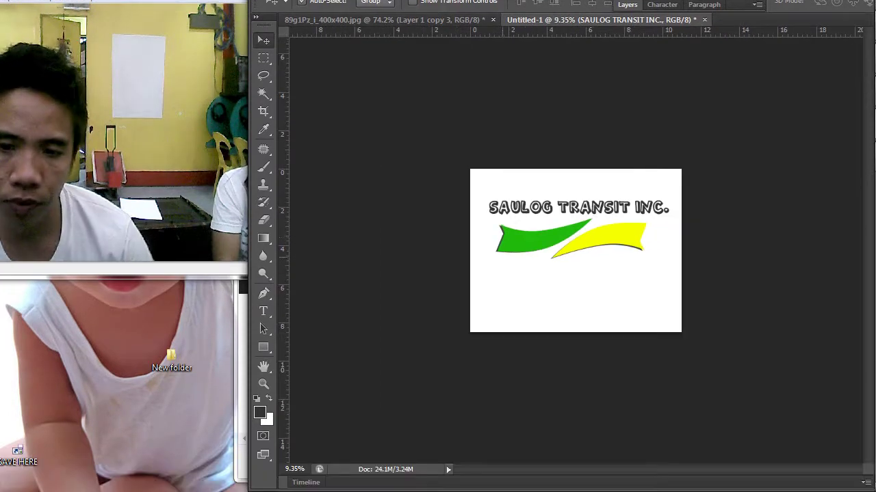
scroll(506, 247, "up", 7)
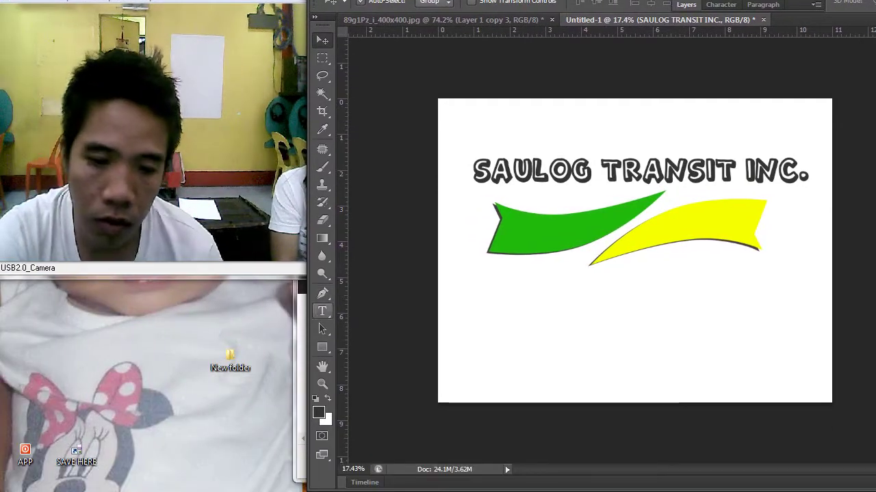
Delete the words "TRANSIT INC." from the text so only "SAULOG" remains
left_click(323, 311)
triple_click(636, 172)
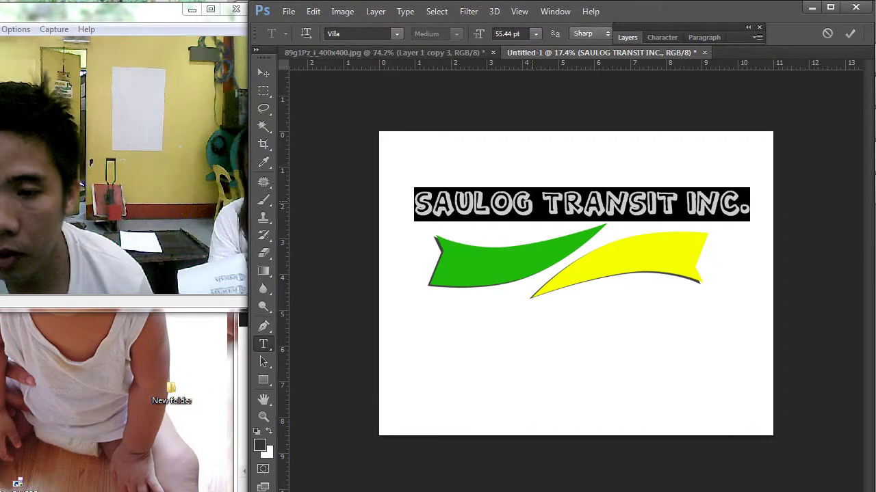
left_click_drag(539, 203, 866, 205)
key("BackSpace")
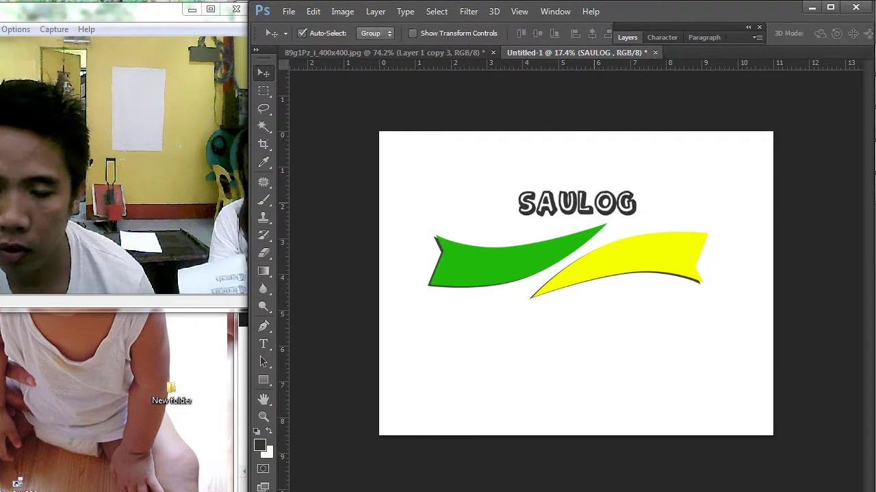
Scale the SAULOG text up to about 137 pt, roughly the combined width of the two ribbons
left_click_drag(647, 206, 729, 129)
key("ctrl+t")
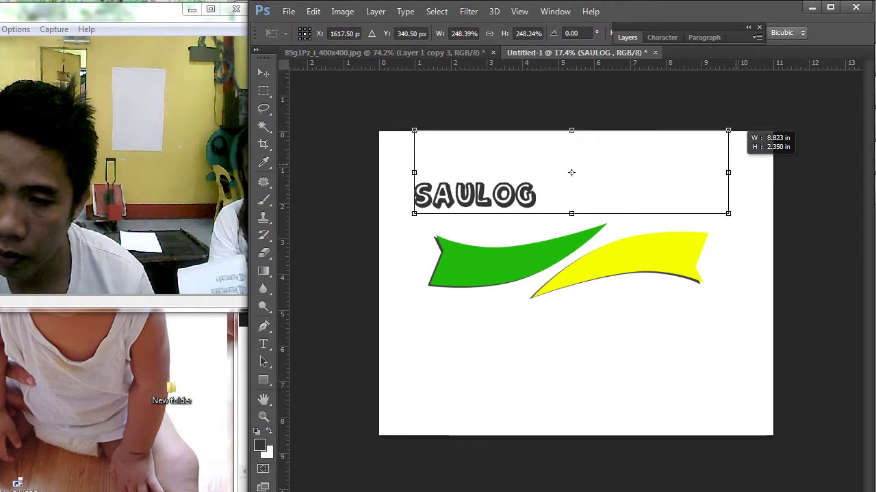
left_click_drag(736, 164, 734, 164)
key("Return")
Position the enlarged SAULOG text directly above the ribbons, centred over their combined width
left_click_drag(568, 175, 584, 188)
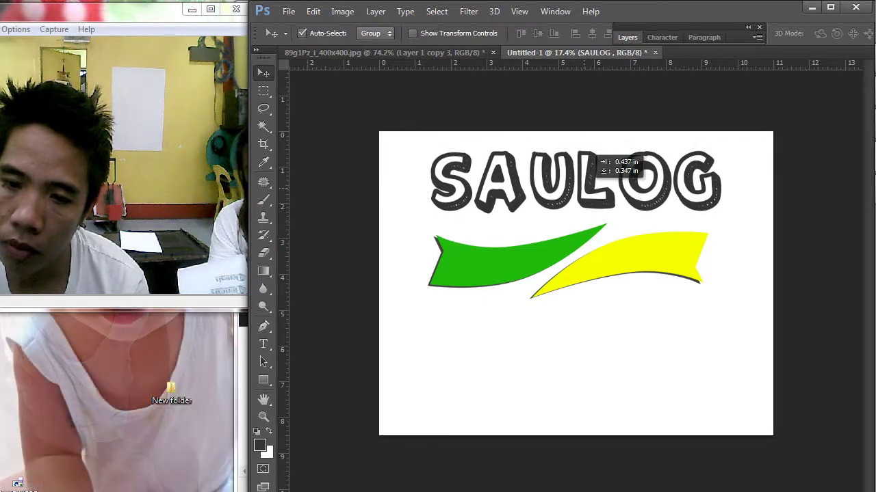
left_click_drag(592, 156, 590, 156)
key("Down")
key("Down")
key("Down")
key("Down")
key("Down")
key("Down")
key("Down")
key("Down")
key("Down")
key("Down")
key("Down")
key("Down")
key("Down")
key("Down")
key("Down")
key("Down")
key("Down")
key("Down")
key("Down")
key("Down")
key("Right")
key("Right")
key("Right")
key("Right")
key("Right")
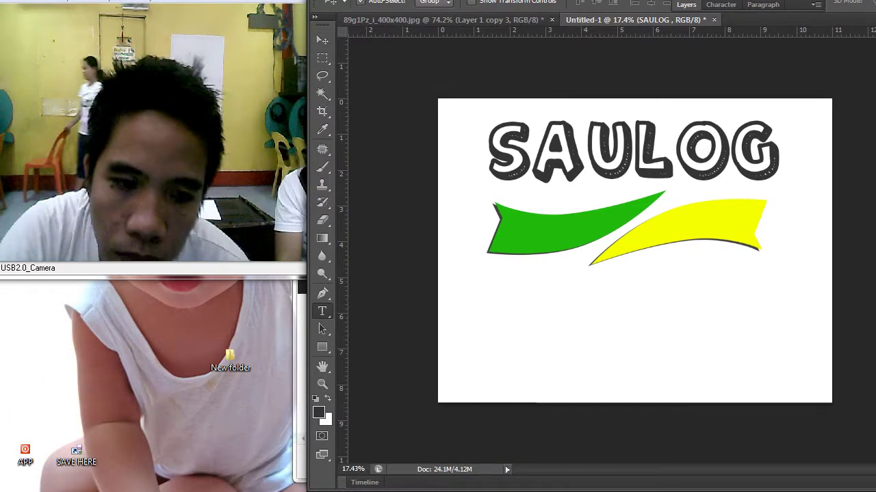
Select the whole SAULOG text and set its font to Cute Stitch
key("t")
key("ctrl+a")
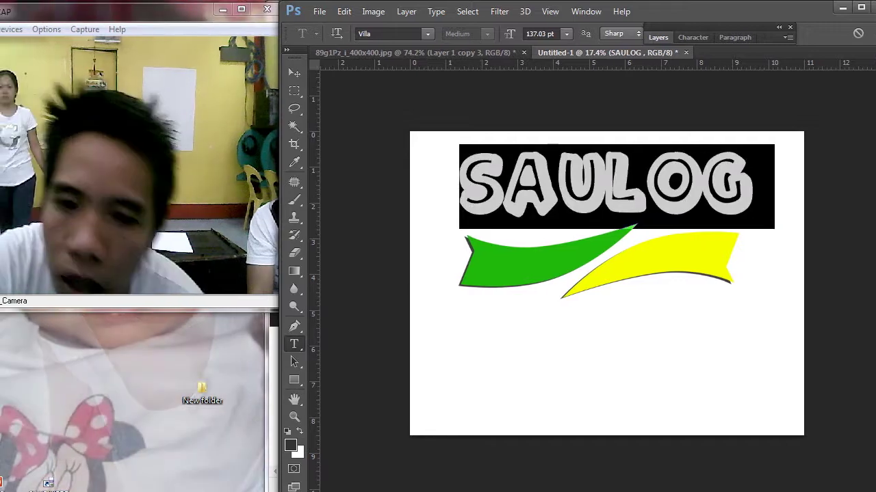
left_click(397, 34)
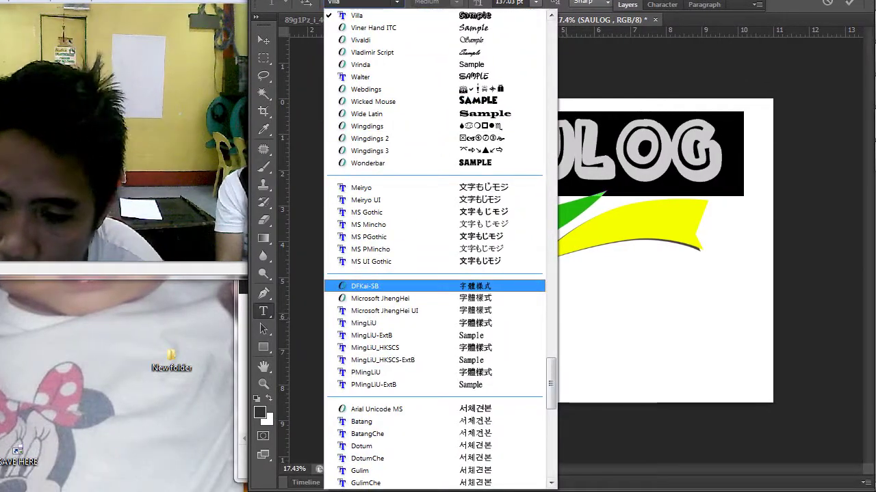
left_click_drag(591, 414, 591, 215)
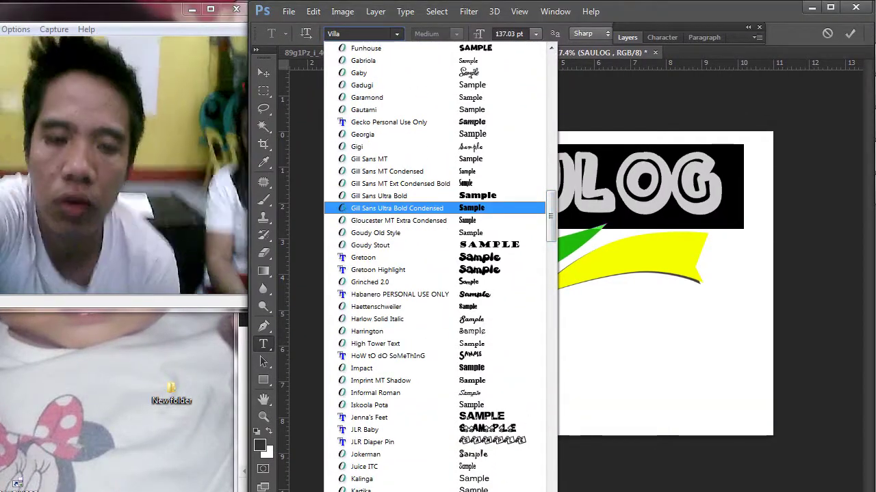
scroll(410, 208, "up", 5)
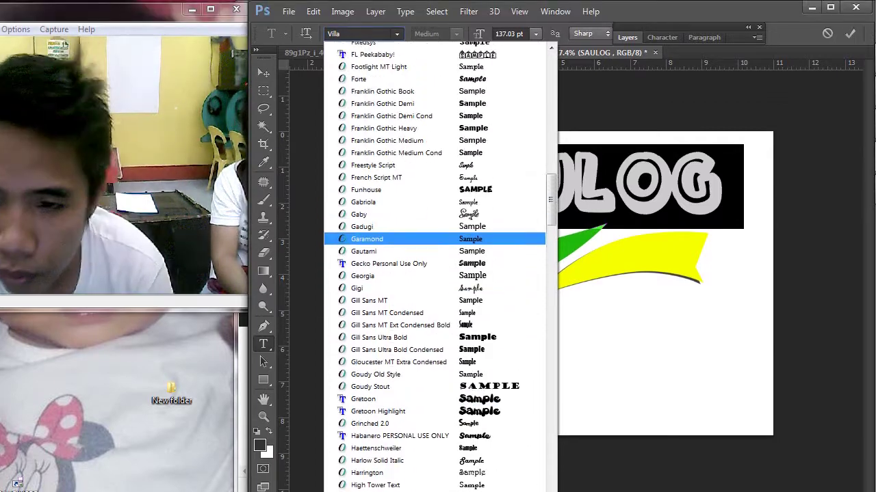
scroll(410, 140, "up", 6)
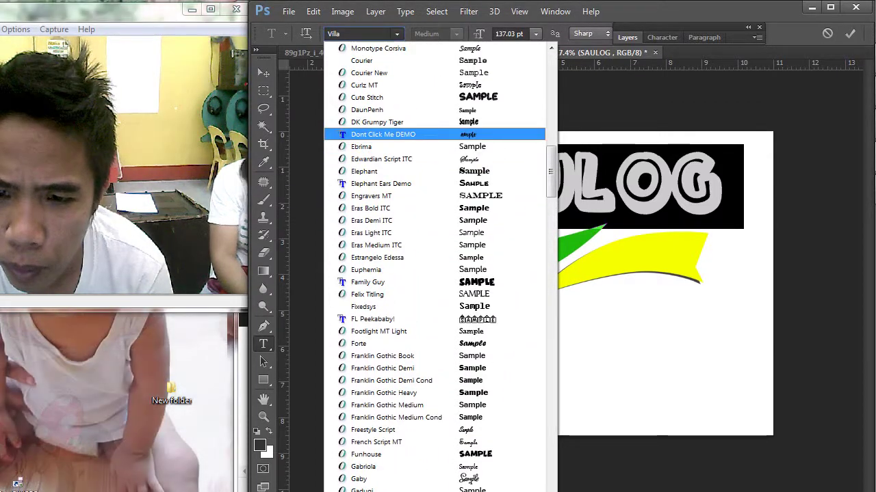
left_click(366, 97)
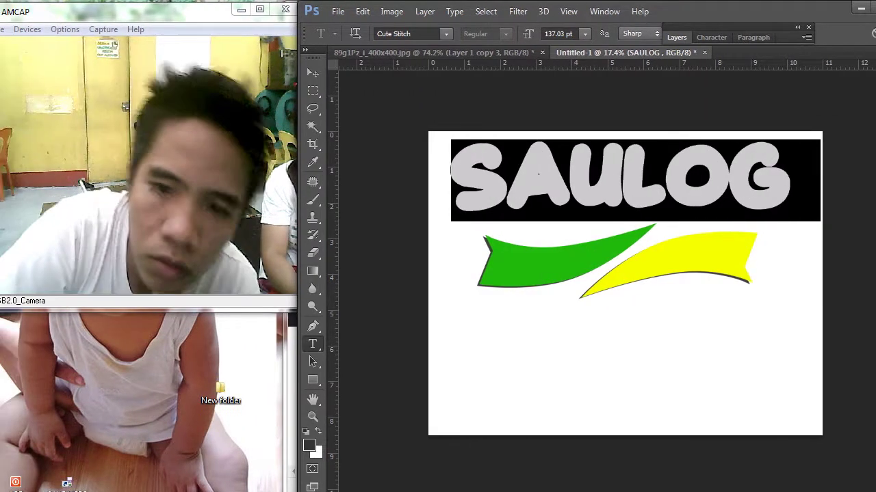
Change the font of the SAULOG text to Elephant
left_click(399, 34)
scroll(410, 171, "up", 2)
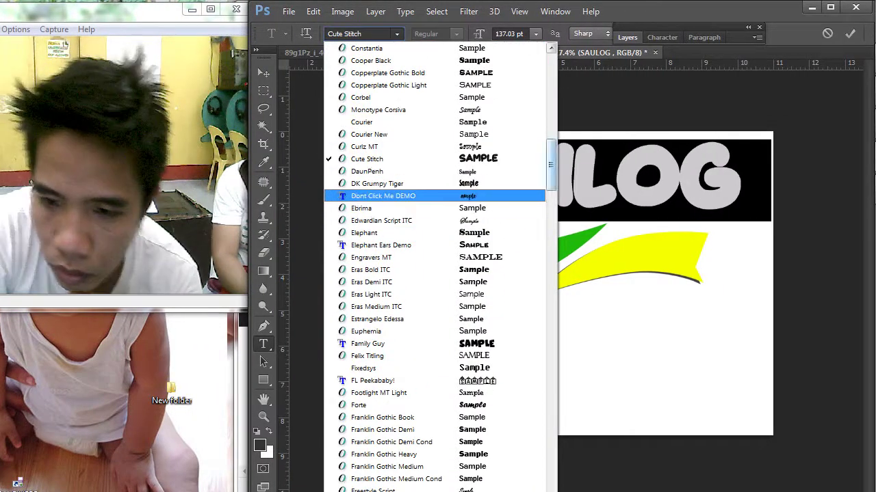
left_click_drag(552, 174, 551, 86)
scroll(438, 267, "down", 5)
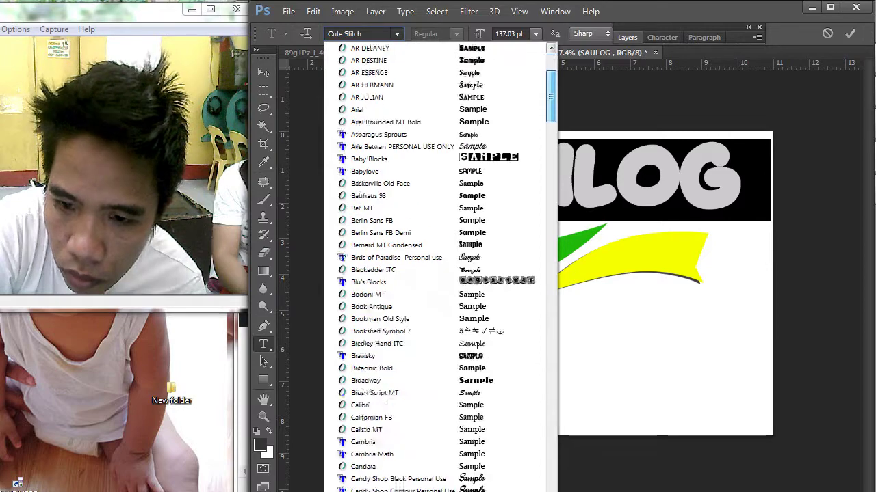
scroll(435, 267, "down", 15)
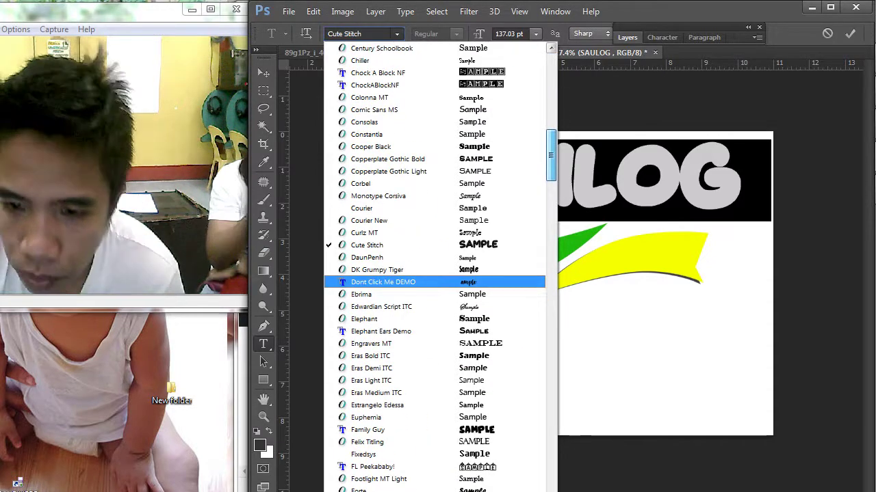
left_click_drag(551, 163, 551, 173)
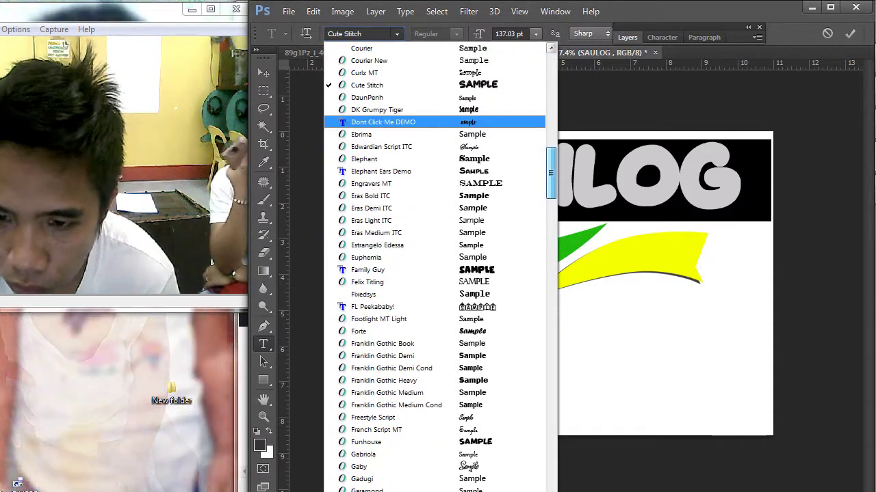
left_click(472, 159)
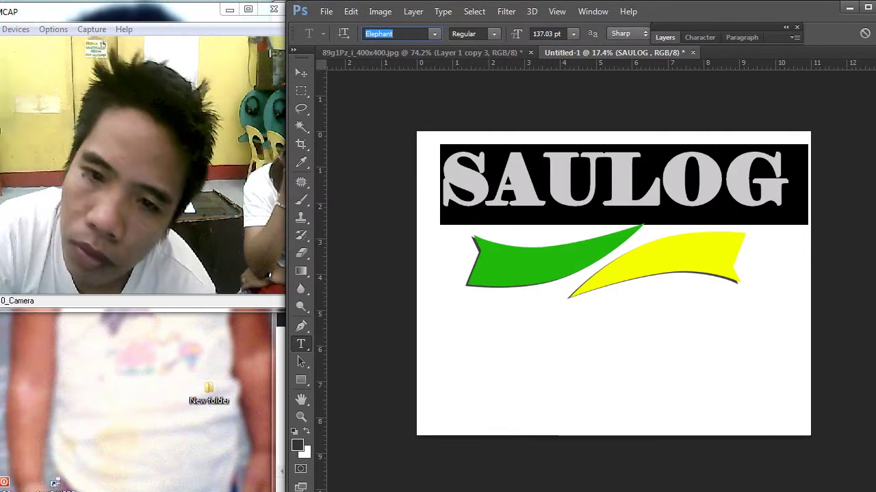
Try the fonts following Elephant on the SAULOG text and set it to Gill Sans MT
left_click(397, 34)
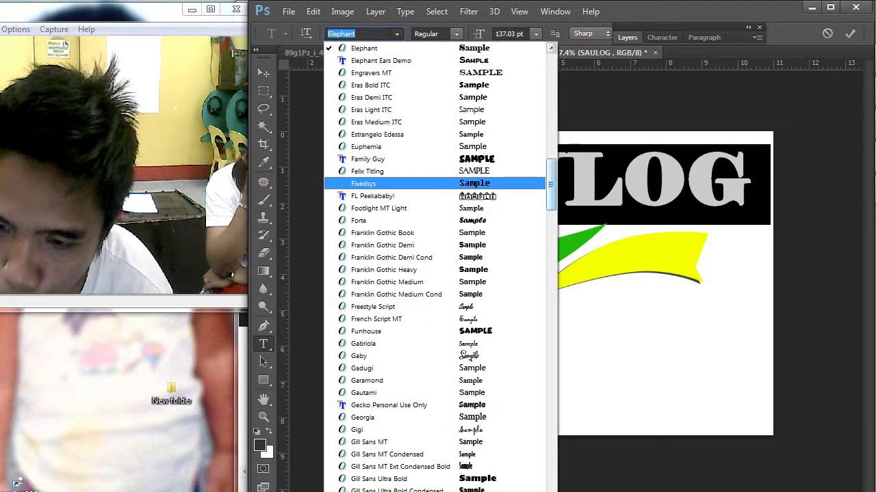
scroll(435, 267, "down", 3)
key("Down")
key("Down")
key("Down")
key("Down")
key("Down")
key("Down")
key("Down")
key("Down")
key("Down")
key("Return")
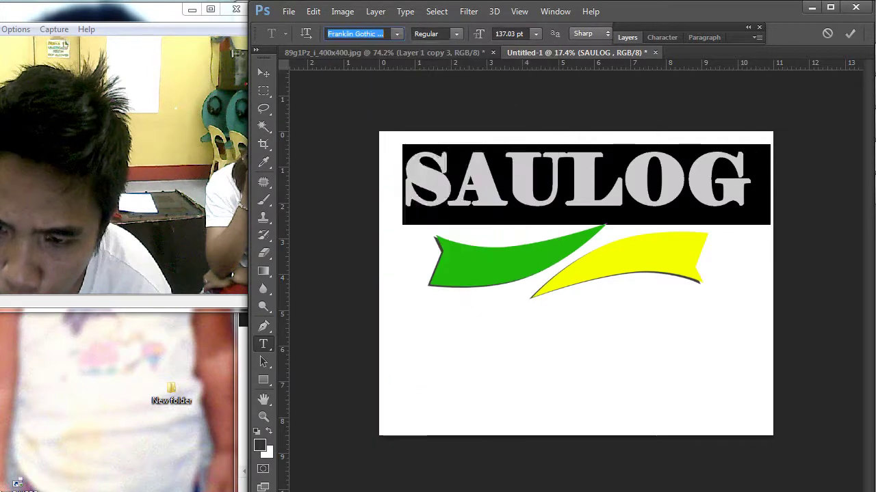
key("Down")
key("Down")
key("Down")
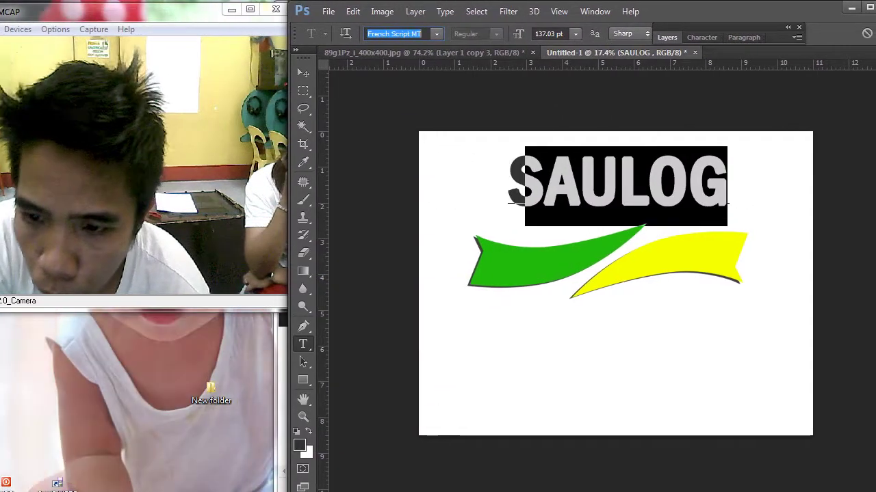
key("Down")
key("Down")
key("Down")
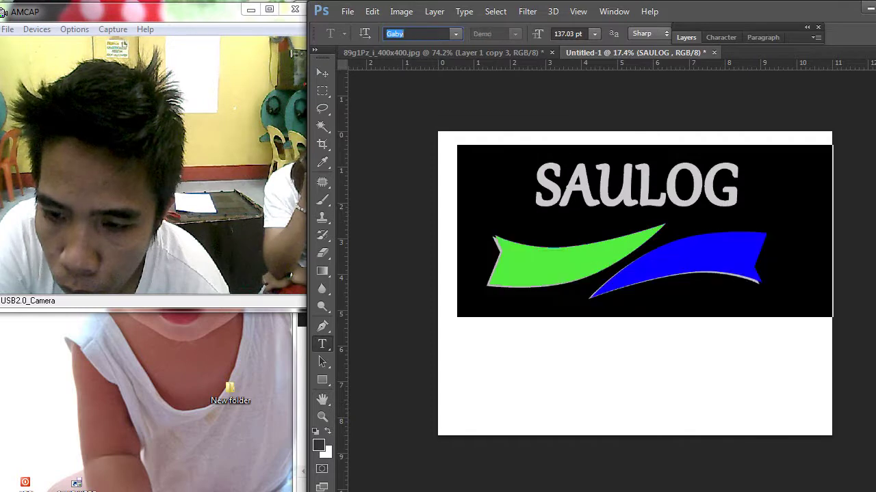
key("Down")
key("Down")
key("Down")
key("Down")
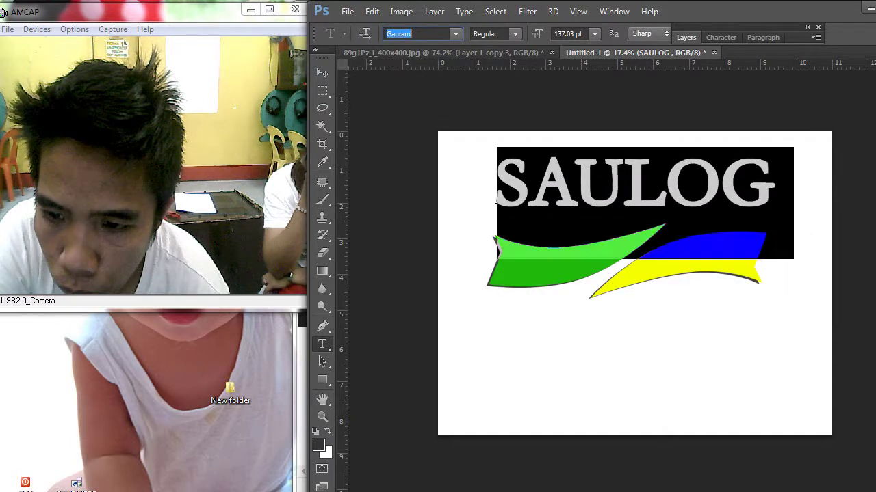
key("Down")
key("Down")
key("Down")
key("Down")
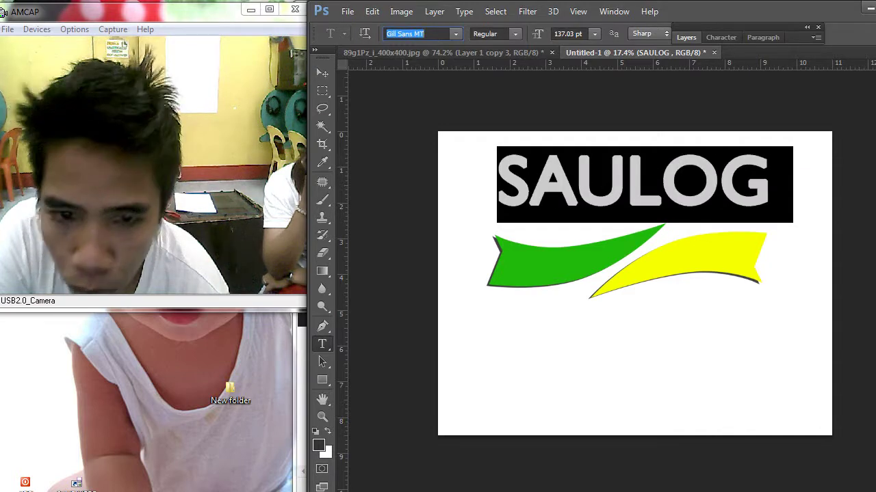
left_click(322, 74)
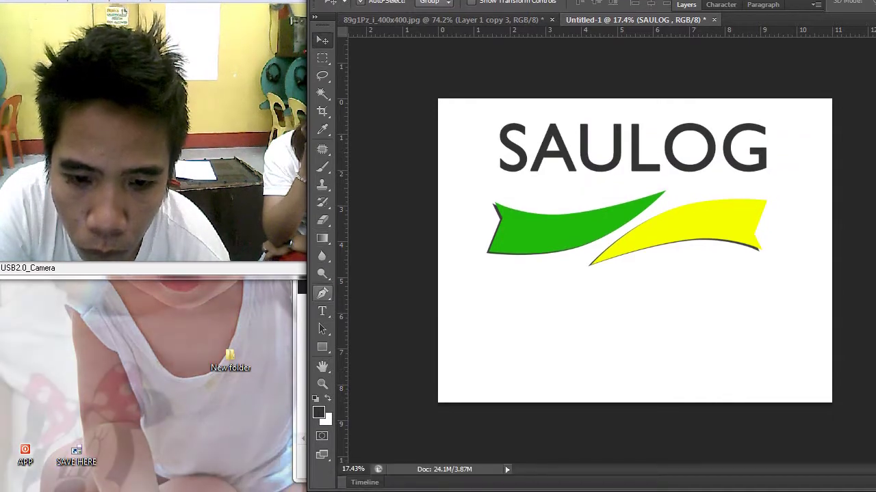
left_click(322, 344)
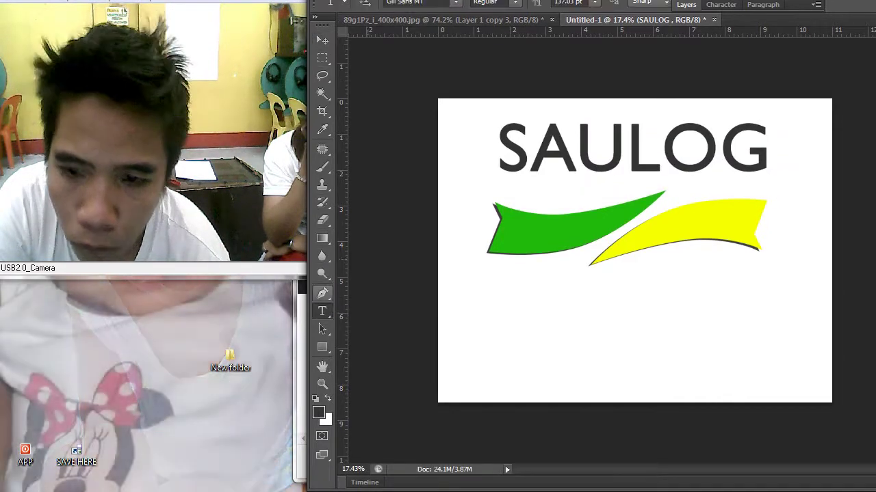
Try the fonts following Gill Sans MT on the SAULOG text as far as Grinched 2.0
key("Down")
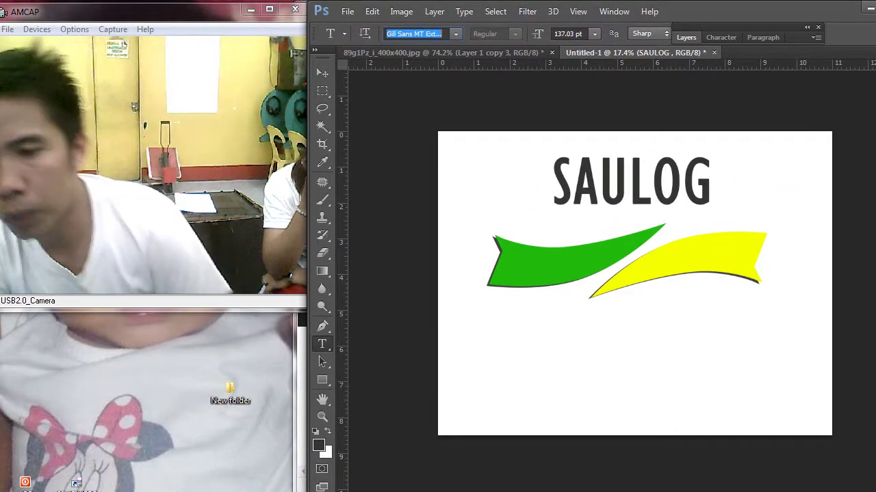
key("Down")
key("Down")
key("Down")
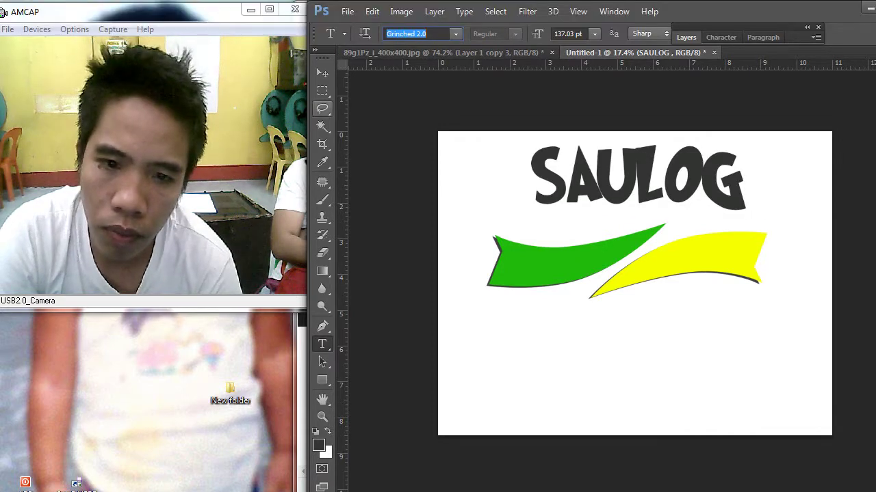
left_click(323, 73)
left_click(322, 311)
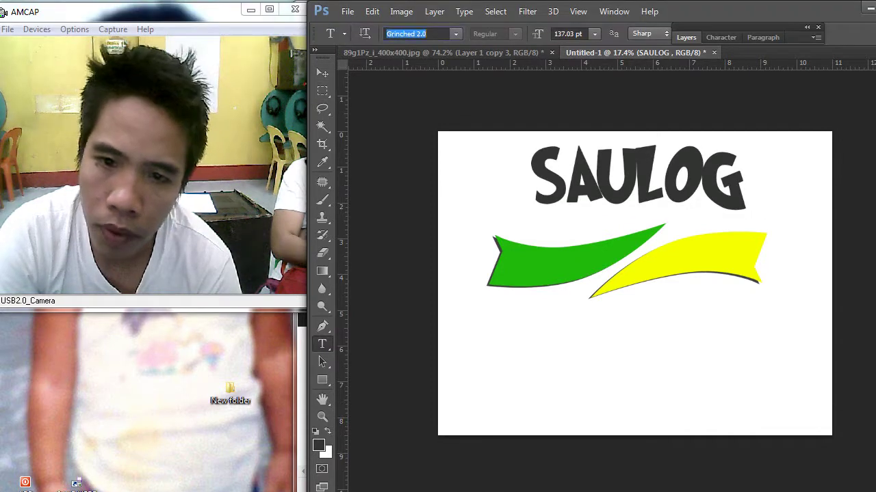
Preview the next fonts after Grinched 2.0 on the SAULOG text, through Harlow Solid Italic, up to Impact
key("Down")
key("Down")
key("Down")
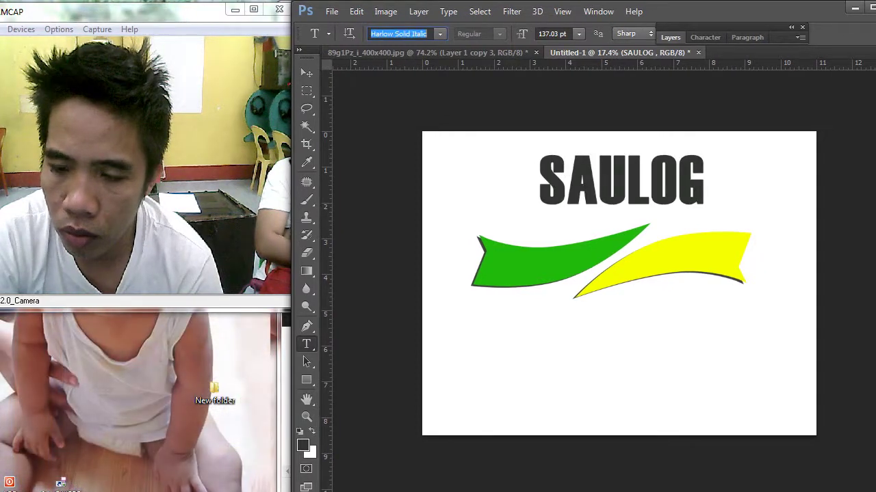
key("Down")
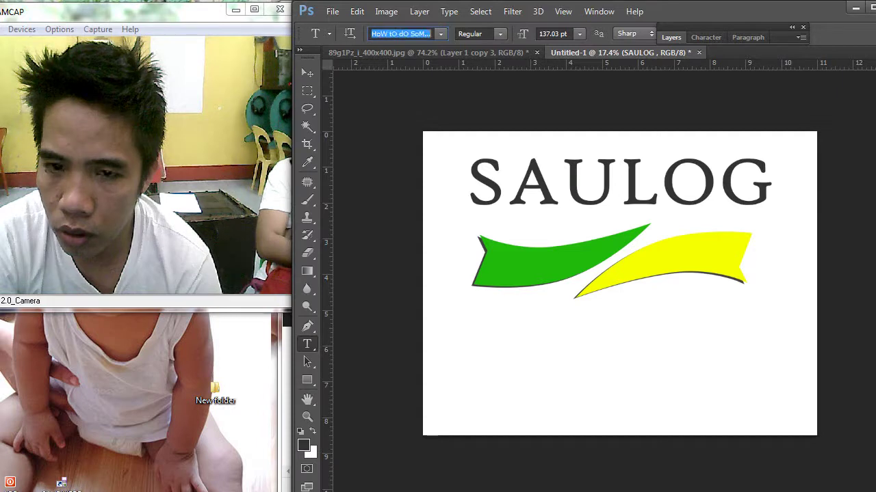
key("Down")
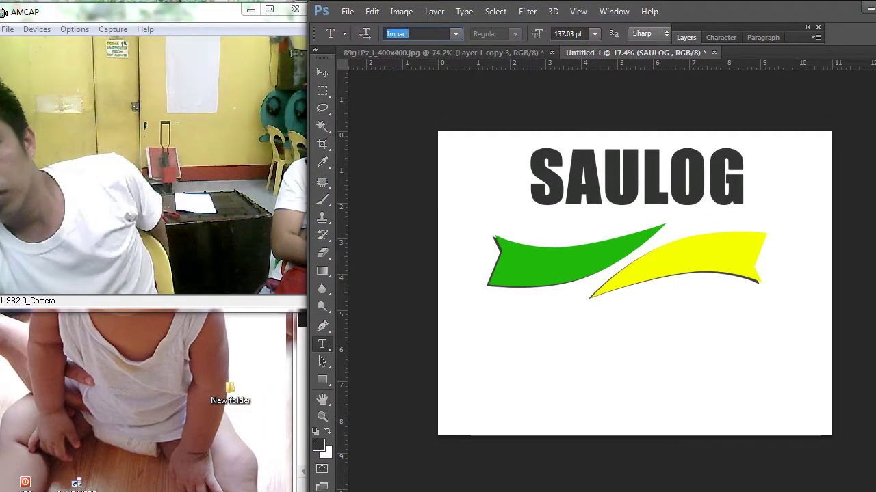
left_click(455, 34)
left_click(456, 34)
Try the fonts from Imprint MT Shadow through Jenna's Feet and JLR Baby to Jokerman on the SAULOG text
key("Down")
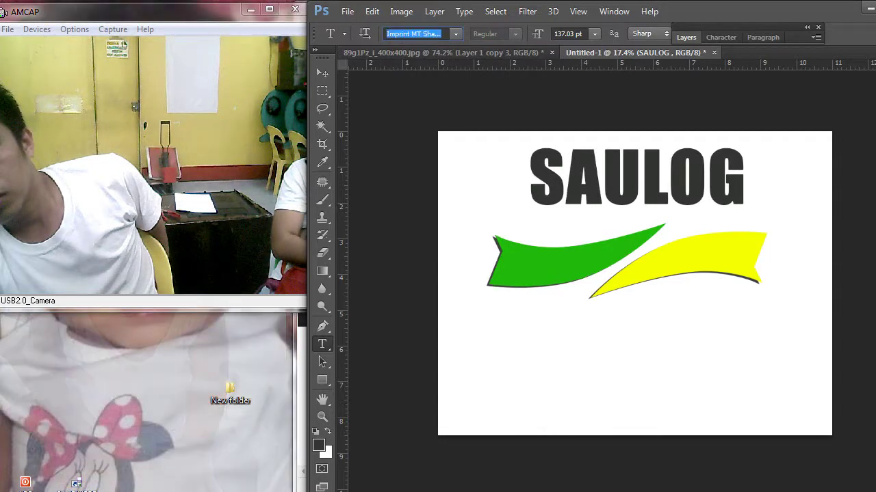
key("Down")
key("Down")
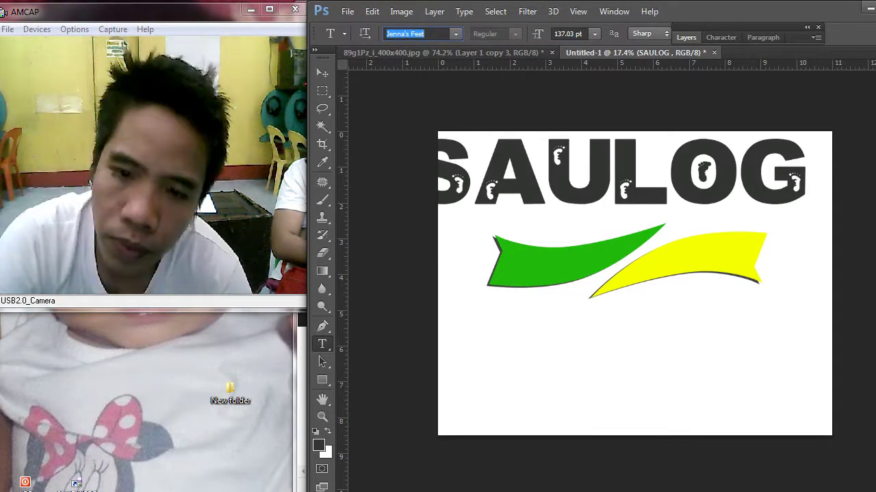
key("Down")
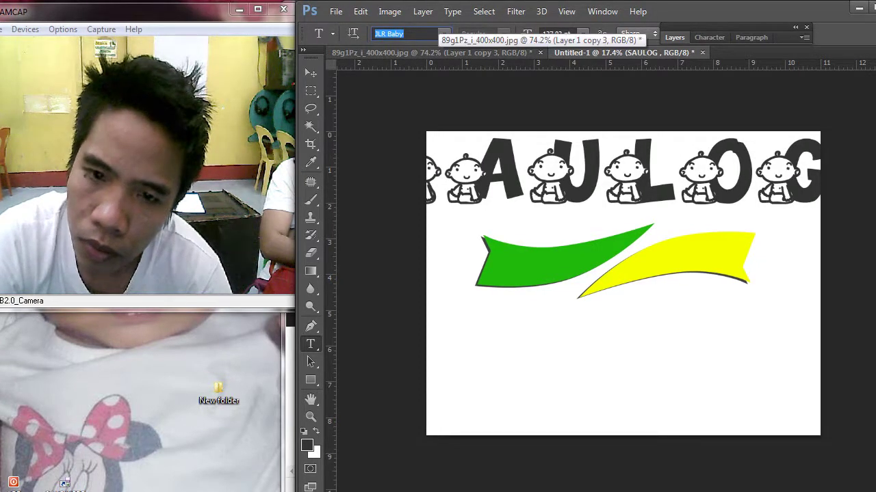
key("Down")
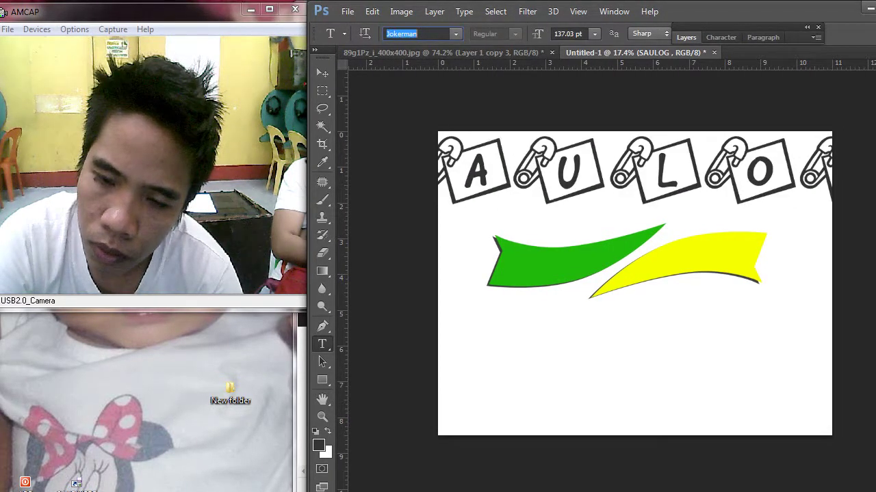
Continue trying fonts on the SAULOG text from Kalinga through KR For Baby B and Kunstler Script to Latha
key("Down")
key("Down")
key("Down")
key("Down")
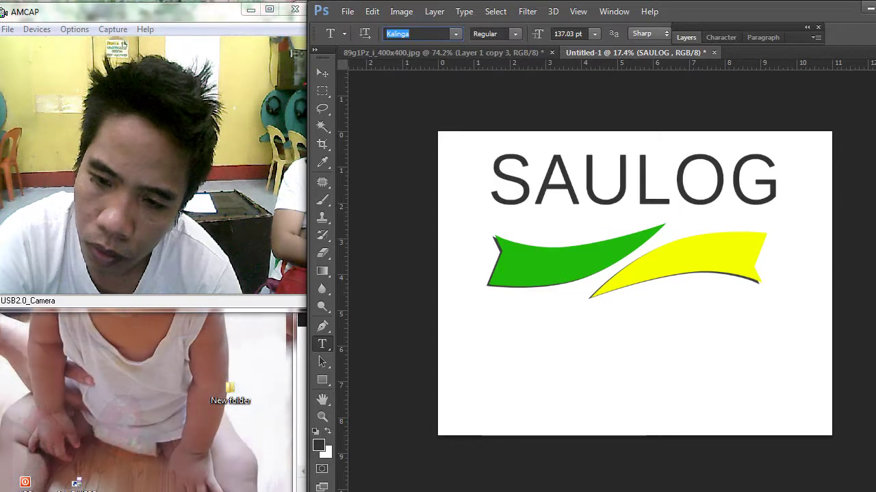
key("Down")
key("Down")
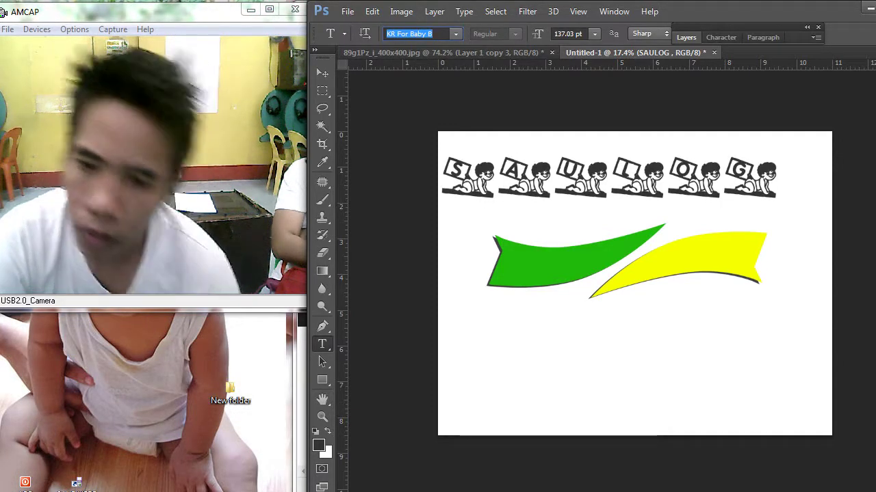
key("Down")
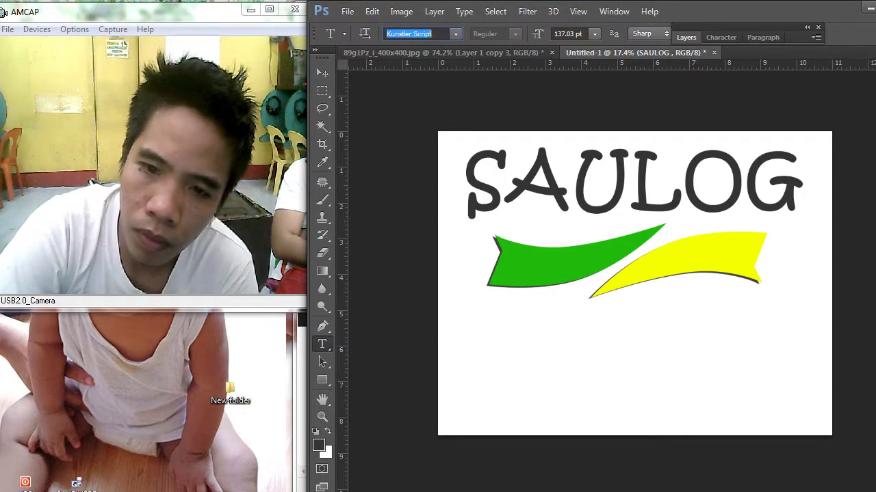
key("Down")
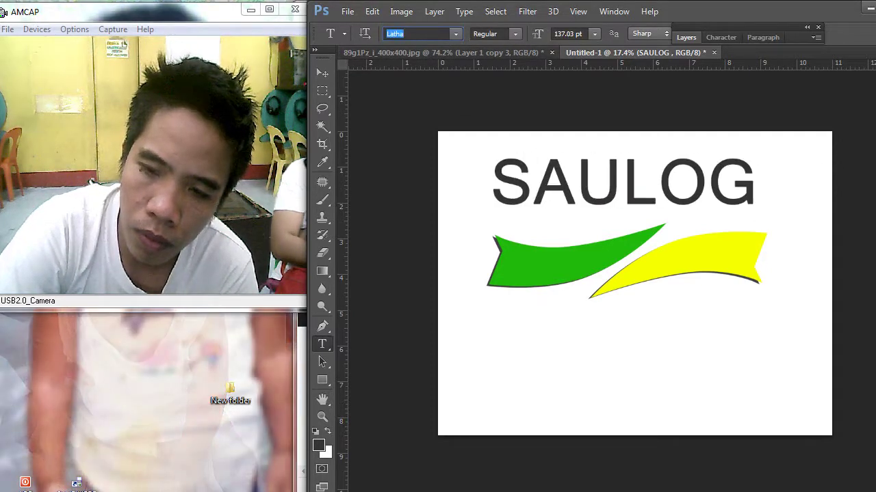
Change the font of the SAULOG text to Wicked Mouse
left_click(456, 34)
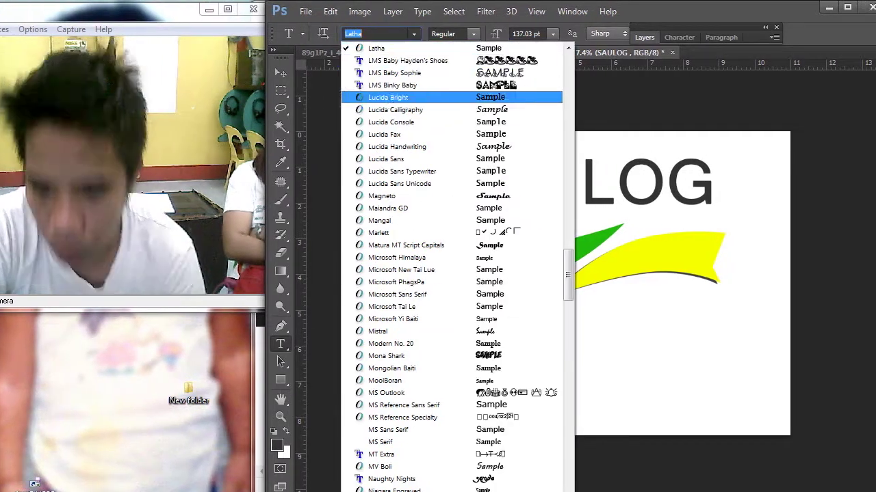
scroll(437, 253, "down", 20)
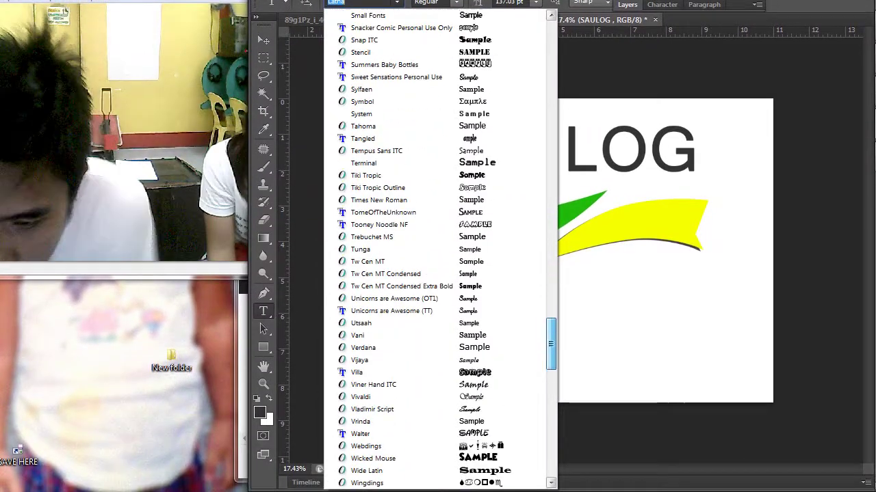
scroll(437, 253, "down", 7)
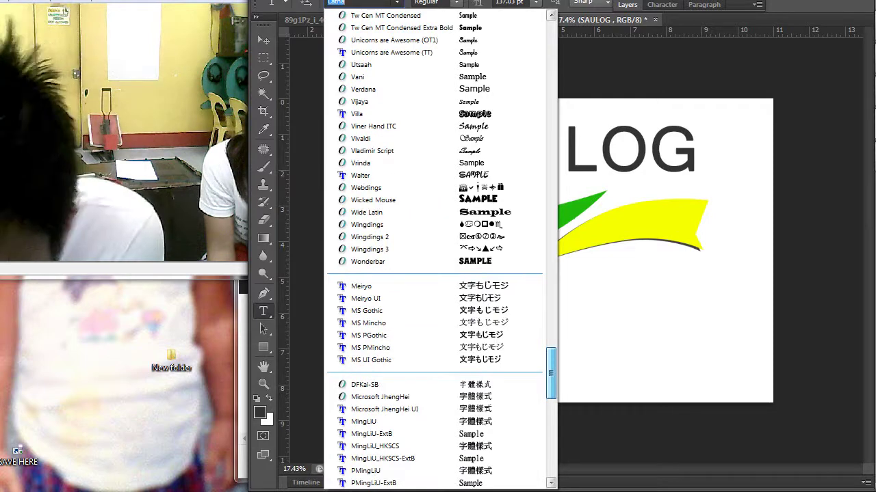
scroll(438, 253, "up", 3)
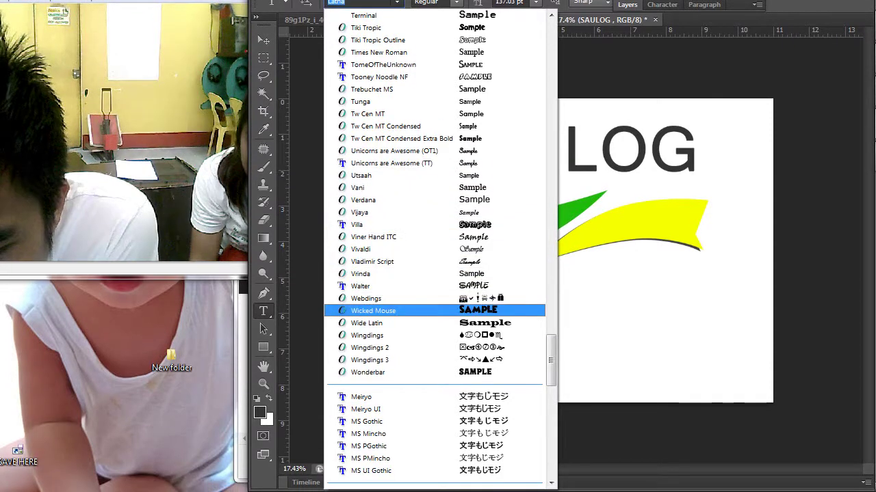
key("Return")
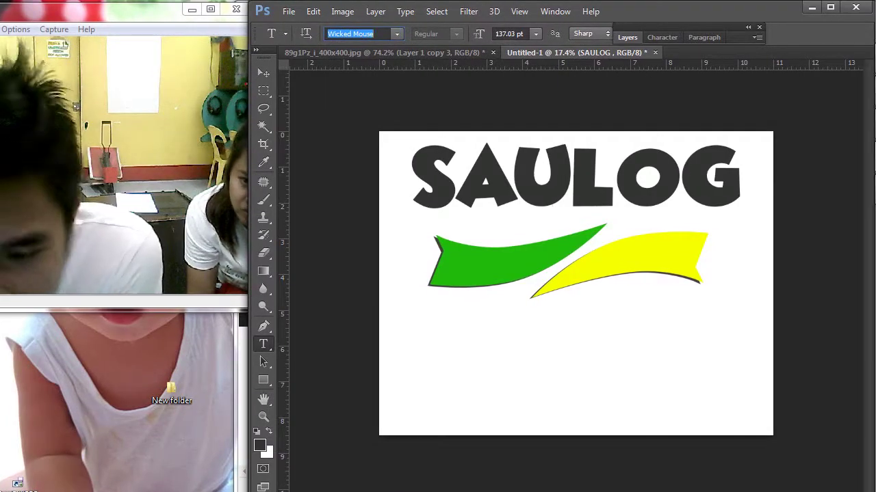
Select the whole SAULOG text and change its font to Gabriola
double_click(438, 178)
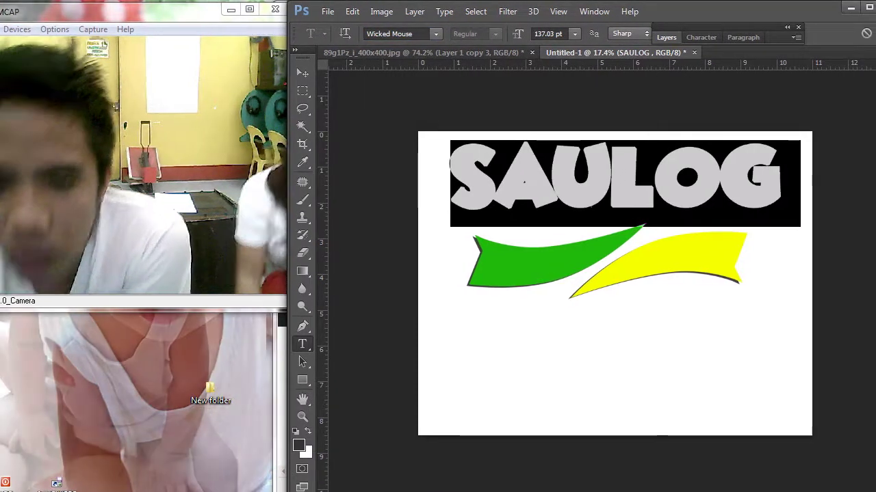
left_click(397, 34)
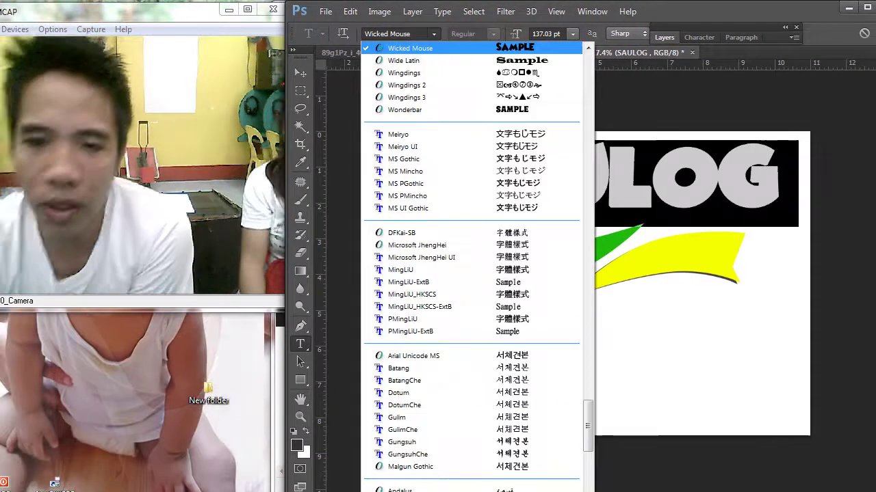
scroll(437, 246, "up", 15)
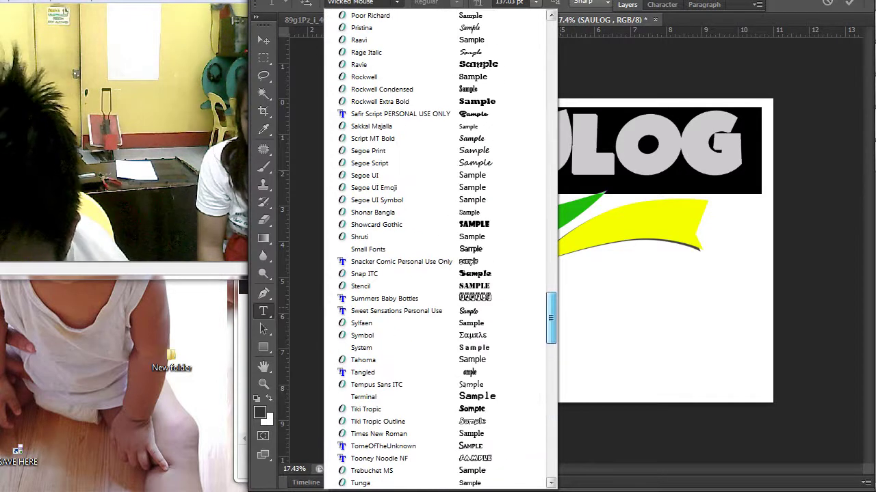
scroll(437, 247, "up", 7)
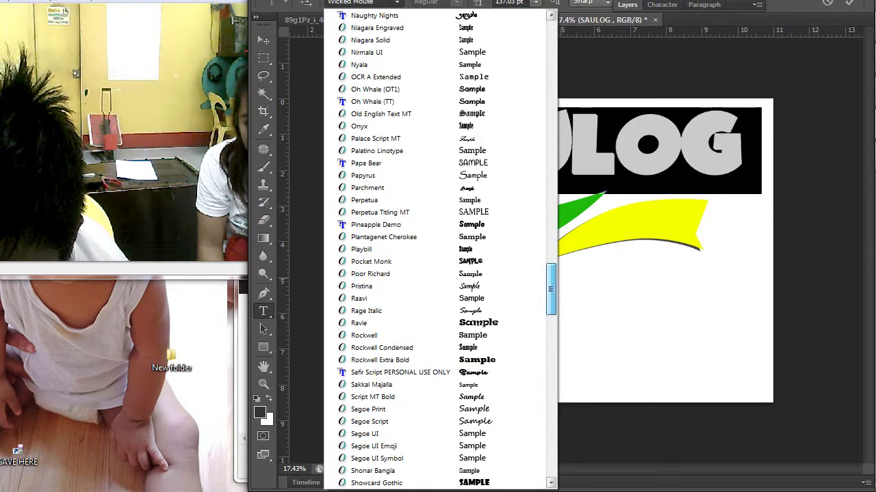
scroll(437, 246, "up", 5)
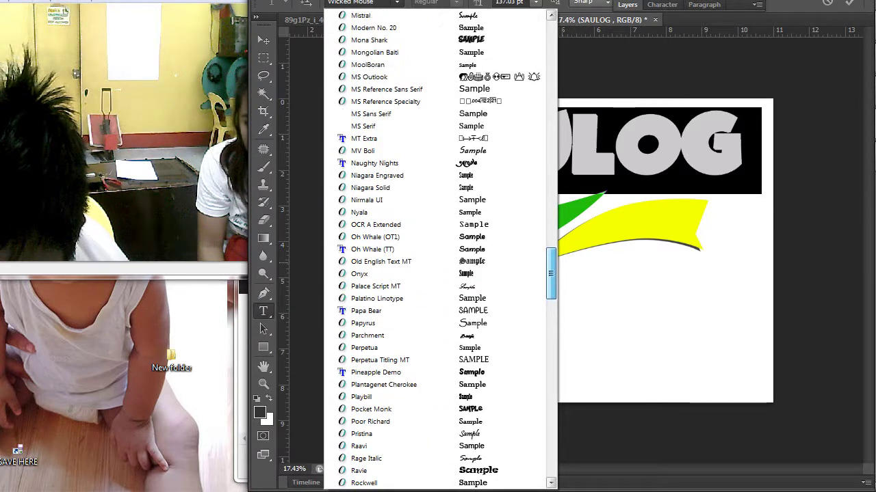
scroll(438, 246, "up", 1)
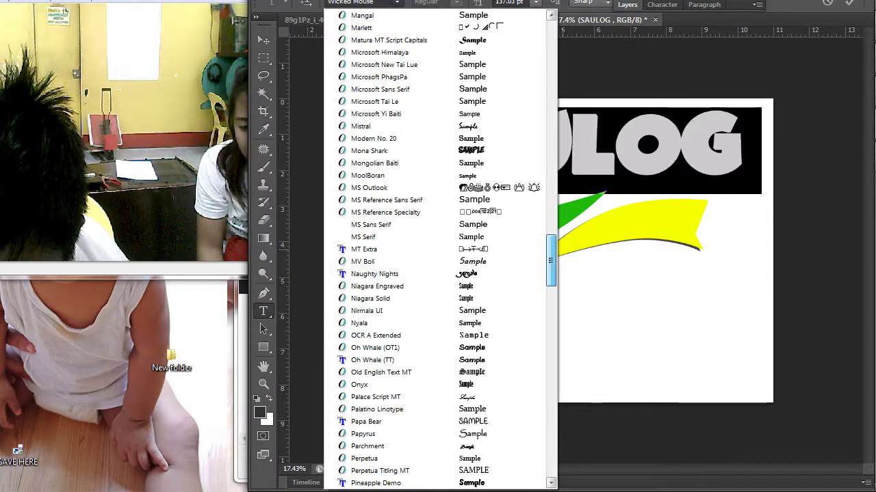
scroll(437, 246, "up", 5)
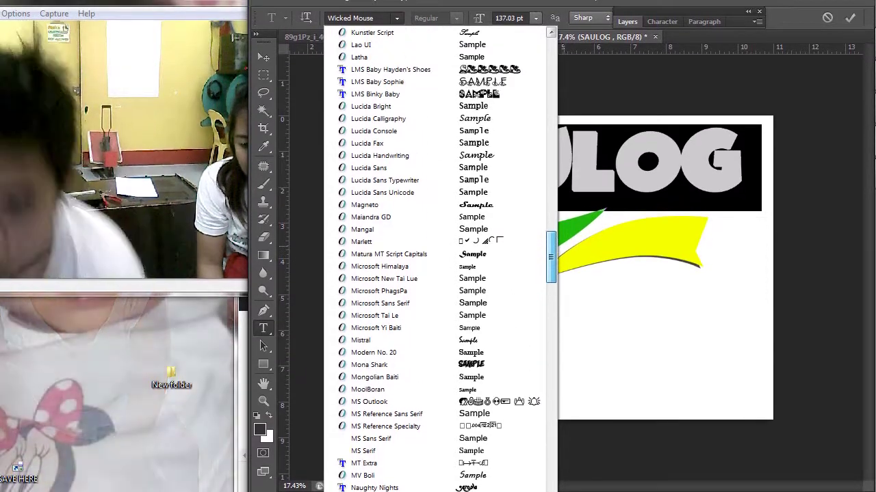
scroll(438, 246, "up", 1)
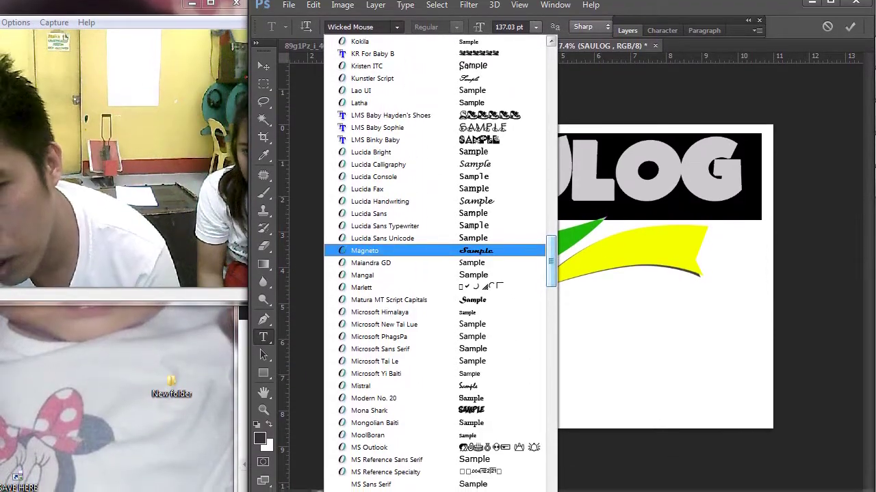
scroll(435, 260, "up", 1)
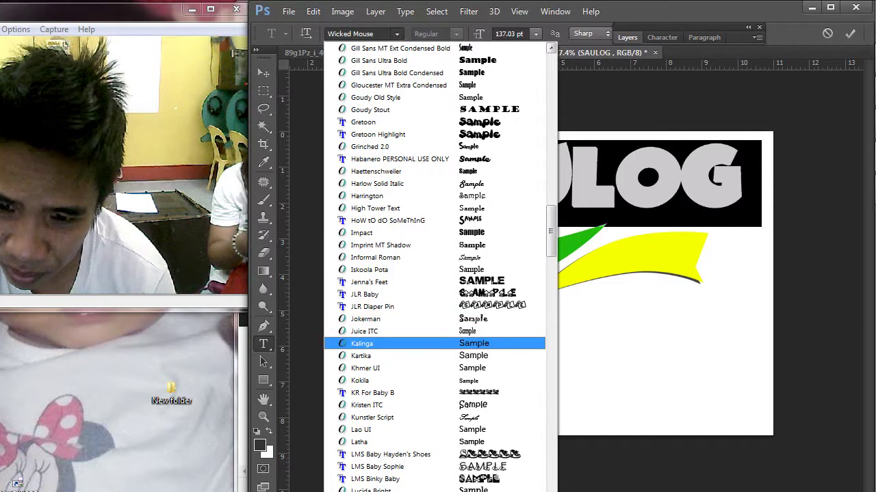
scroll(435, 260, "up", 2)
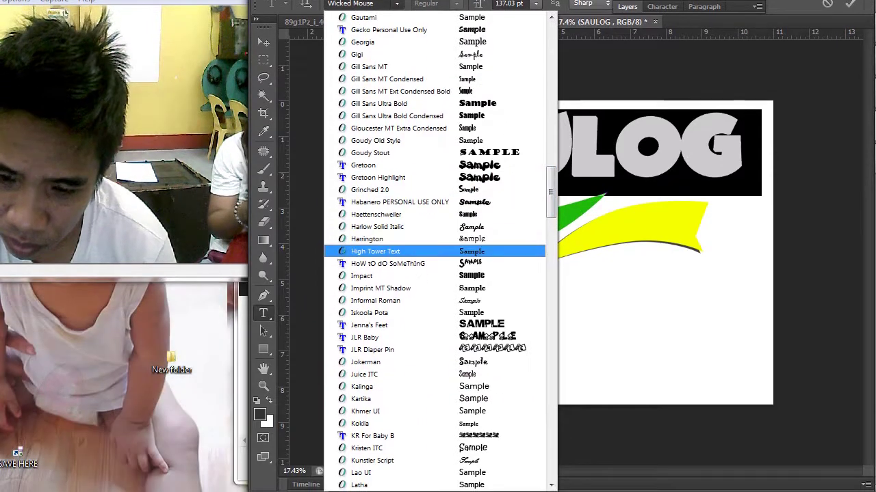
scroll(434, 260, "up", 4)
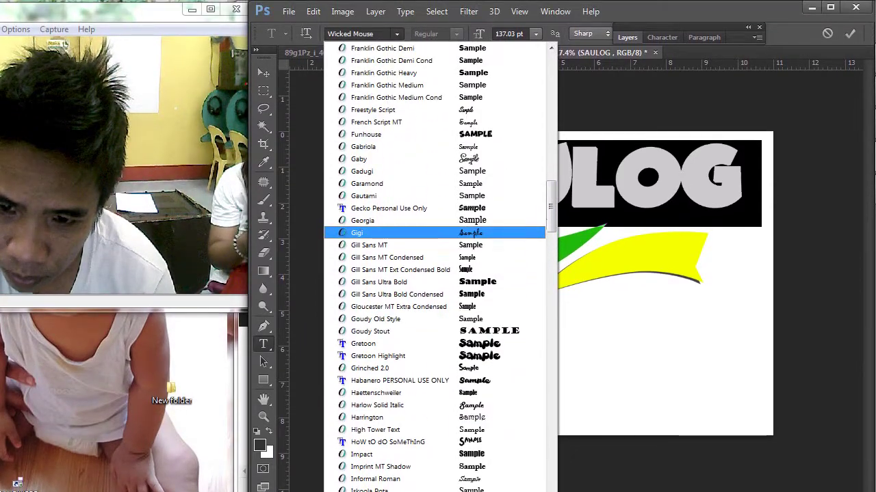
scroll(410, 260, "up", 3)
left_click(410, 240)
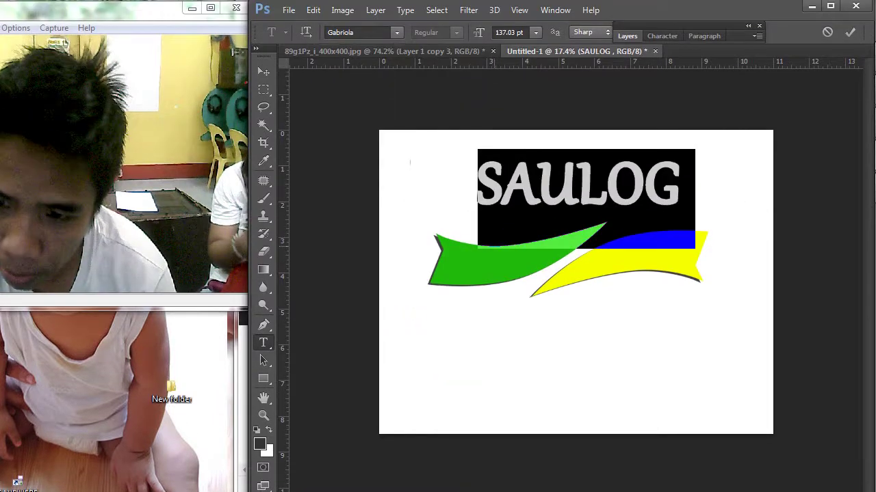
Try Franklin Gothic Demi on the selected SAULOG text and set its font to Franklin Gothic Medium
left_click(397, 32)
scroll(410, 164, "up", 7)
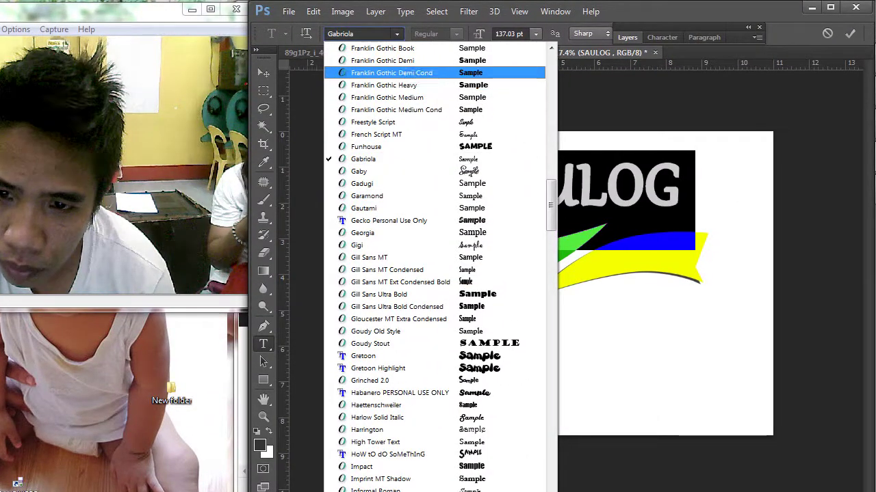
left_click(417, 60)
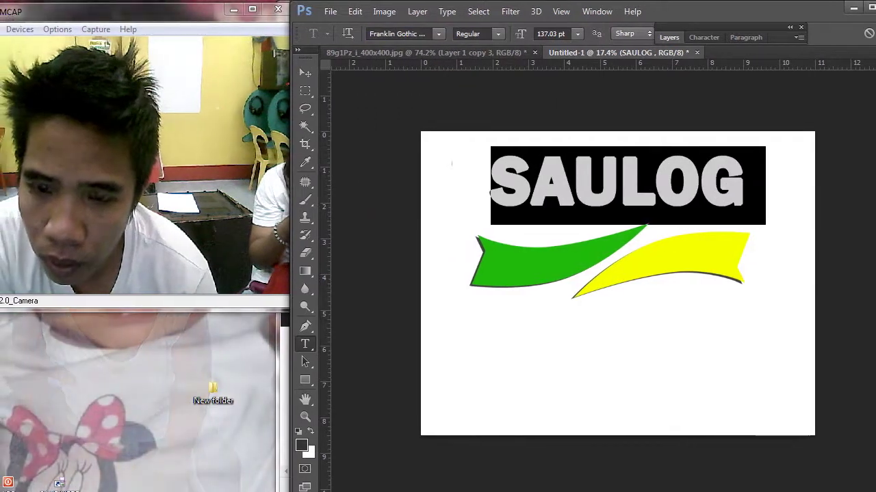
left_click(410, 33)
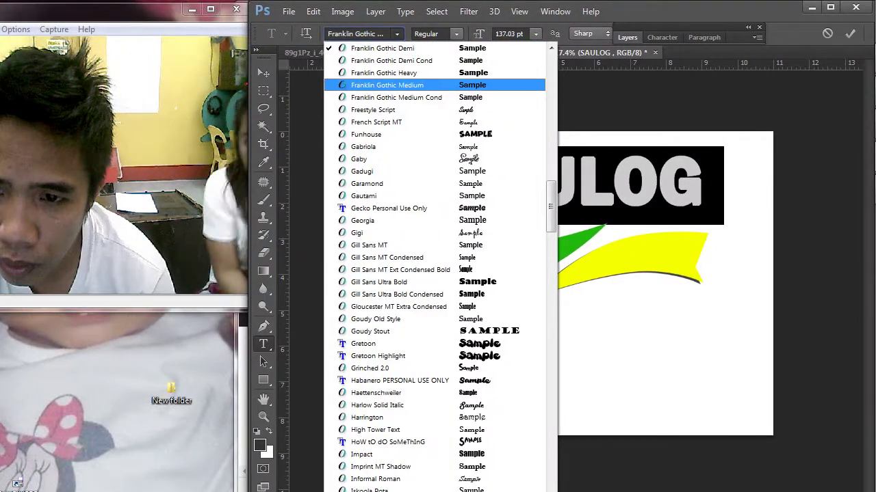
key("Return")
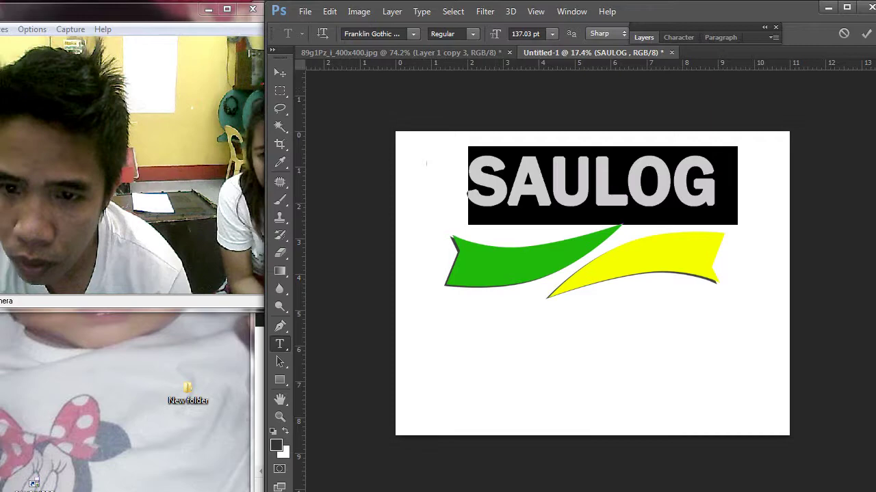
Try Garamond on the selected SAULOG text and set its font to Franklin Gothic Book
left_click(397, 33)
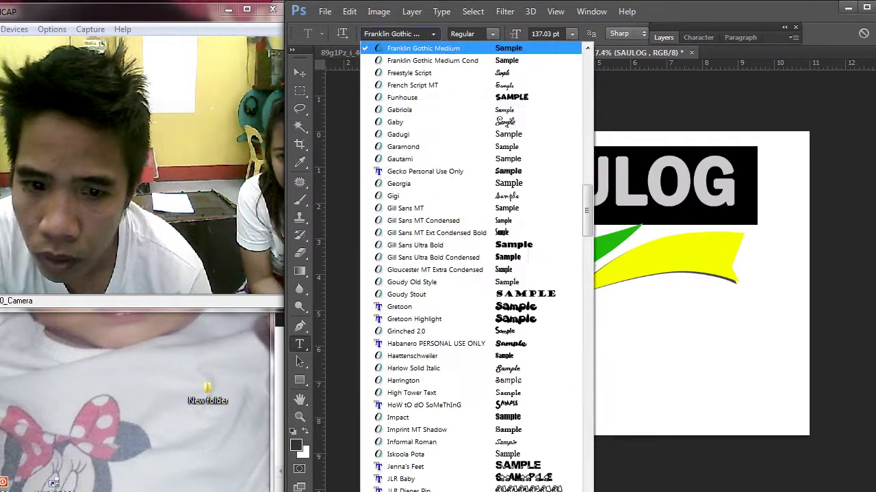
key("Return")
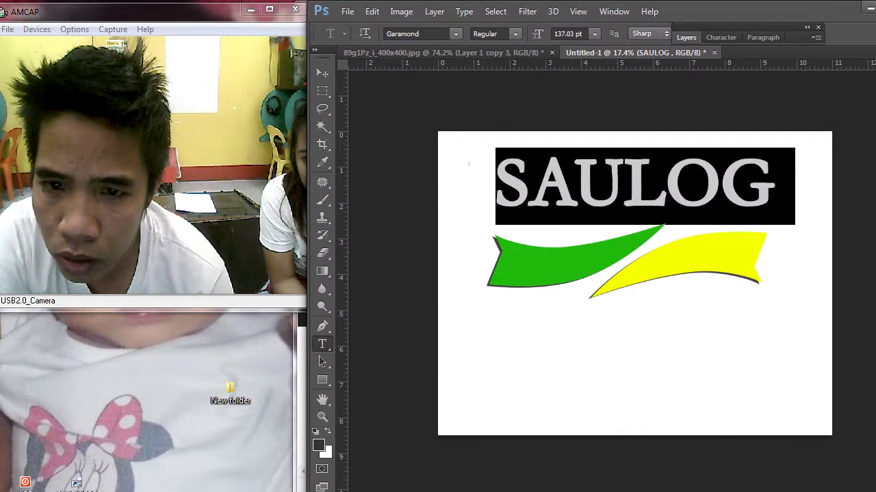
left_click(397, 33)
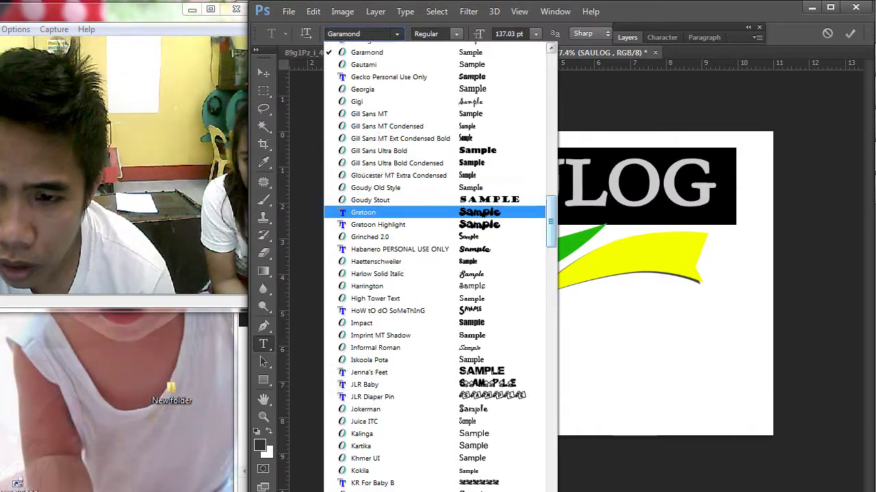
scroll(434, 267, "up", 5)
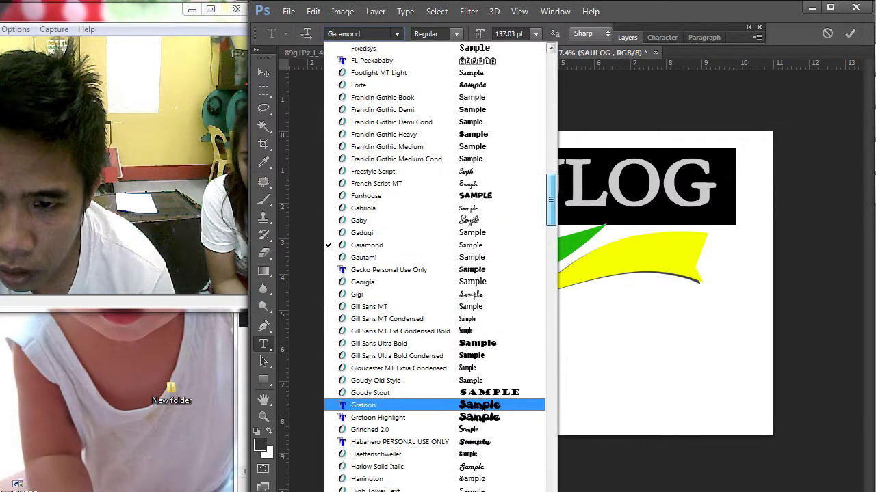
scroll(411, 208, "up", 1)
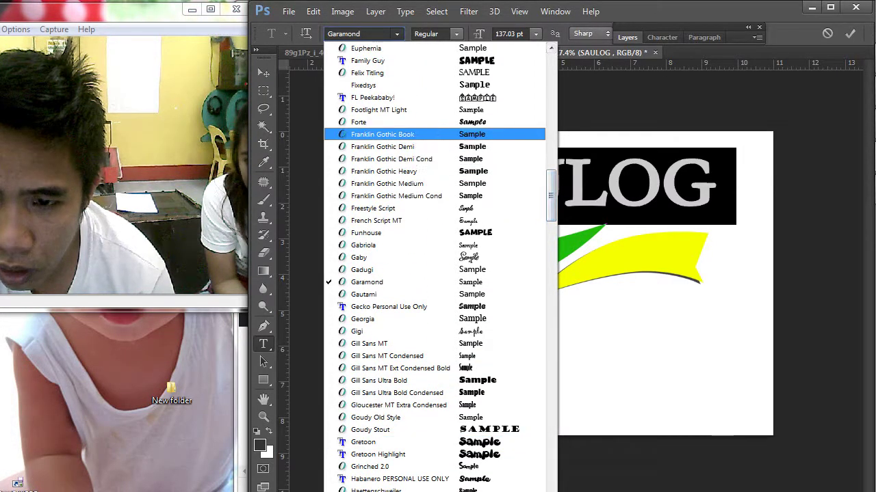
left_click(410, 134)
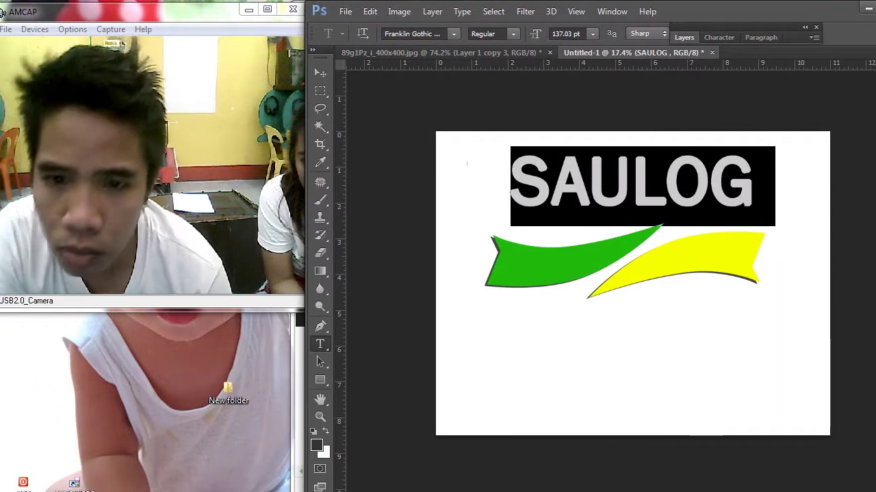
Try the preceding fonts on the SAULOG text one by one, from FL Peekababy! back to Euphemia
left_click(355, 33)
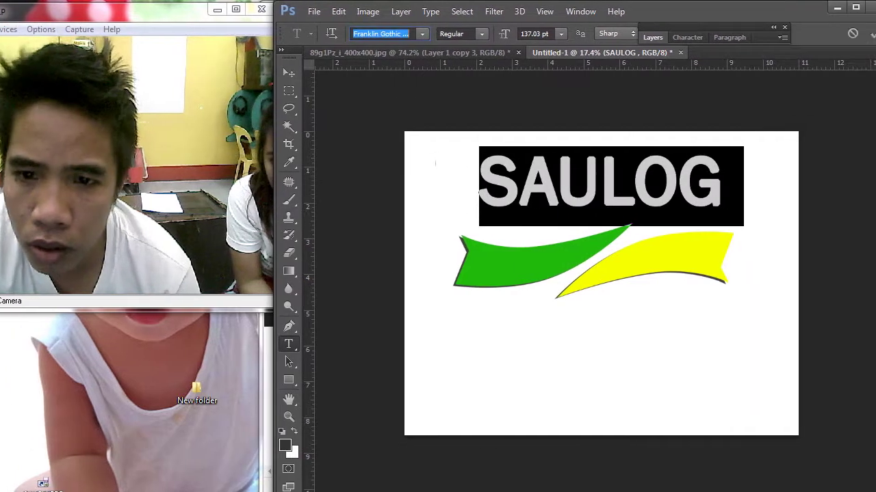
key("Up")
key("Up")
key("Up")
key("Up")
key("Up")
key("Up")
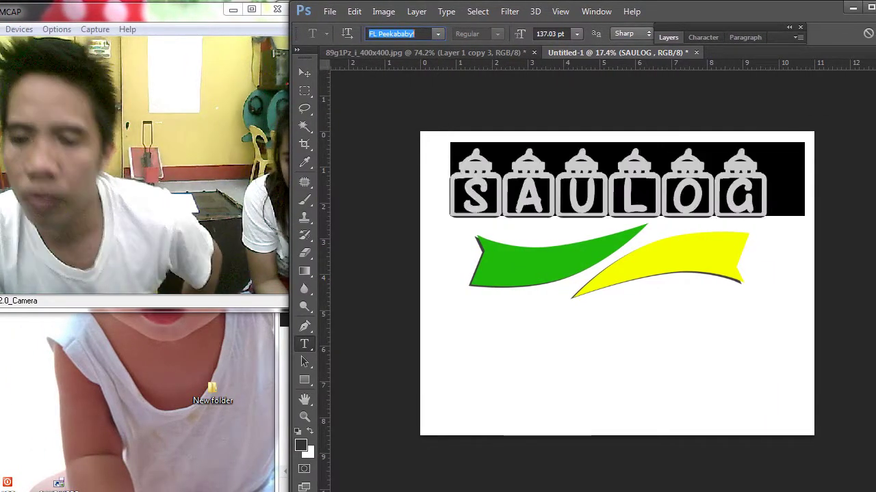
key("Up")
key("Up")
key("Up")
key("Up")
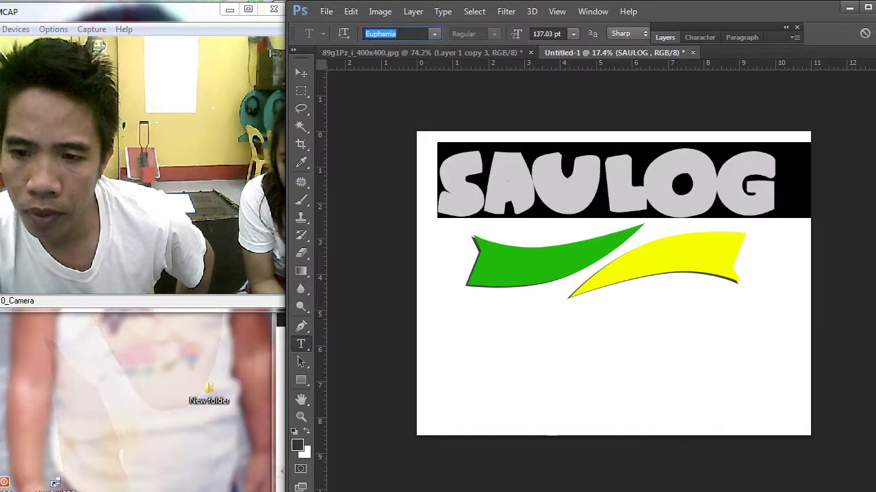
Continue trying fonts backward through the list on the SAULOG text, from Eras Bold ITC through Edwardian Script to Ebrima
key("Up")
key("Up")
key("Up")
key("Up")
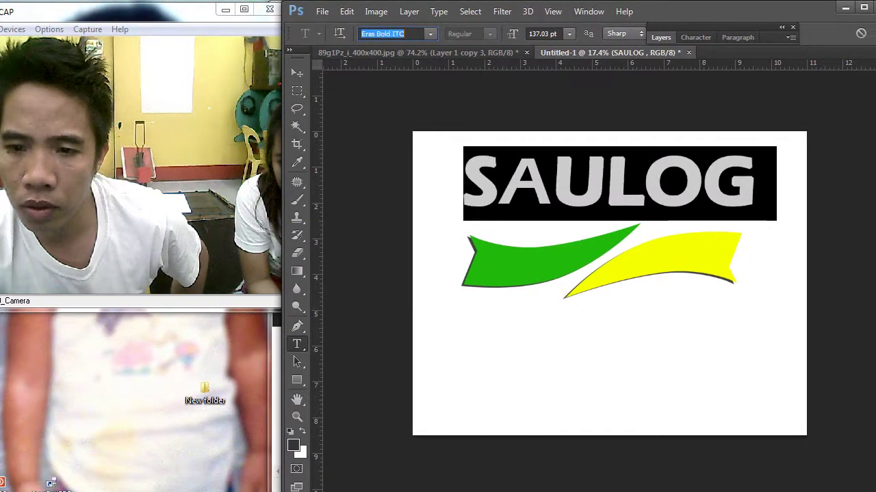
key("Up")
key("Up")
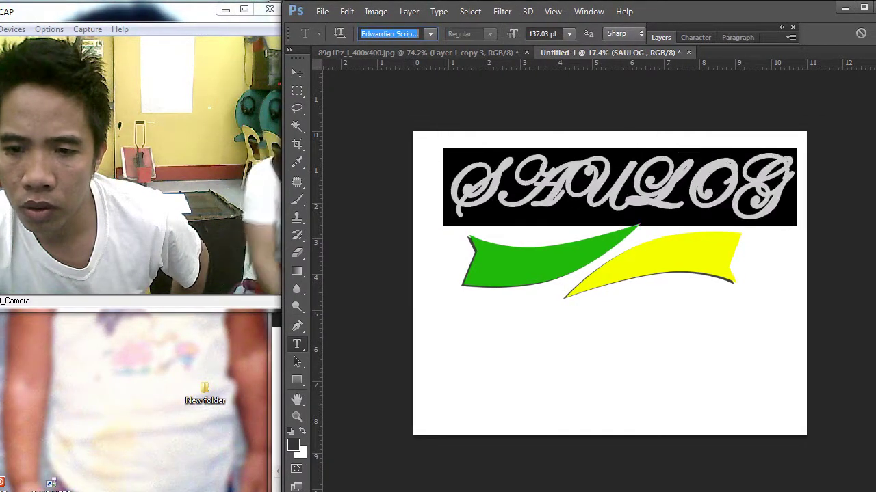
key("Down")
key("Up")
key("Up")
key("Up")
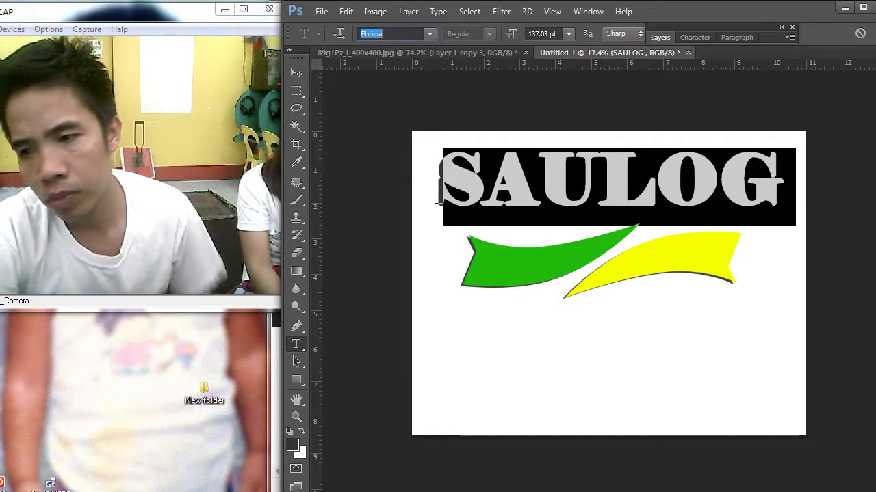
Continue trying earlier fonts on the SAULOG text, from DaunPenh through Courier to Consolas
key("Up")
key("Up")
key("Up")
key("Up")
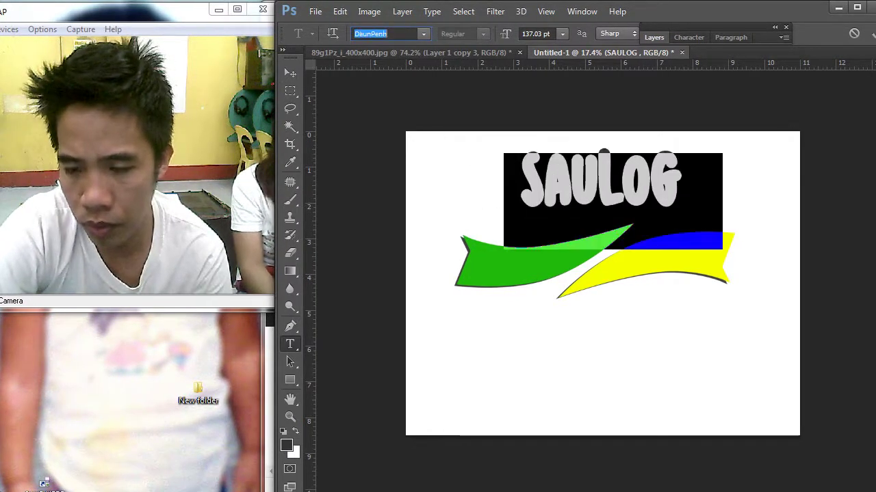
key("Up")
key("Up")
key("Up")
key("Up")
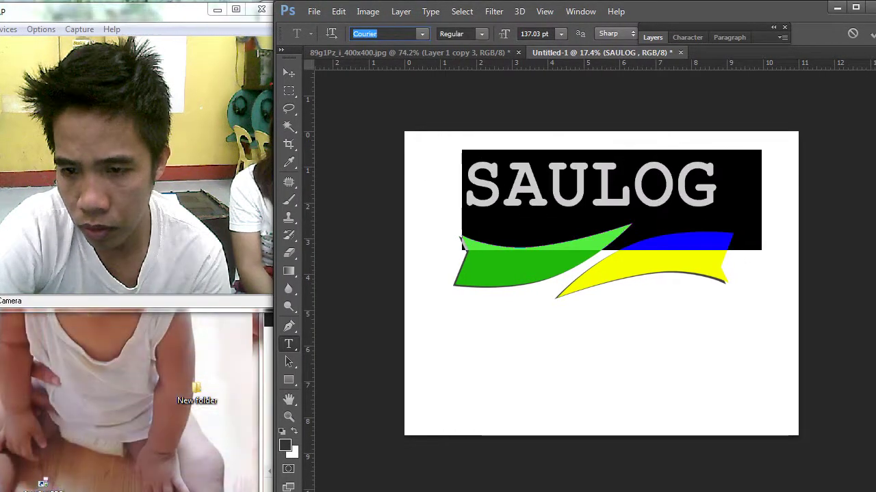
key("Up")
key("Up")
key("Up")
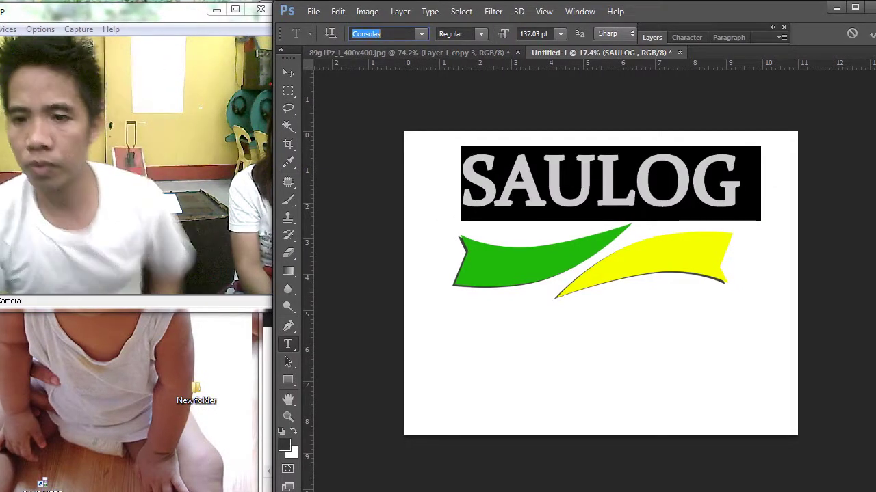
Continue trying earlier fonts on the SAULOG text, from Chock A Block NF to Centaur
key("Up")
key("Up")
key("Up")
key("Up")
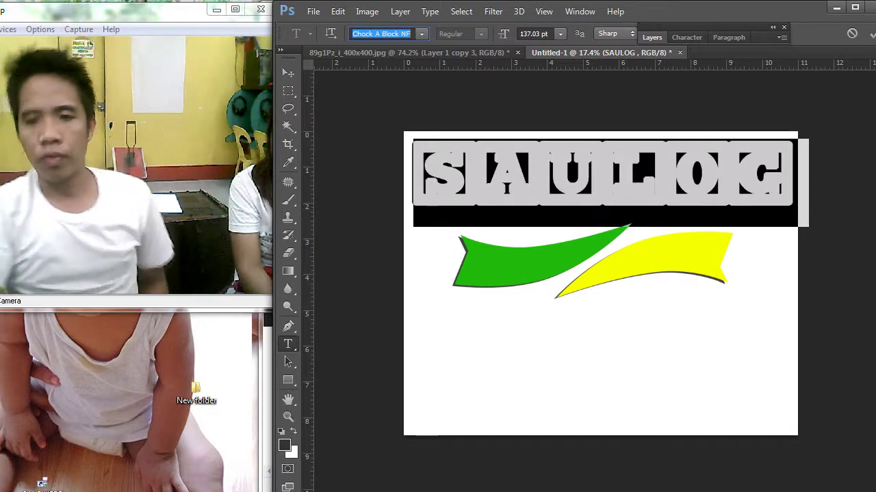
key("Up")
key("Up")
key("Up")
key("Up")
key("Up")
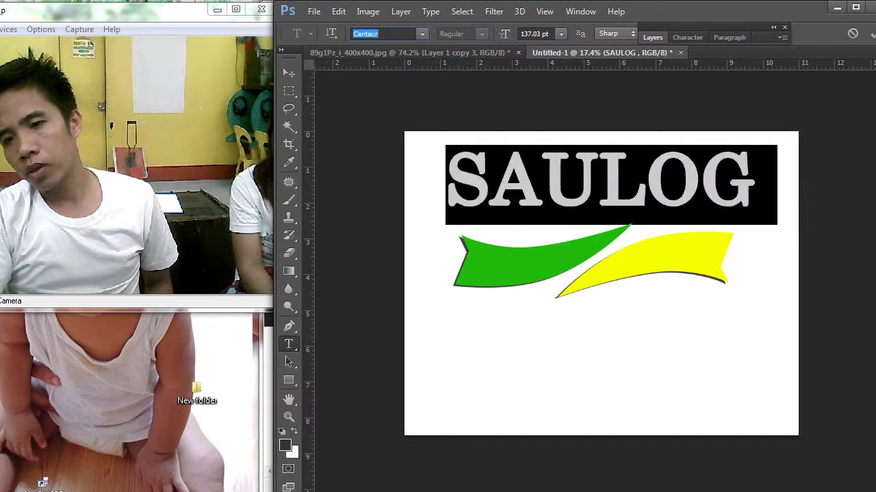
Try Candara, Cambria and Calibri on the SAULOG text and set its font to Britannic Bold
key("Up")
key("Up")
key("Up")
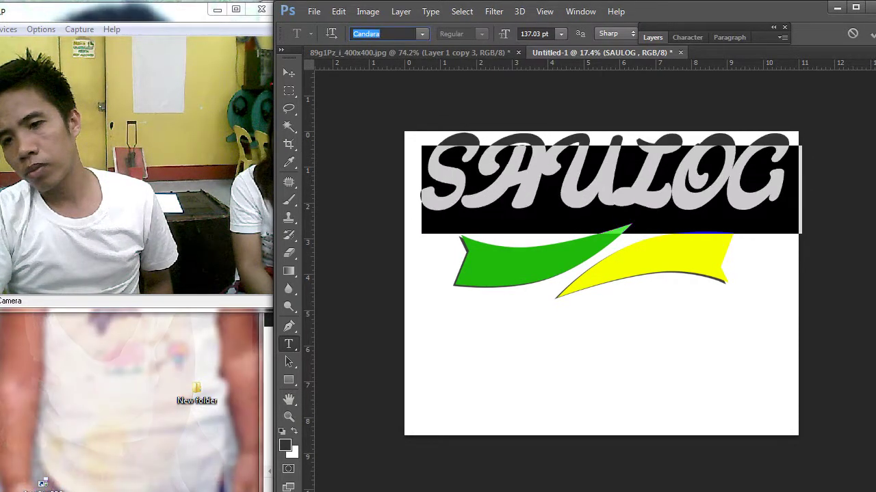
key("Up")
key("Up")
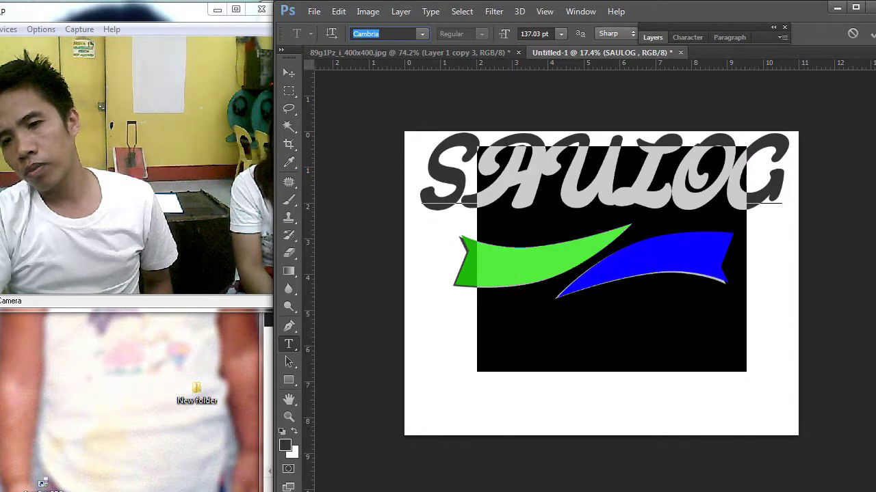
key("Up")
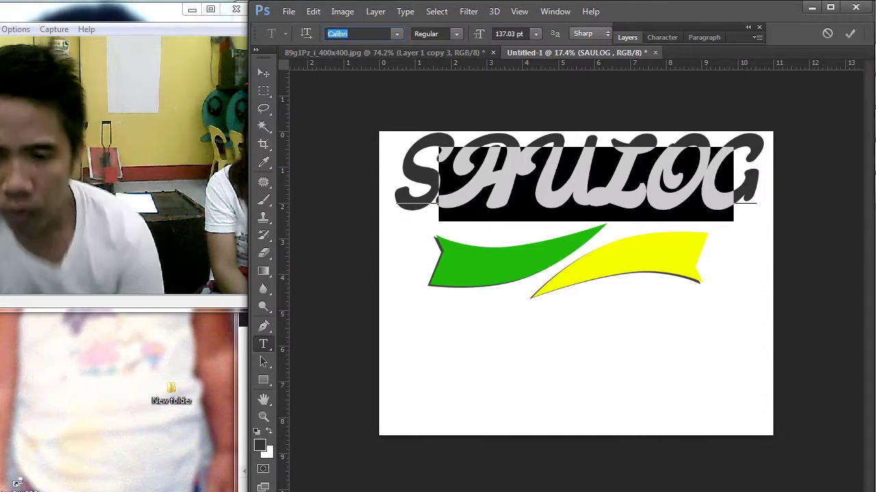
key("Up")
key("Up")
key("Up")
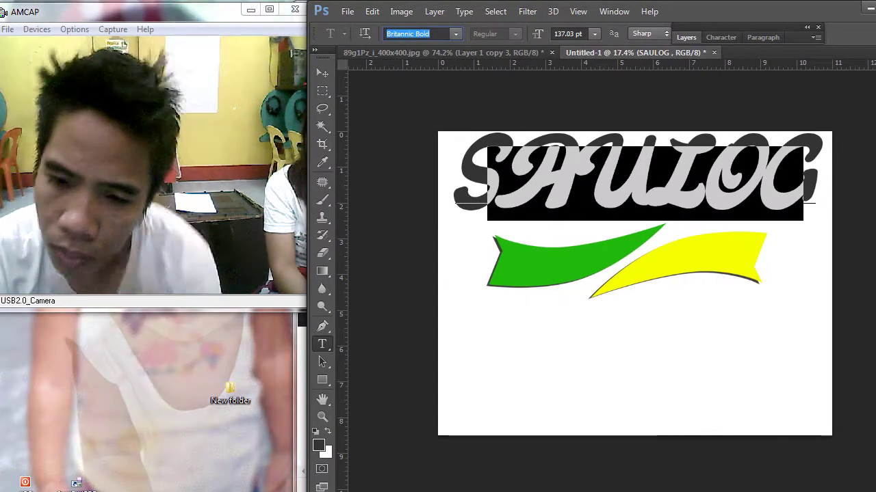
Commit the text edit and move the SAULOG text fully onto the canvas above the two ribbons
left_click(263, 73)
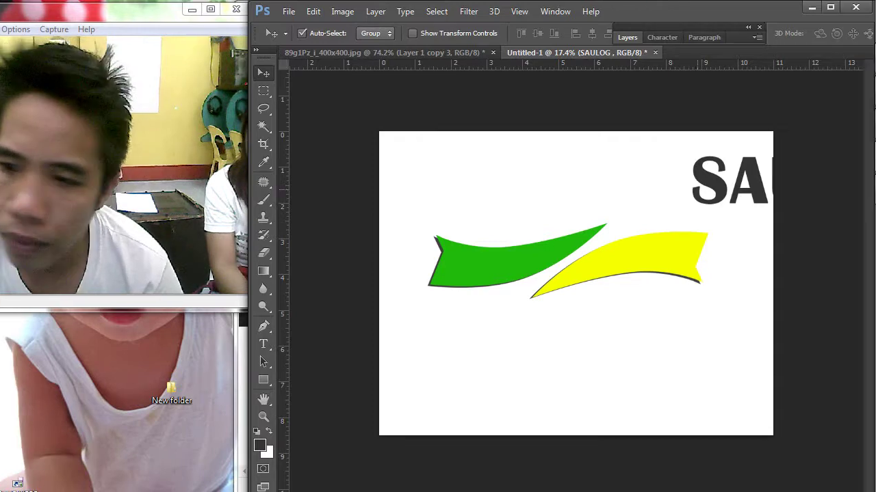
left_click_drag(799, 177, 516, 176)
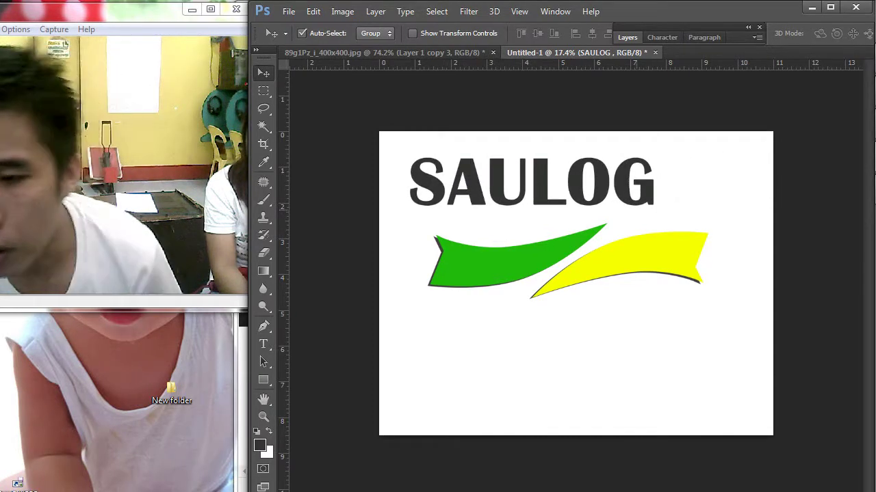
scroll(636, 210, "down", 2)
scroll(636, 210, "up", 4)
Try replacing the letter A in SAULOG with a lowercase s, and undo the replacement
left_click(263, 344)
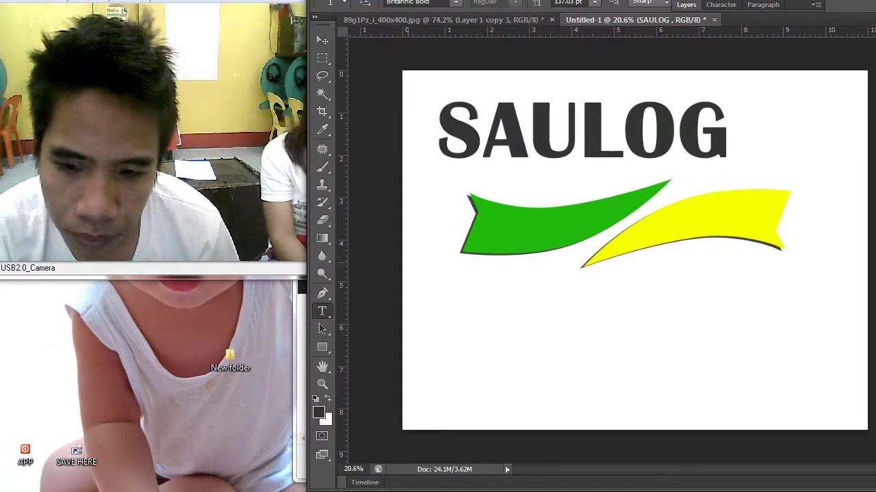
left_click_drag(482, 134, 544, 136)
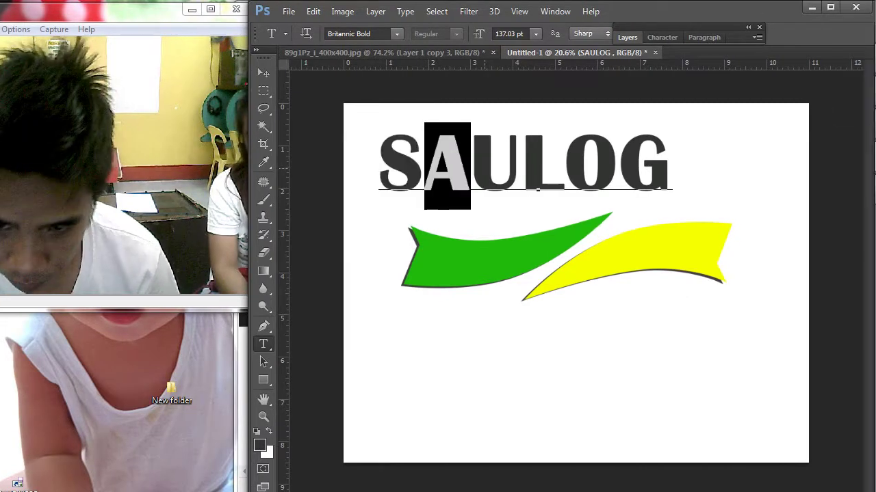
type("A")
key("BackSpace")
type("s")
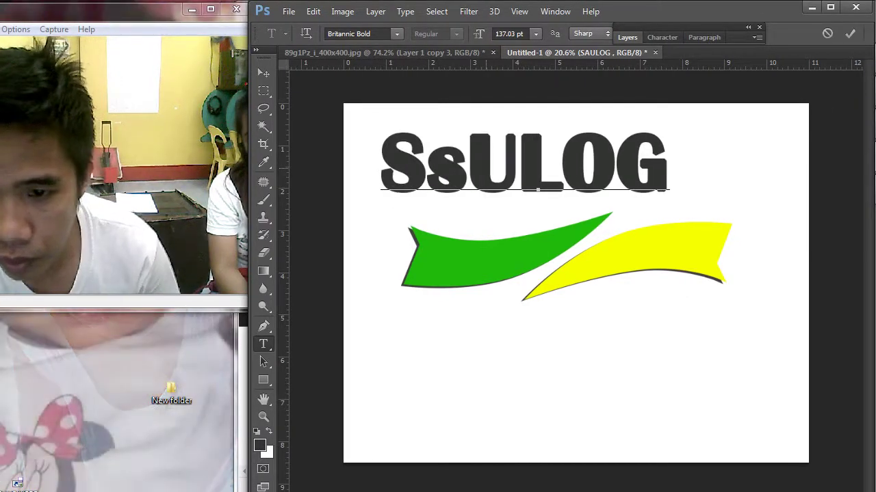
key("ctrl+z")
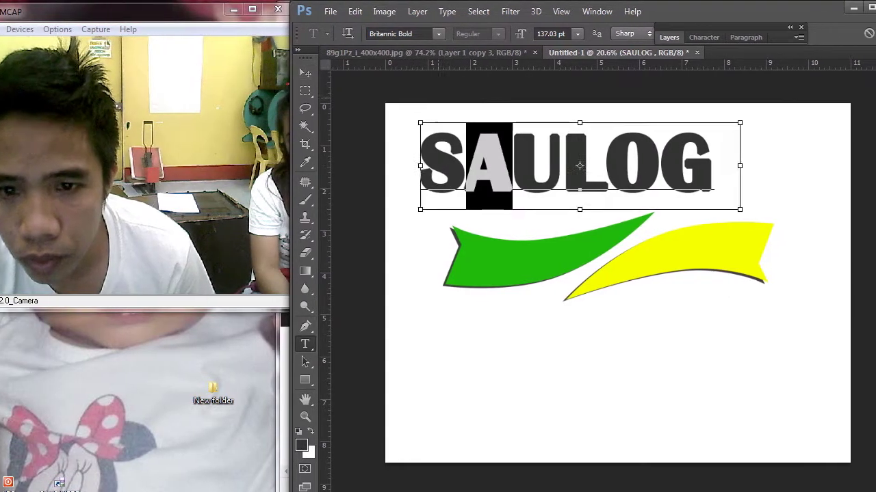
Change the font of the whole SAULOG text to Broadway and center the text above the ribbons
key("ctrl+a")
left_click(397, 34)
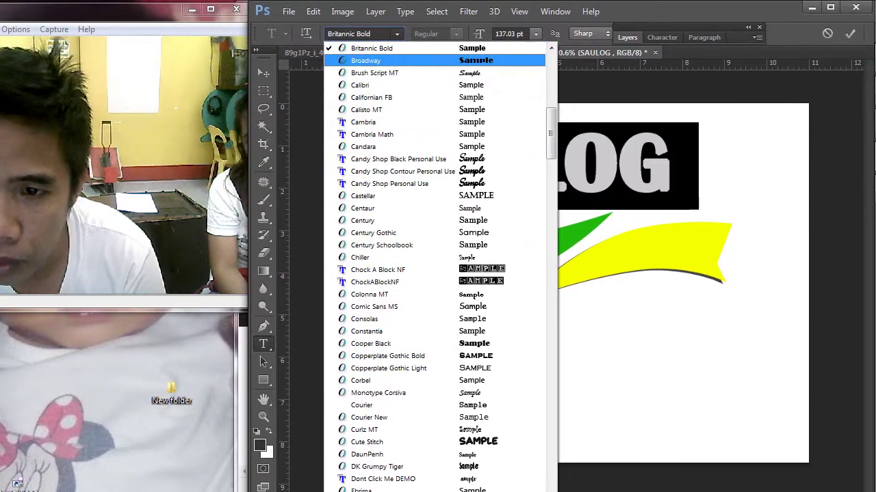
left_click(410, 30)
left_click(263, 73)
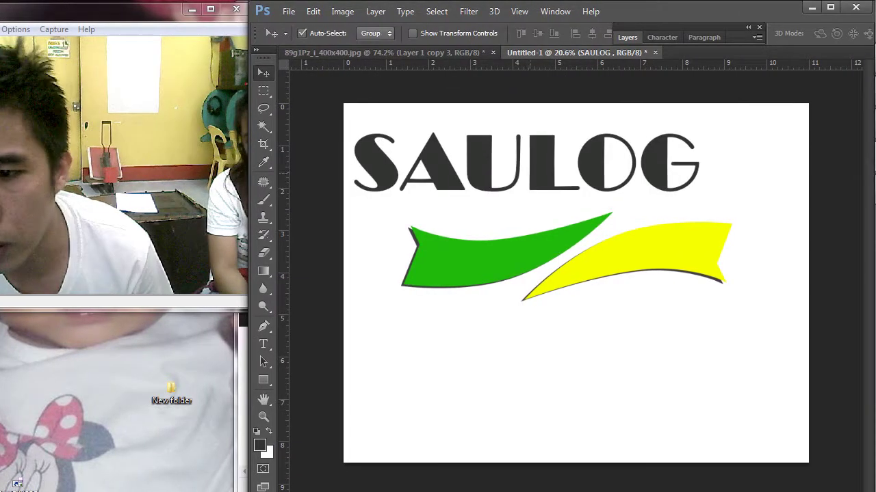
left_click_drag(479, 166, 521, 167)
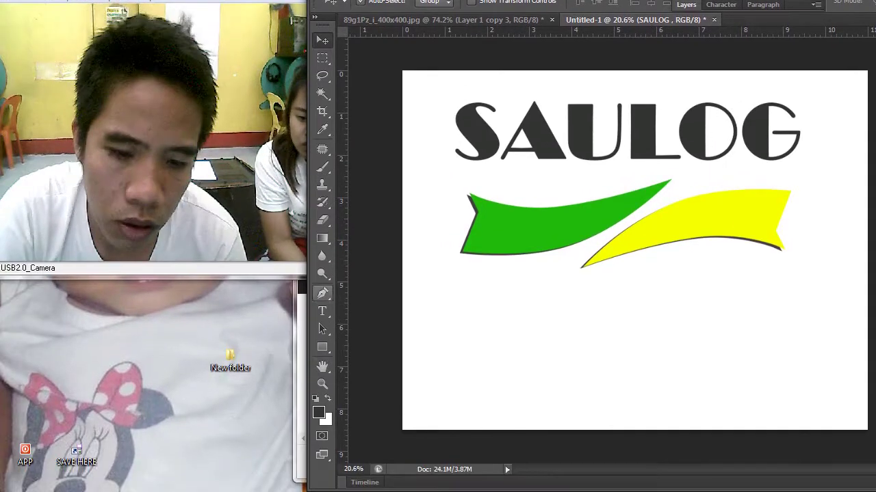
Try an uppercase E and a lowercase e in place of the A in SAULOG, and restore the A
left_click(282, 338)
left_click_drag(518, 159, 487, 158)
type("E")
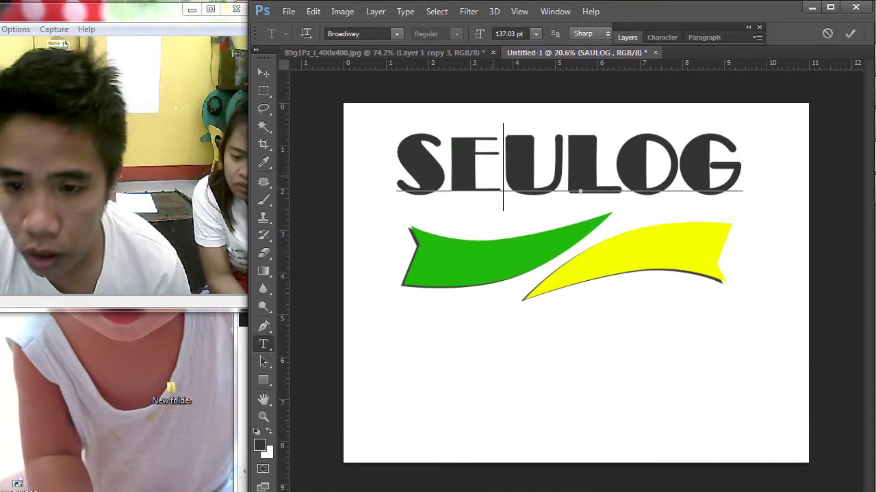
key("BackSpace")
type("e")
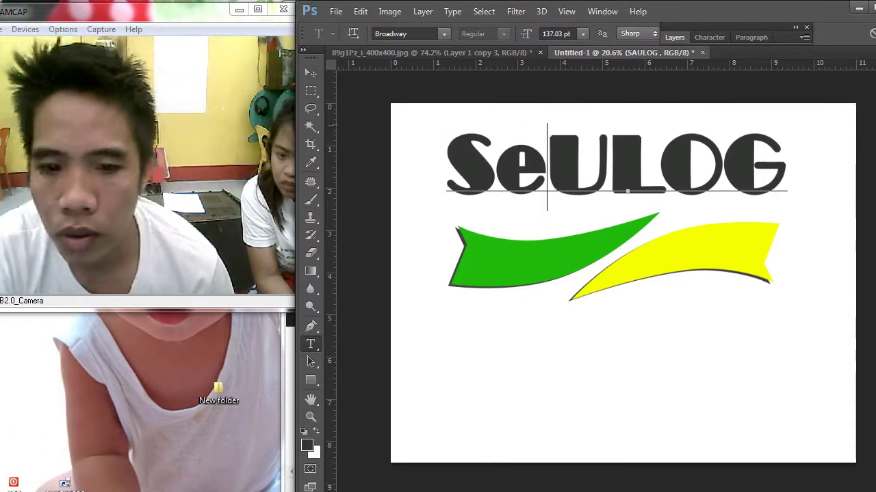
key("shift+Left")
type("A")
key("ctrl+Return")
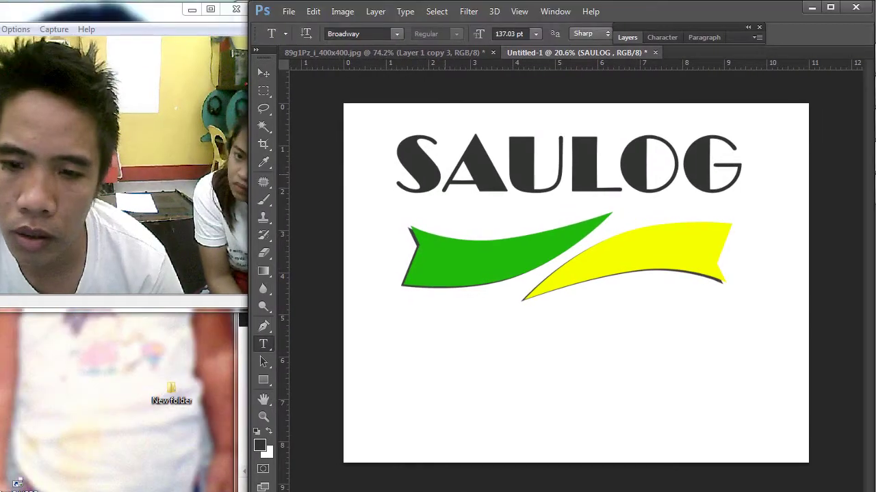
Replace the uppercase letters after the S in SAULOG with lowercase aulog
left_click_drag(502, 137, 820, 142)
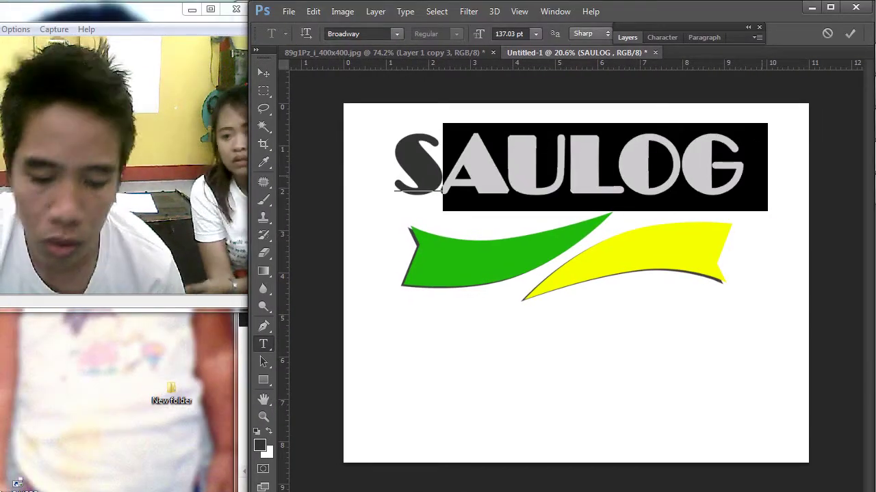
type("A")
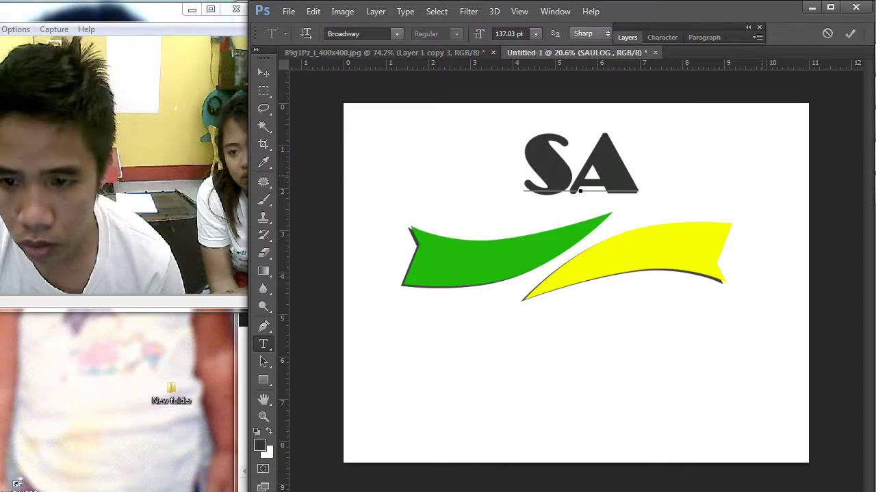
key("BackSpace")
type("au")
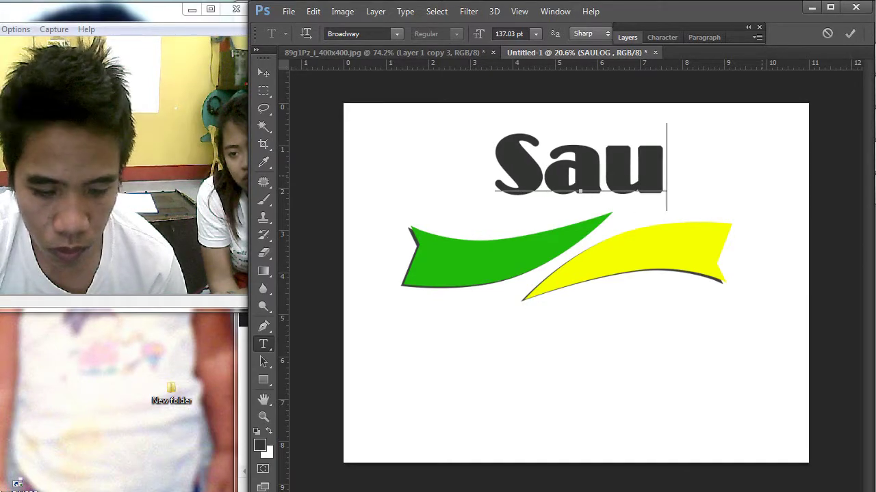
type("log")
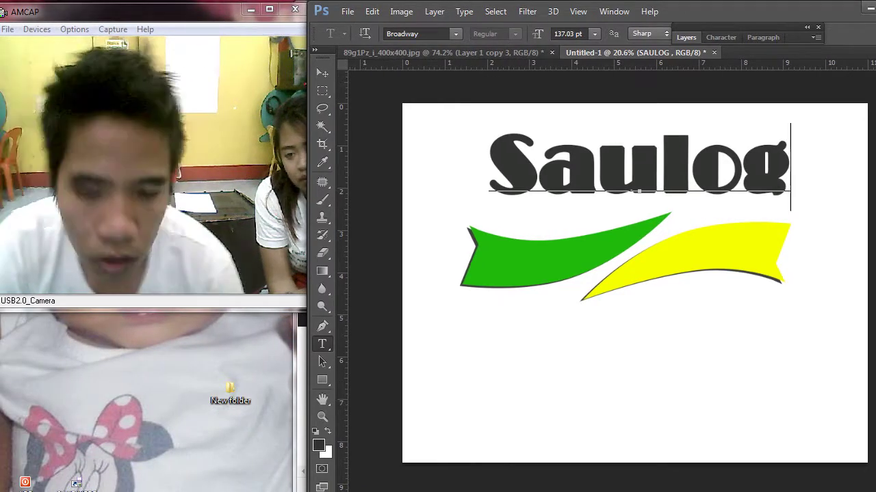
Commit the Saulog text and shift it slightly up and toward the canvas's left edge, above the ribbons
left_click(322, 72)
scroll(714, 226, "down", 4)
scroll(715, 225, "up", 3)
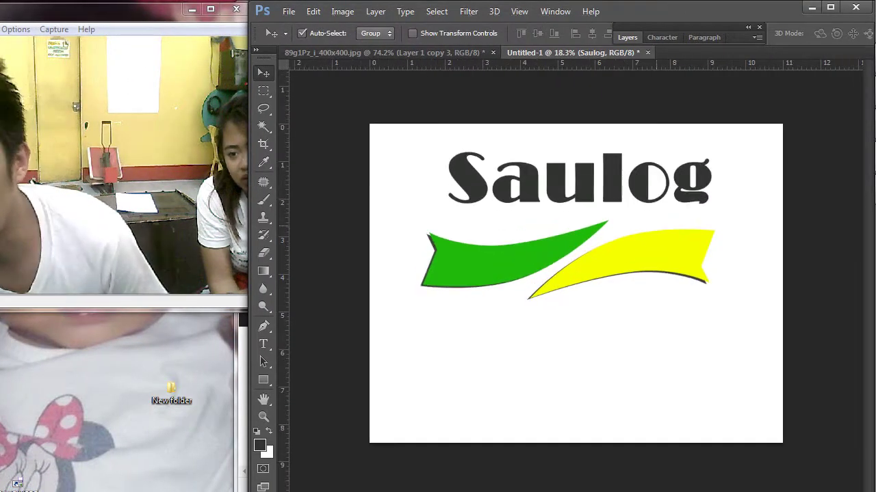
left_click_drag(591, 151, 574, 144)
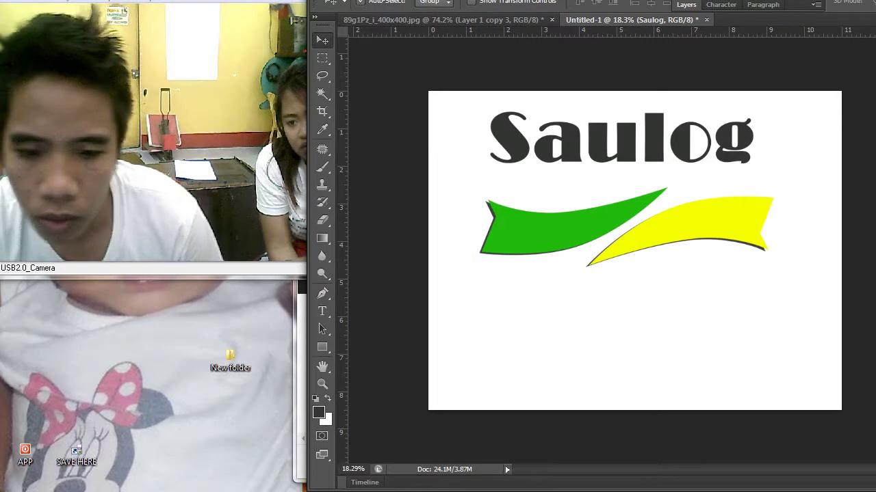
Enlarge only the letter S of Saulog to a font size of 154.03 pt
left_click(264, 345)
left_click_drag(474, 173, 697, 175)
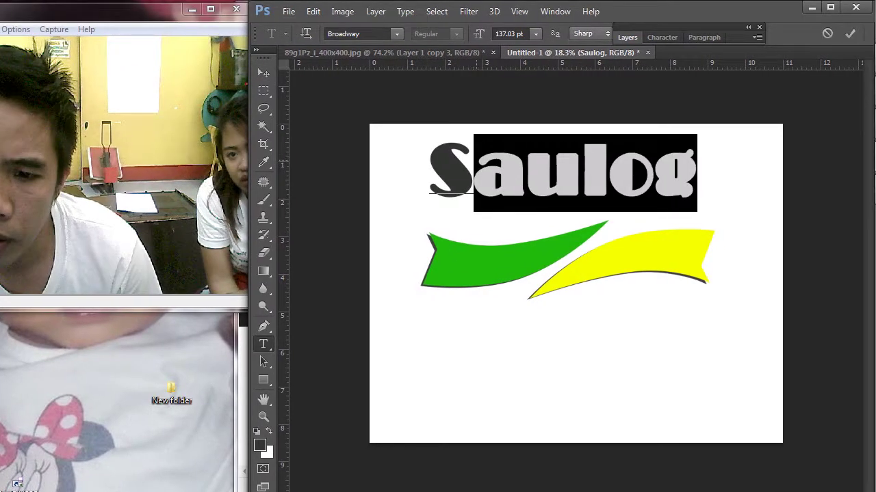
left_click_drag(474, 174, 430, 174)
left_click(523, 34)
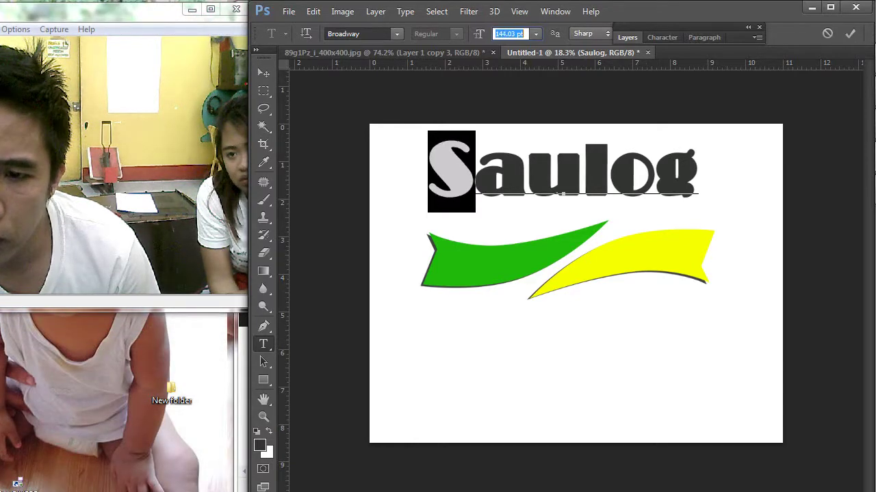
left_click_drag(478, 173, 699, 175)
left_click(523, 34)
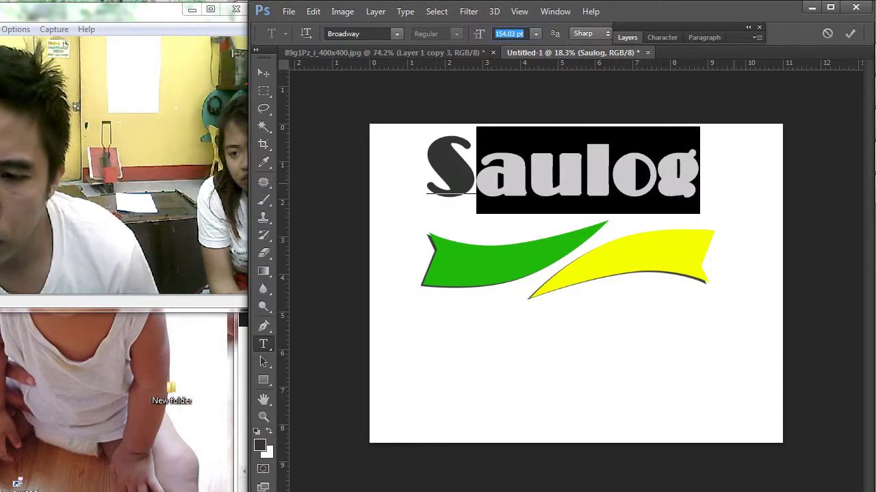
key("Up")
key("Up")
key("Up")
key("Up")
key("Up")
key("Up")
key("Up")
key("Up")
key("Up")
key("Up")
key("Up")
key("Up")
key("Up")
key("Up")
key("Up")
key("Up")
key("Up")
Reduce the text layer to the single letter S and commit the edit
left_click(586, 175)
key("ctrl+a")
type("S")
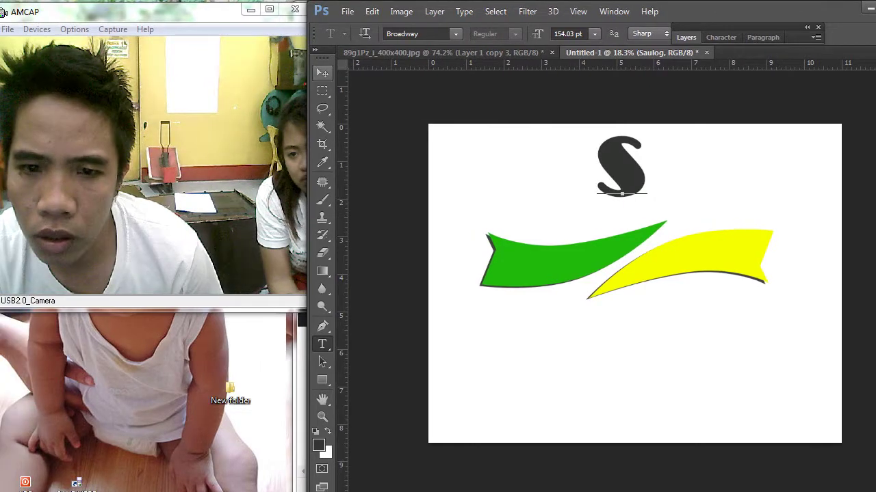
left_click(323, 73)
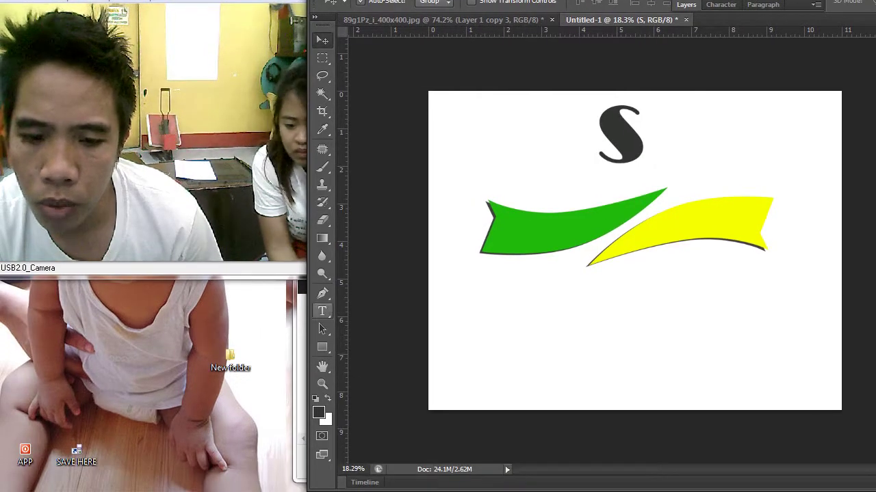
Try the Britannic Bold font on the letter S, and set it back to Broadway
left_click(323, 311)
key("ctrl+a")
left_click(396, 33)
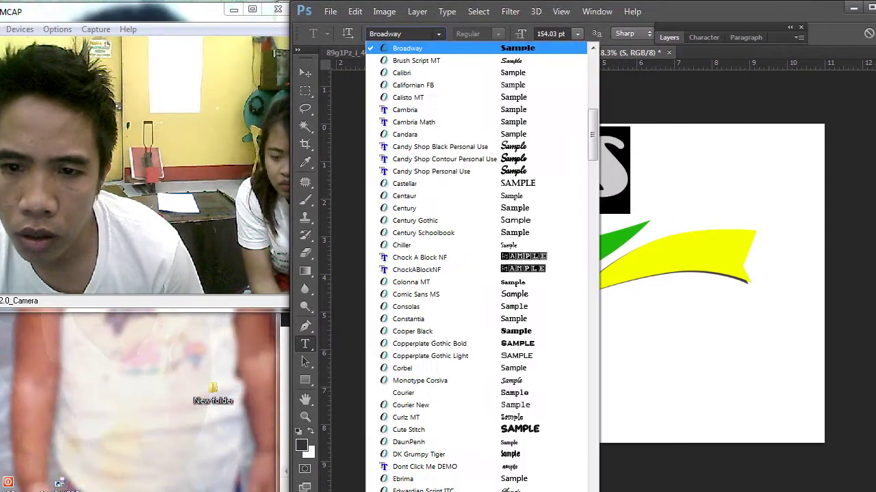
scroll(418, 86, "up", 1)
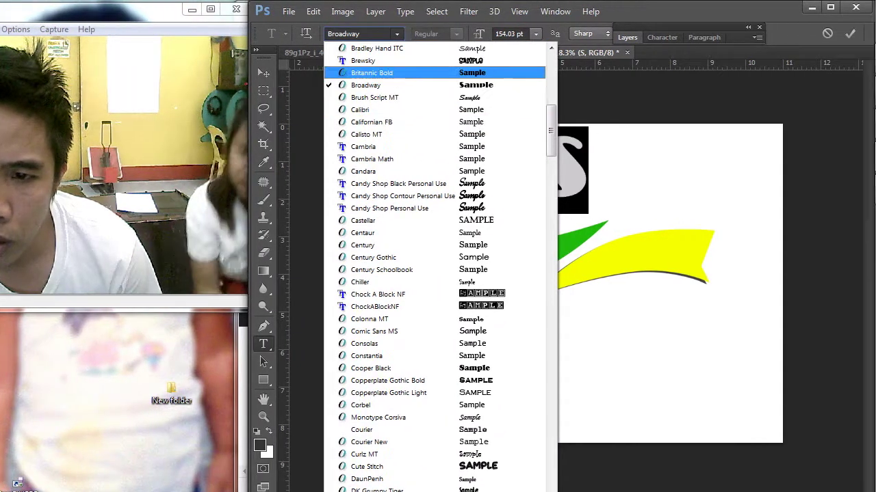
left_click(417, 73)
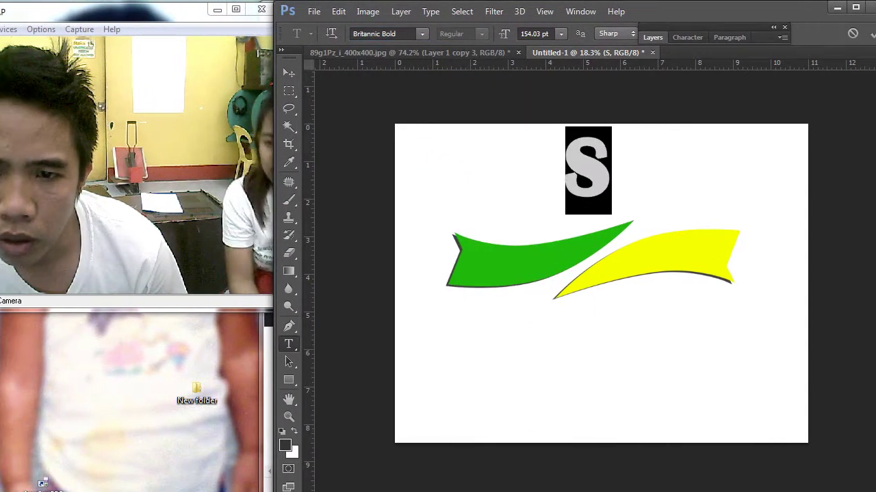
left_click(397, 34)
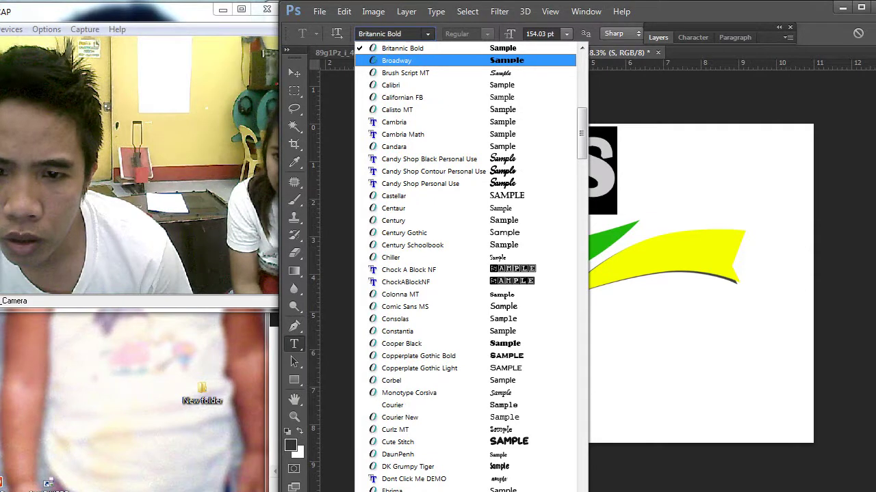
left_click(410, 60)
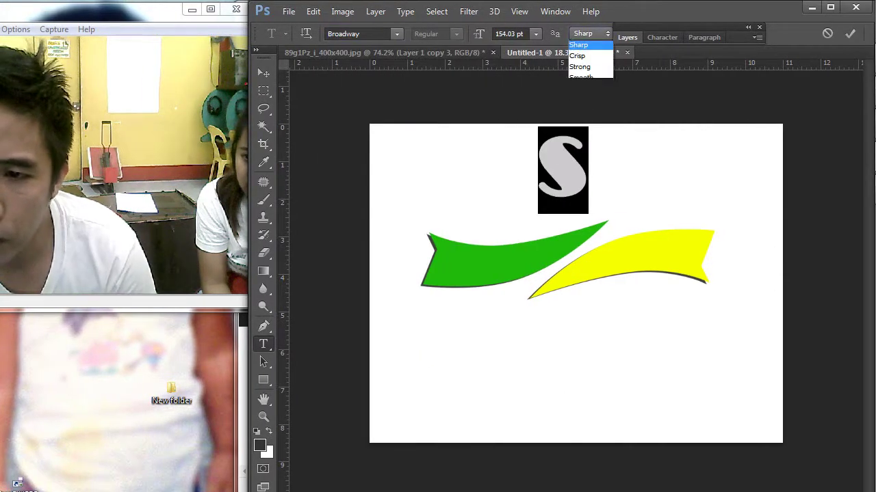
Set the anti-aliasing of the letter S to Strong and commit the text
key("Up")
key("Up")
key("Return")
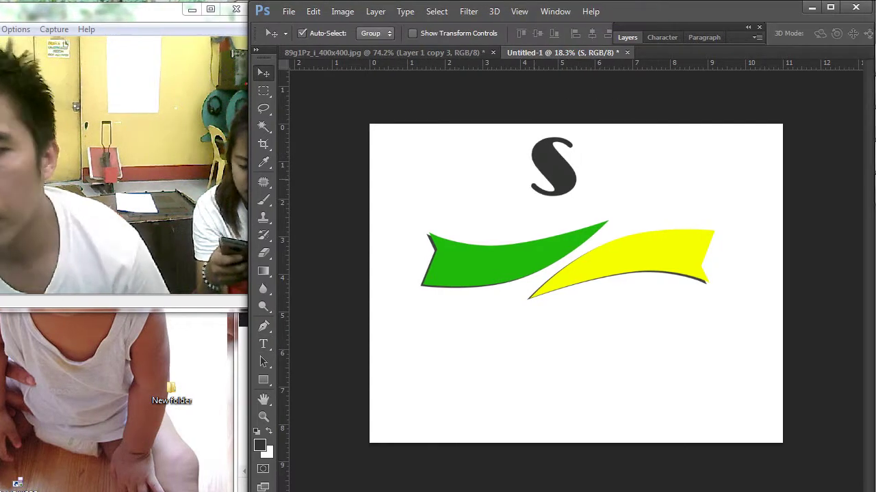
Move the S above the green ribbon's outer end, scale it to about 128%, and place a duplicate beside it
left_click_drag(635, 147, 502, 165)
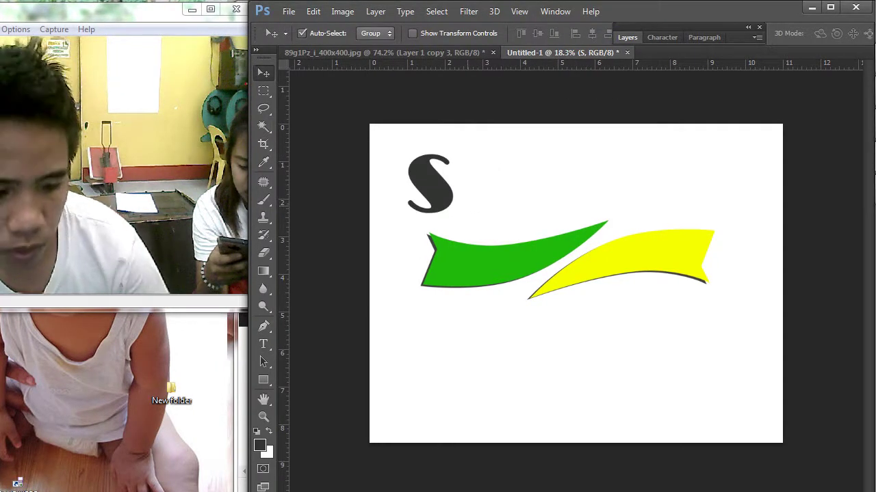
key("ctrl+t")
left_click_drag(458, 229, 484, 247)
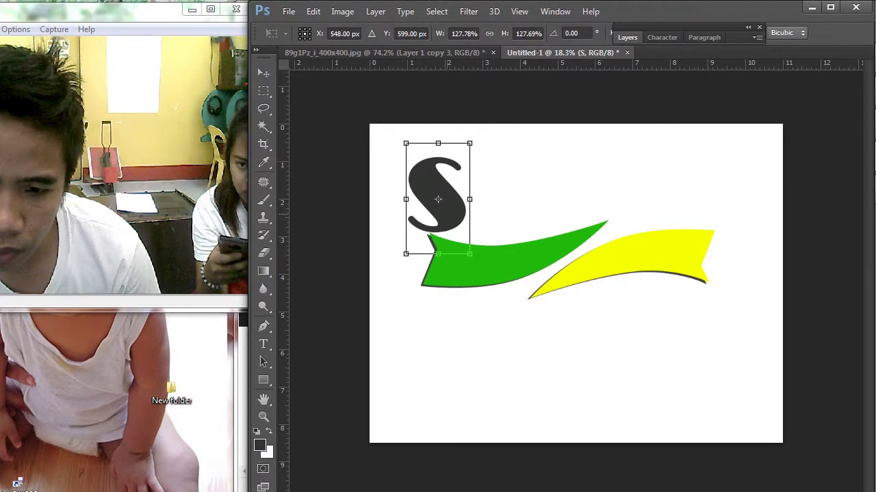
left_click_drag(448, 214, 508, 176)
key("Return")
Set the duplicated S to 169.68 pt and replace its text with aulog
key("t")
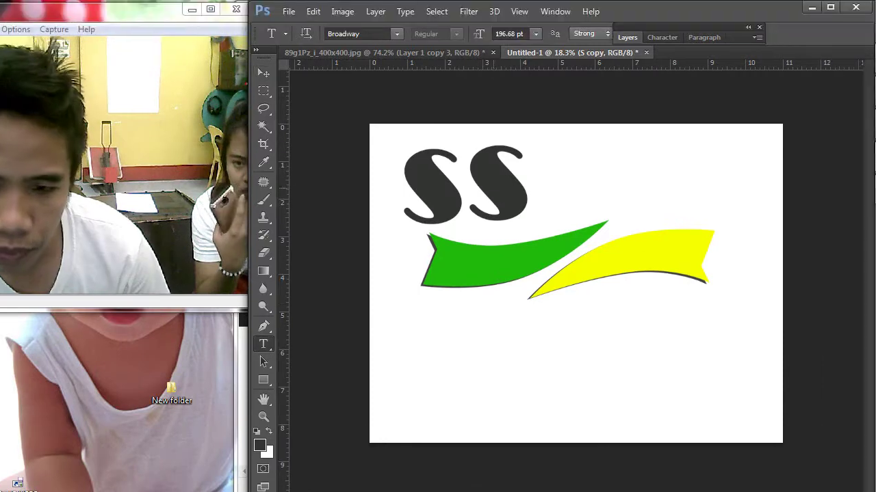
double_click(499, 217)
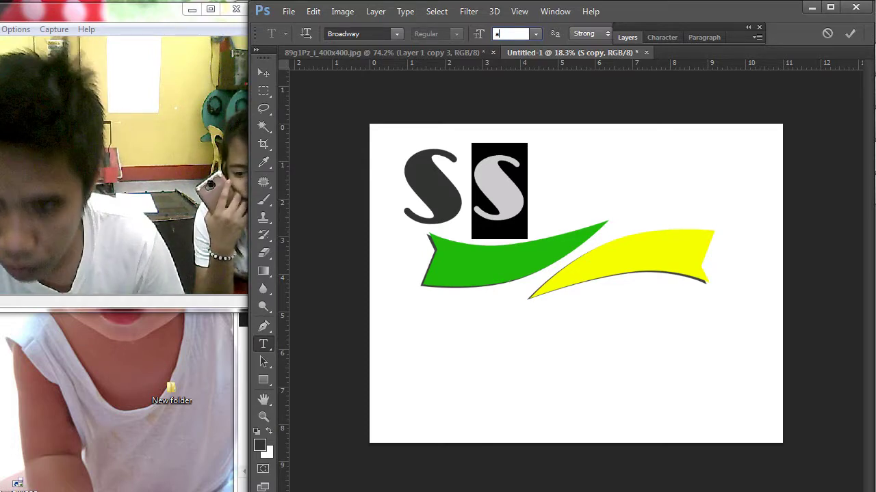
left_click_drag(526, 220, 472, 221)
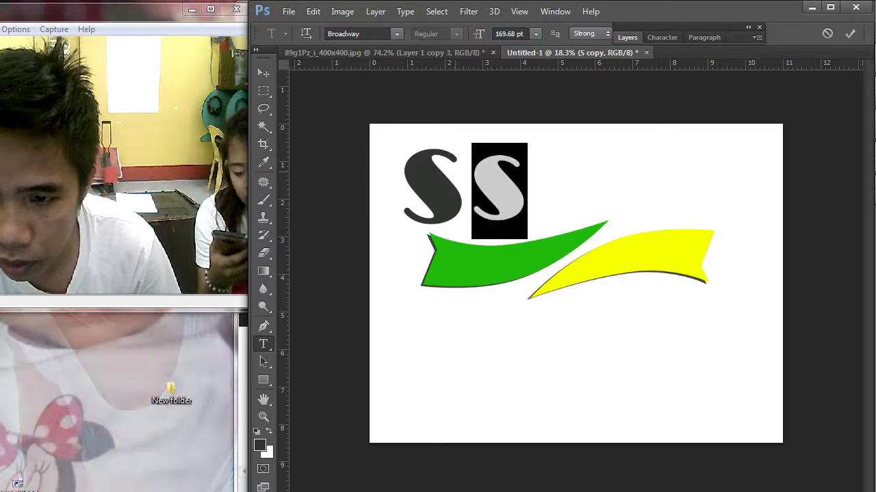
type("a")
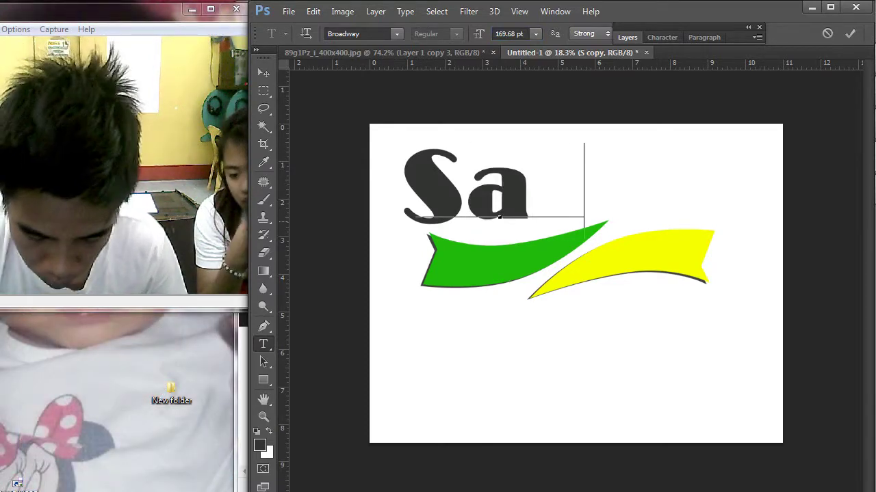
key("BackSpace")
type("ulog")
left_click(322, 72)
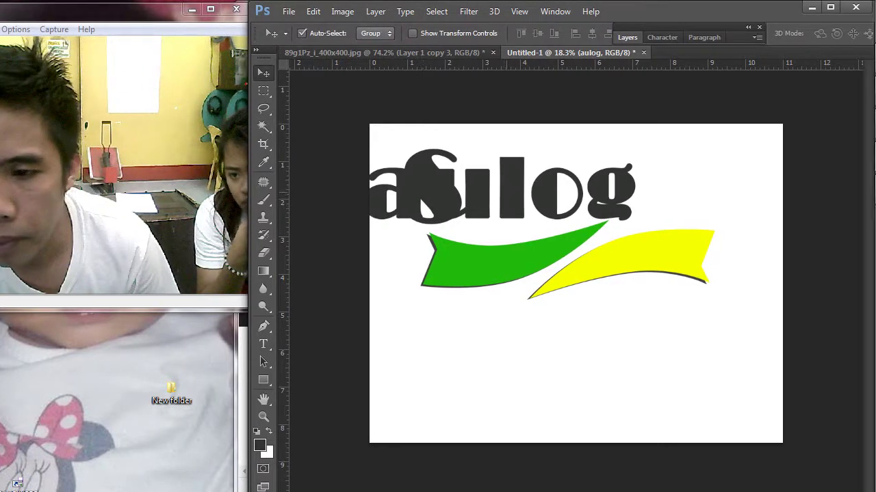
Position the aulog text right after the large S above the ribbons so the two layers read Saulog
left_click_drag(566, 194, 662, 186)
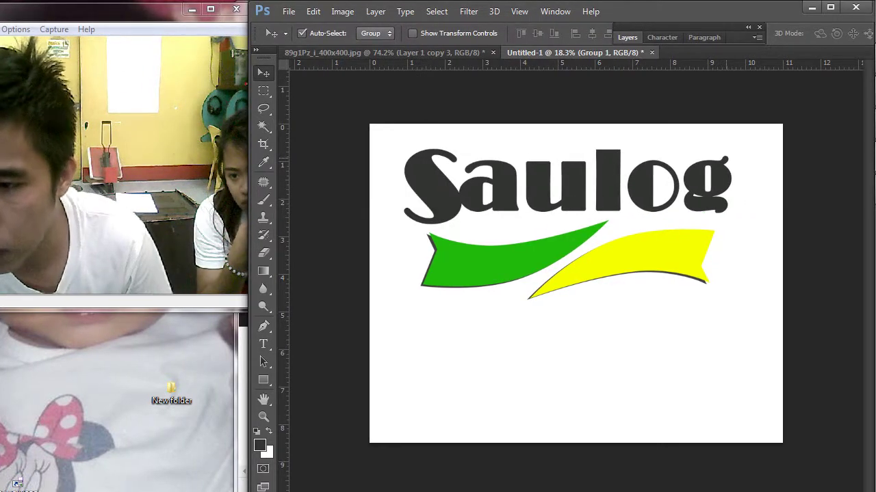
right_click(570, 170)
left_click(578, 181)
mouse_move(578, 174)
left_mouse_down()
mouse_move(584, 164)
mouse_move(585, 174)
left_mouse_up()
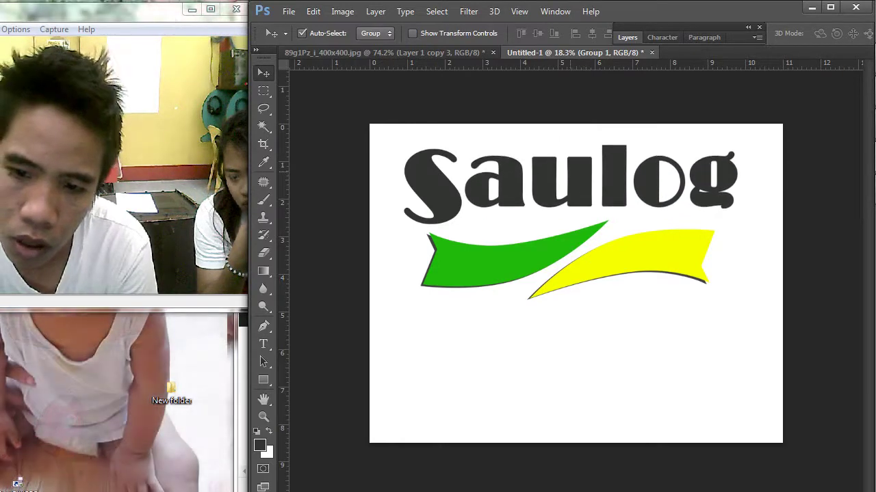
left_click_drag(566, 223, 566, 217)
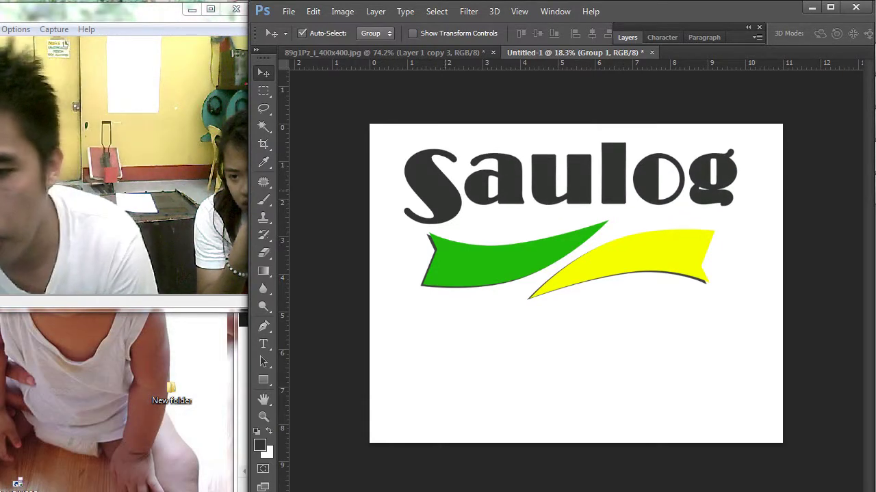
key("ctrl+t")
key("Return")
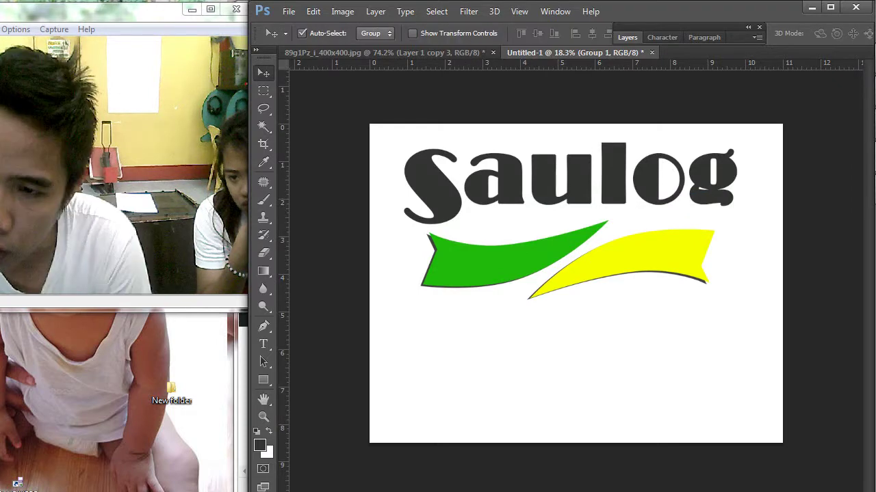
Ungroup the Group 1 layer group that holds the aulog text
key("F7")
right_click(672, 114)
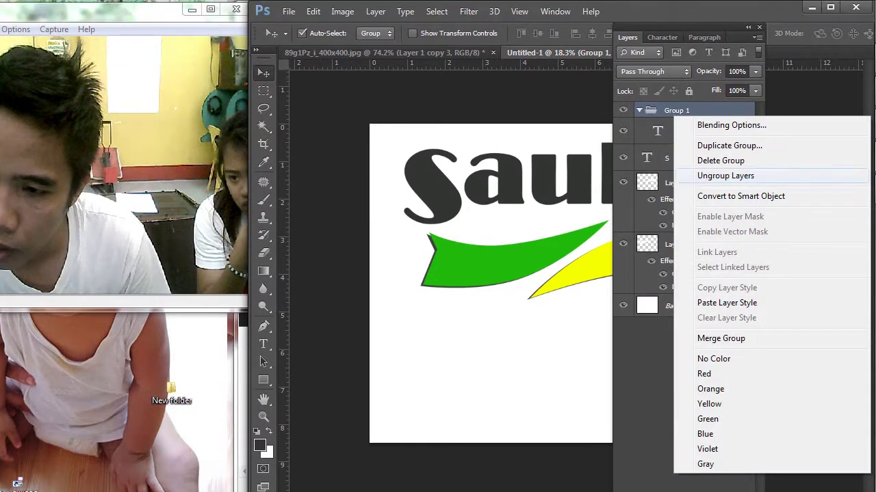
left_click(726, 175)
key("F7")
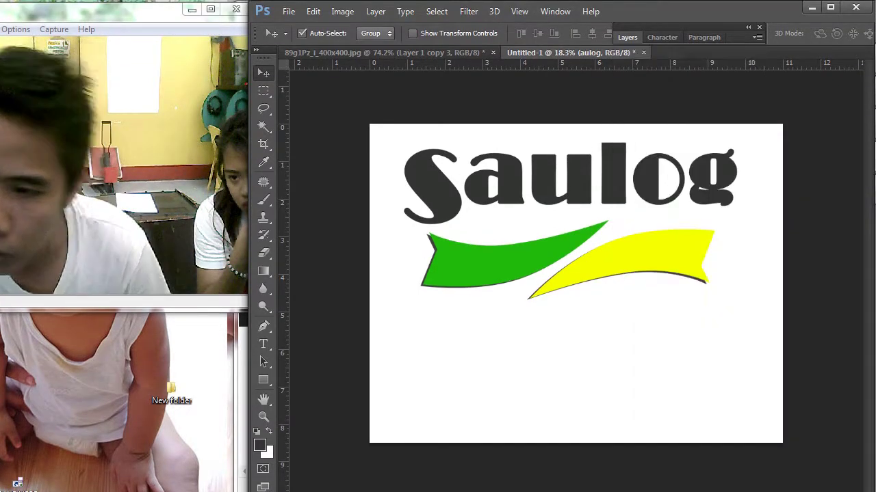
Stretch the large S slightly taller upward with Free Transform
left_click(434, 190)
key("ctrl+t")
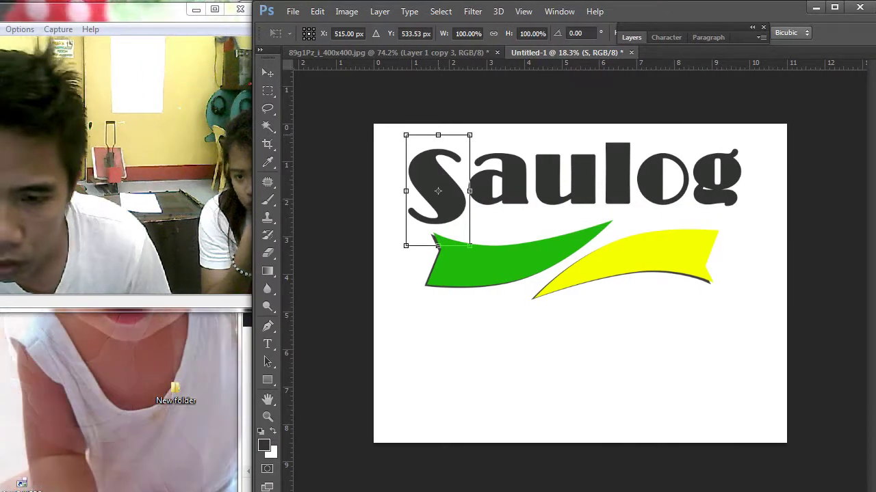
left_click_drag(434, 135, 434, 127)
key("Return")
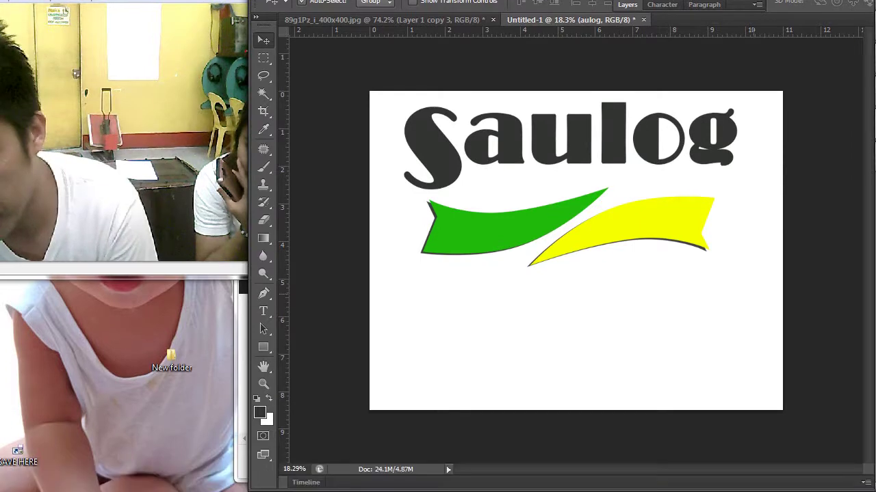
Move both ribbons slightly down, and stretch the S downward to 115.53% of its height
left_click_drag(751, 329, 388, 255)
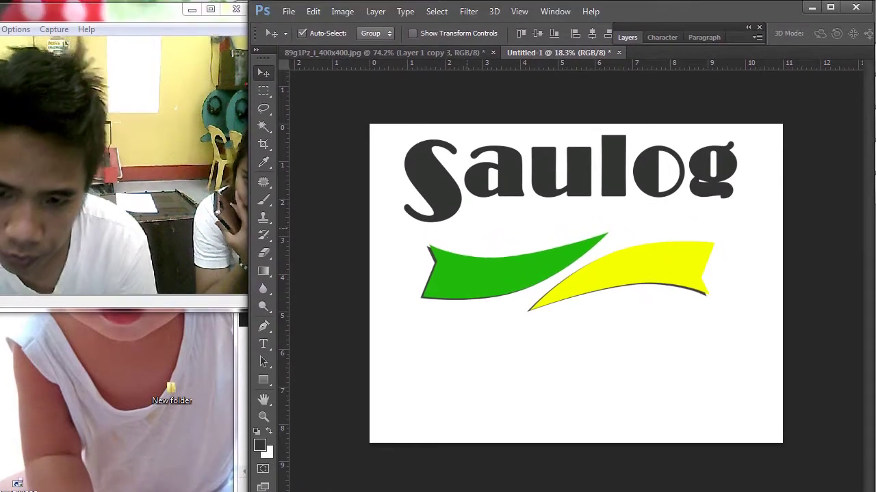
right_click(459, 193)
left_click(485, 214)
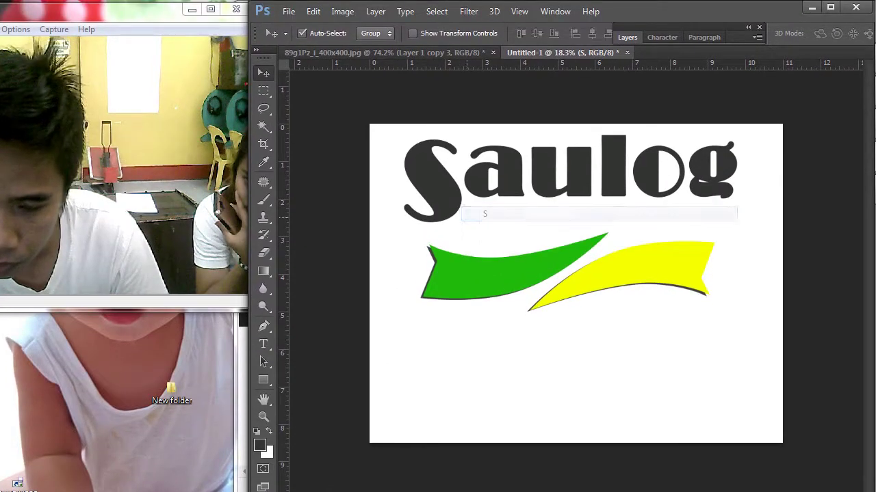
key("ctrl+t")
left_click_drag(434, 244, 434, 265)
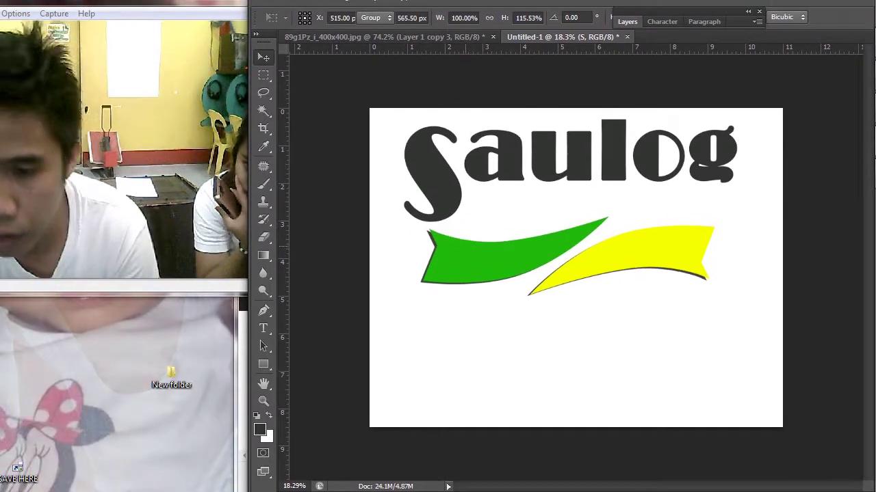
Shorten the large S from its lower edge with Free Transform, and move both ribbons slightly up toward it
key("Return")
scroll(451, 198, "down", 4)
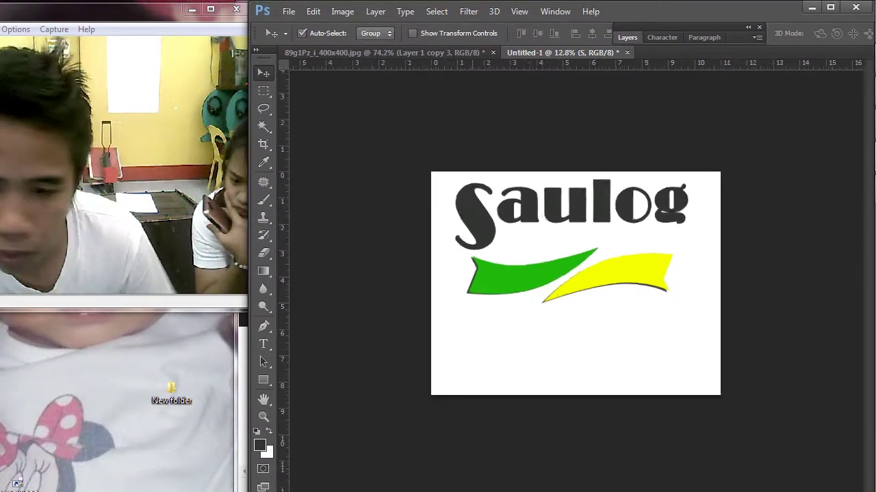
scroll(451, 199, "up", 3)
right_click(451, 198)
left_click(475, 207)
key("ctrl+t")
left_click_drag(445, 265, 443, 251)
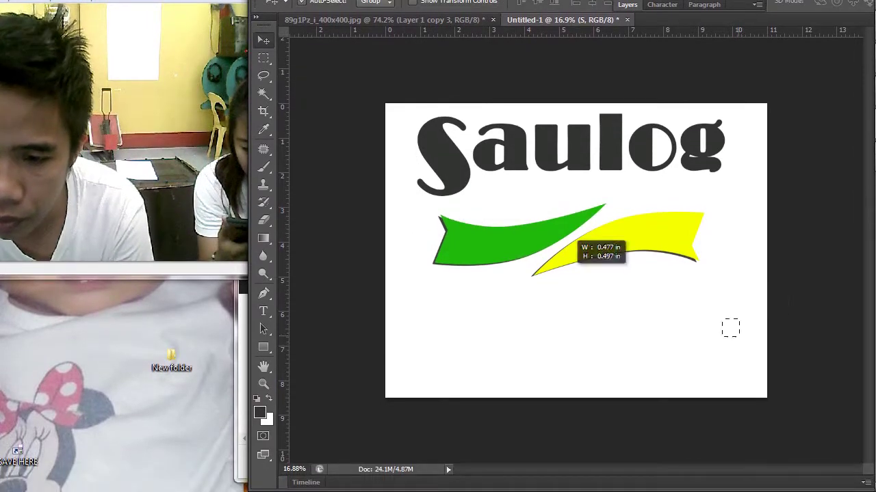
key("Return")
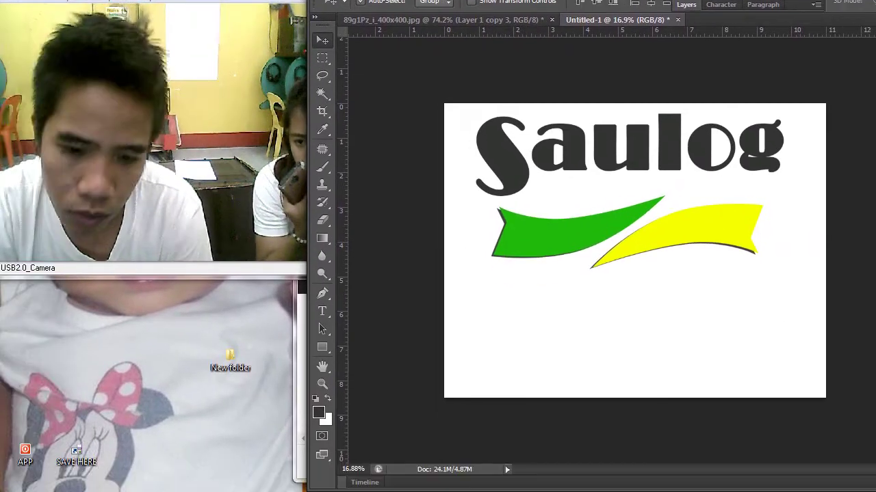
Add the text TRANSPORT SERVICE, INC below the ribbons and set its font to Arial
key("t")
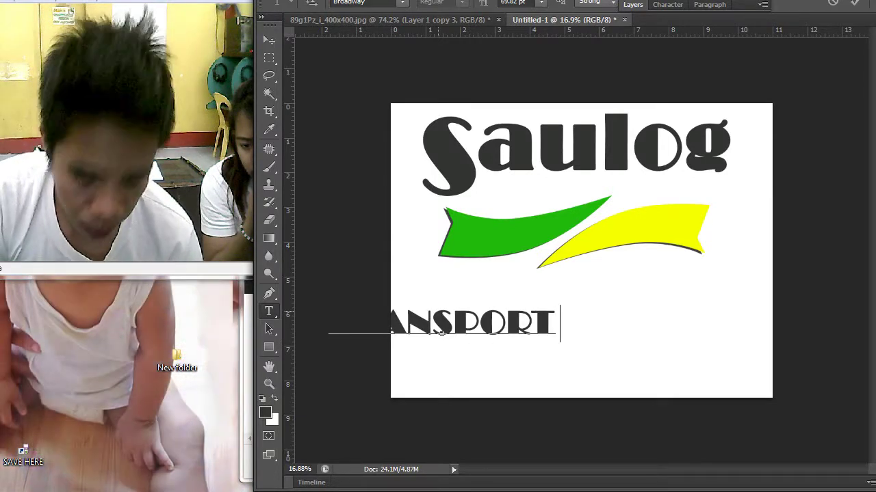
type("SERVICE")
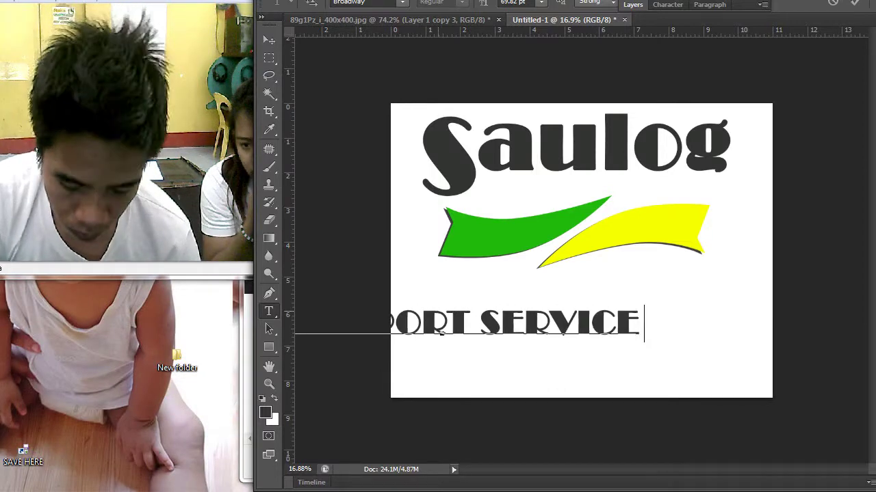
type(", INC")
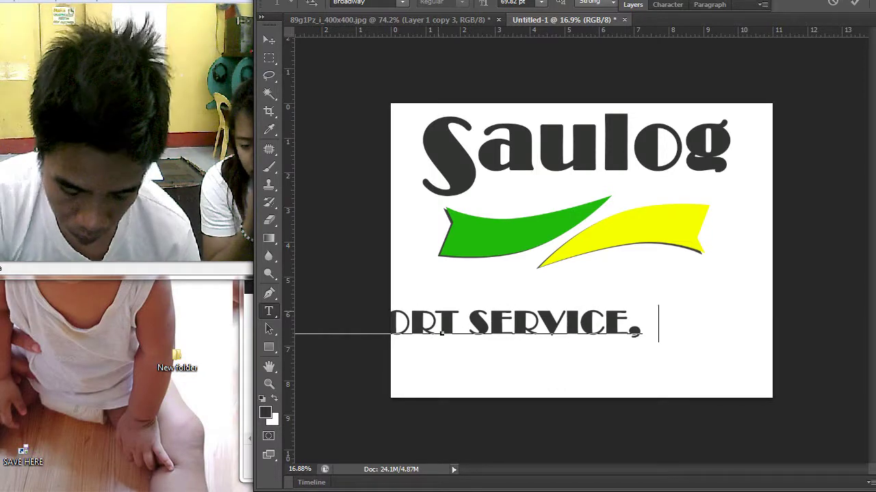
key("ctrl+a")
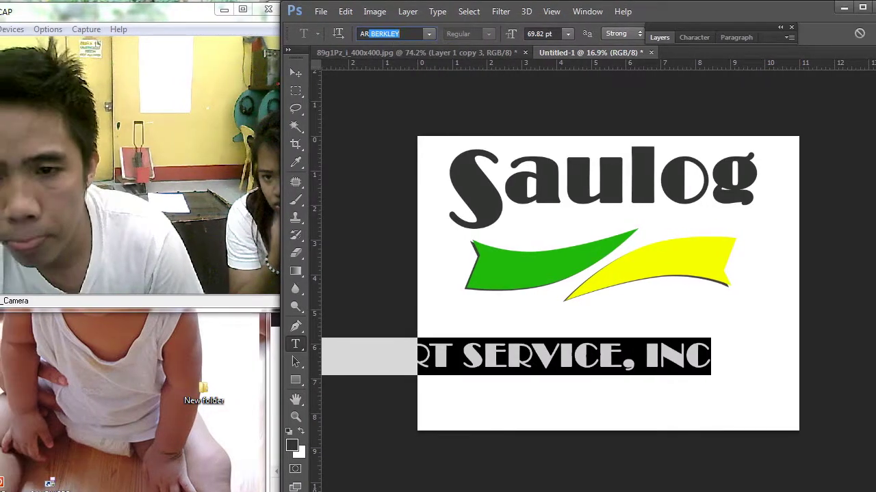
left_click(455, 34)
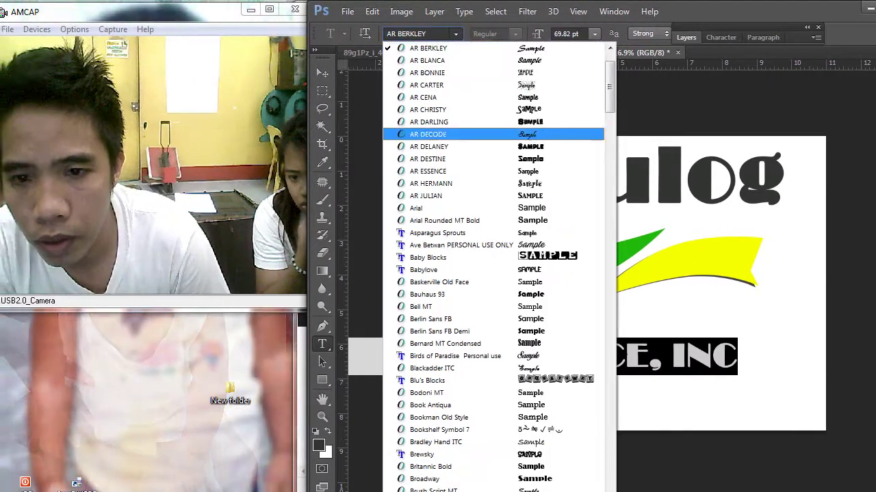
left_click(419, 208)
left_click(322, 72)
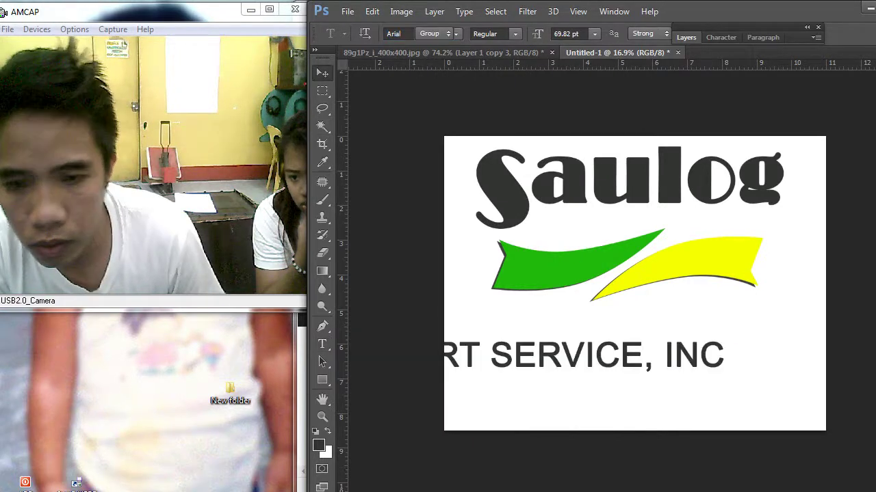
Scale down TRANSPORT SERVICE, INC and fit it directly beneath aulog, between the lower curve of the S and the g, then deselect the layer
left_click_drag(495, 349, 607, 349)
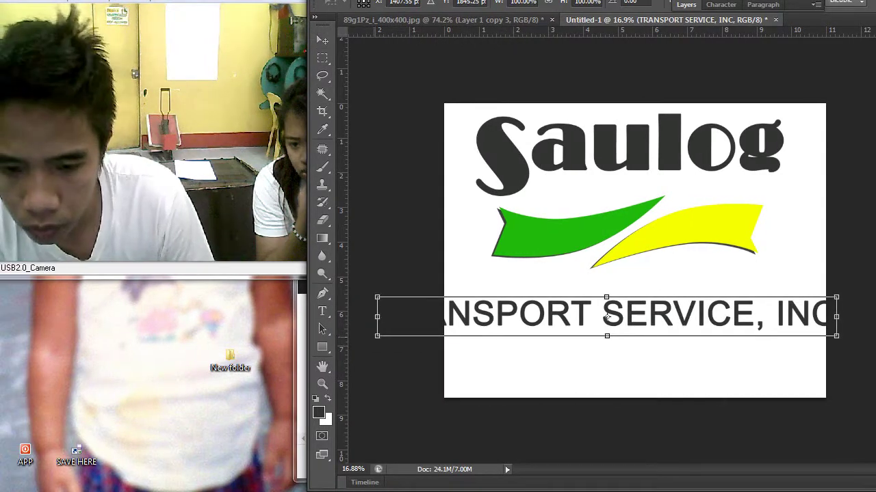
left_click_drag(377, 336, 584, 328)
left_click_drag(666, 314, 598, 217)
key("Return")
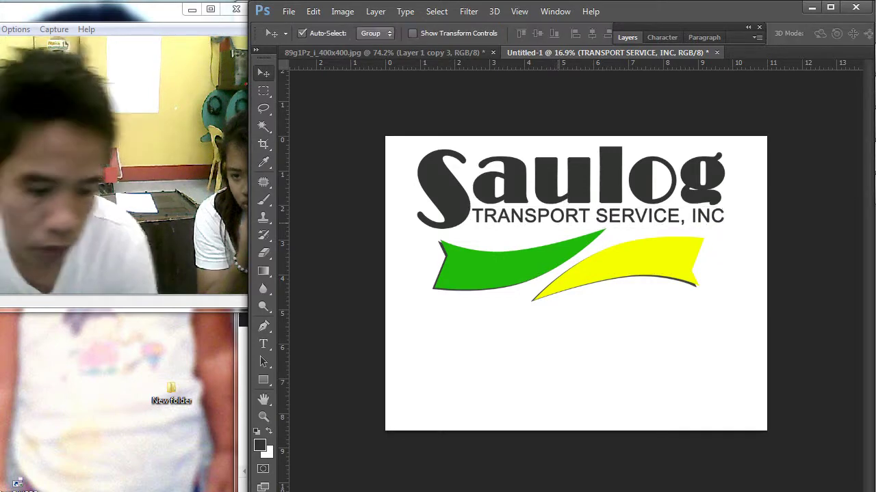
scroll(576, 283, "down", 4)
scroll(576, 283, "up", 5)
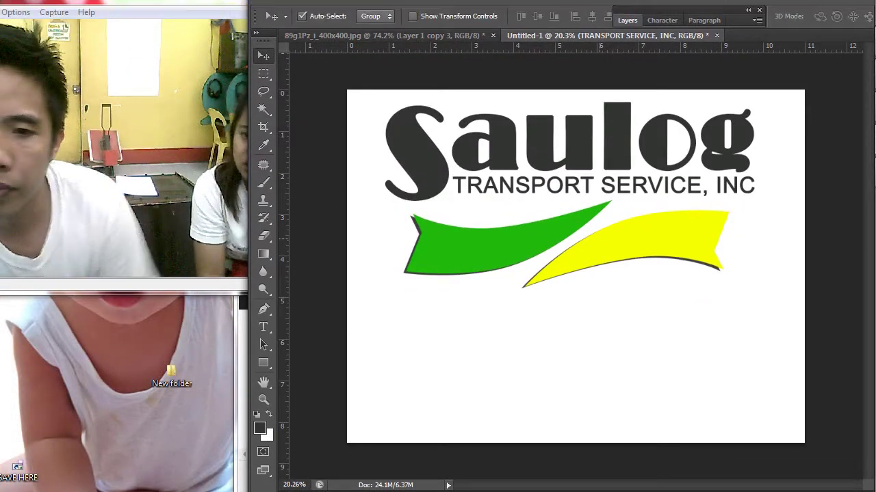
scroll(611, 255, "down", 4)
left_click_drag(684, 282, 719, 294)
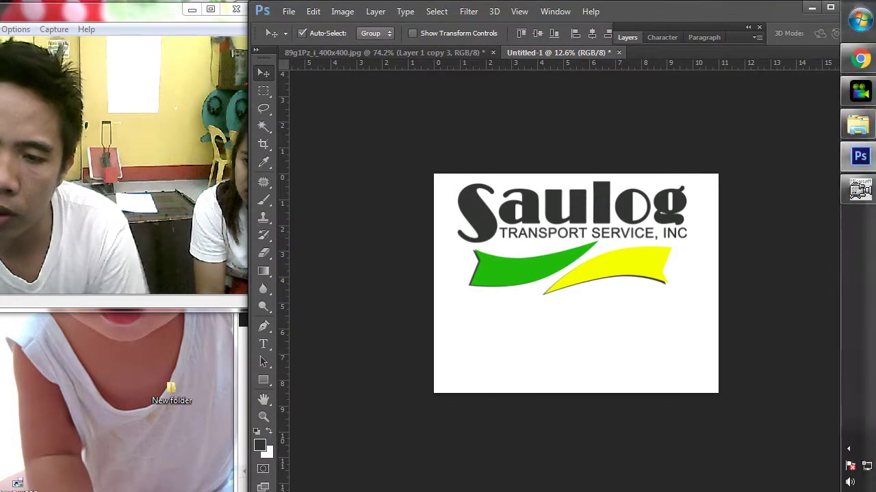
Switch to Chrome and search Google for saulog transit logo
left_click(854, 59)
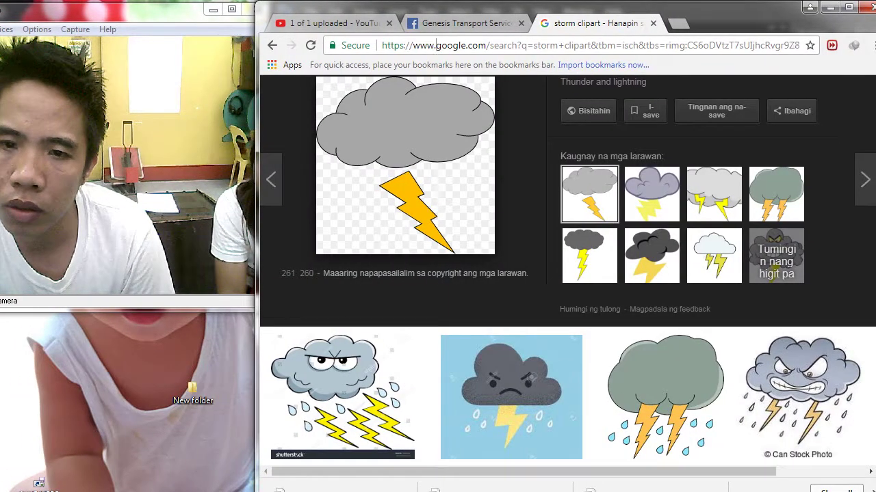
left_click(412, 45)
type("go")
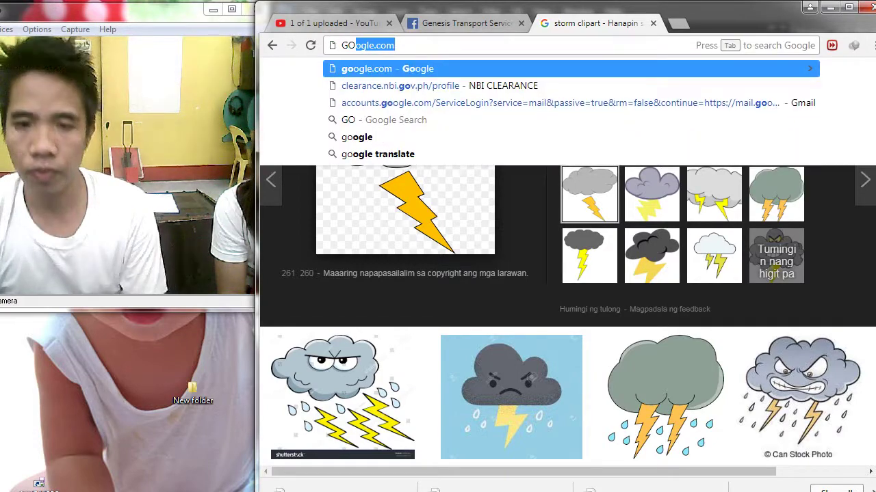
key("Return")
type("SA")
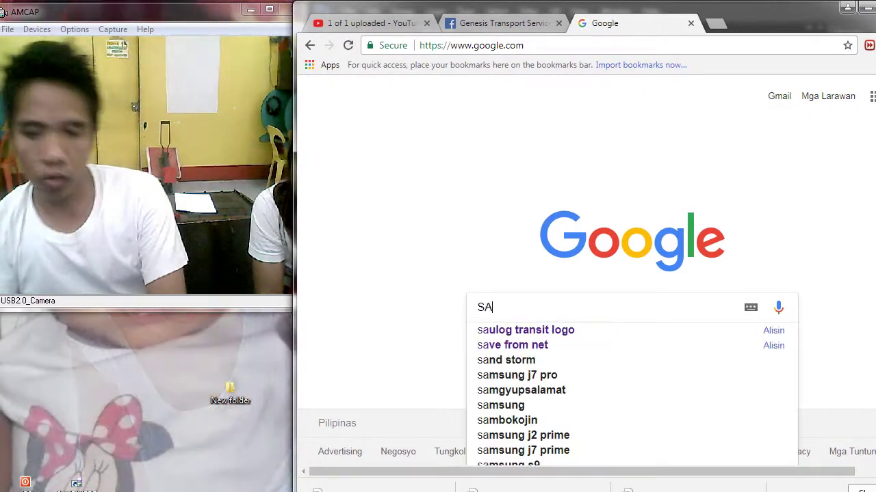
key("Down")
key("Return")
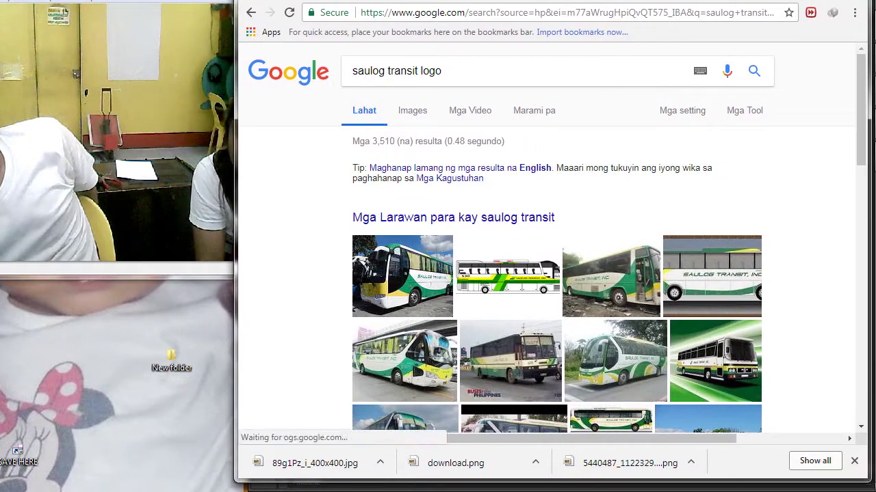
Examine the Saulog Transit bus image results, including the full-size proposed bus livery on Flickr, and close that page
left_click(508, 277)
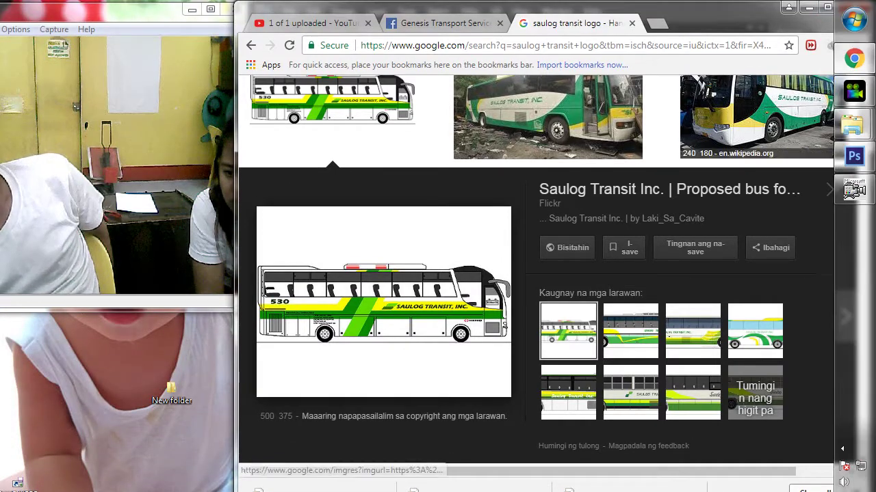
left_click(757, 116)
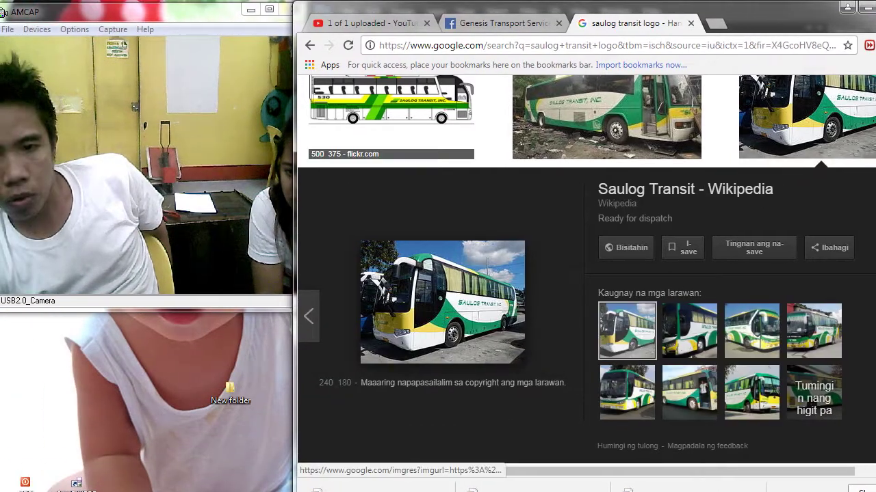
left_click(332, 102)
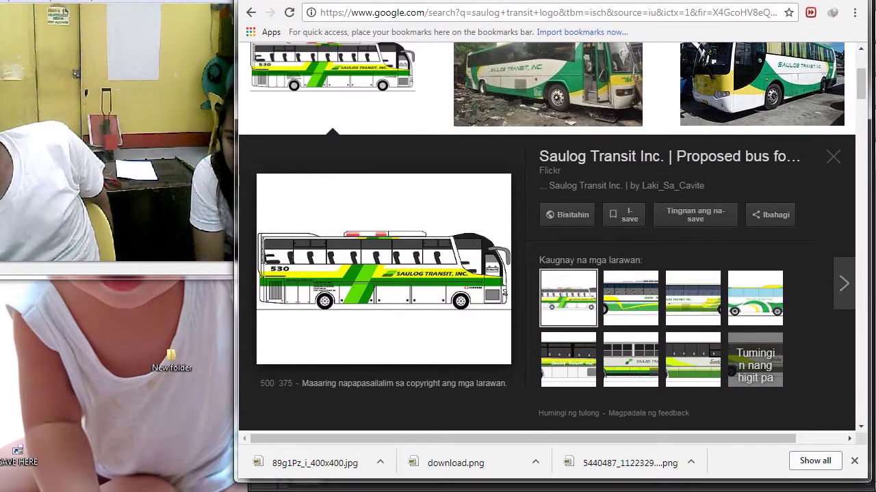
left_click(404, 304)
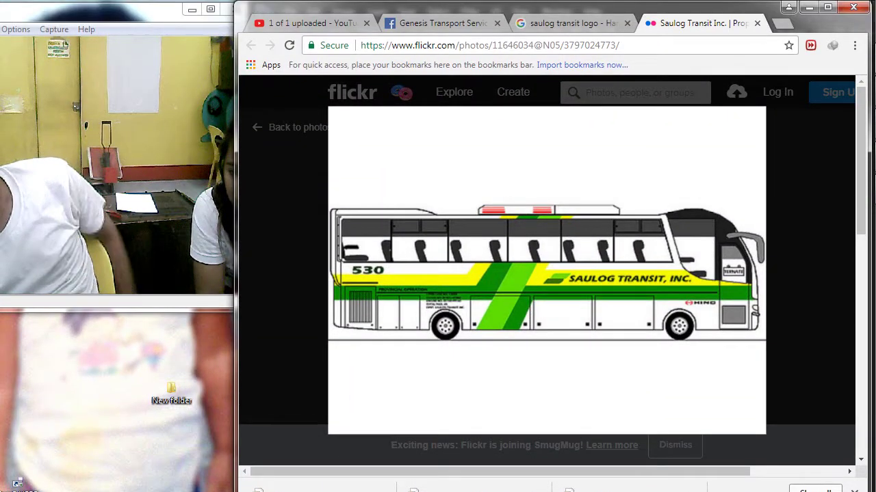
left_click(757, 24)
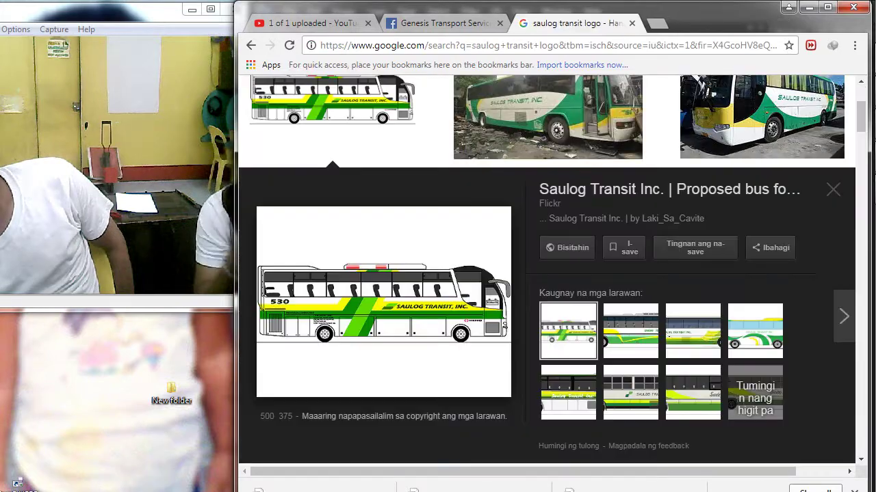
Open the Saulog Transit Inc. Yutong Bus image at its source and examine the bus livery at large size
scroll(541, 366, "down", 4)
left_click(370, 260)
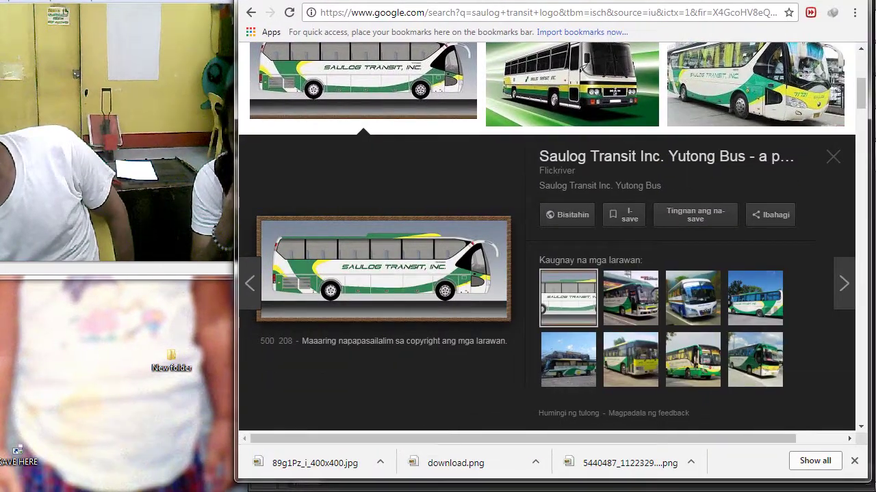
left_click(383, 269)
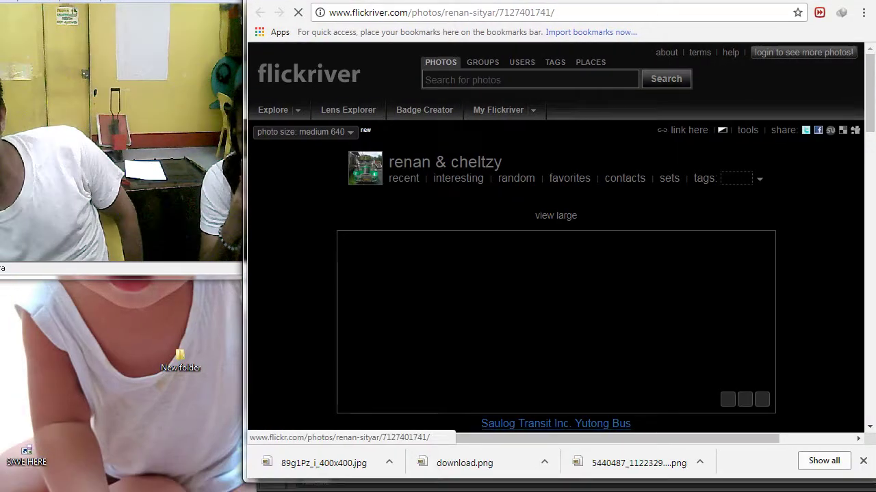
scroll(556, 321, "down", 2)
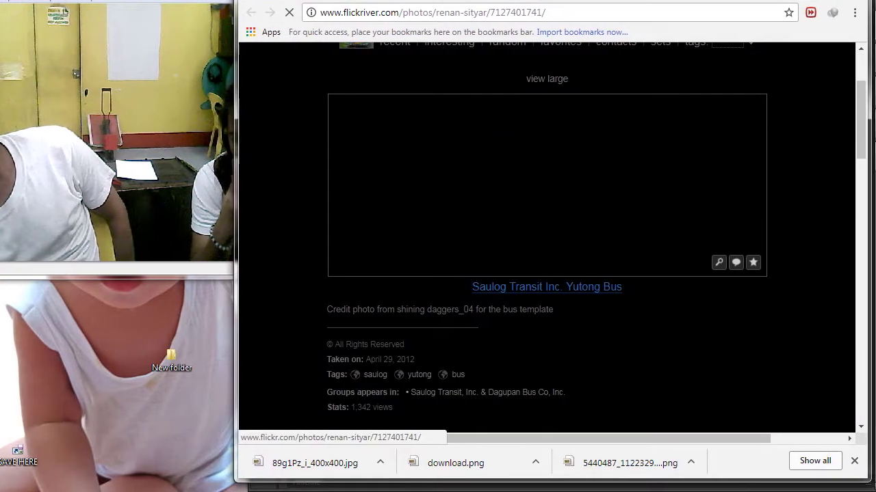
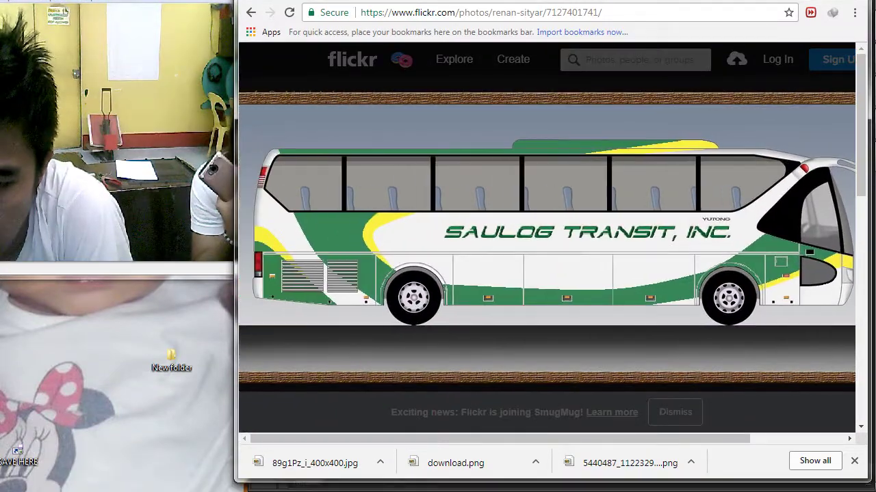
right_click(522, 283)
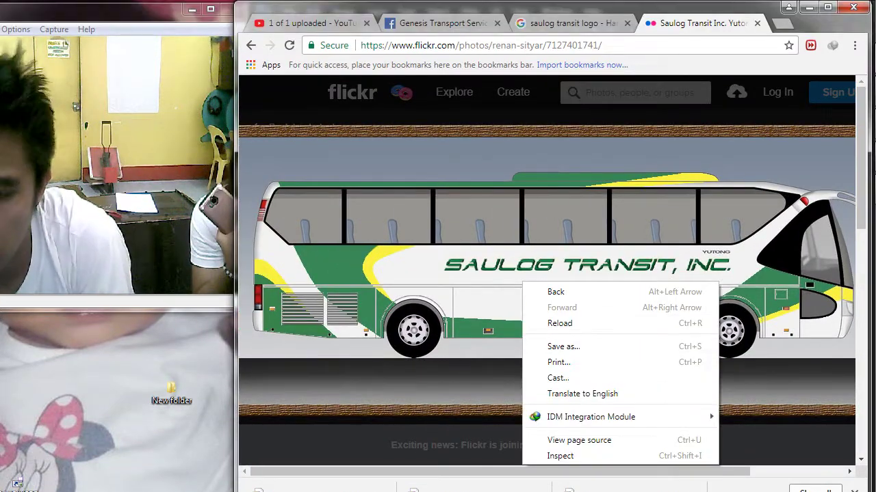
left_click(510, 198)
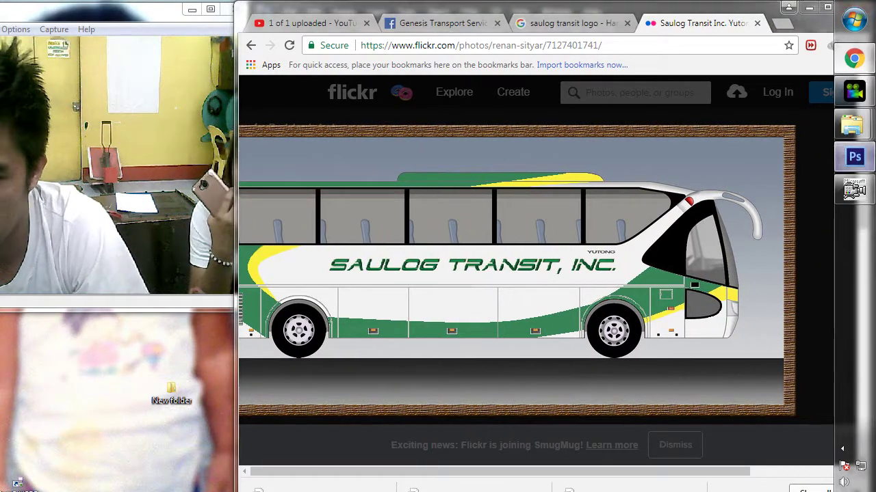
Switch back to Photoshop and select the aulog text layer
left_click(853, 156)
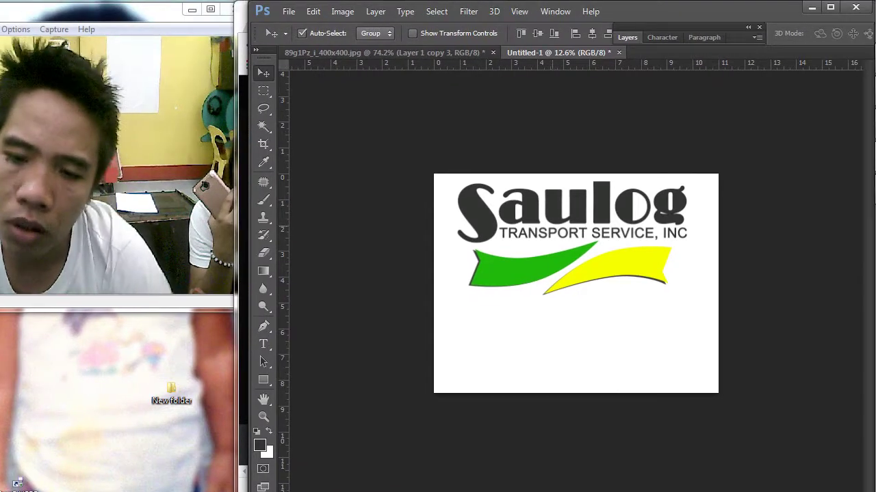
right_click(622, 206)
left_click(638, 214)
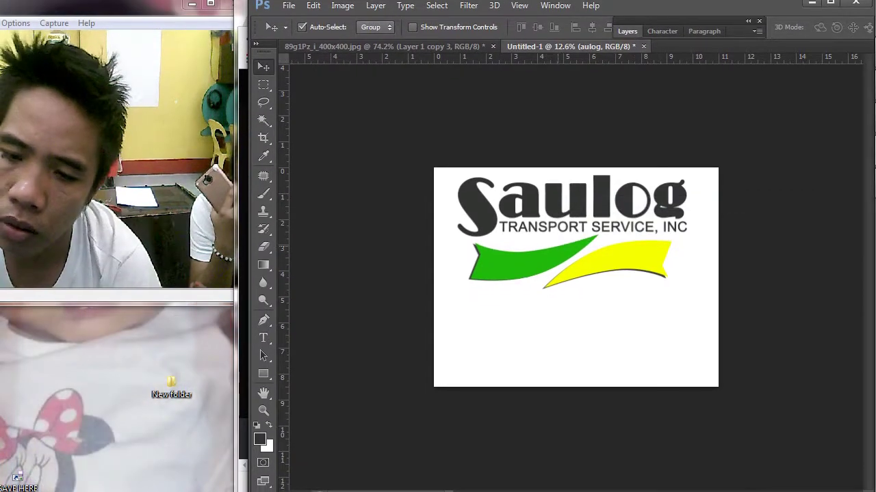
right_click(532, 228)
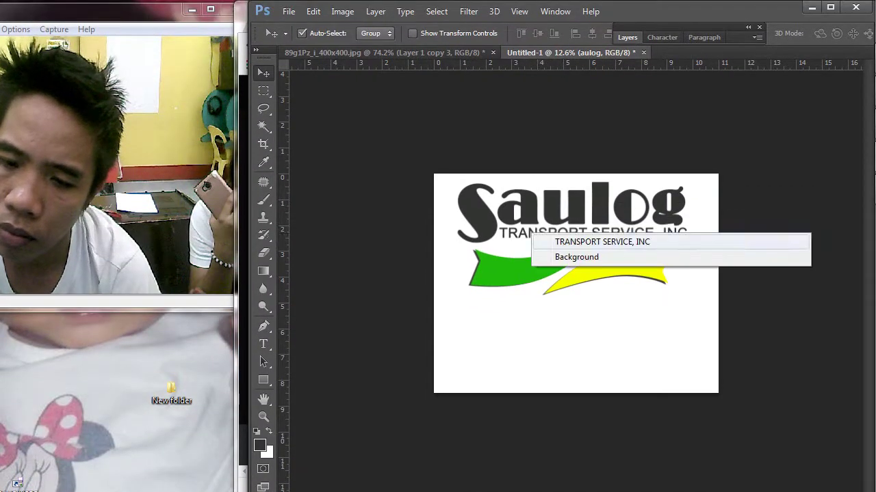
left_click(576, 242)
scroll(578, 221, "up", 3)
key("ctrl+t")
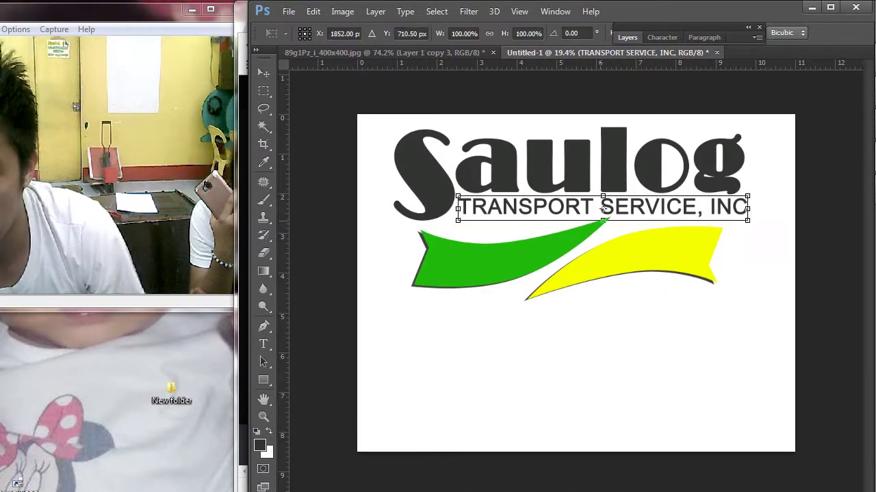
key("Return")
Select the aulog text layer and stretch it slightly wider toward the right with Free Transform
right_click(561, 158)
left_click(589, 165)
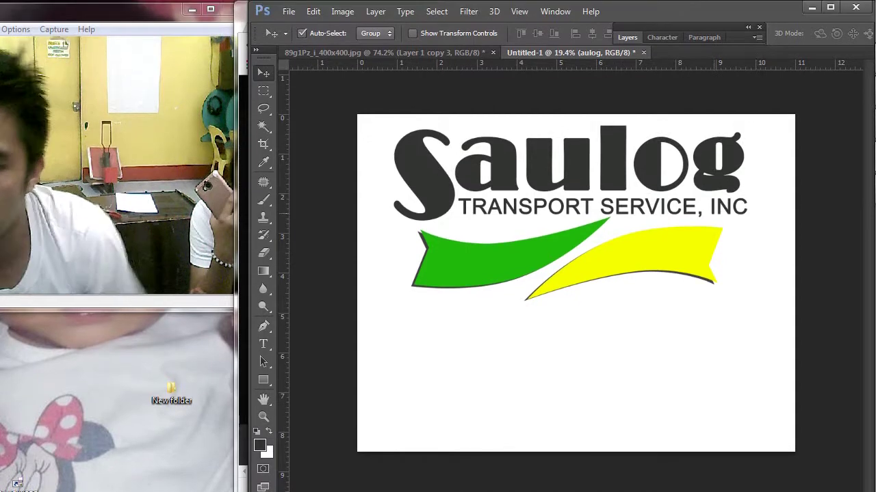
key("ctrl+t")
left_click_drag(746, 162, 758, 162)
key("Return")
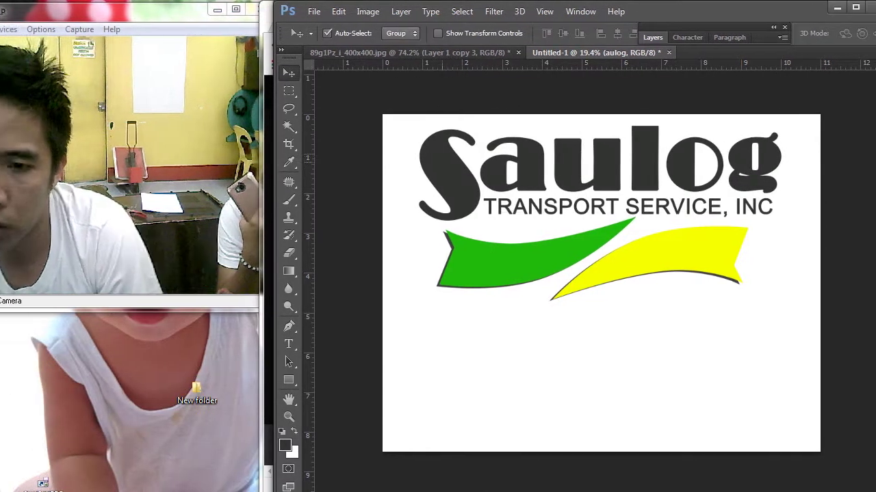
left_click(426, 179)
key("ctrl+t")
key("Return")
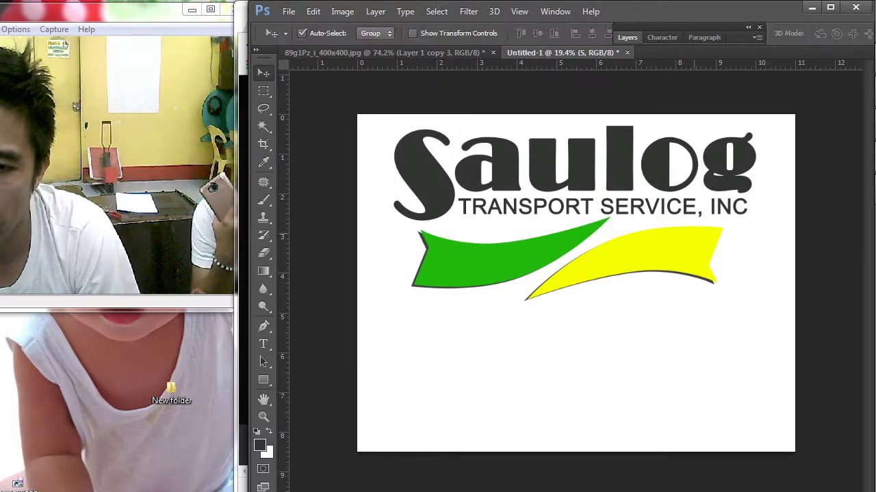
Shift the whole logo slightly to the right, with the yellow and green ribbons nudged a little further right beneath the lettering
left_click_drag(749, 284, 399, 130)
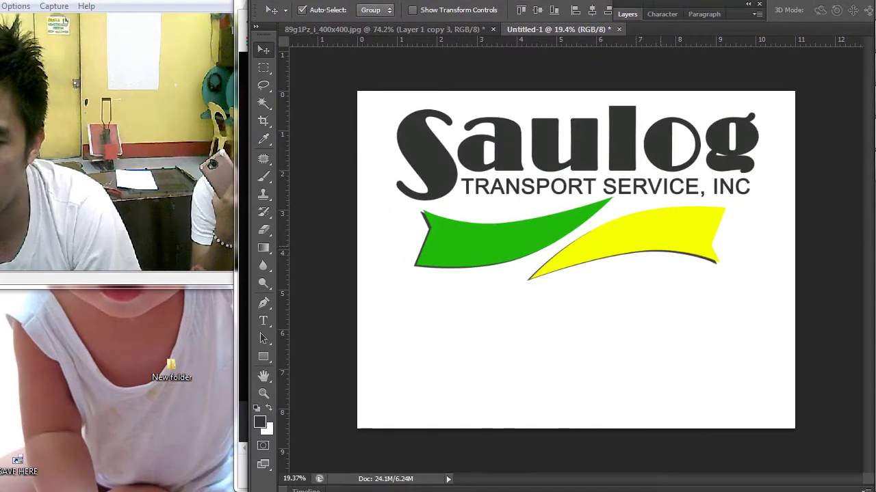
right_click(596, 267)
left_click(629, 277)
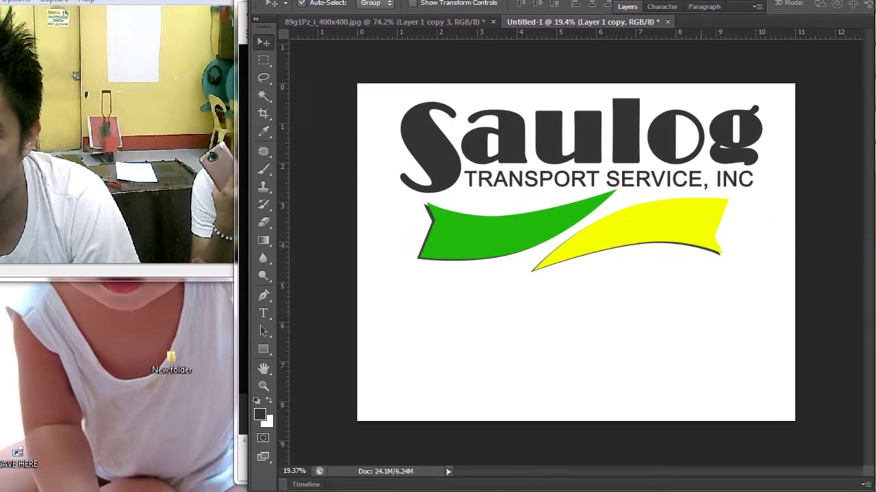
right_click(636, 241)
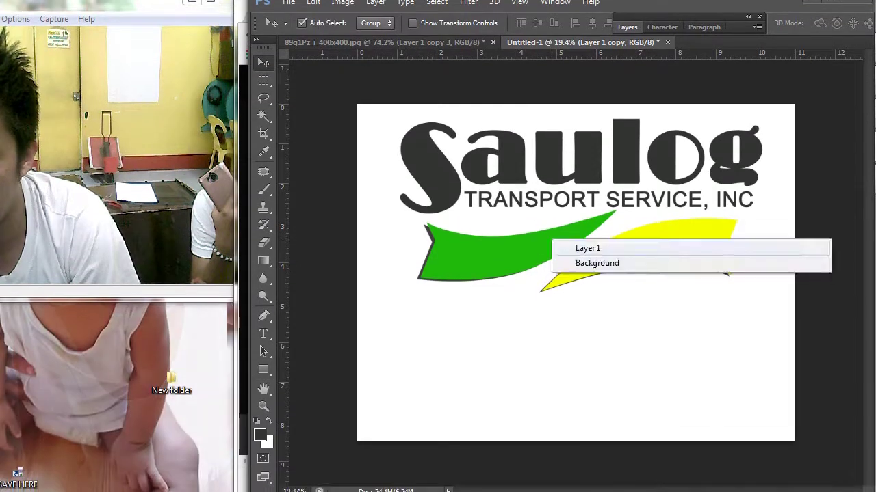
left_click(667, 249)
left_click(651, 258)
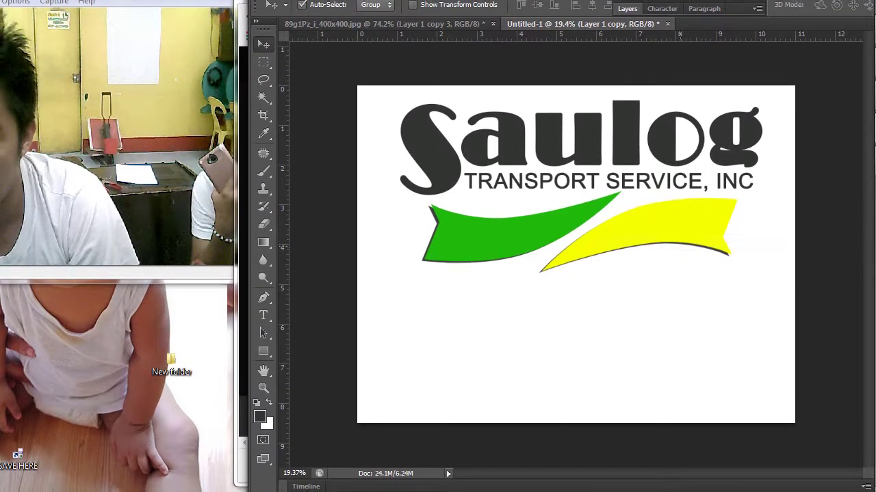
Apply a Color Overlay to the aulog text layer in green #20ba0b, sampled from the green ribbon
scroll(661, 243, "down", 3)
scroll(575, 250, "up", 8)
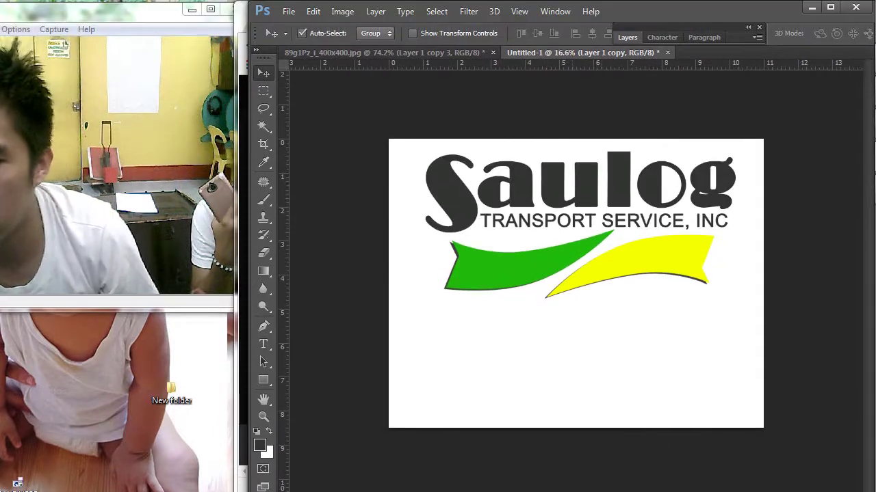
key("F7")
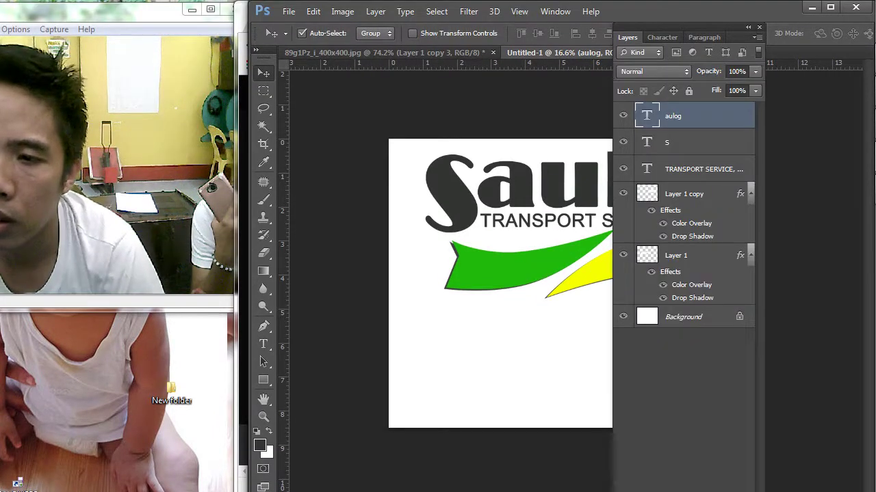
double_click(715, 115)
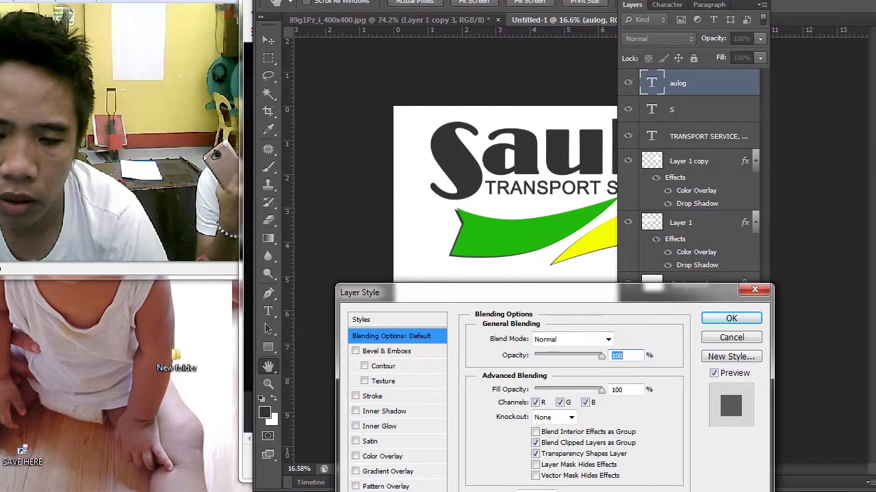
left_click_drag(483, 324, 727, 197)
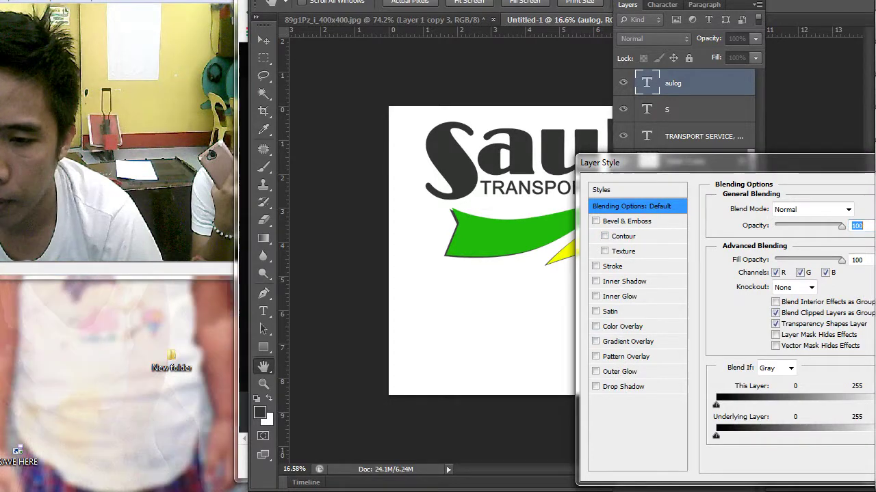
left_click(622, 327)
left_click(861, 210)
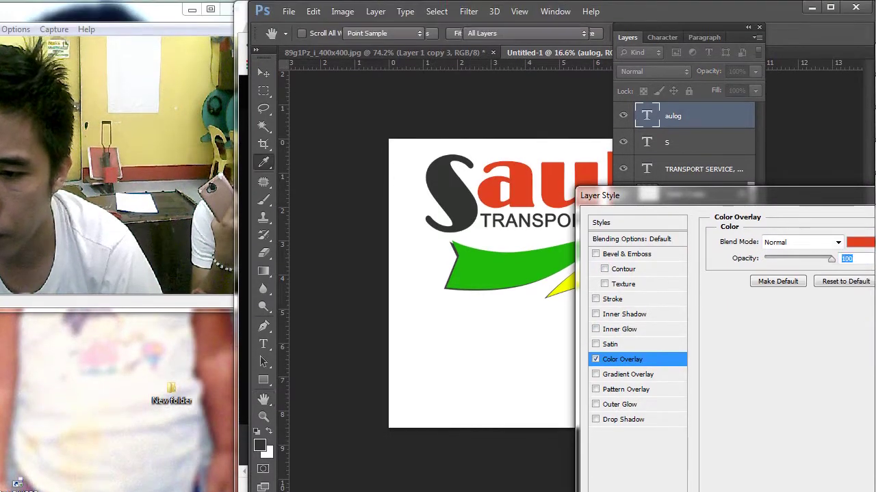
left_click(516, 237)
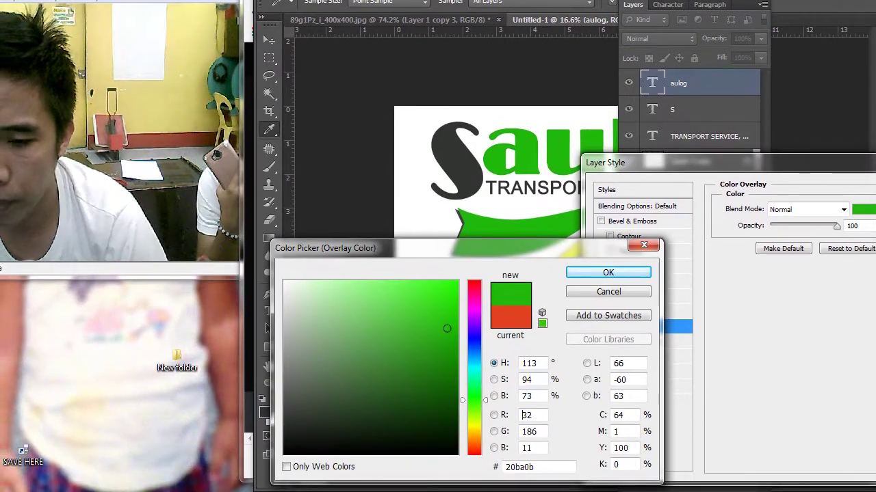
left_click(603, 273)
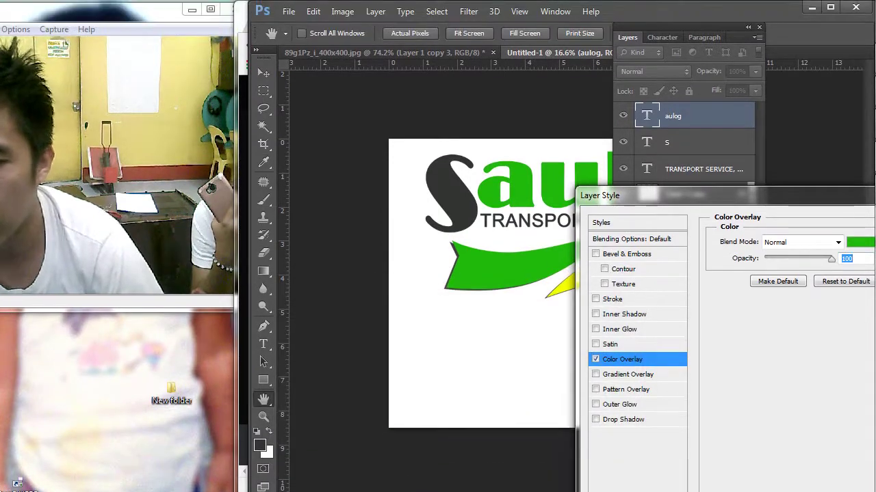
left_click_drag(719, 162, 418, 213)
key("Return")
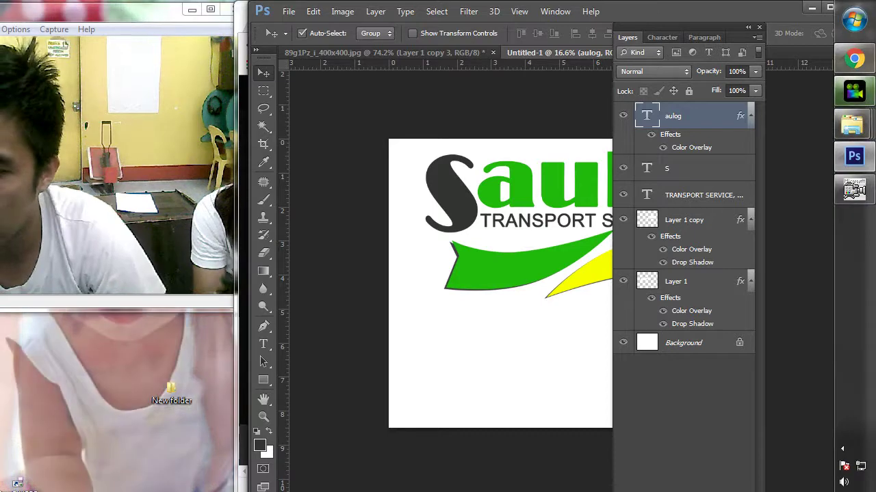
Switch to Chrome and examine several bus photos in the saulog transit logo image results as livery references
left_click(854, 58)
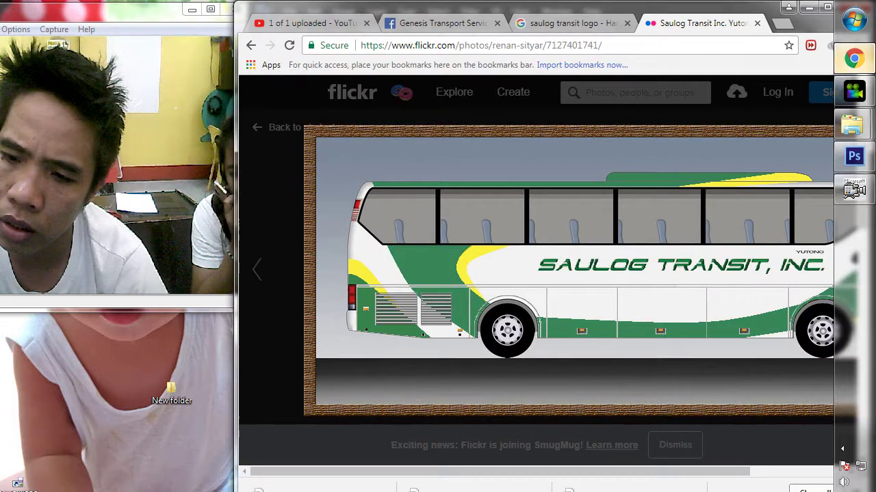
left_click(567, 23)
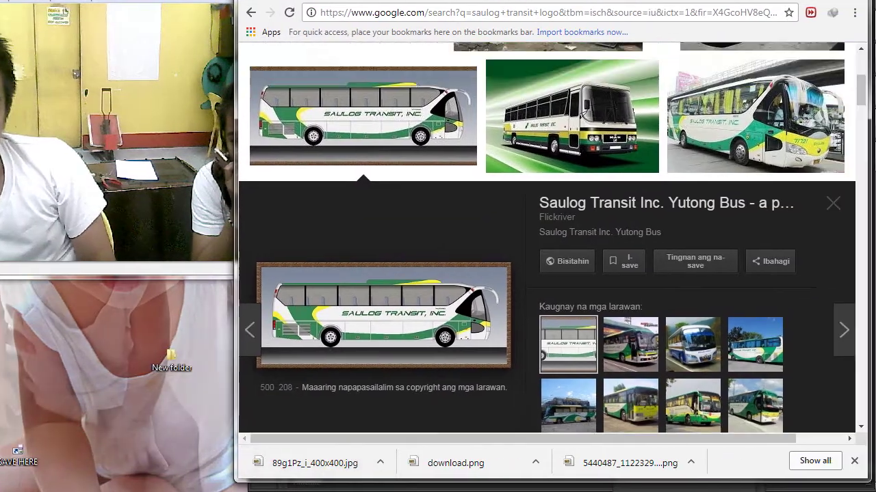
scroll(479, 273, "up", 5)
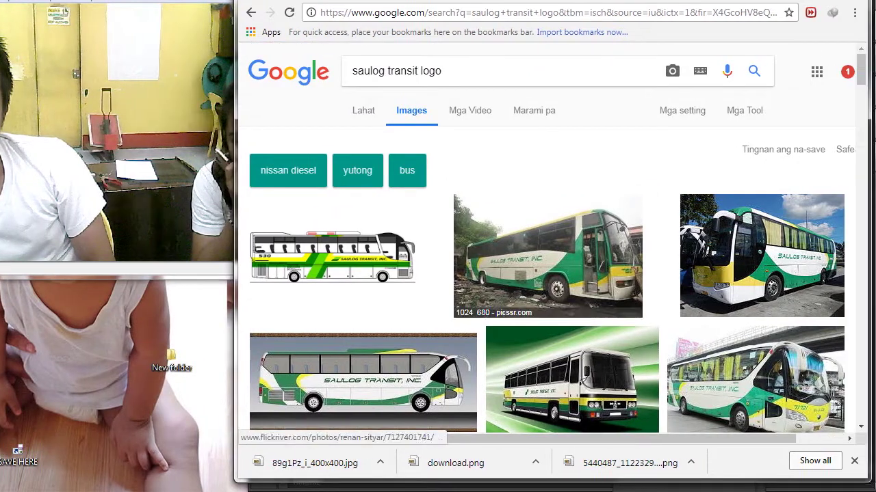
left_click(547, 257)
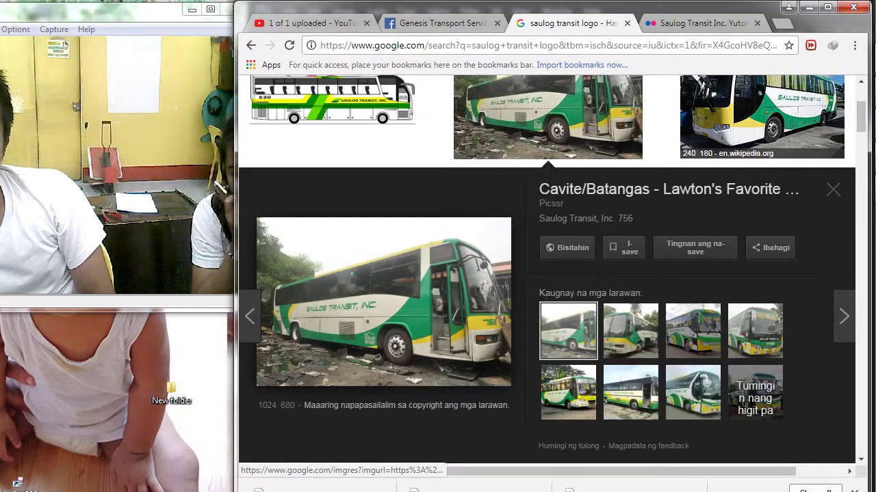
left_click(762, 96)
left_click_drag(630, 332, 581, 336)
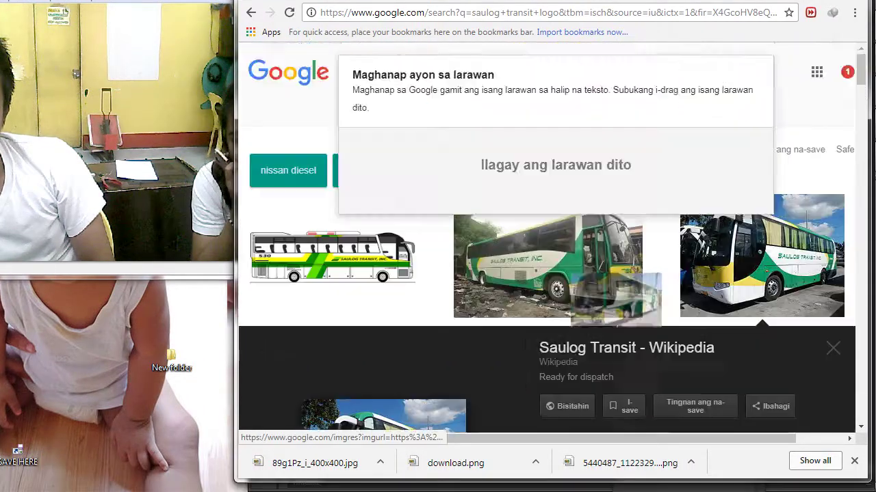
scroll(573, 342, "down", 5)
scroll(547, 274, "down", 3)
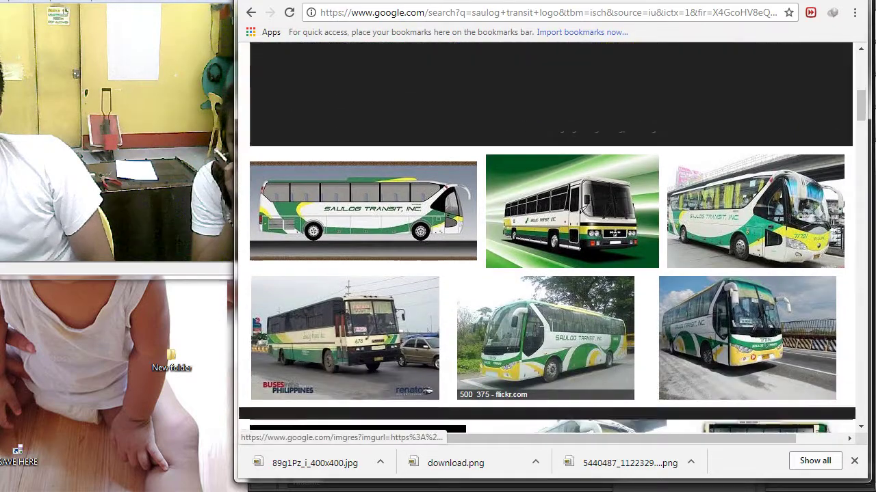
left_click(545, 338)
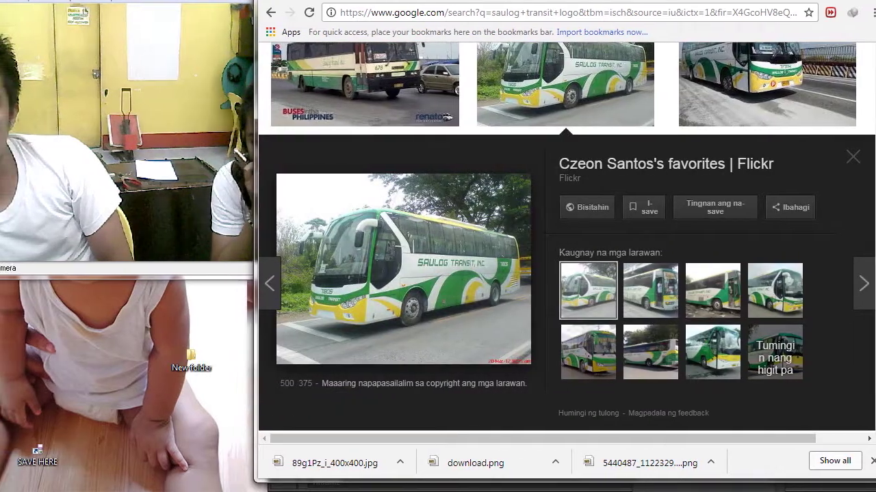
scroll(547, 273, "up", 5)
scroll(547, 274, "up", 1)
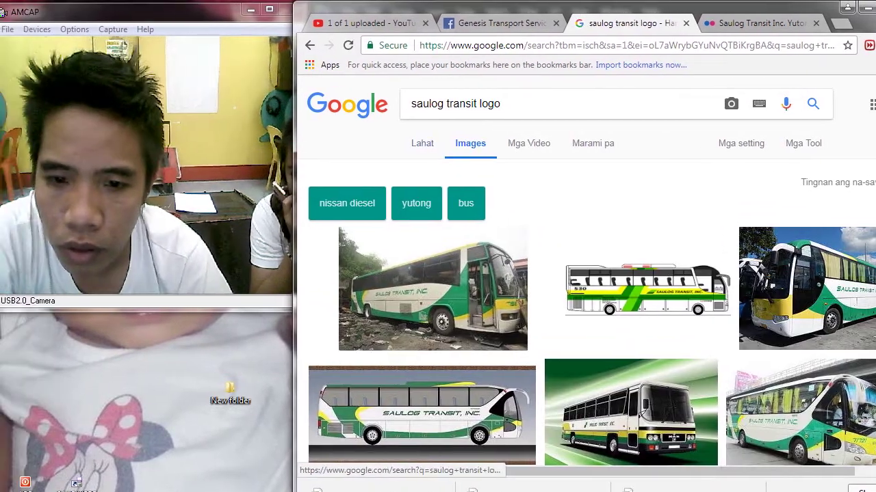
Browse all web results for saulog transit logo and examine the Saulog transit logo.jpg file page on Wikimedia Commons
left_click(400, 144)
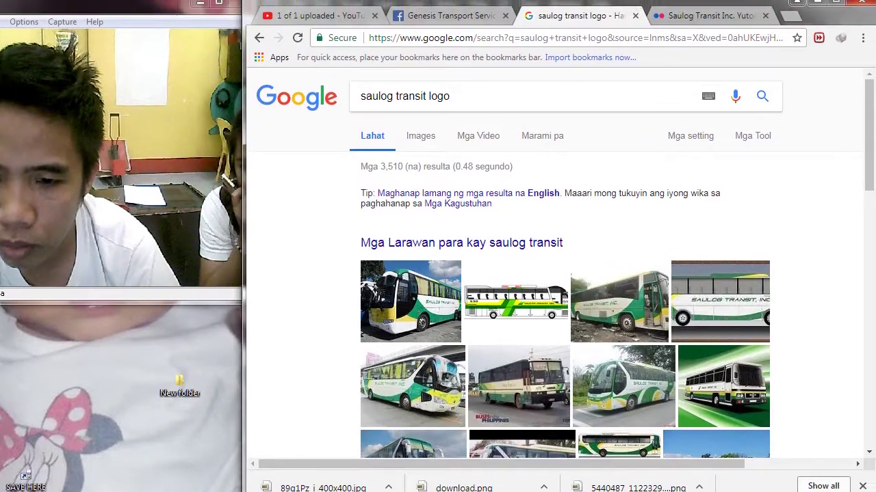
scroll(547, 273, "down", 3)
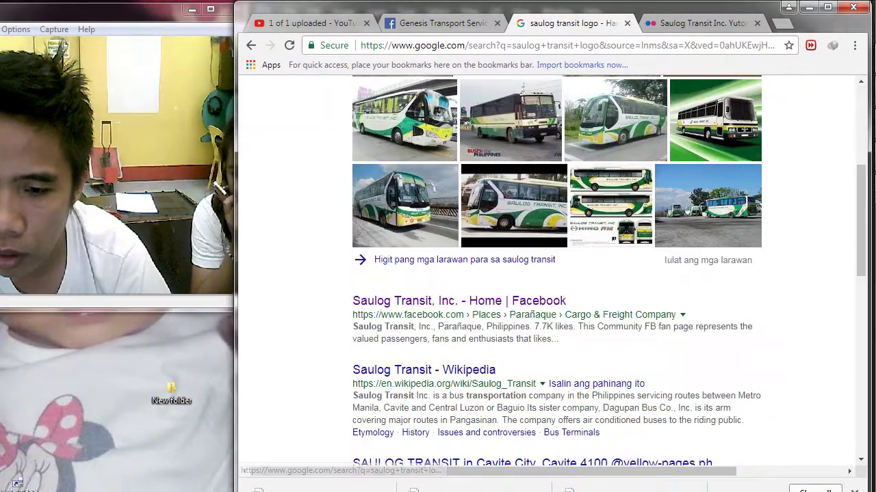
scroll(465, 259, "down", 3)
scroll(465, 260, "up", 1)
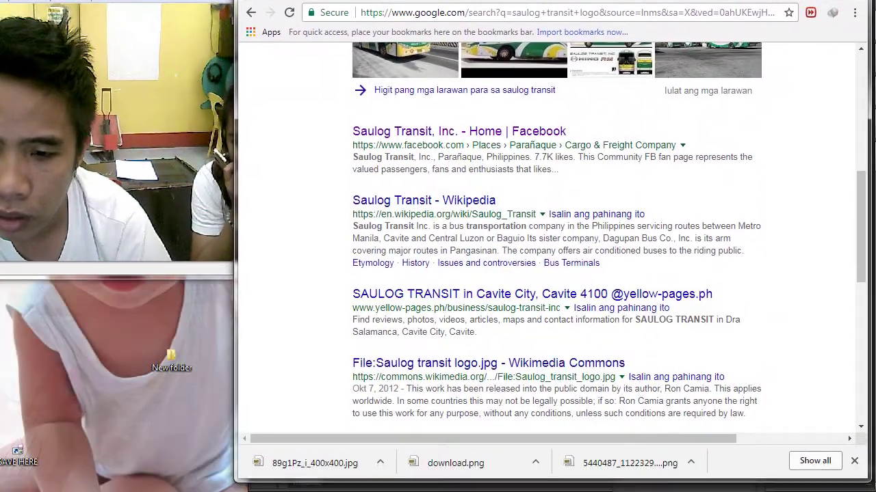
scroll(548, 274, "down", 3)
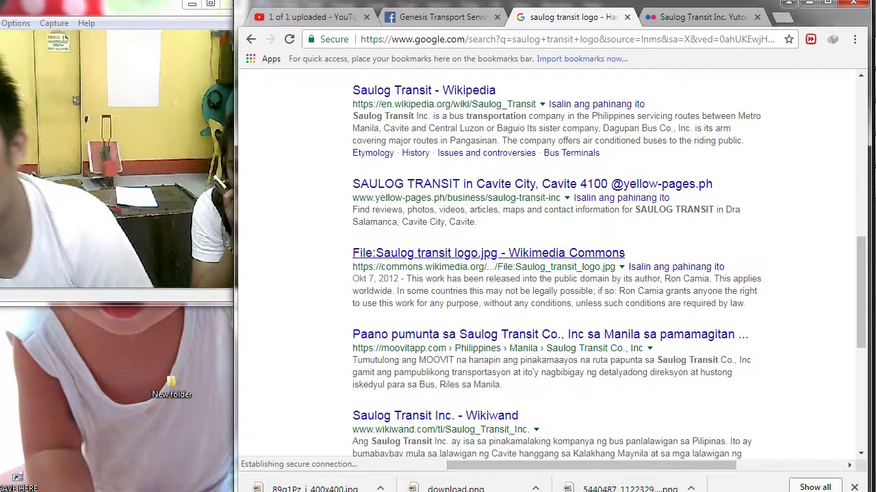
scroll(551, 256, "down", 2)
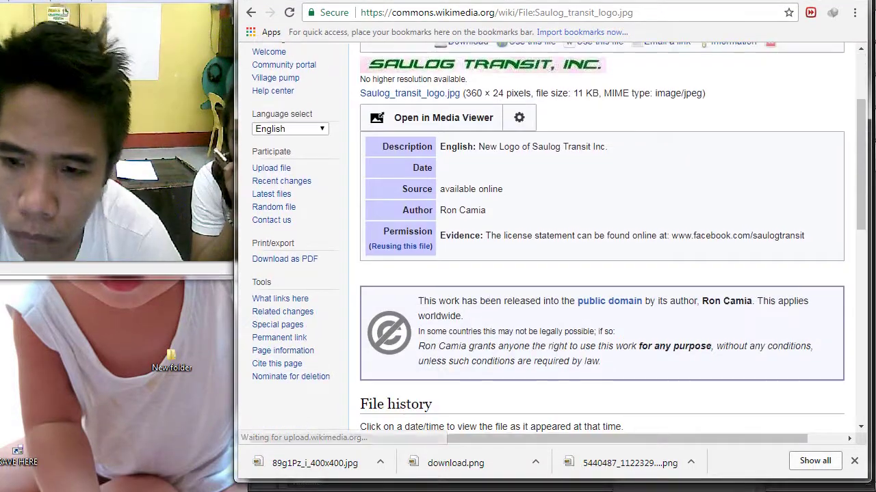
scroll(550, 257, "up", 2)
left_click(551, 202)
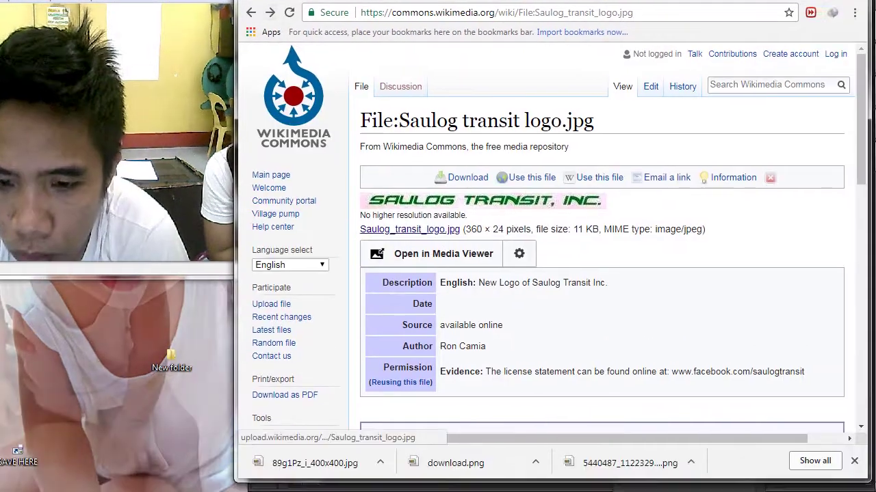
scroll(519, 265, "down", 6)
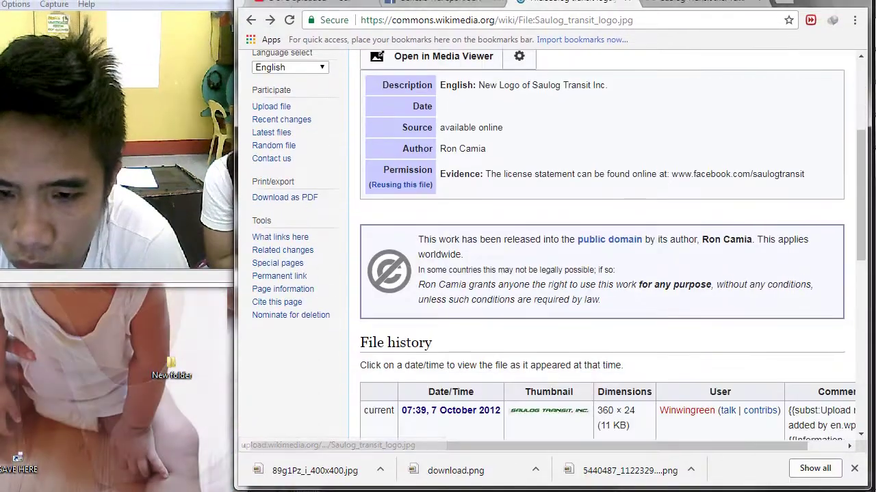
key("alt+Left")
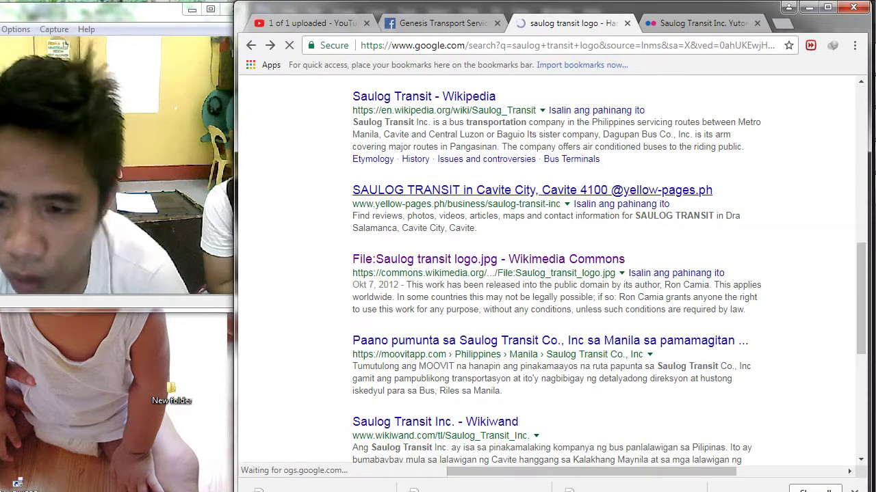
Check the Saulog Transit listing on yellow-pages.ph for a logo and return to the search results
left_click(531, 190)
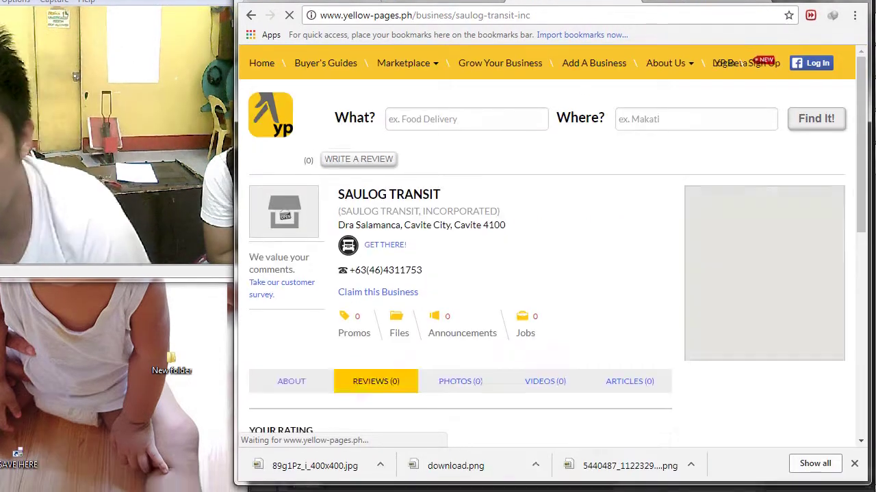
scroll(547, 274, "down", 3)
scroll(547, 273, "up", 3)
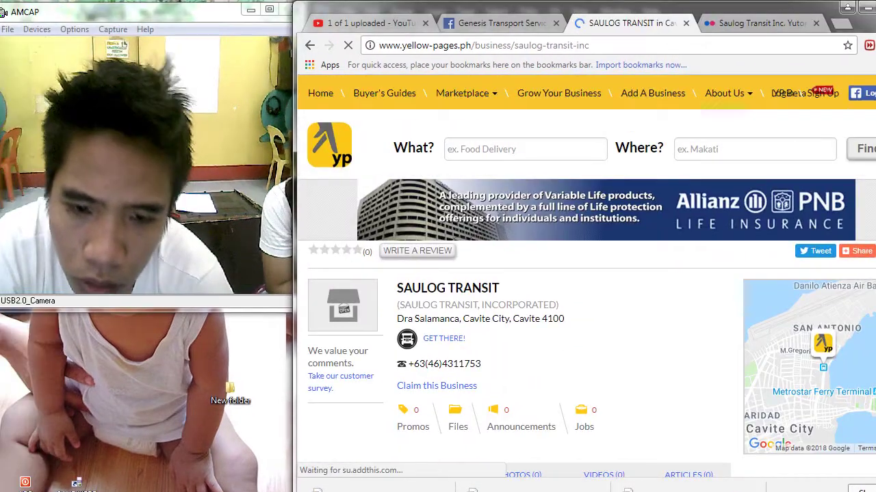
key("alt+Left")
Look through the Saulog Transit Inc. article on Wikiwand and open the Saulog Transit Bus Terminal result on TravelBook
scroll(547, 274, "down", 5)
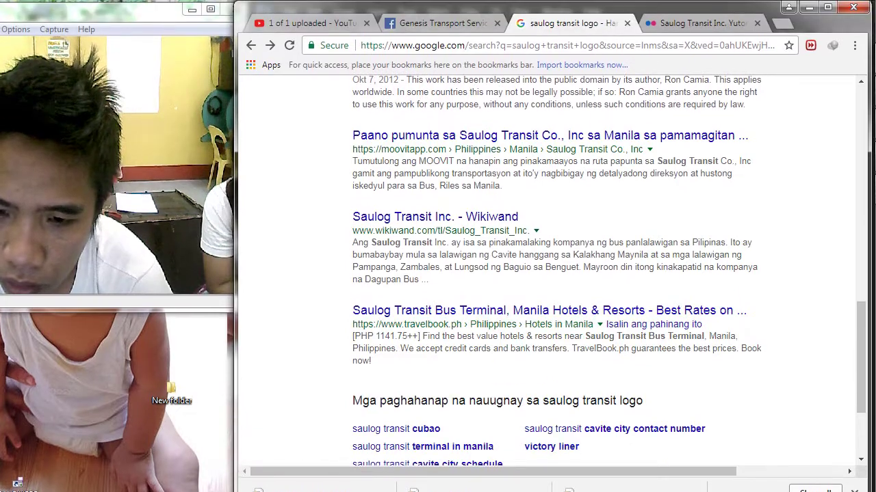
left_click(435, 216)
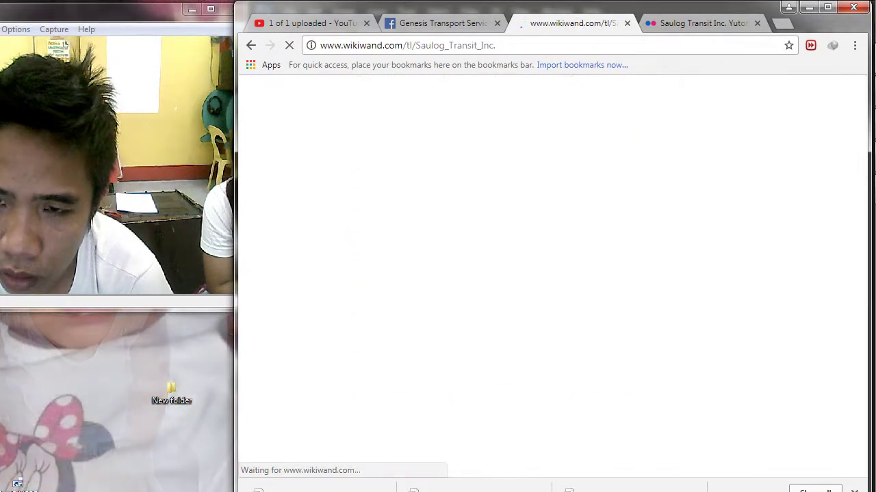
scroll(547, 274, "down", 6)
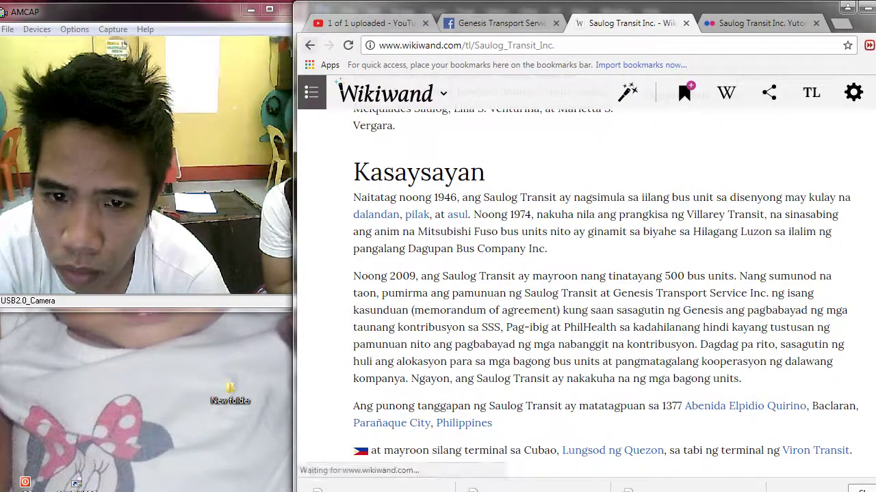
key("alt+Left")
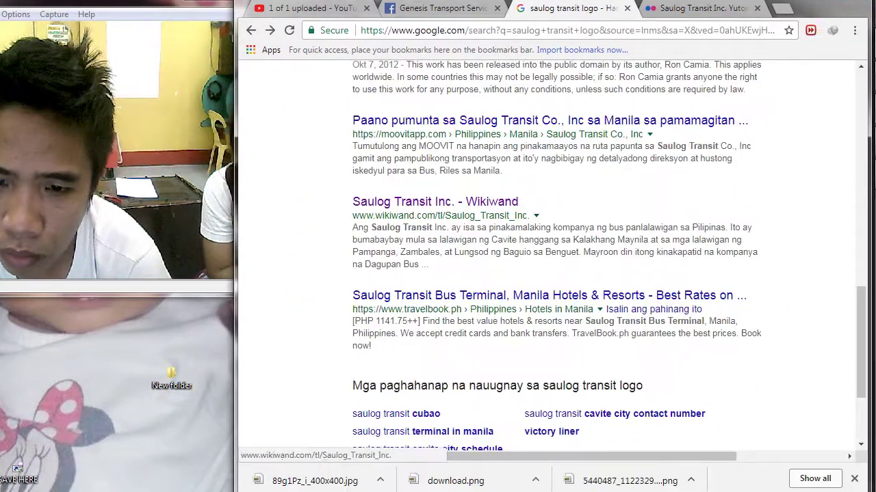
scroll(547, 274, "down", 2)
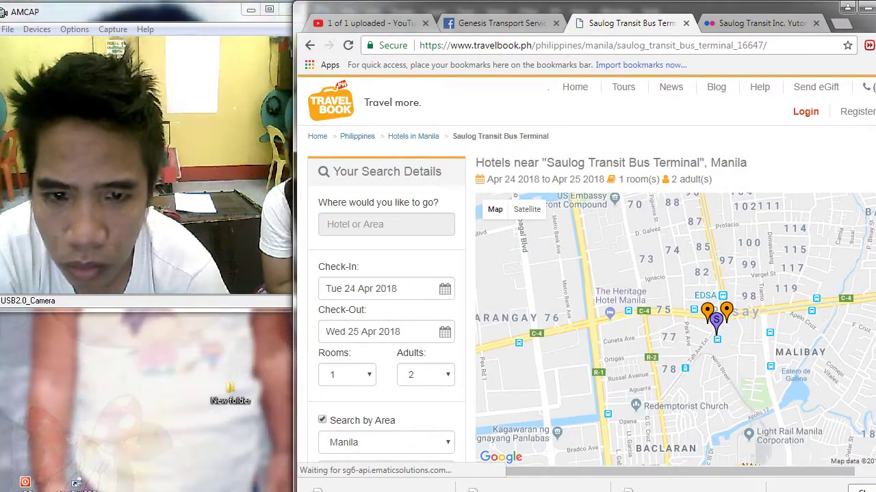
Leave the TravelBook page for the search results and view the Saulog Transit Inc. Yutong Bus picture on Flickr
key("alt+Left")
key("ctrl+Tab")
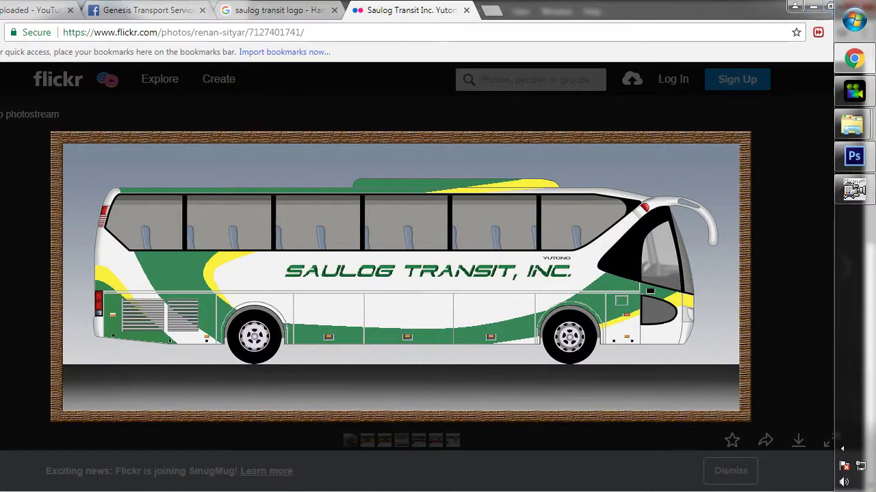
right_click(375, 190)
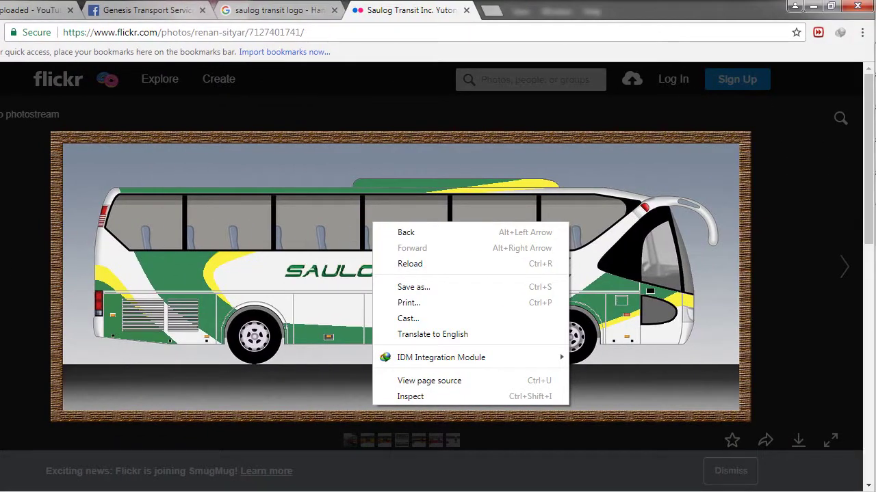
key("Escape")
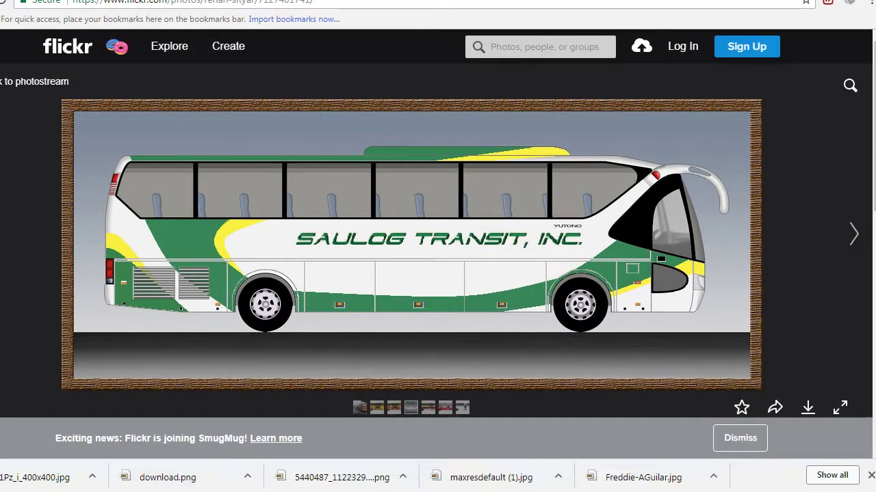
Look through the other bus pictures in the same Flickr photostream for livery and lettering references
left_click(411, 403)
left_click(455, 401)
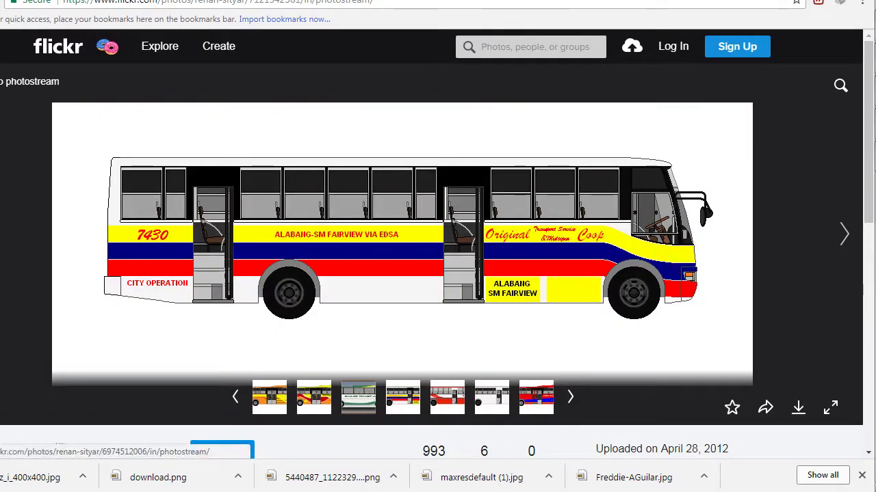
key("Right")
key("Right")
key("Right")
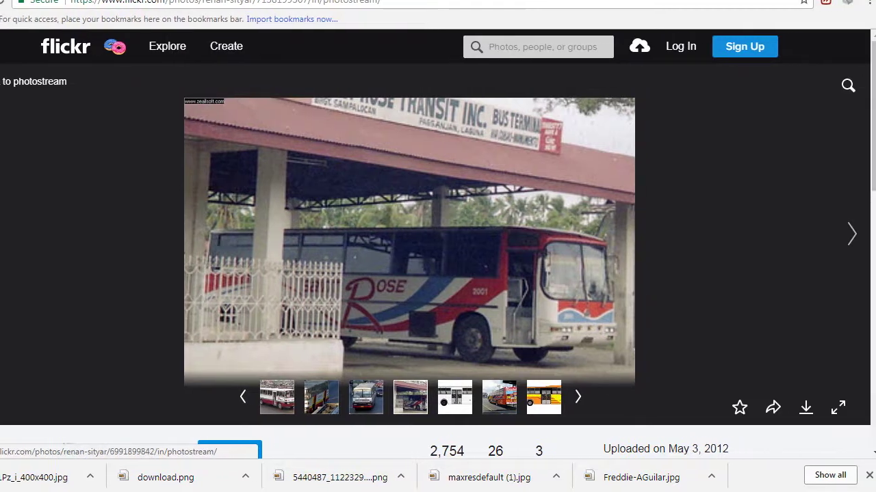
key("Right")
key("Right")
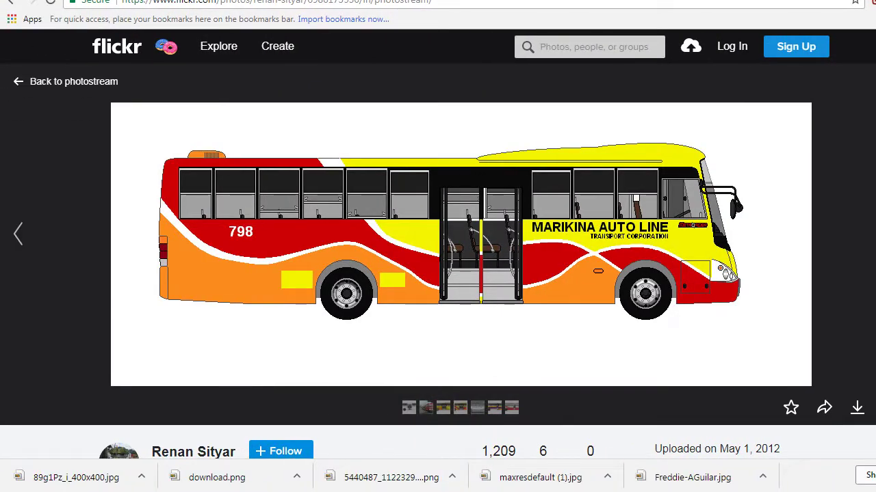
key("Right")
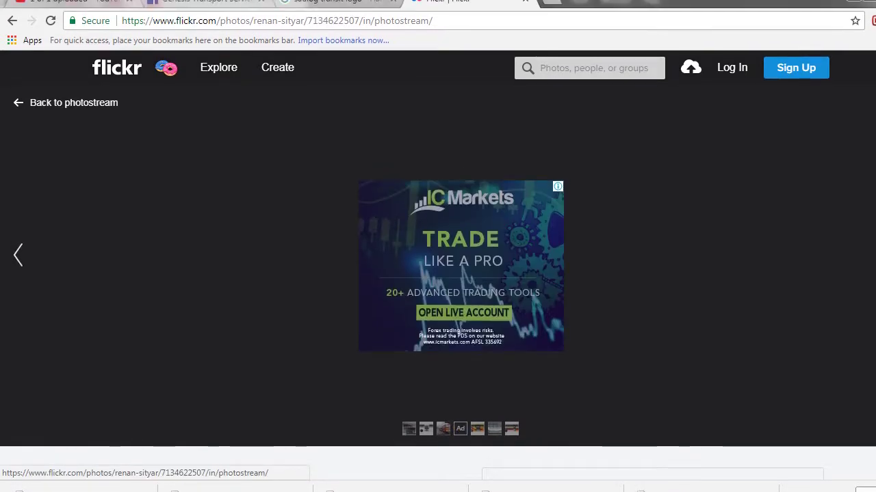
key("Right")
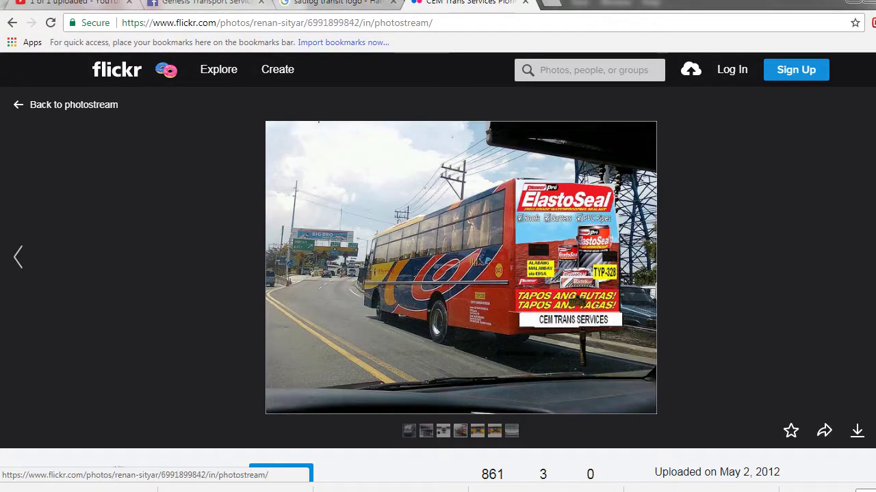
key("Right")
key("Right")
key("Right")
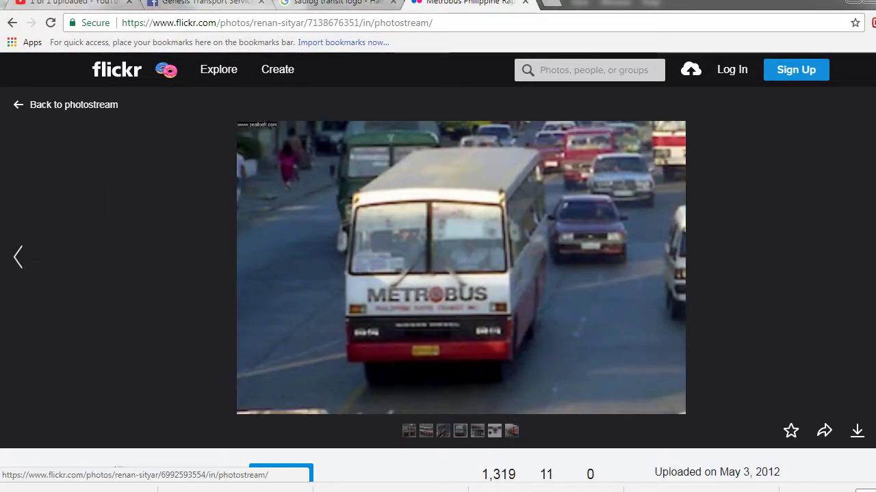
key("Right")
key("Right")
key("Right")
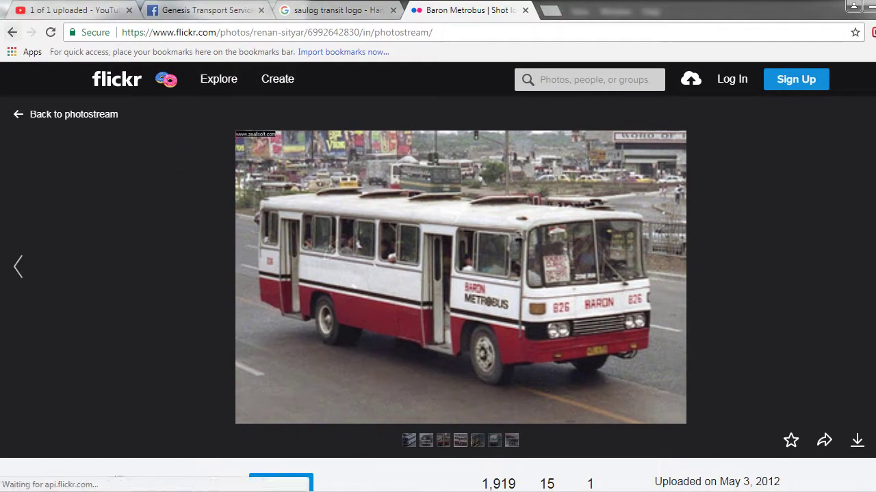
key("Right")
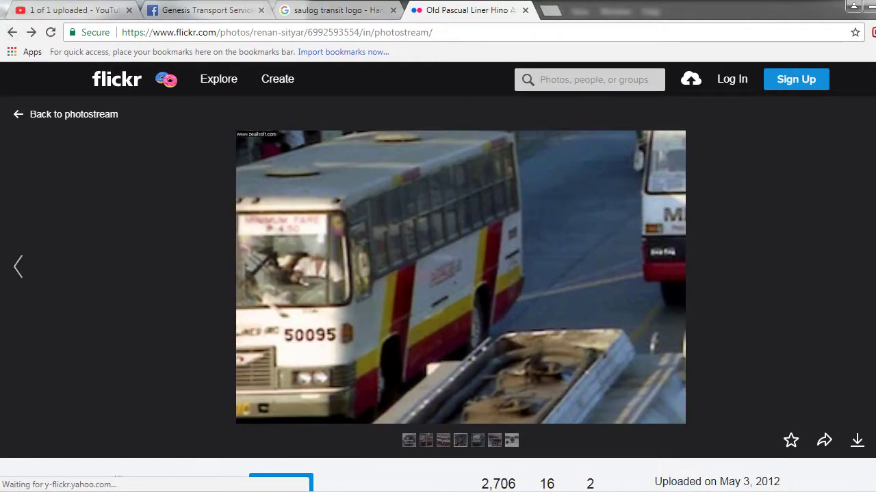
key("Right")
key("Right")
key("Right")
key("Right")
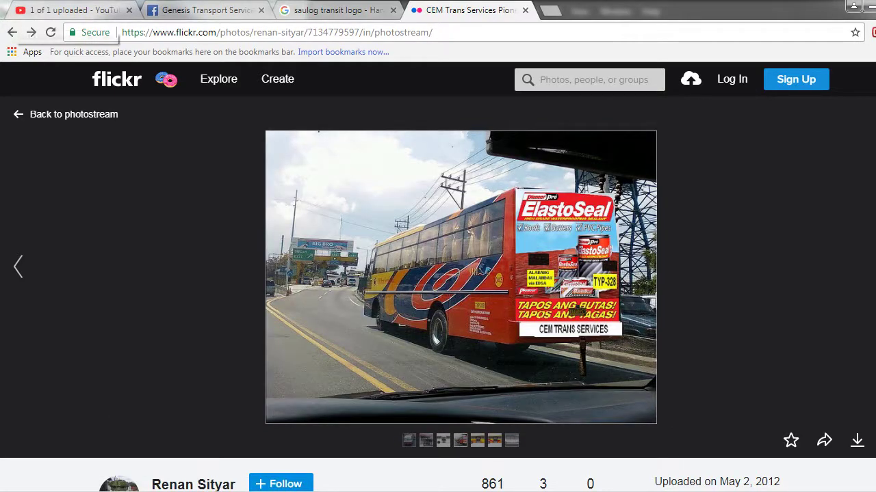
key("ctrl+1")
key("ctrl+t")
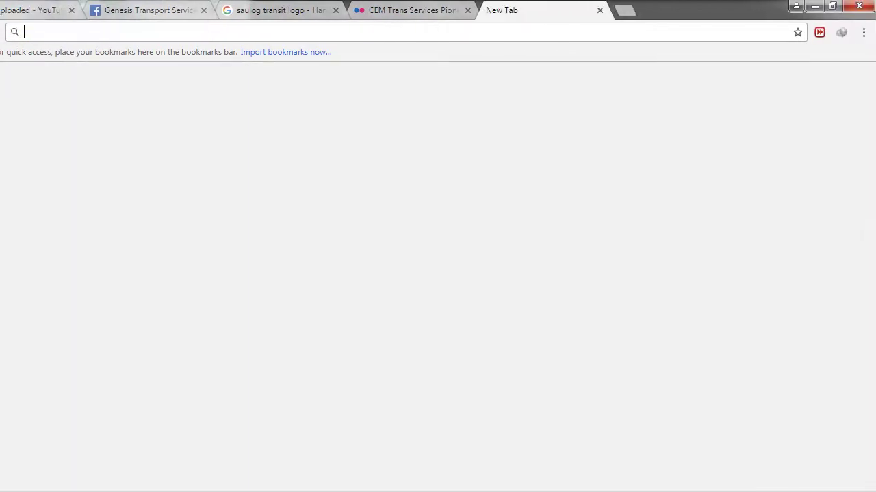
key("ctrl+4")
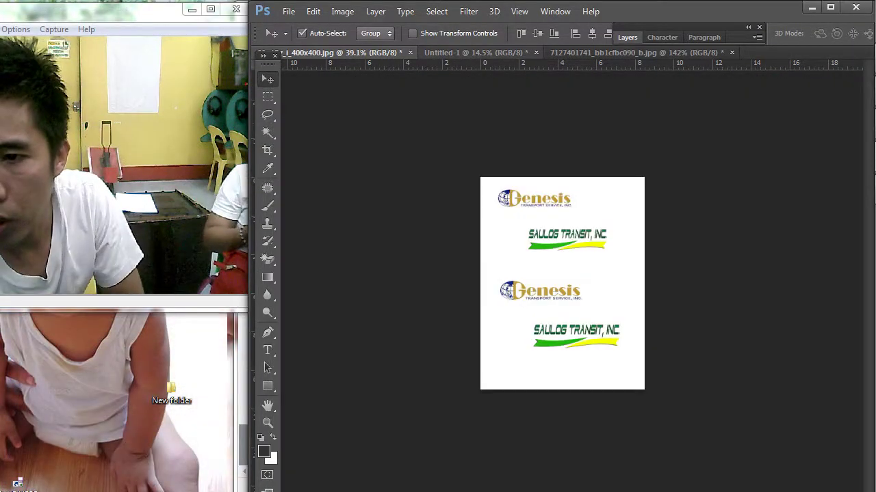
Switch to Photoshop and review the logo sheet, the Saulog Transit logo in Untitled-1 and the edited bus picture
key("ctrl+Tab")
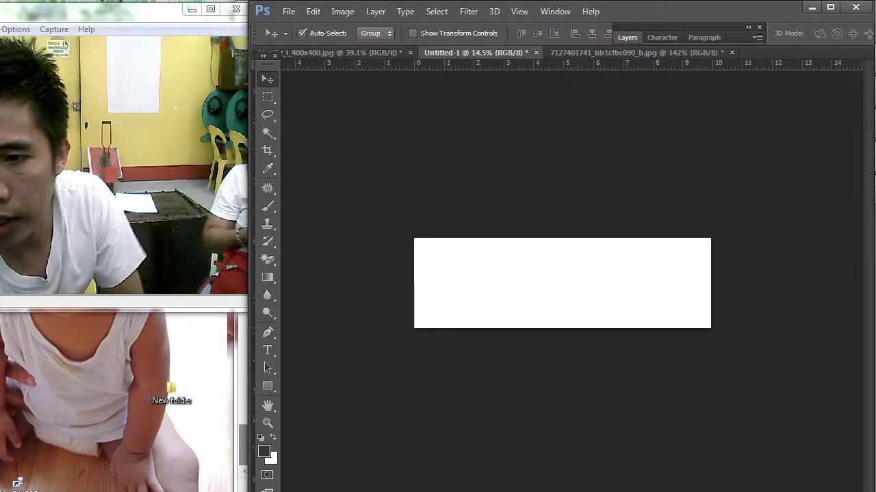
key("ctrl+Tab")
scroll(547, 188, "down", 4)
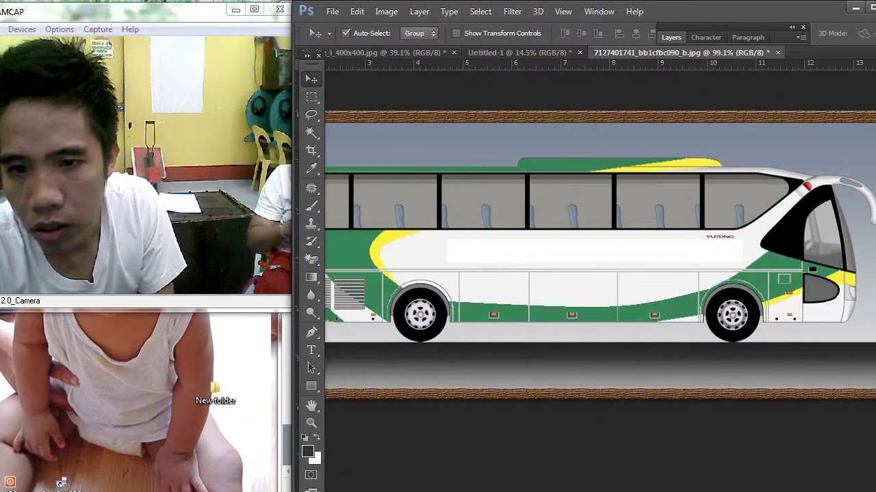
left_click(348, 53)
scroll(547, 205, "down", 3)
scroll(548, 205, "up", 4)
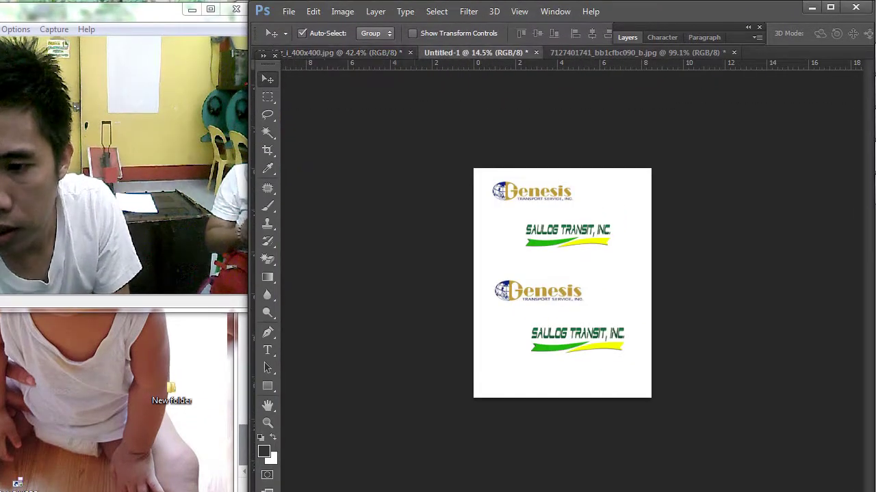
scroll(562, 283, "up", 3)
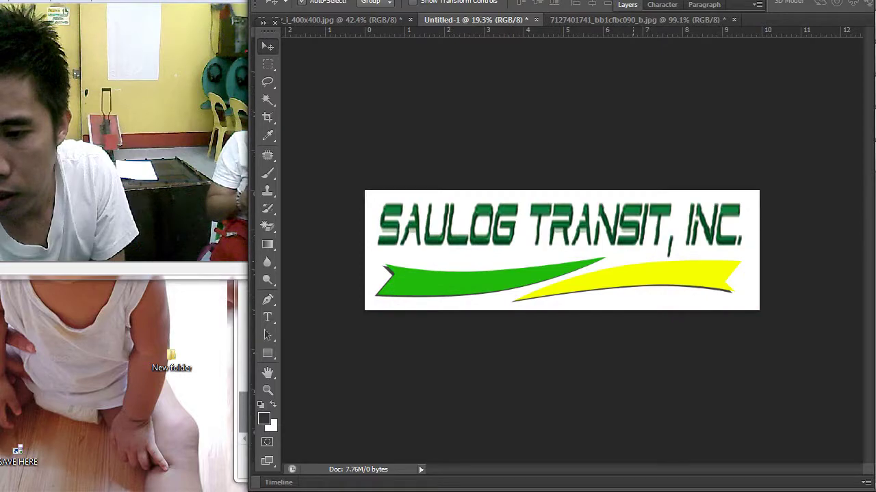
left_click(633, 274)
scroll(632, 273, "down", 3)
Minimize the open windows, bring up the Windows Explorer window, enlarge it and show the Desktop folder
left_click(812, 6)
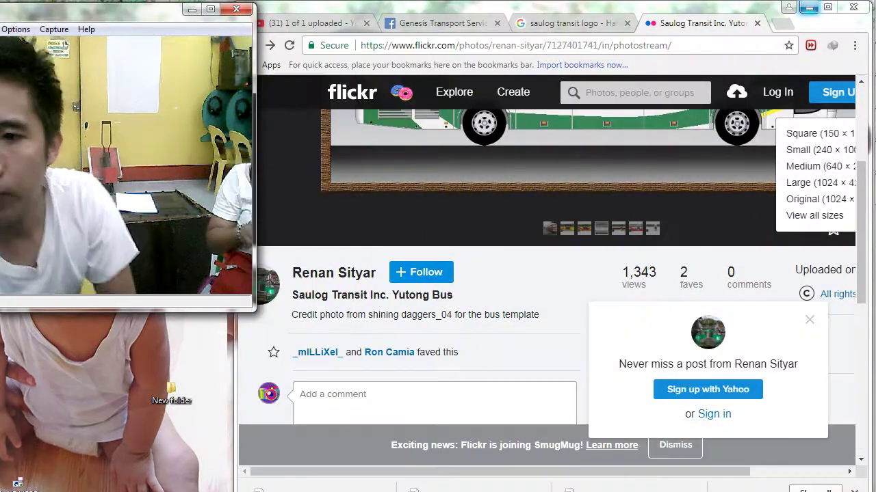
left_click(814, 6)
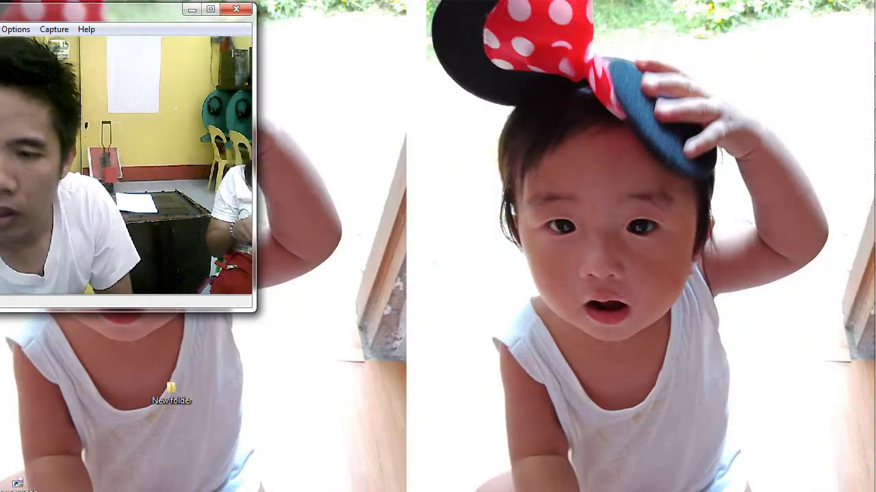
mouse_move(870, 91)
left_click(854, 157)
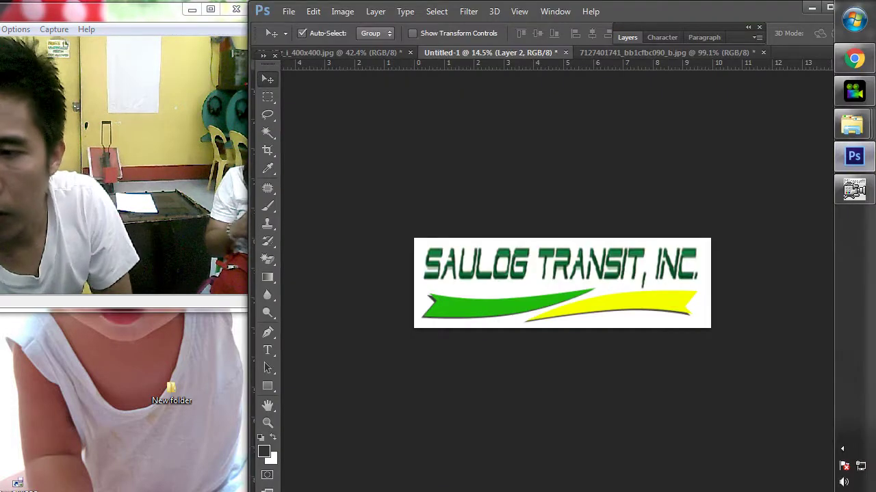
mouse_move(854, 125)
left_click(747, 74)
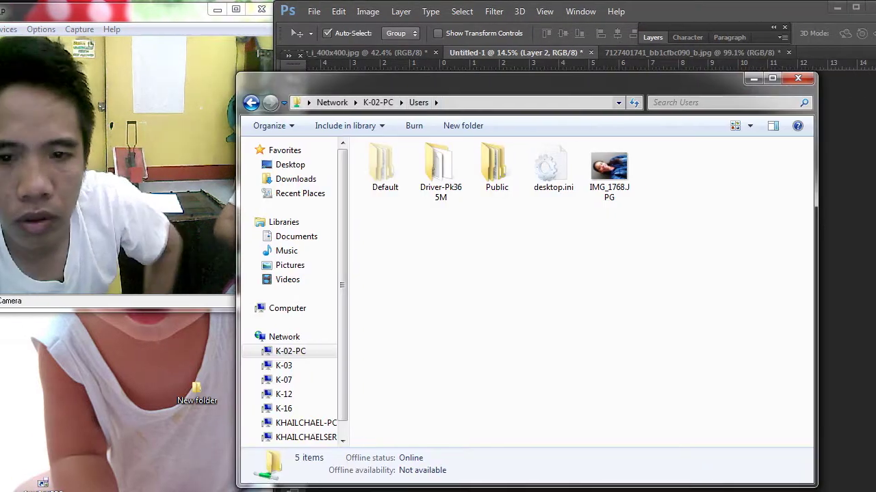
left_click_drag(438, 80, 475, 13)
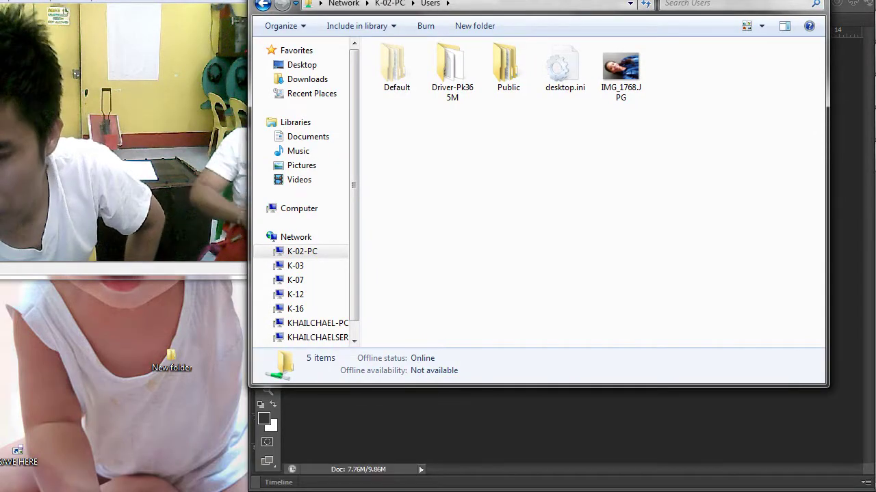
left_click_drag(827, 387, 870, 491)
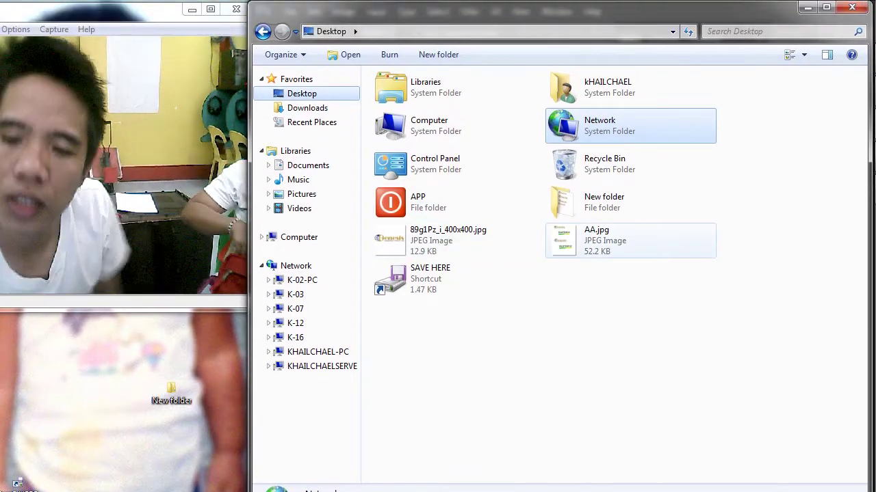
Start printing AA.jpg from the Desktop folder and choose the networked EPSON L120 Series as the printer
right_click(590, 247)
left_click(621, 176)
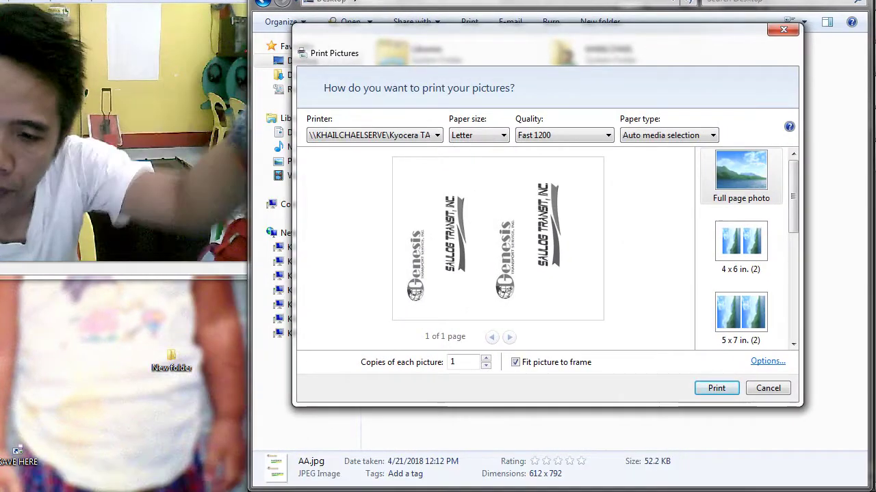
left_click(768, 362)
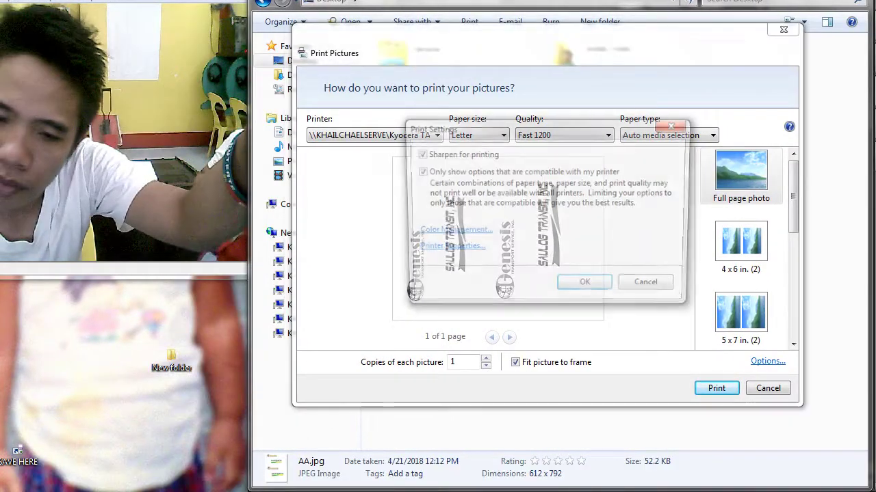
left_click(447, 251)
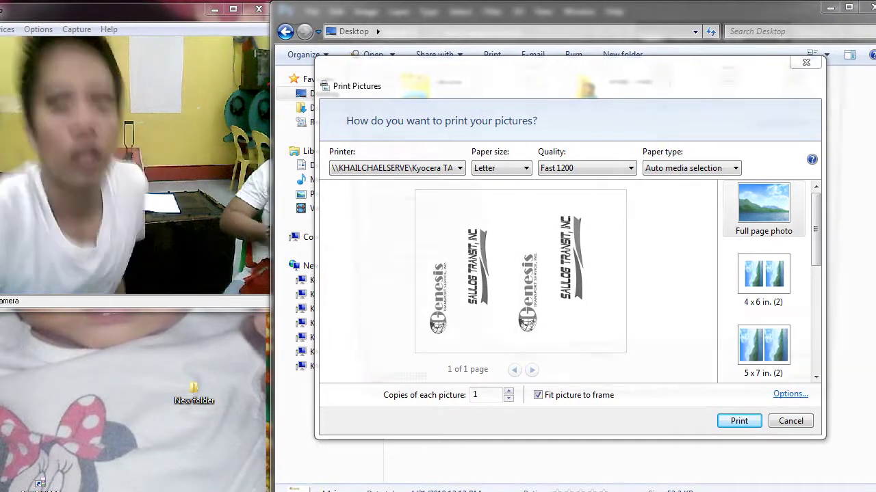
left_click(397, 168)
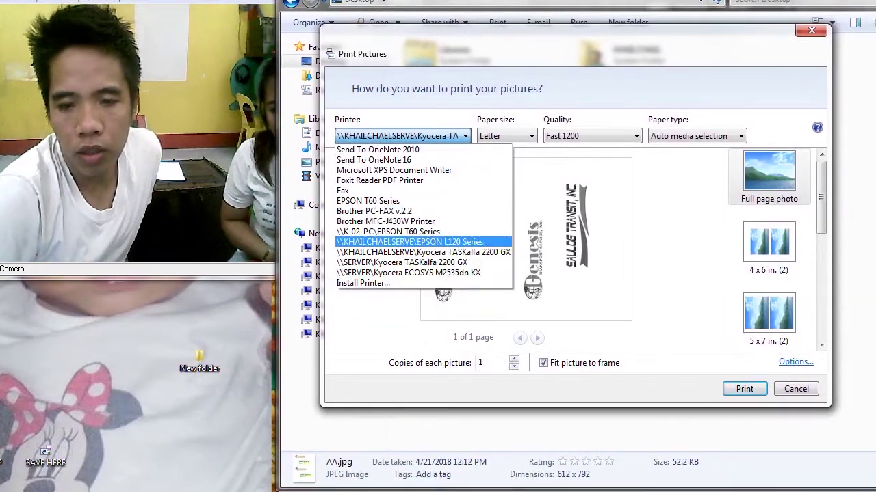
left_click(423, 242)
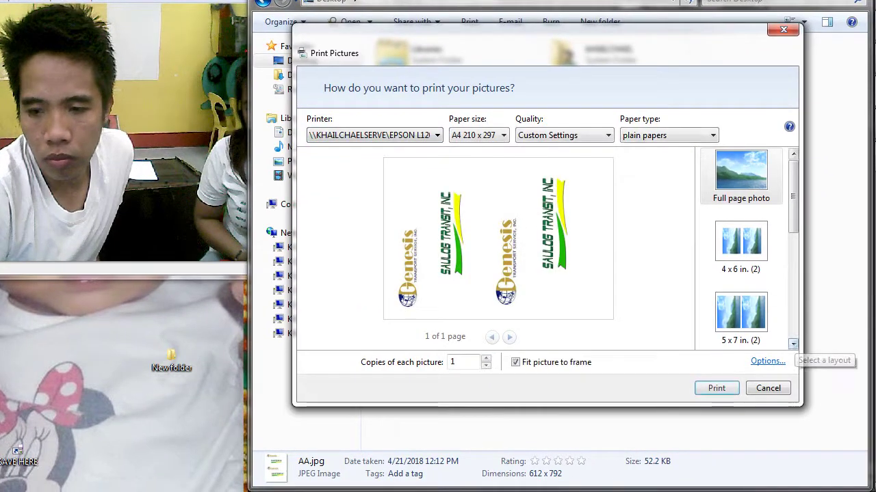
Set the EPSON L120's document size to Letter 8 1/2 x 11 in, print the picture and minimize Photoshop
left_click(768, 361)
left_click(446, 248)
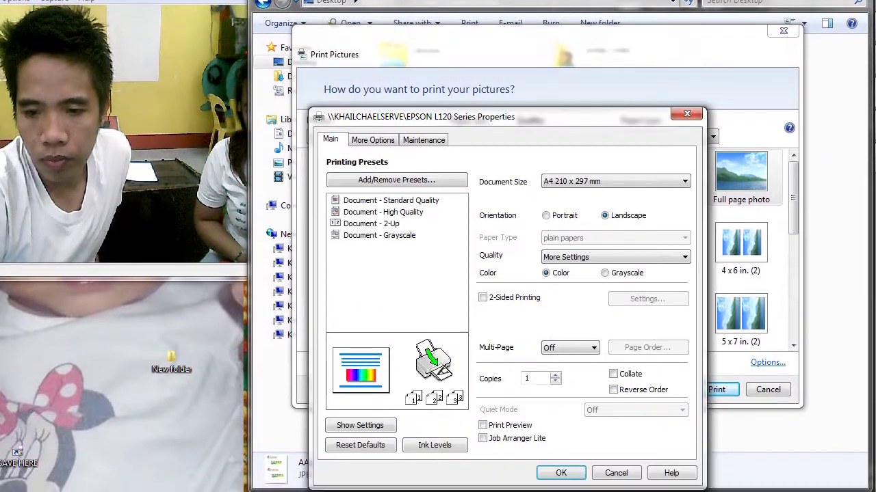
left_click(615, 257)
key("Down")
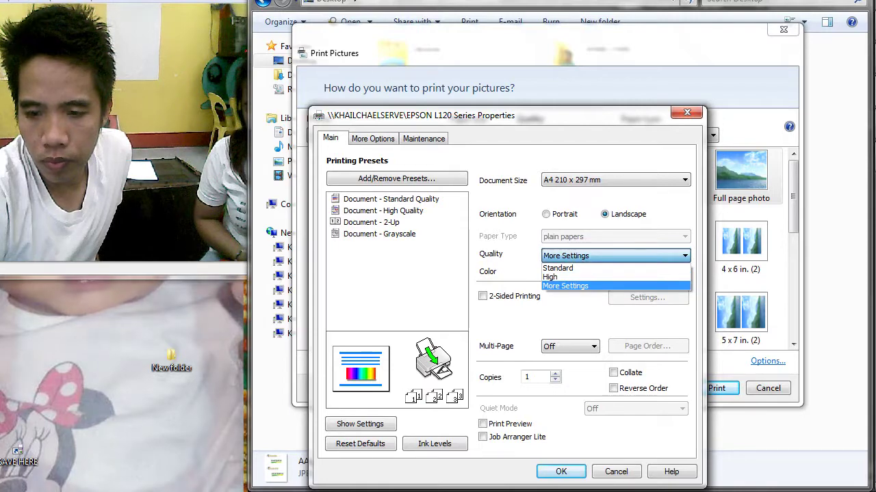
key("Return")
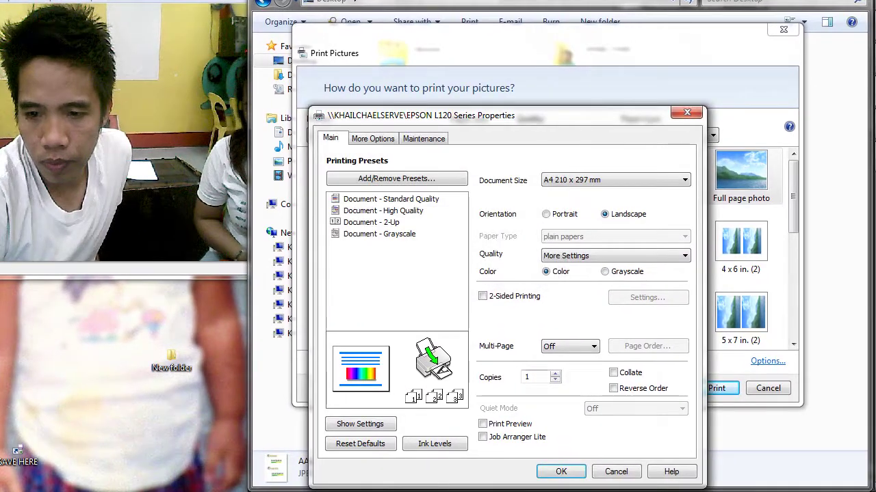
key("Return")
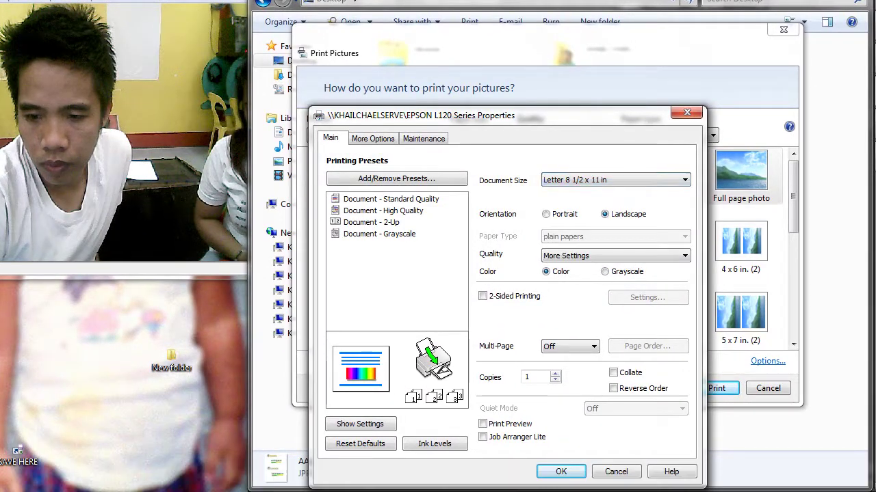
key("Return")
key("Return")
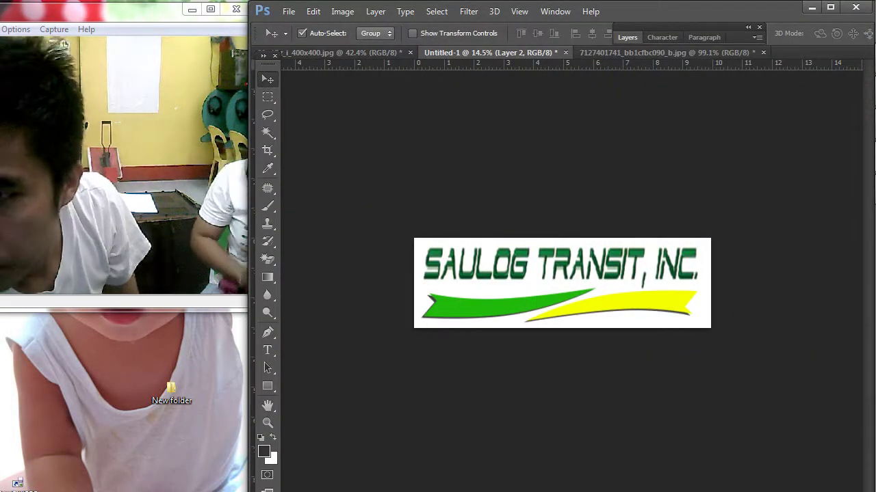
left_click(812, 7)
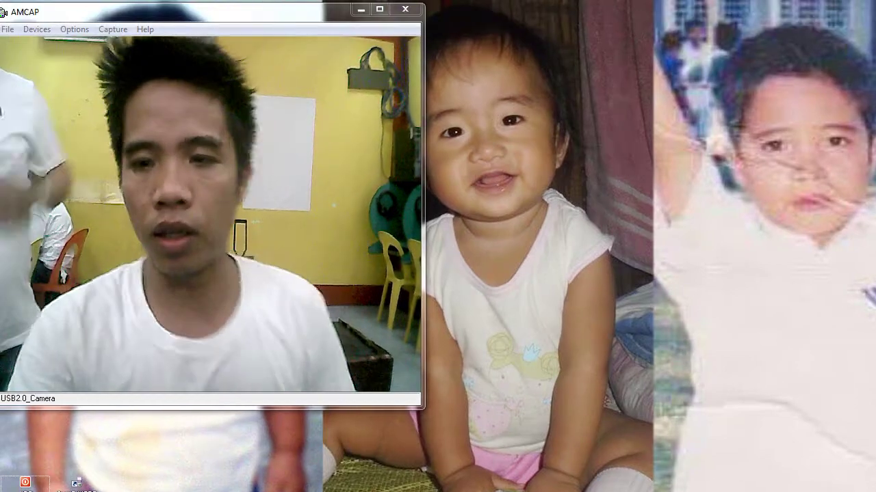
Switch to Chrome and open google.com in place of the Flickr bus page
mouse_move(856, 21)
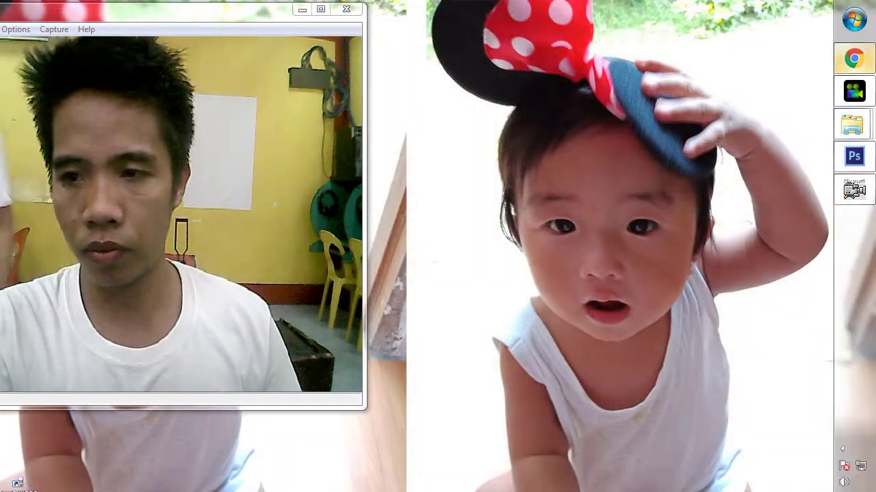
mouse_move(854, 59)
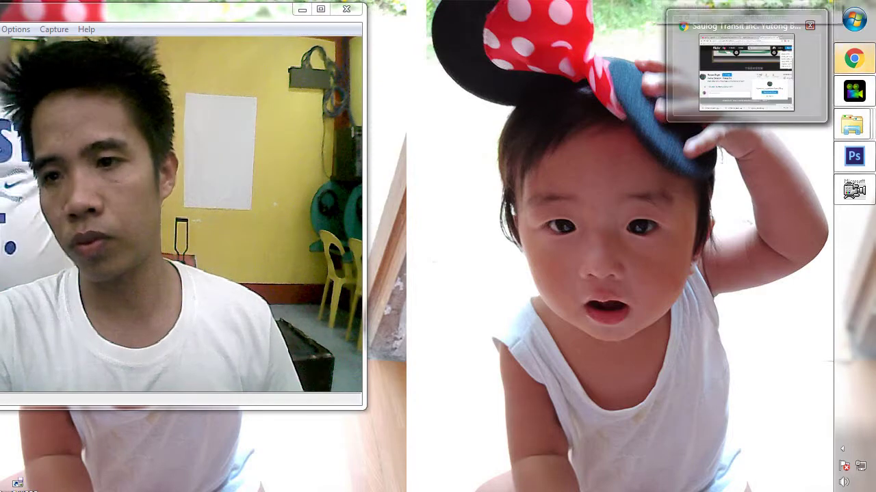
left_click(746, 73)
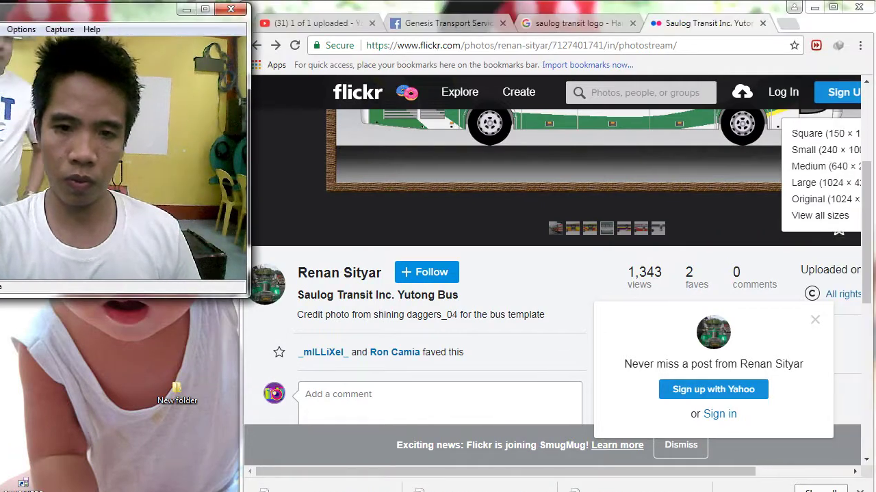
left_click(616, 13)
type("go")
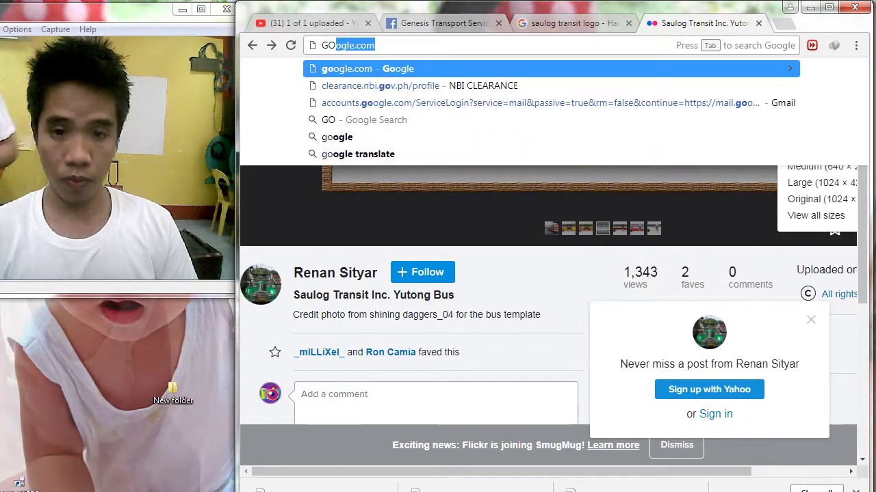
key("Return")
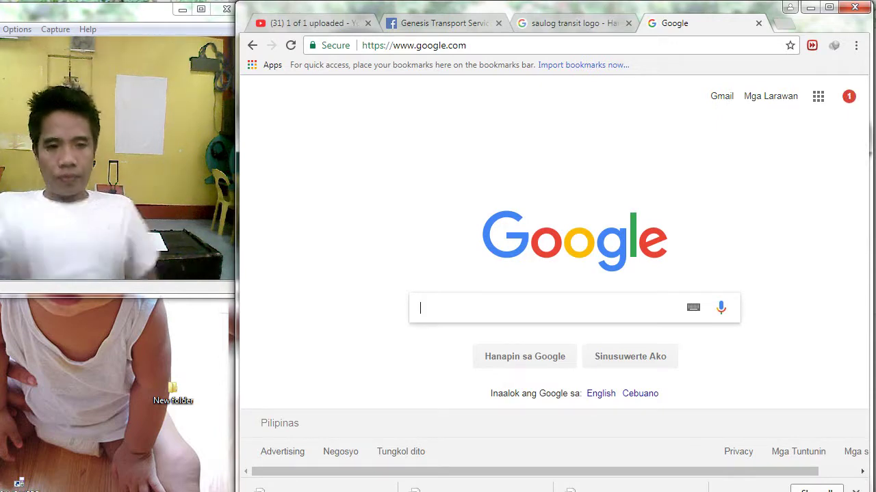
Search Google for "formal attire"
type("FORMALL")
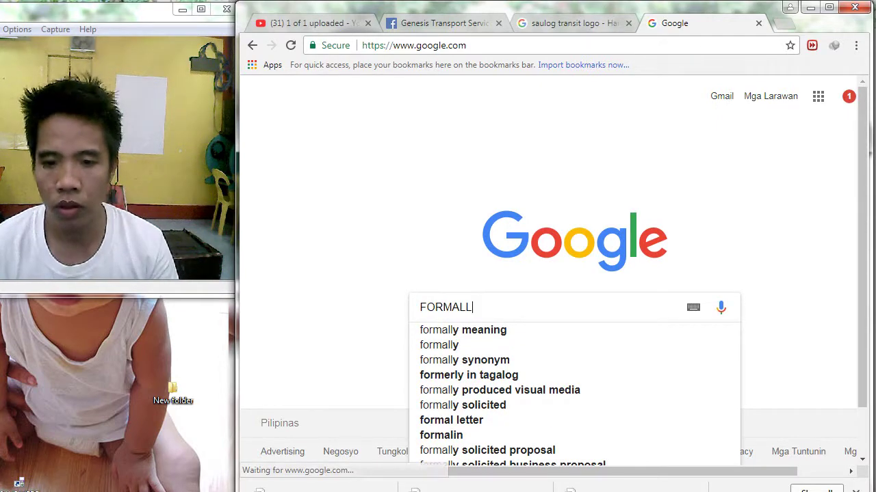
key("BackSpace")
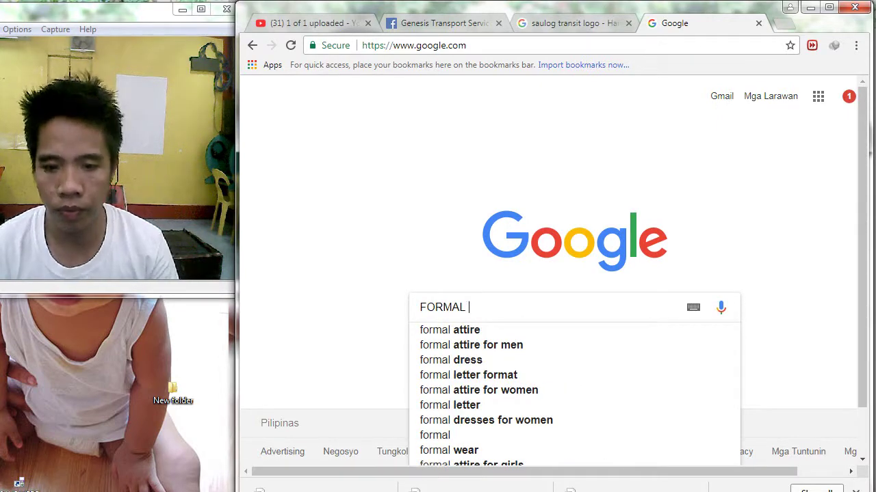
key("Down")
key("Return")
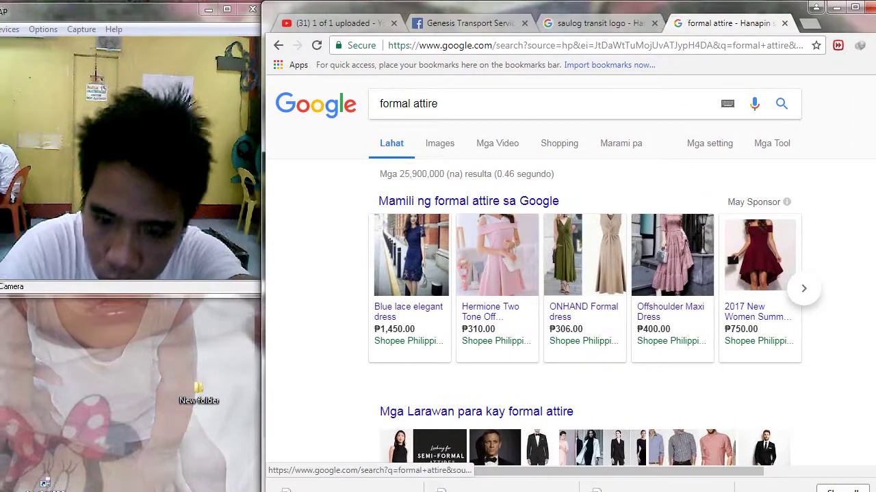
Refine the Google search to "formal attire MEN" and show the image results
left_click(420, 104)
type("MEN")
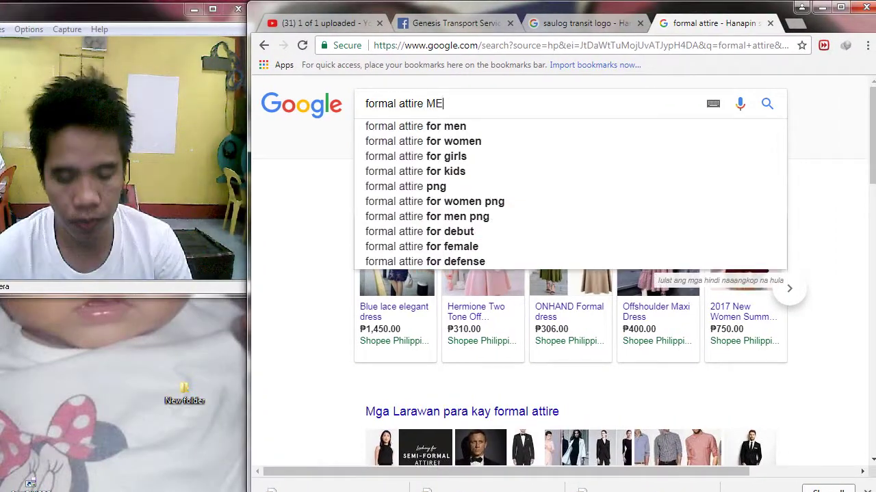
key("Return")
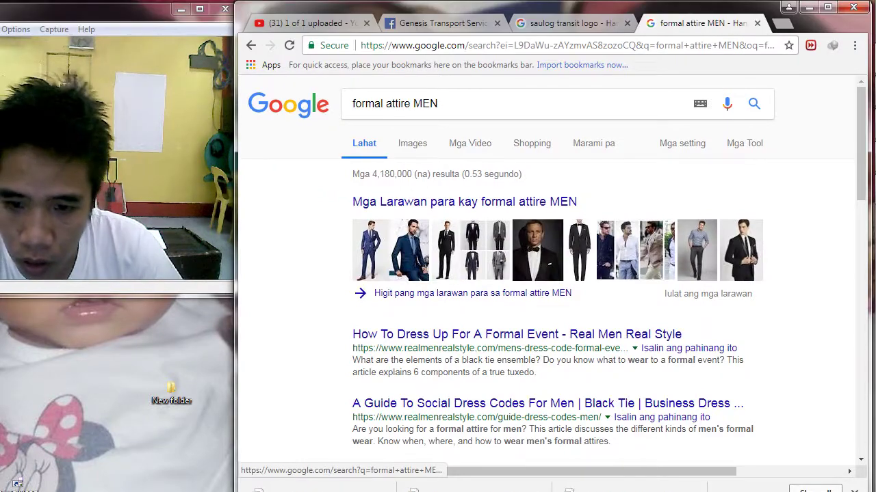
left_click(412, 110)
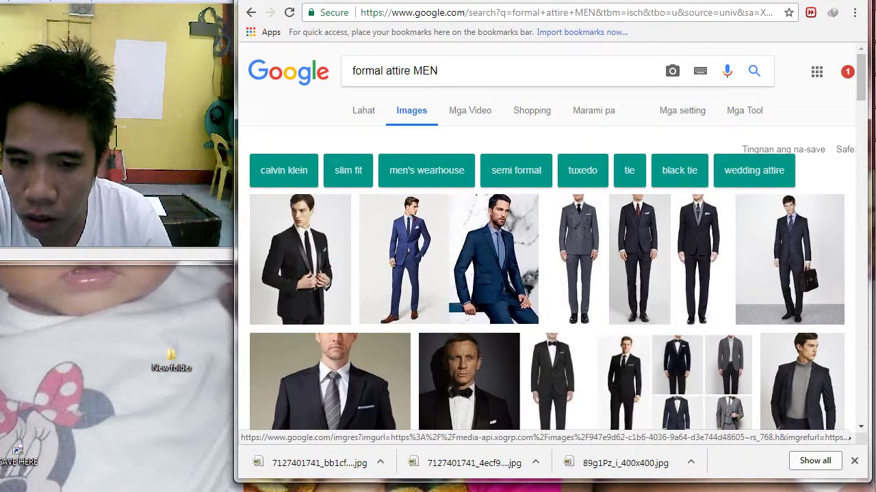
Open The Knot's men's winter wedding guest attire picture, look through its source article and close the article
left_click(674, 383)
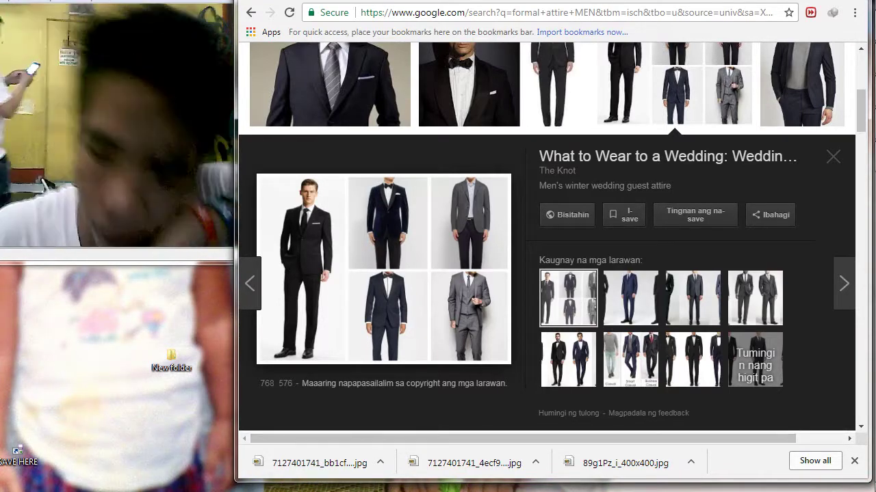
mouse_move(853, 153)
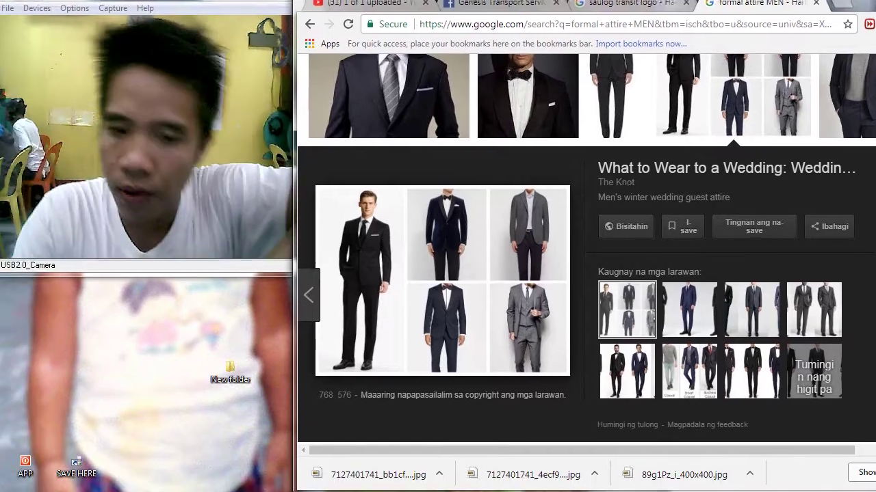
left_click(359, 238)
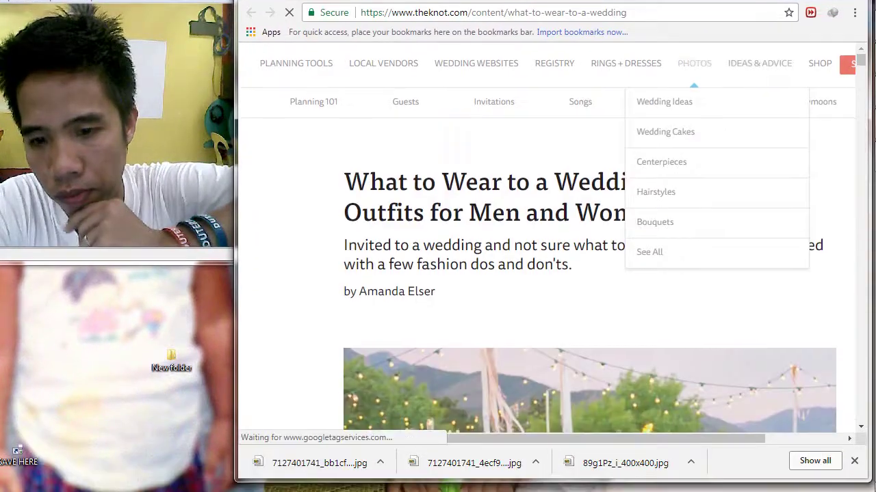
scroll(588, 260, "down", 3)
scroll(588, 260, "down", 20)
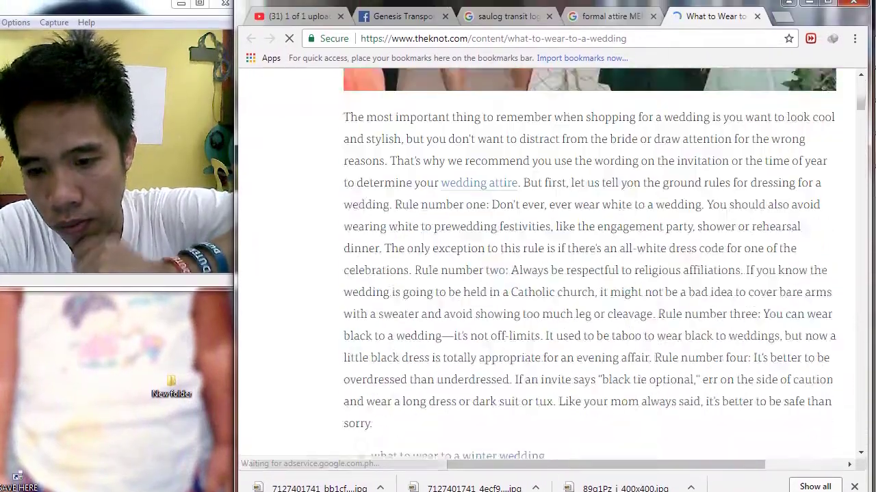
scroll(638, 215, "down", 20)
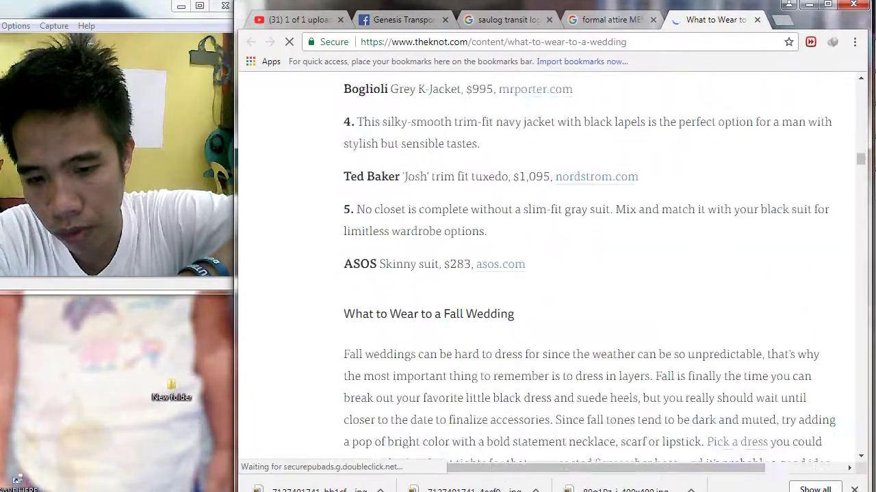
scroll(638, 214, "down", 4)
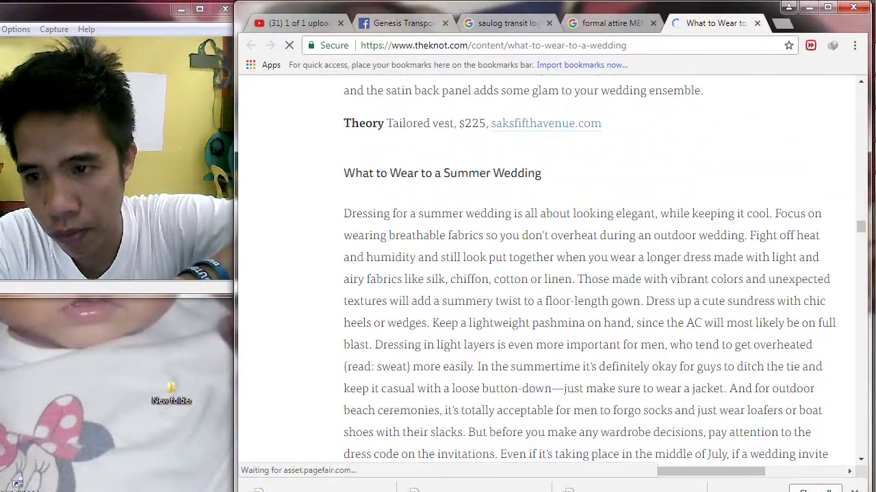
left_click(757, 22)
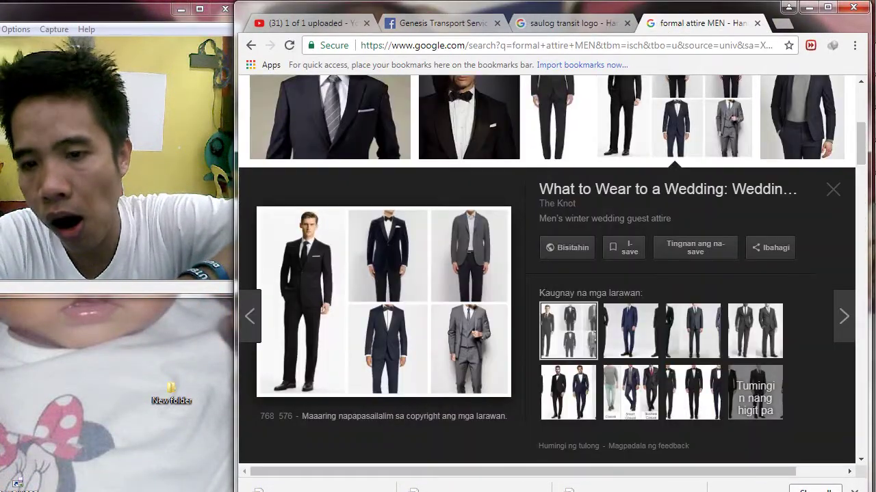
Open D'Marge's picture of three formal suits from the image results and look through its source article on formal and semi formal
scroll(674, 301, "up", 3)
left_click(674, 287)
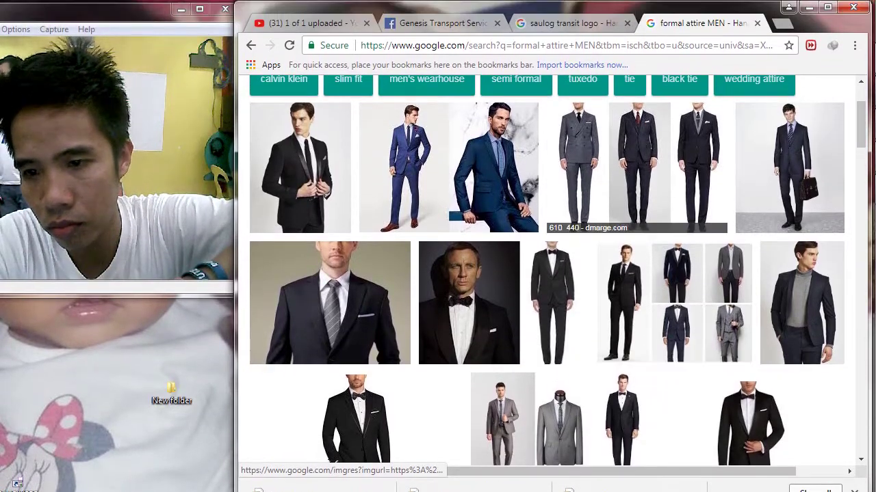
left_click(636, 135)
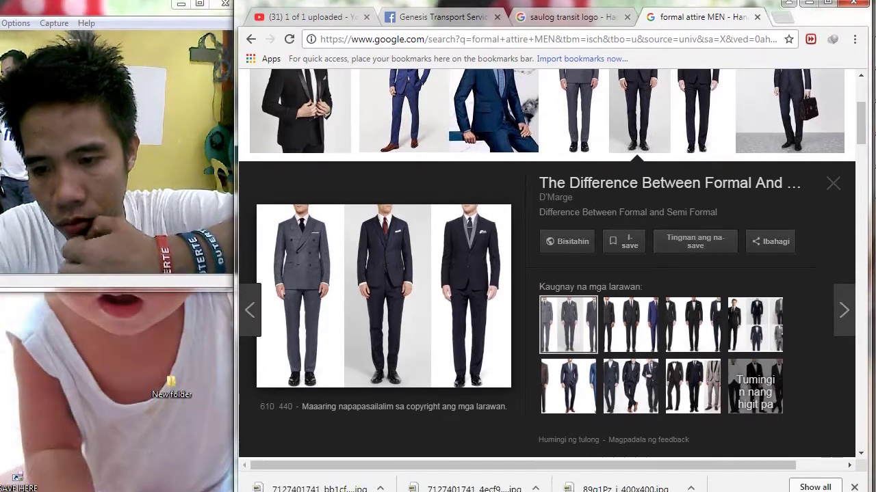
left_click(567, 241)
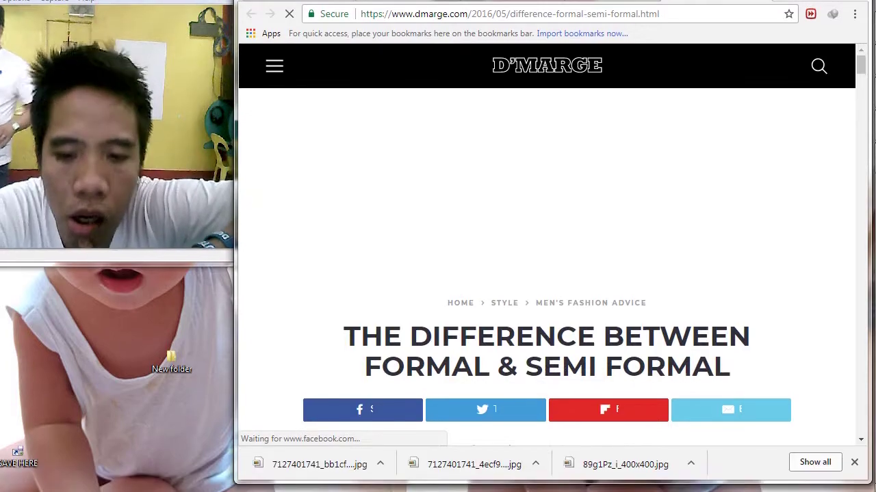
scroll(547, 287, "down", 10)
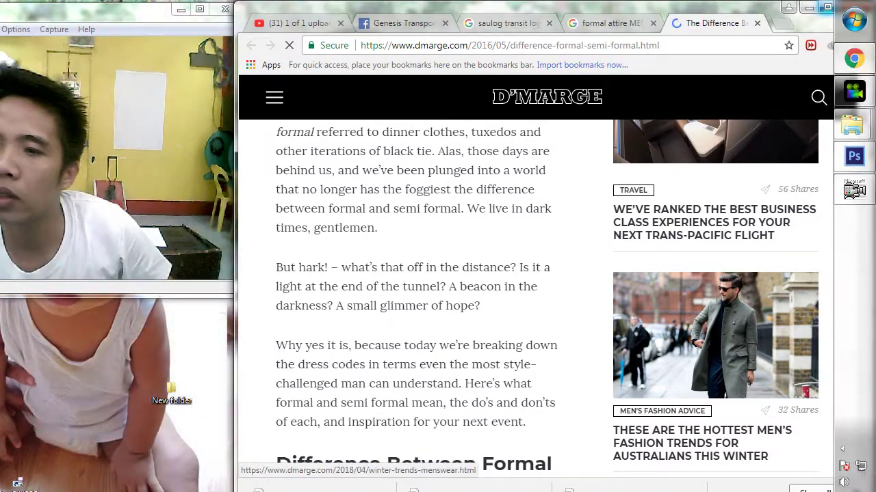
Minimize and restore Chrome, and open the Gmail inbox in place of the D'Marge article
left_click(809, 6)
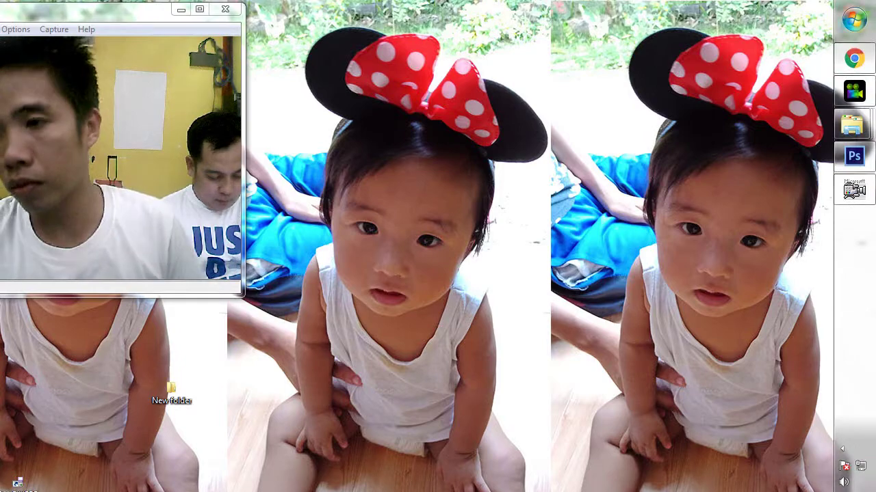
left_click(862, 62)
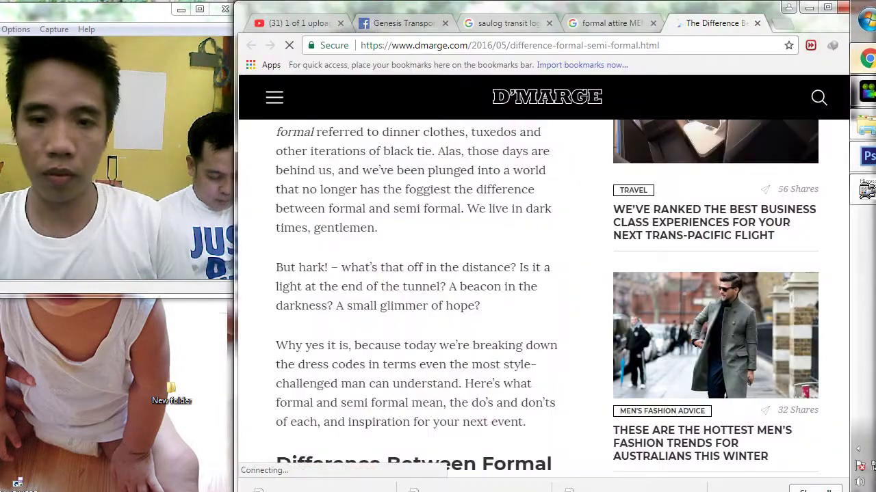
left_click(510, 45)
type("GM")
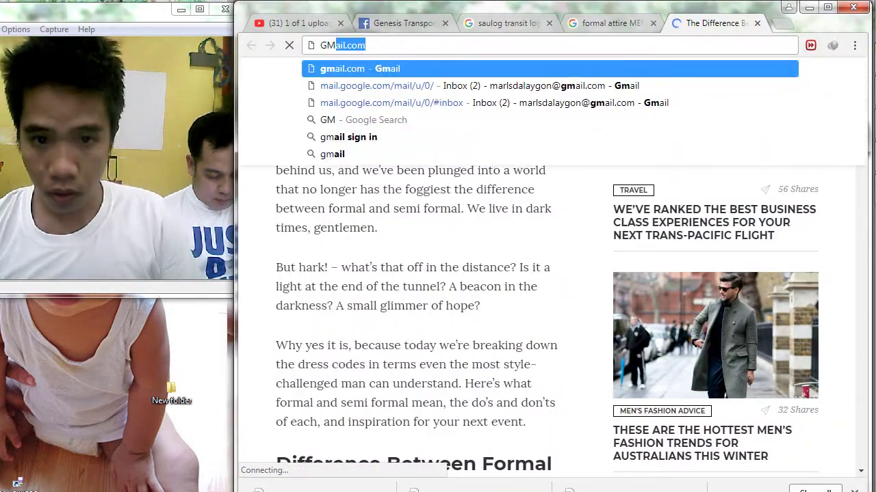
key("Return")
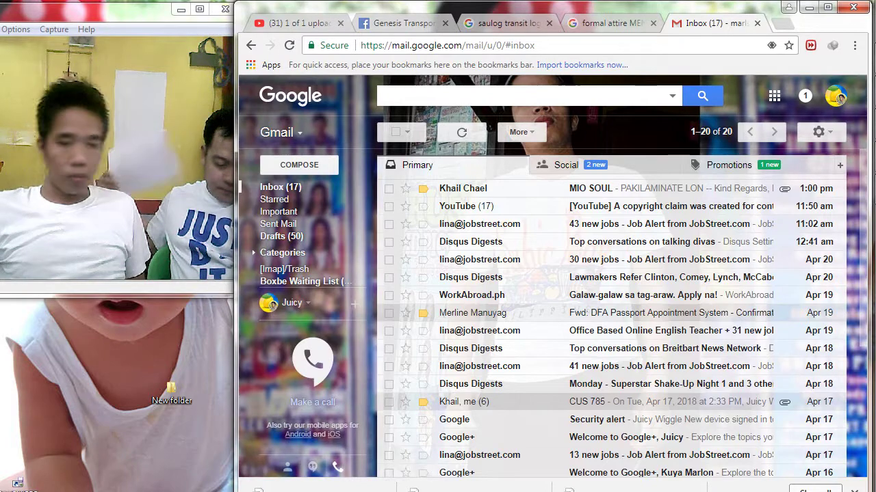
Open the MIO SOUL e-mail and examine both halves of its attachment mio soul ORCR.pdf
mouse_move(874, 131)
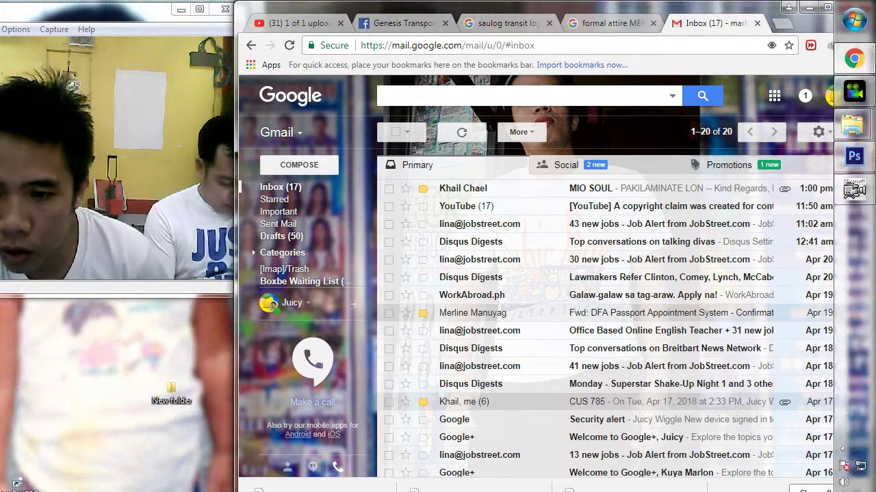
left_click(609, 188)
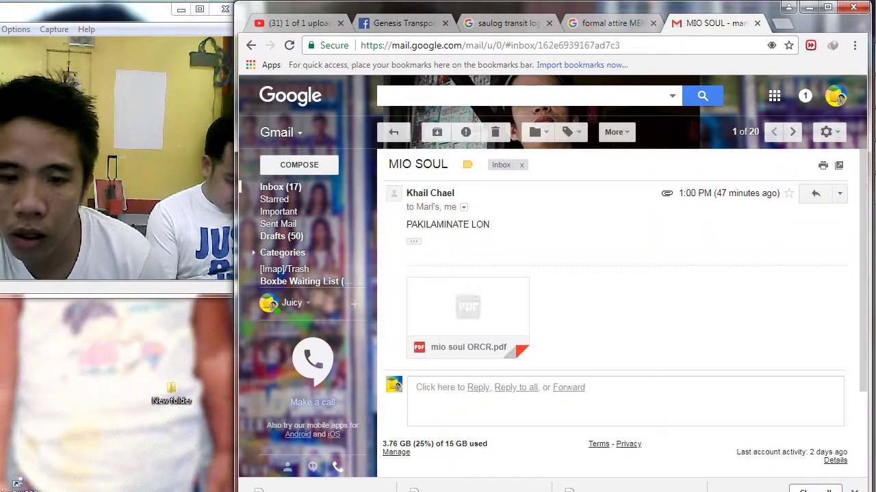
left_click(467, 301)
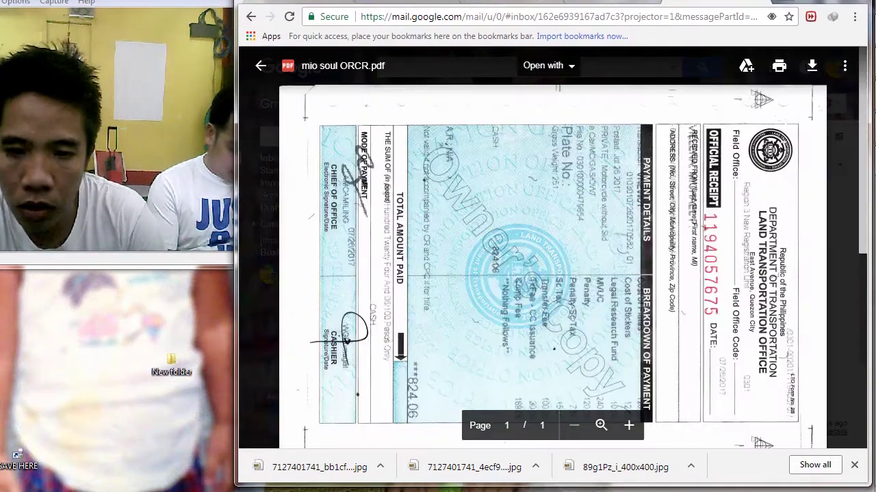
scroll(552, 266, "down", 5)
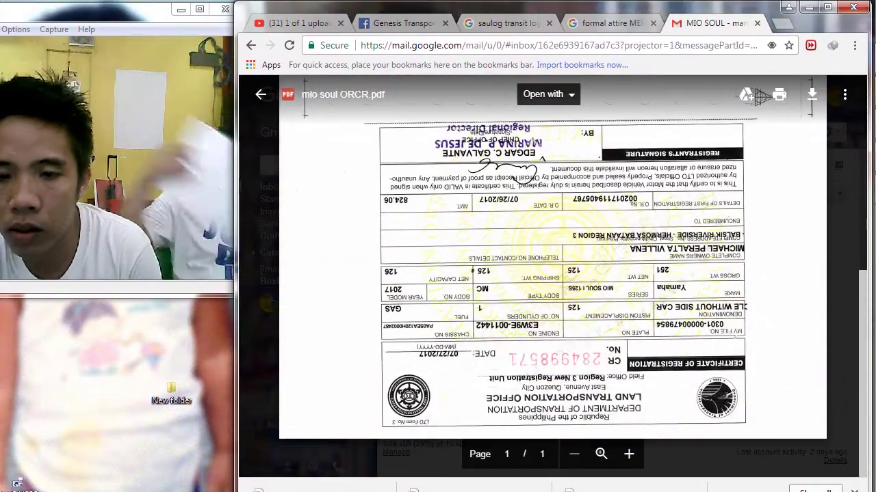
Download mio soul ORCR.pdf to C:\Users and have that path remembered for the Documents category
left_click(812, 94)
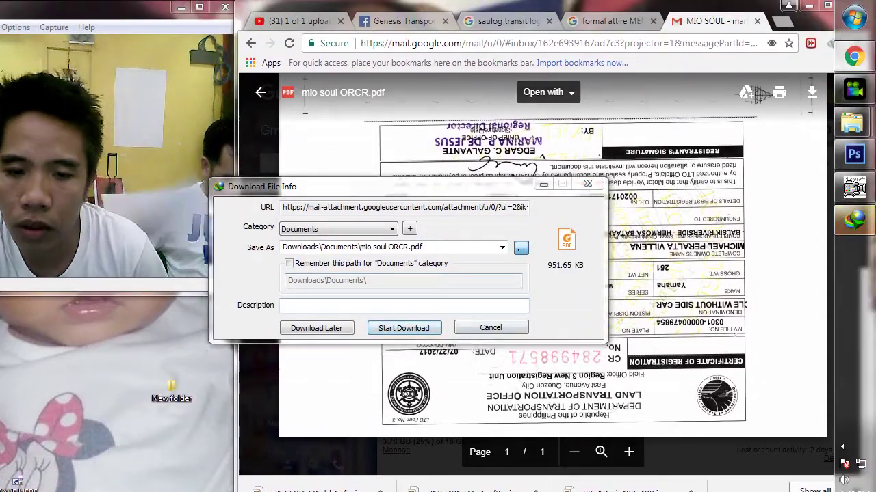
left_click(516, 217)
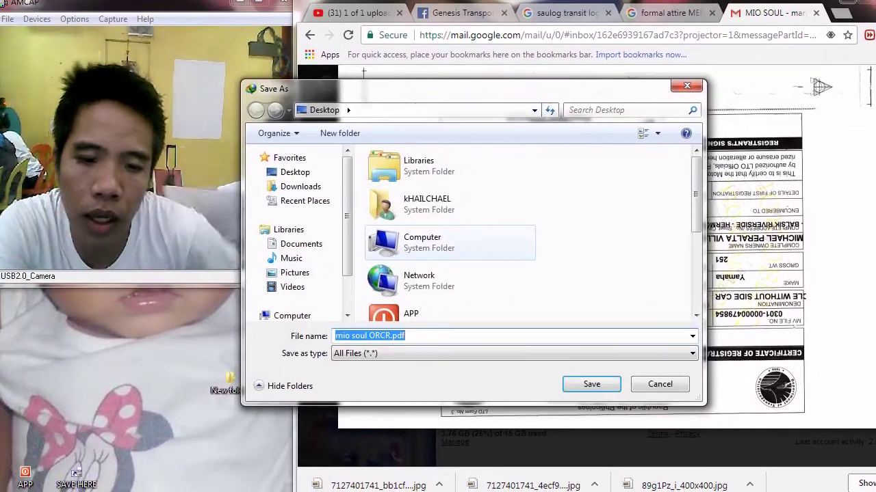
double_click(356, 236)
double_click(396, 181)
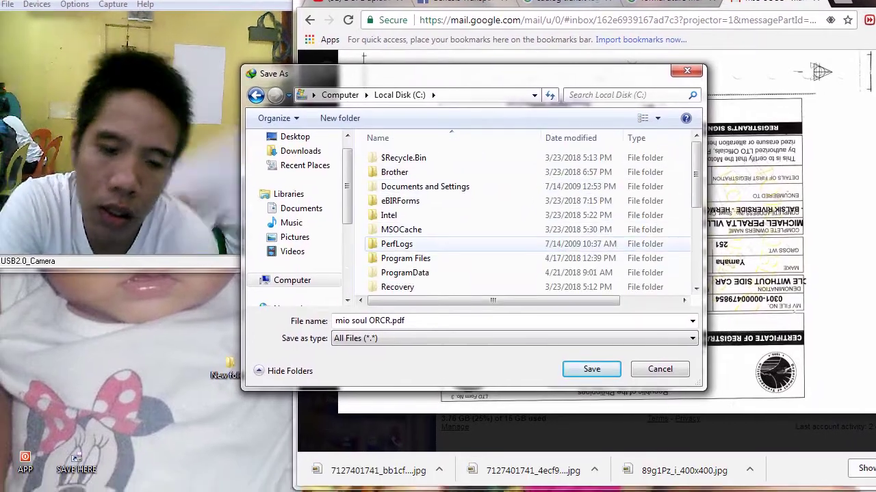
scroll(520, 246, "down", 3)
double_click(397, 211)
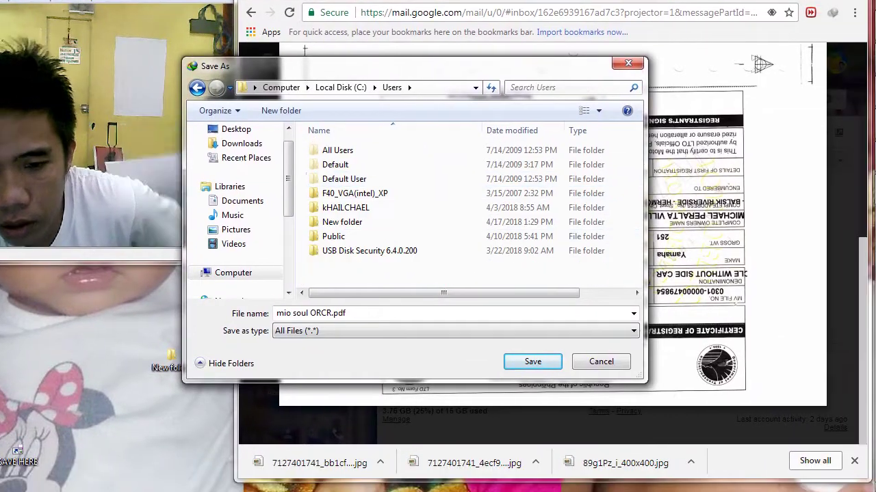
key("Return")
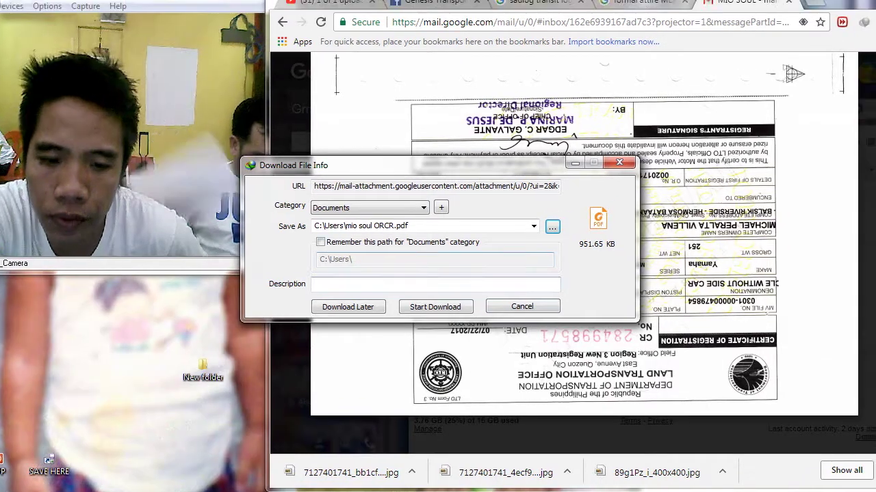
left_click(337, 232)
left_click(452, 298)
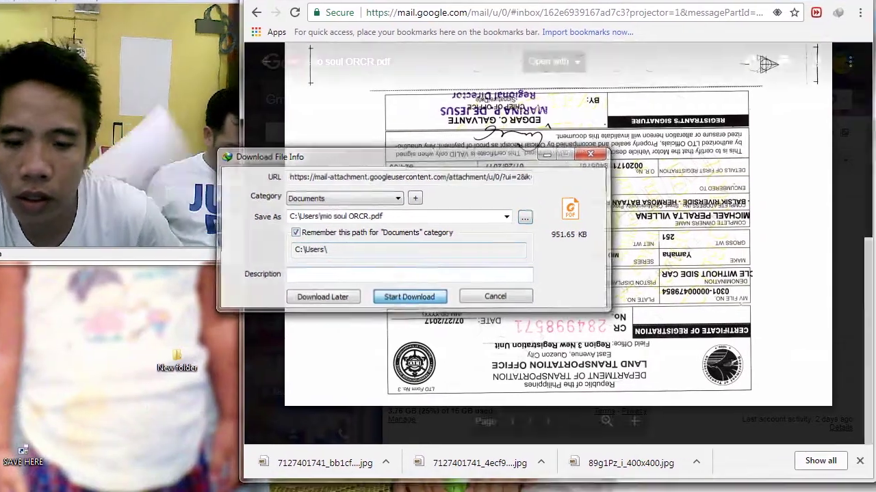
Close the MIO SOUL e-mail, the formal attire MEN image results and the saulog transit logo search
left_click(757, 22)
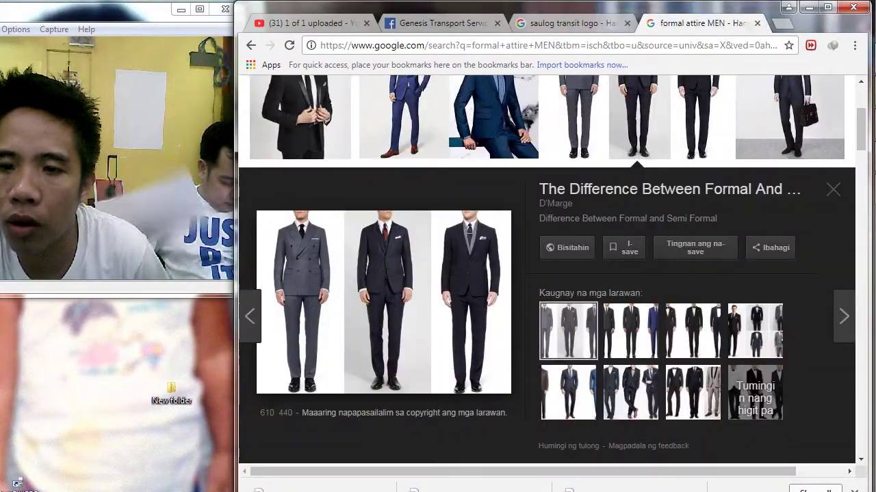
left_click(756, 22)
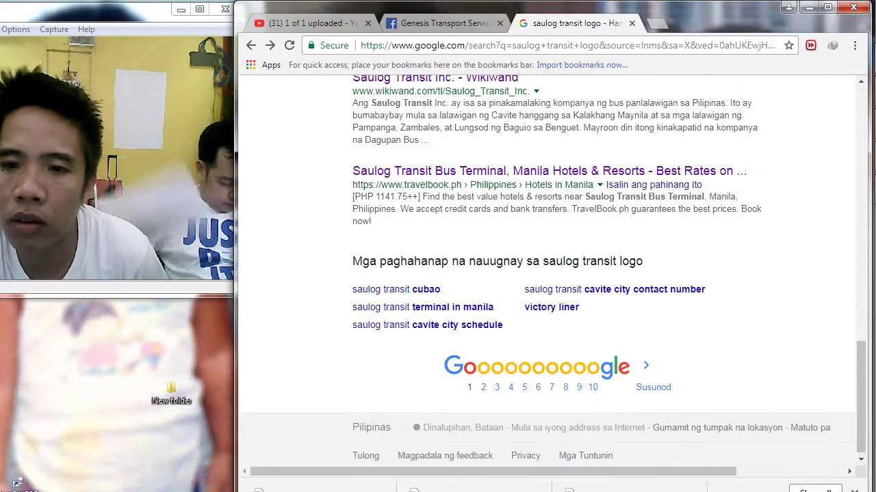
left_click(632, 22)
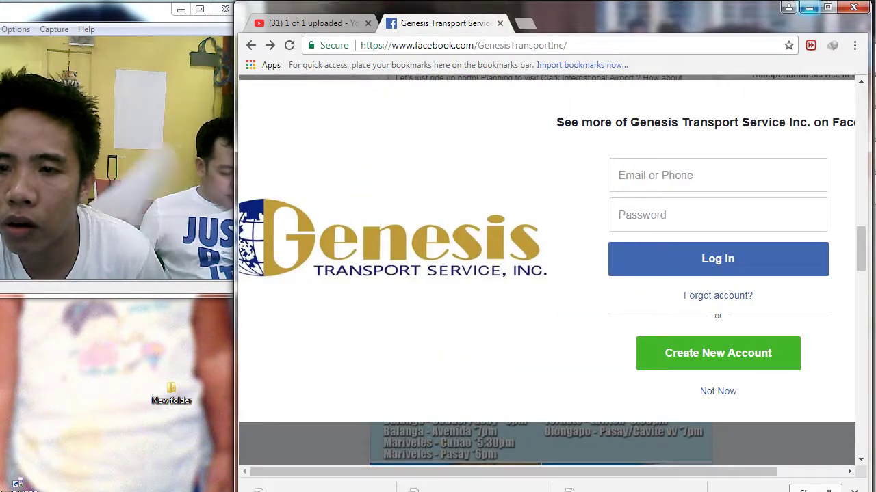
Load Google in a new browser tab and open the Gmail inbox from there
key("ctrl+t")
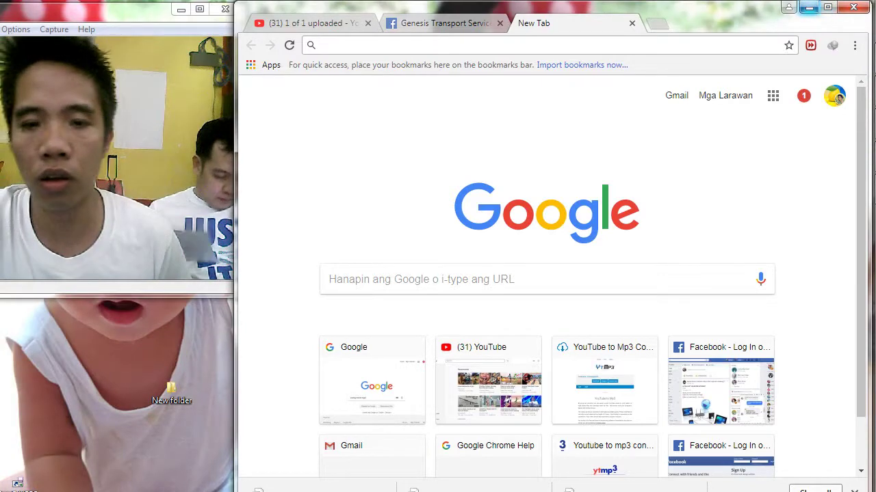
type("GO")
key("Return")
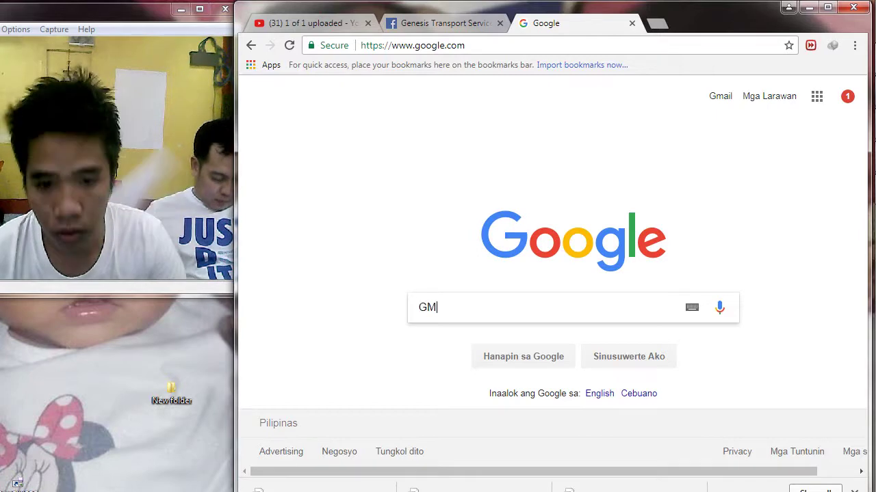
key("Down")
key("Return")
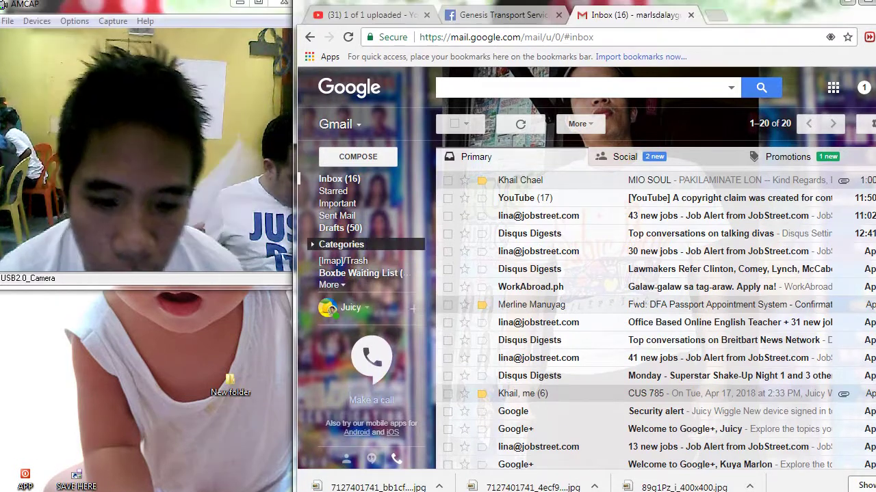
Look through the Updates category and the drafts, return to the inbox, and open and close a blank message
left_click(340, 253)
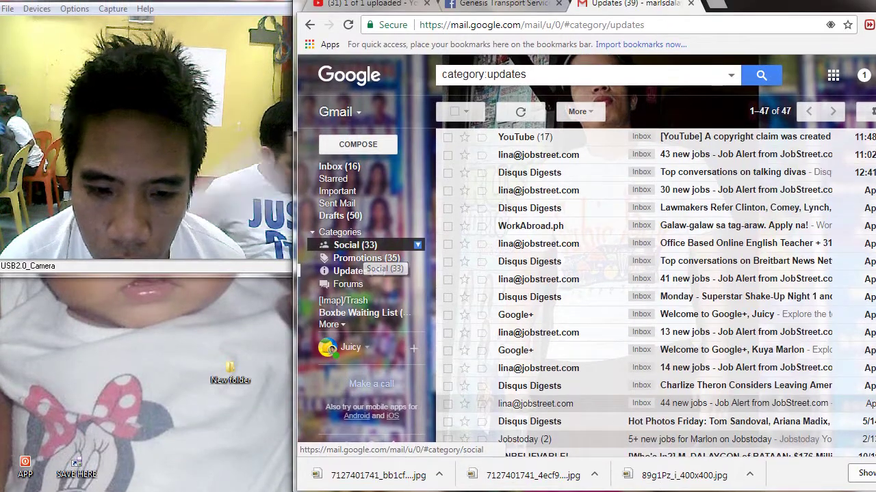
left_click(361, 233)
left_click(340, 228)
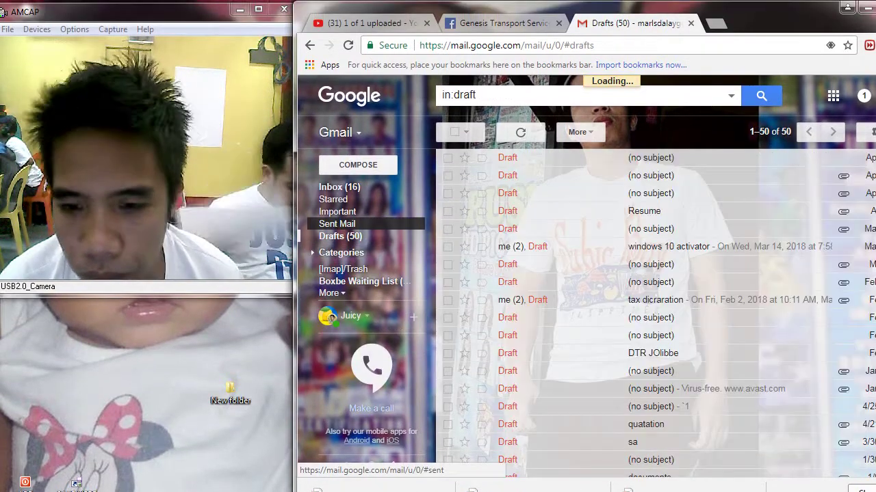
left_click(339, 186)
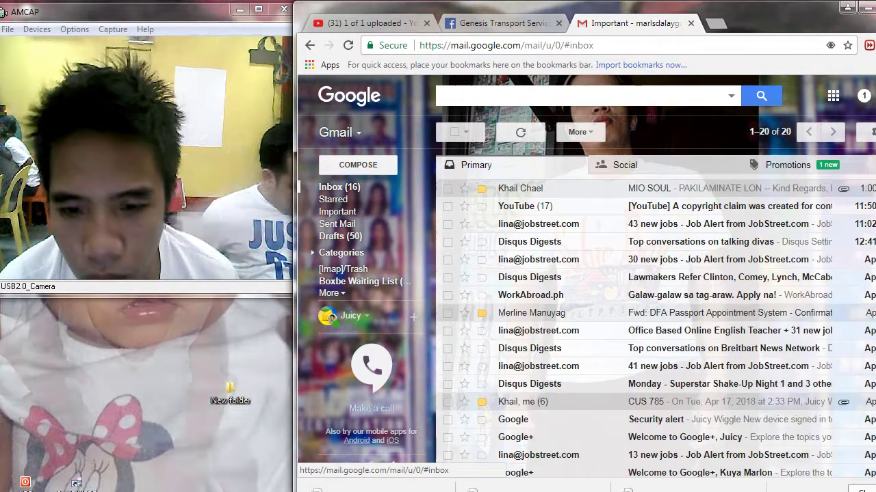
left_click(358, 165)
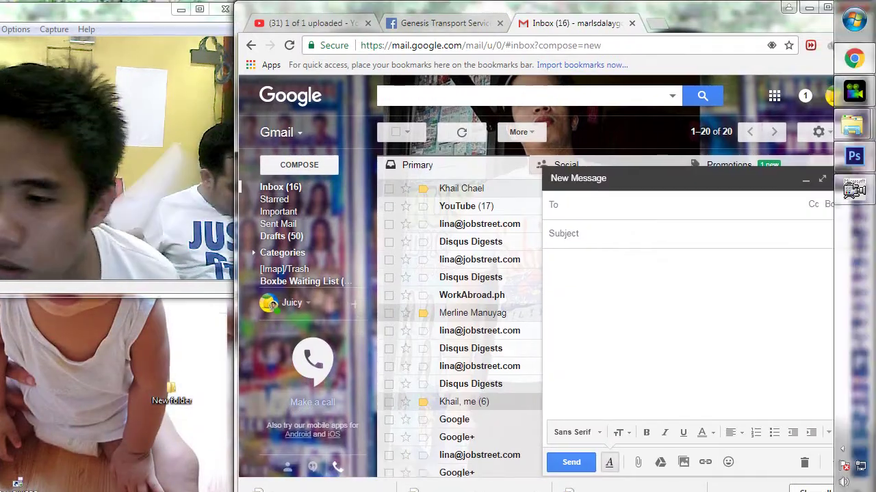
left_click(838, 178)
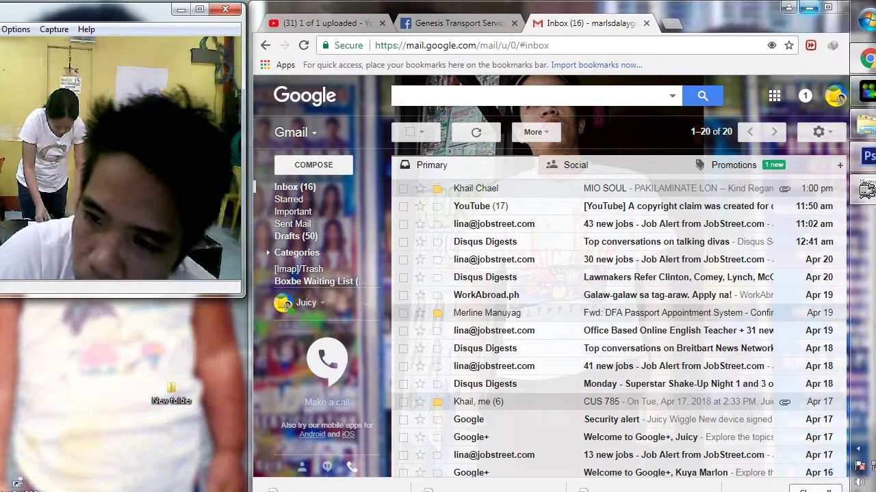
Switch to Photoshop, close the Properties and Info panel group, and view the man in 3R Sample-Male.png up close
left_click(802, 8)
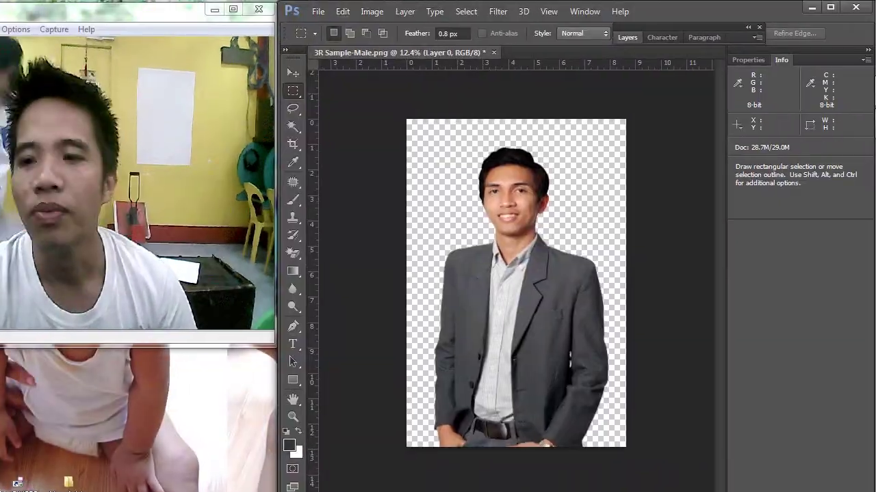
left_click(867, 60)
left_click(819, 115)
scroll(593, 273, "down", 4)
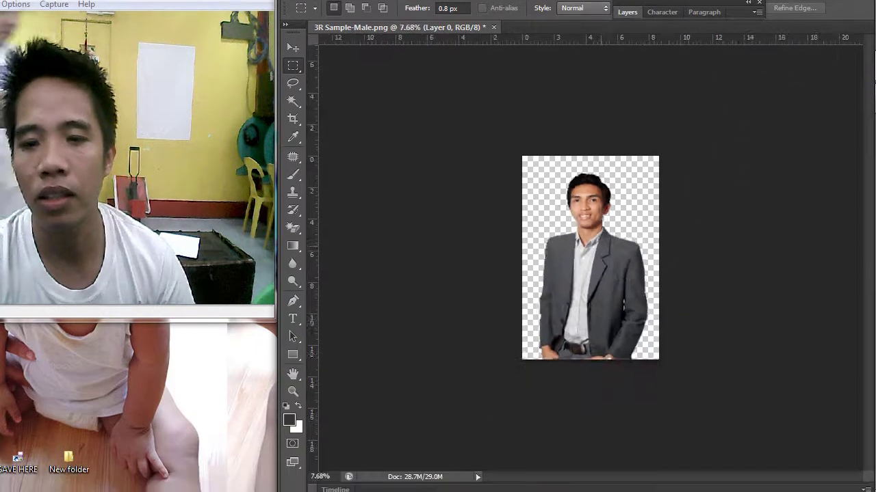
scroll(593, 273, "up", 6)
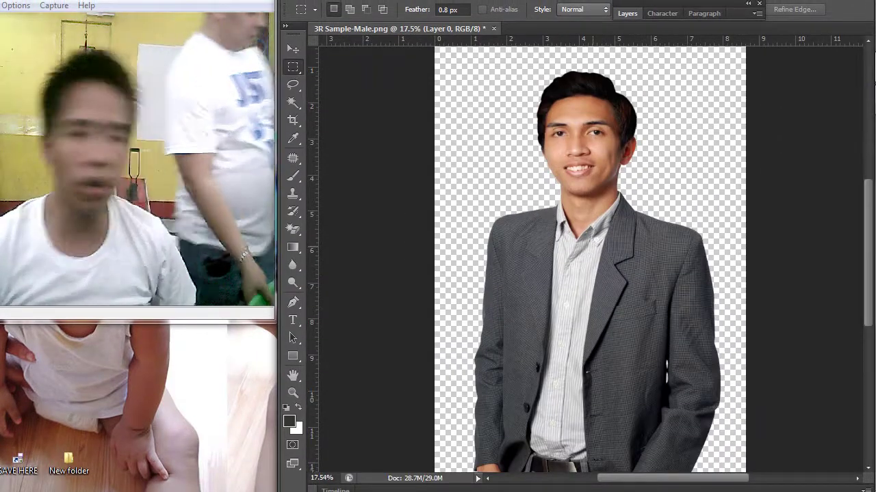
scroll(650, 324, "down", 4)
scroll(650, 324, "up", 4)
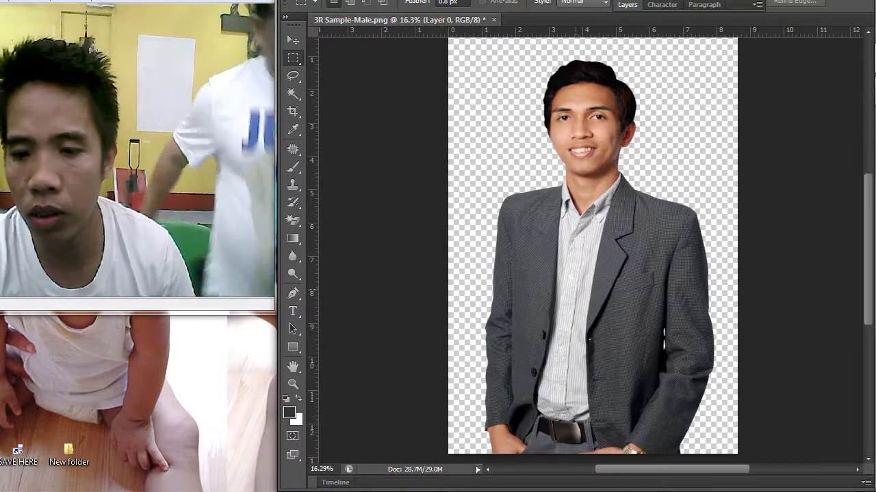
Select all of Layer 0, stretch the man in the grey suit slightly wider with Free Transform, and recentre him on the canvas
key("ctrl+a")
key("ctrl+t")
scroll(650, 292, "down", 3)
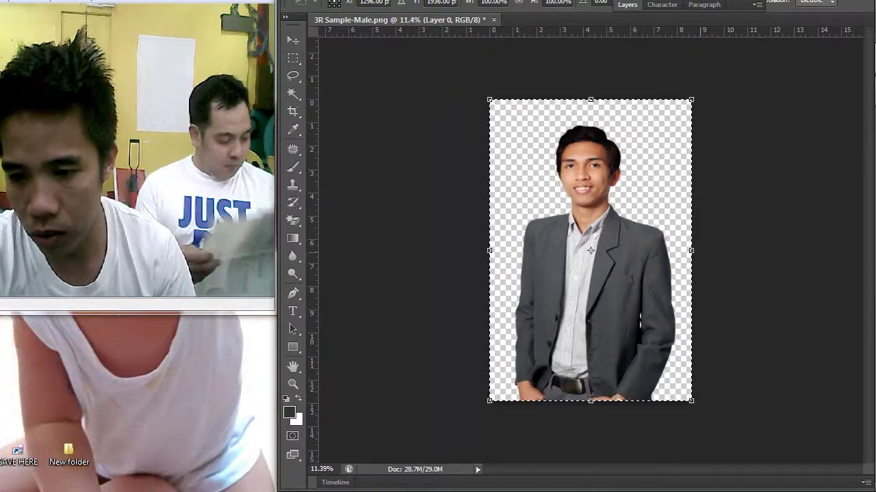
left_click_drag(691, 251, 704, 250)
left_click_drag(632, 255, 625, 254)
key("Return")
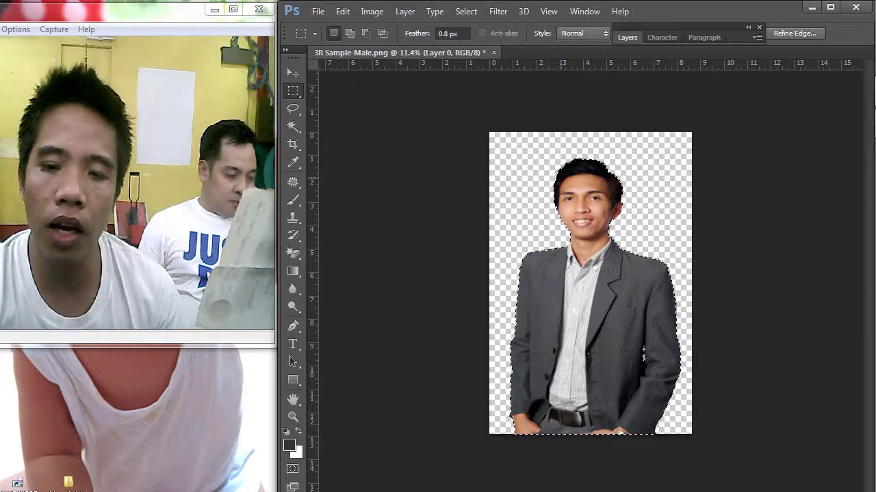
Clear the selection around the man's cutout
right_click(617, 179)
left_click(656, 190)
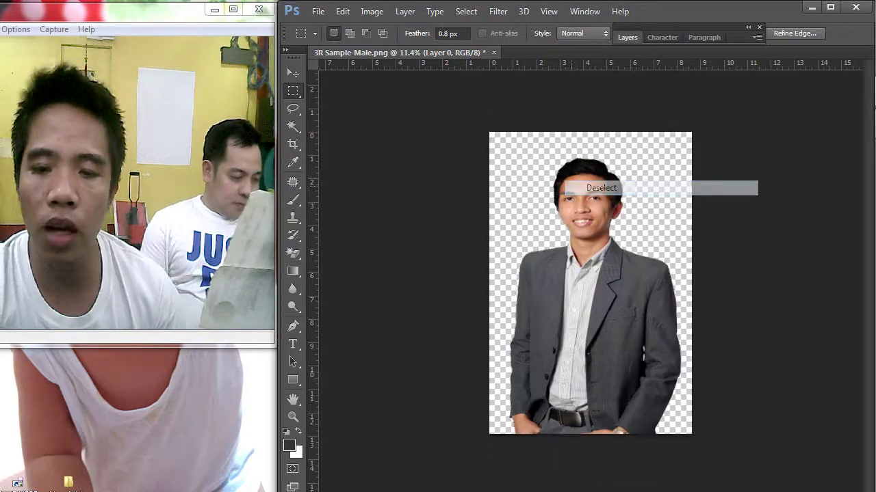
scroll(596, 283, "down", 2)
scroll(538, 251, "up", 6)
Begin a Pen tool path at the left side of the neck and trace down the left collar edge toward the V of the neckline
left_click(292, 274)
left_click(293, 294)
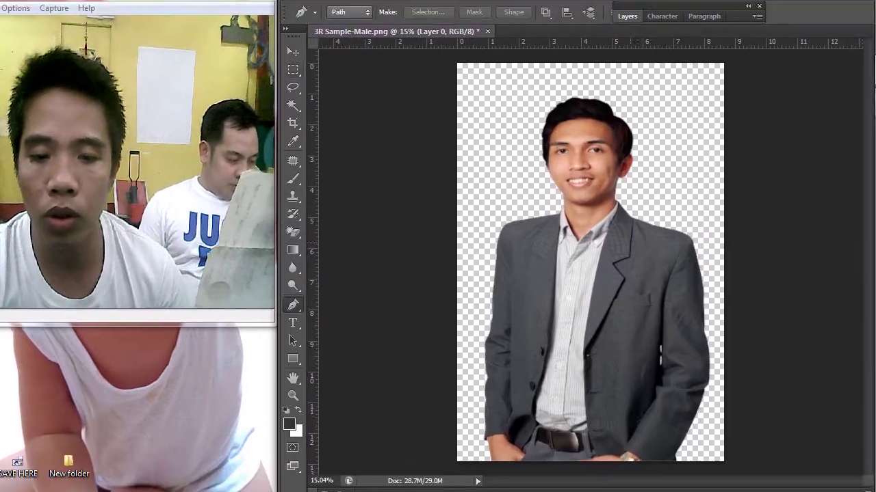
scroll(557, 161, "up", 7)
scroll(523, 236, "up", 10)
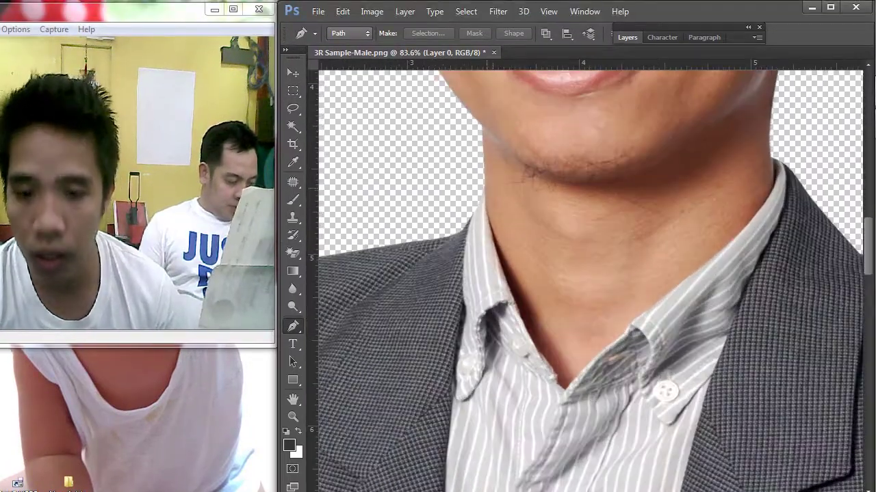
scroll(487, 184, "up", 3, "alt")
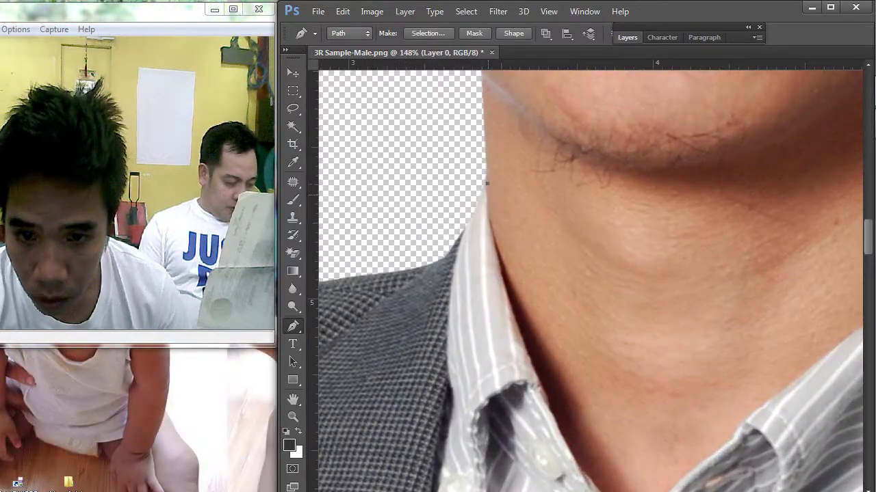
scroll(487, 183, "up", 2, "alt")
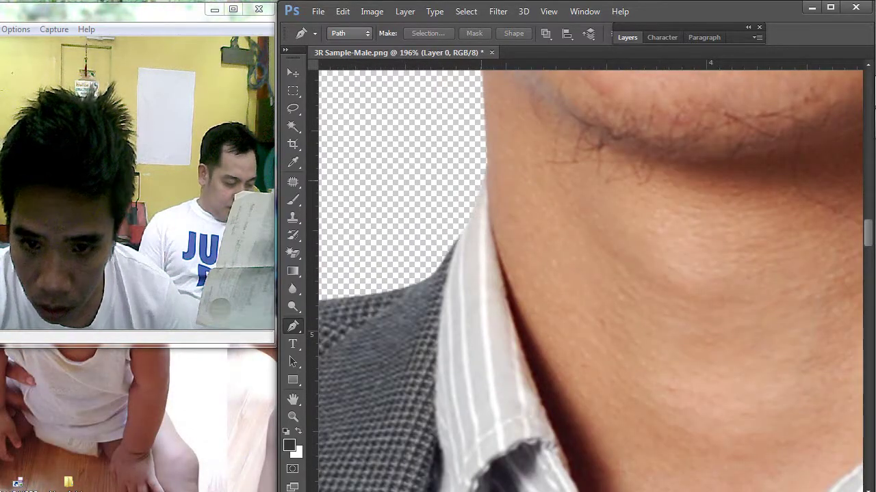
left_click(482, 180)
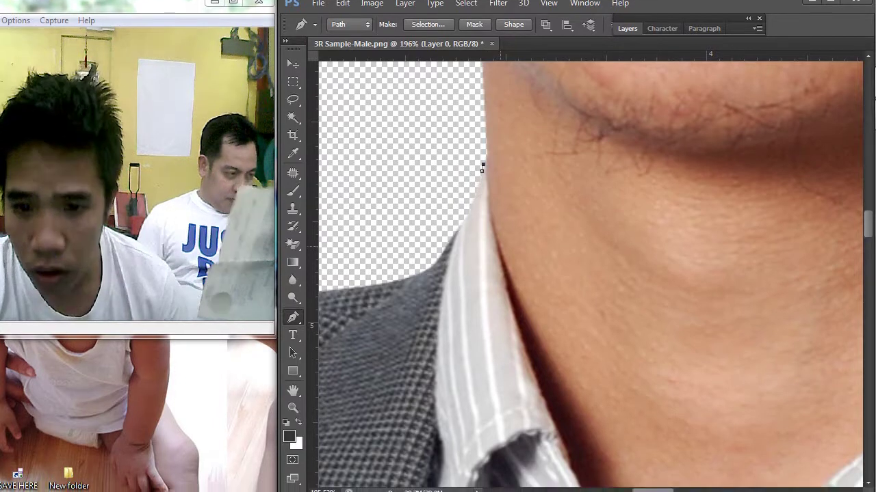
left_click_drag(491, 230, 502, 274)
left_click(498, 246)
key("ctrl+z")
scroll(589, 260, "down", 5)
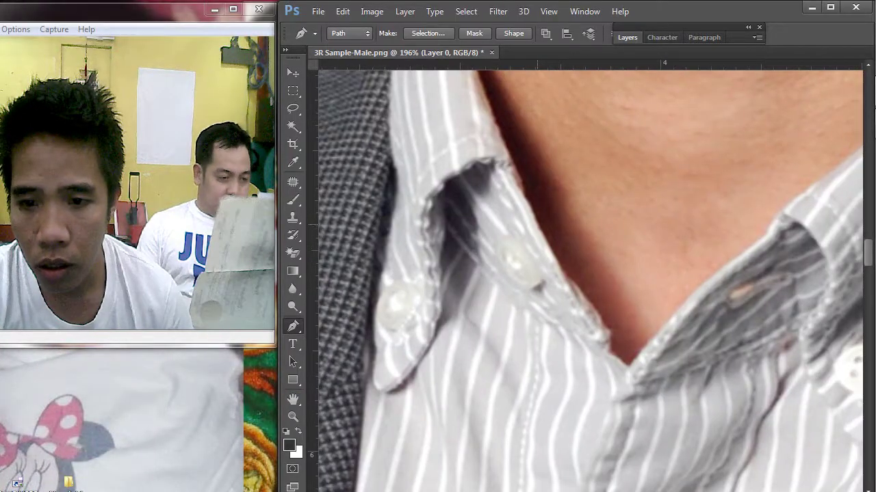
scroll(538, 204, "up", 3)
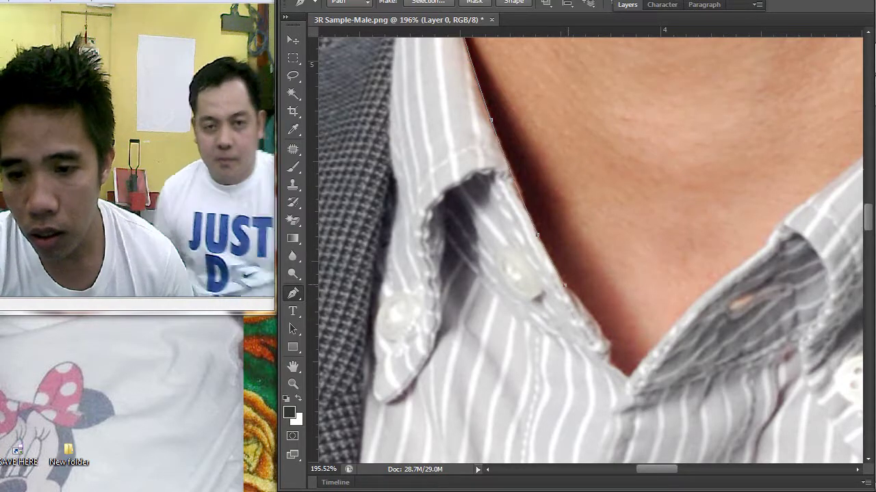
left_click(609, 348)
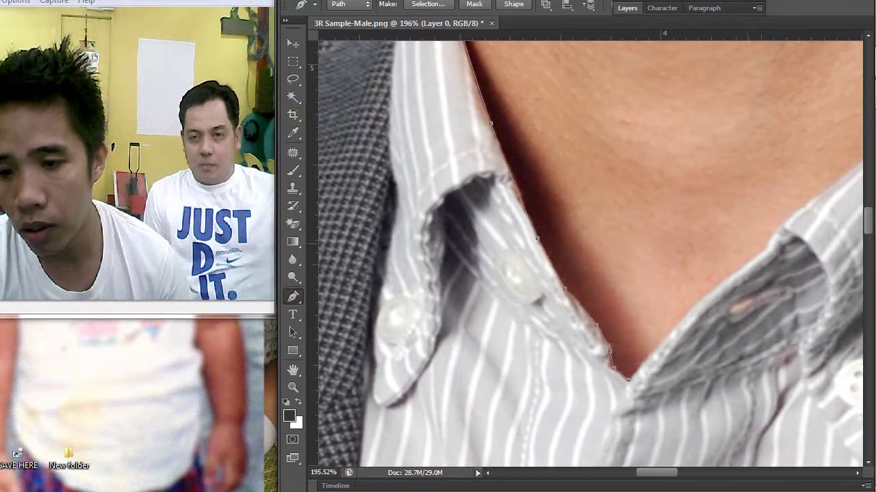
Continue the path from the V of the neckline up the right collar edge to the collar fold
left_click(763, 244)
left_click_drag(705, 301, 699, 295)
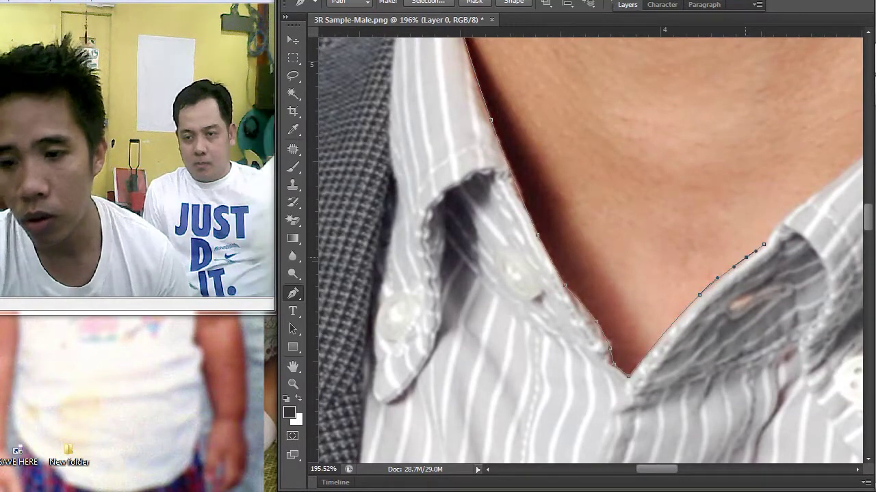
scroll(745, 258, "down", 4)
left_click_drag(746, 255, 529, 341)
scroll(545, 320, "up", 4)
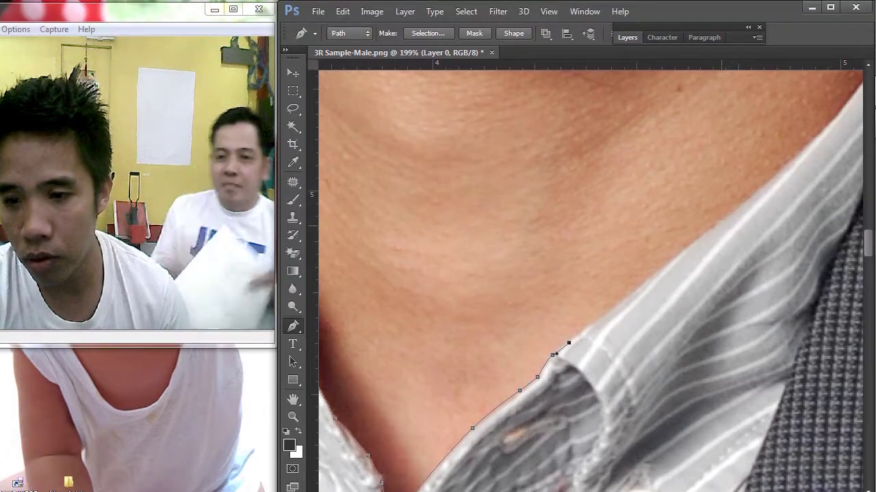
Trace the path up the rest of the right collar to the side of the neck and close it loosely around the head
left_click(725, 218)
scroll(709, 183, "down", 4)
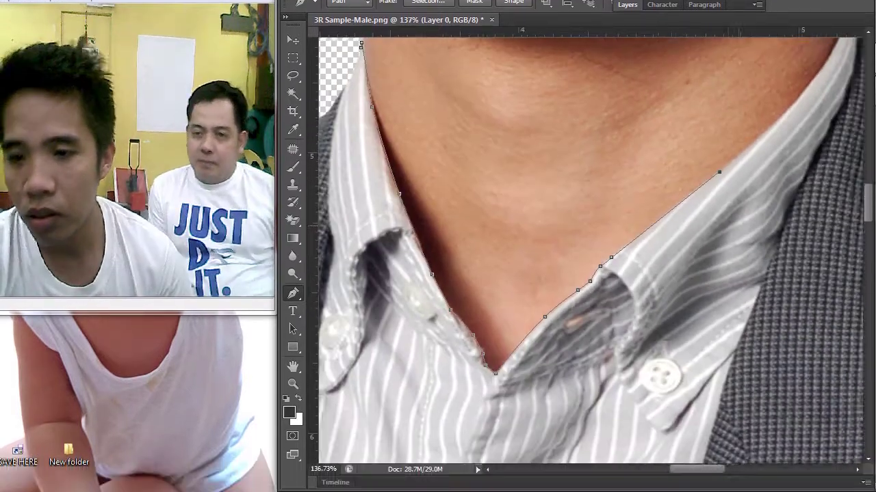
left_click_drag(709, 183, 422, 364)
left_click(546, 232)
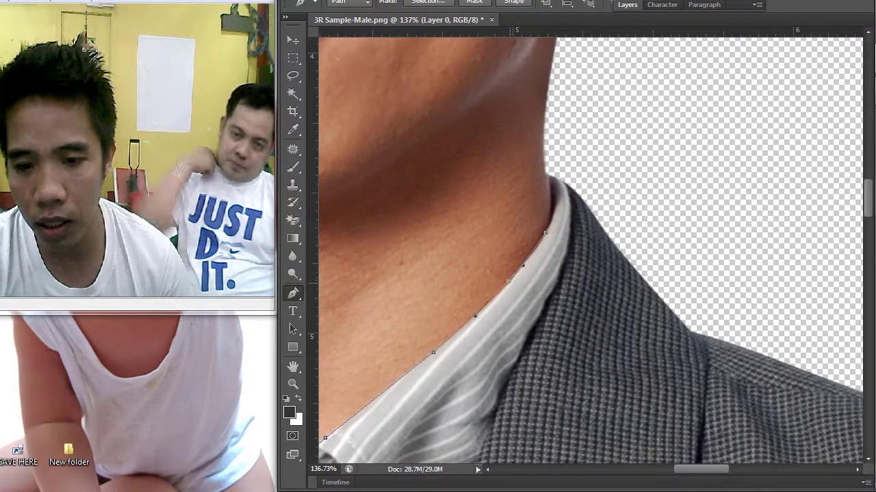
scroll(528, 265, "up", 3)
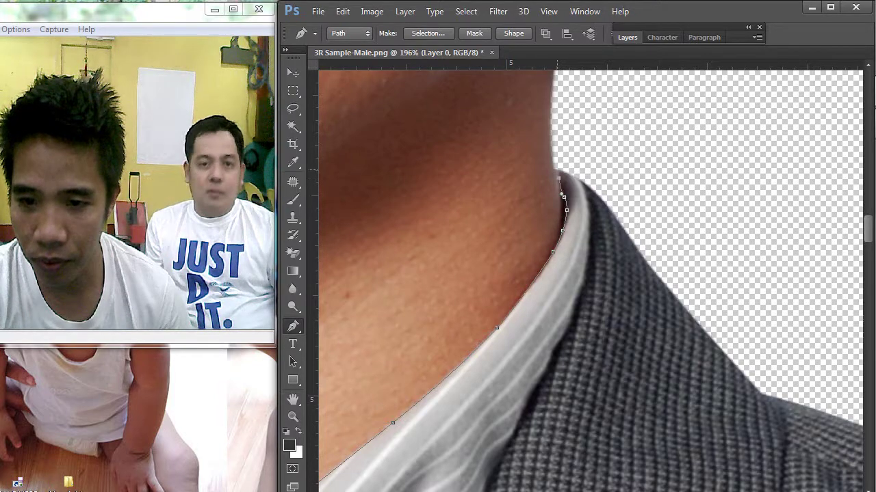
scroll(595, 228, "down", 10)
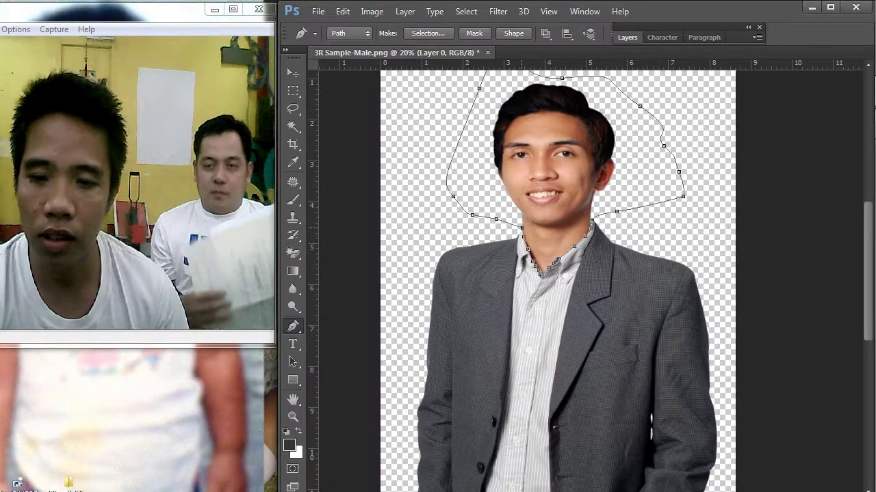
right_click(578, 205)
left_click(625, 284)
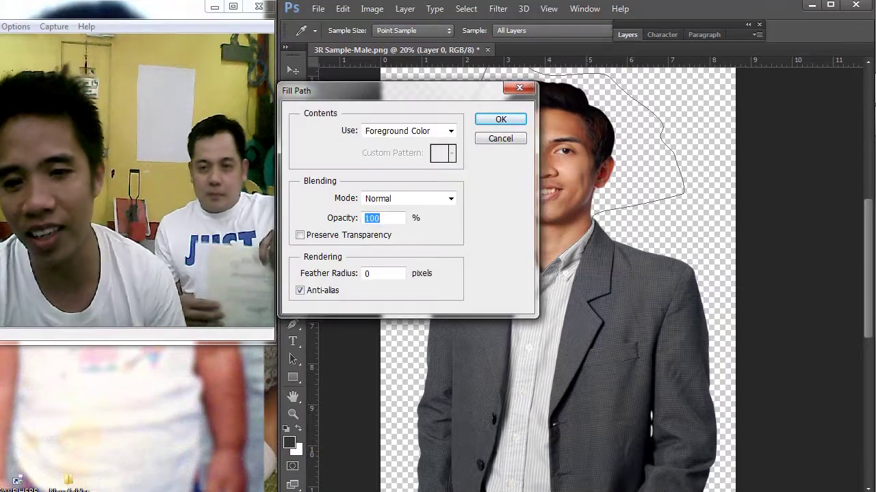
key("Escape")
Convert the path around the head into a selection and delete the head and neck
right_click(596, 166)
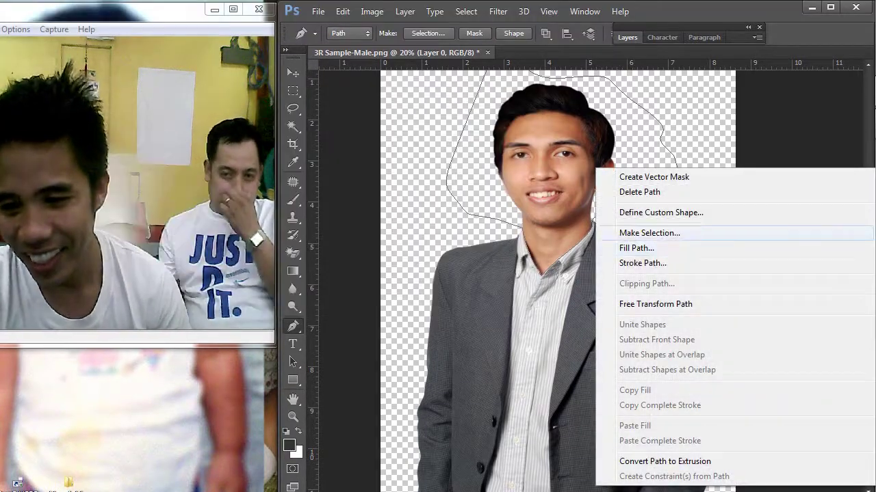
left_click(649, 233)
key("Return")
key("Delete")
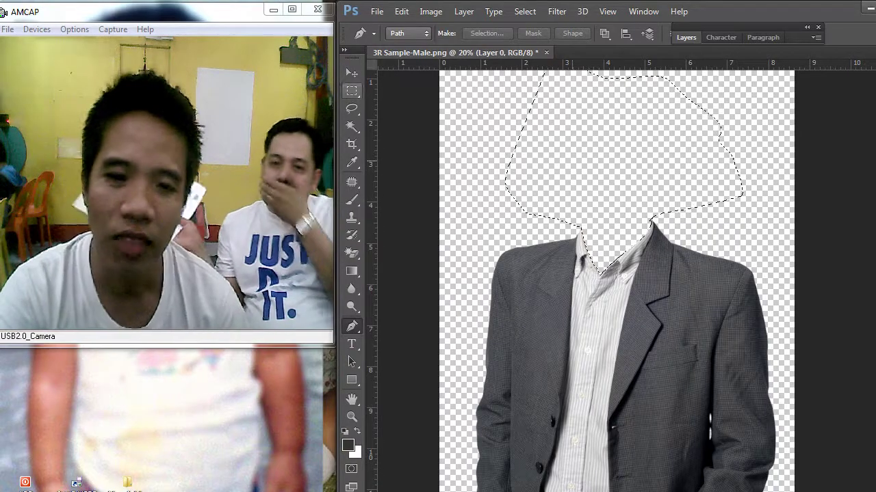
Deselect the emptied head area using the Rectangular Marquee tool
left_click(351, 91)
right_click(659, 184)
left_click(679, 196)
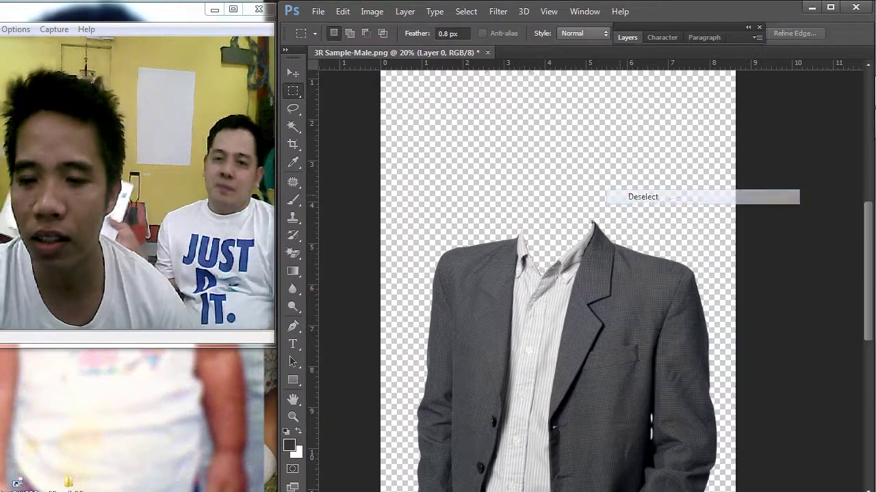
Trace a new Pen path just inside the leftover skin fringe, from the left collar tip down to the V of the neckline
scroll(636, 288, "down", 5)
scroll(636, 287, "up", 10)
scroll(579, 247, "up", 4)
left_click_drag(626, 119, 472, 252)
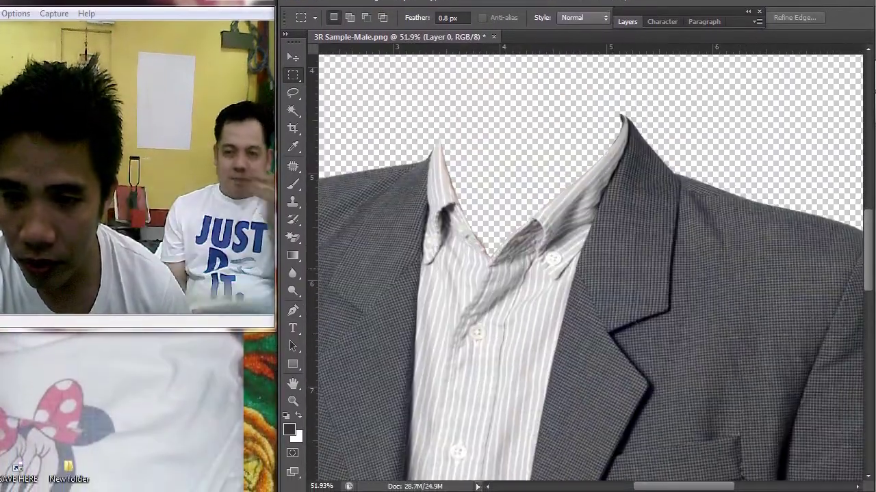
scroll(472, 236, "up", 3)
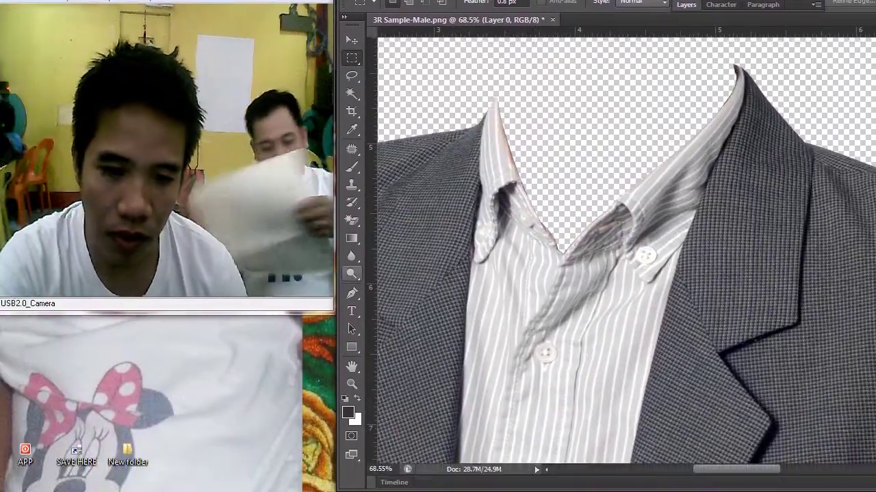
left_click(352, 326)
scroll(528, 138, "up", 8)
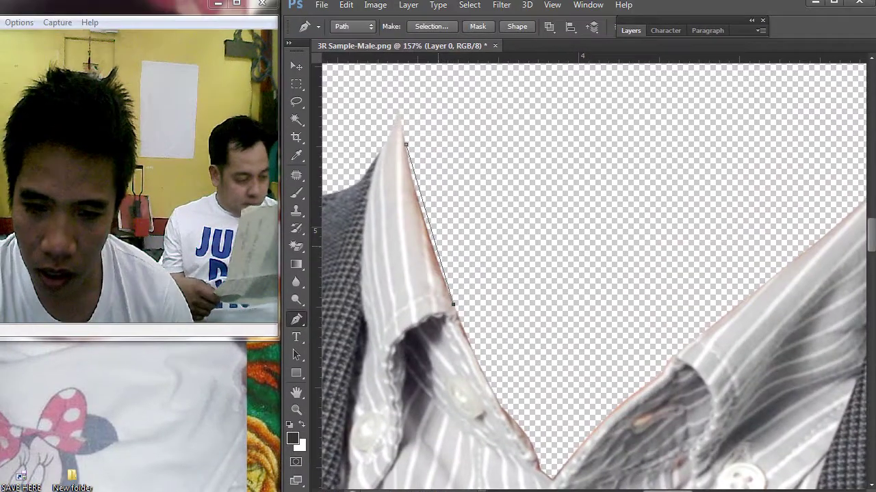
left_click_drag(433, 222, 426, 210)
left_click_drag(438, 243, 438, 242)
left_click(463, 311)
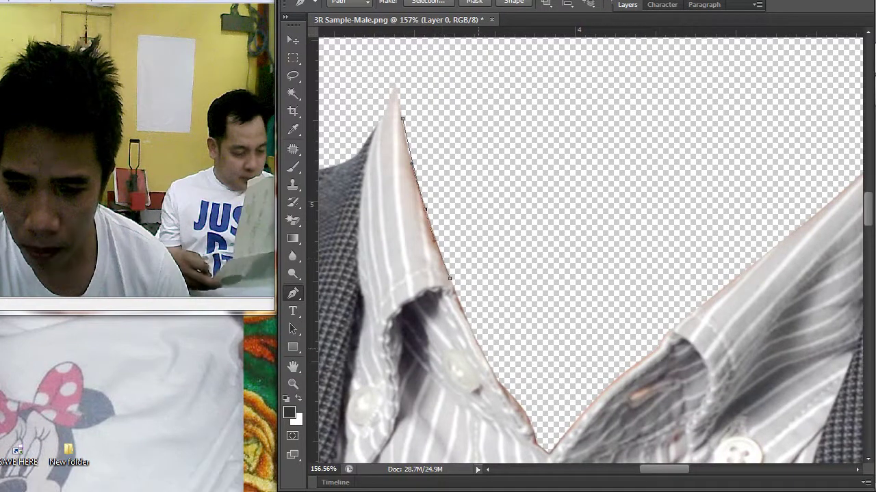
left_click(492, 380)
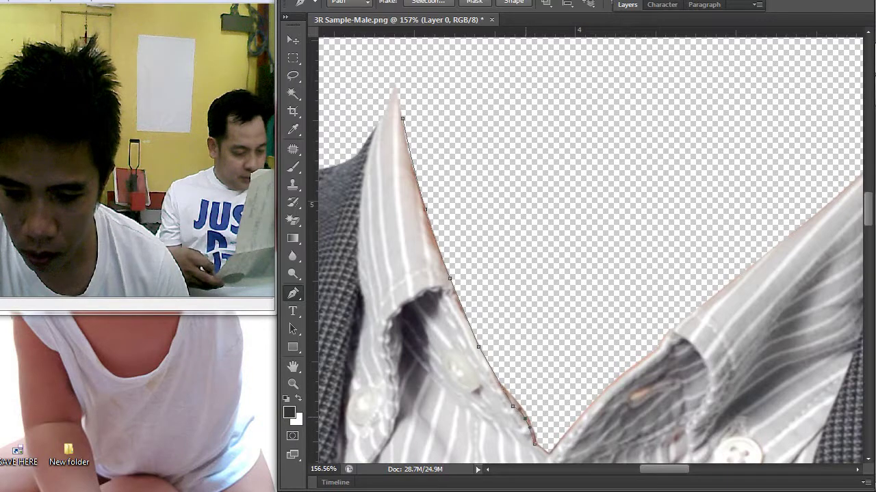
Extend the fringe path from the V of the neckline up the lower right collar edge to the collar fold
left_click_drag(525, 418, 504, 345)
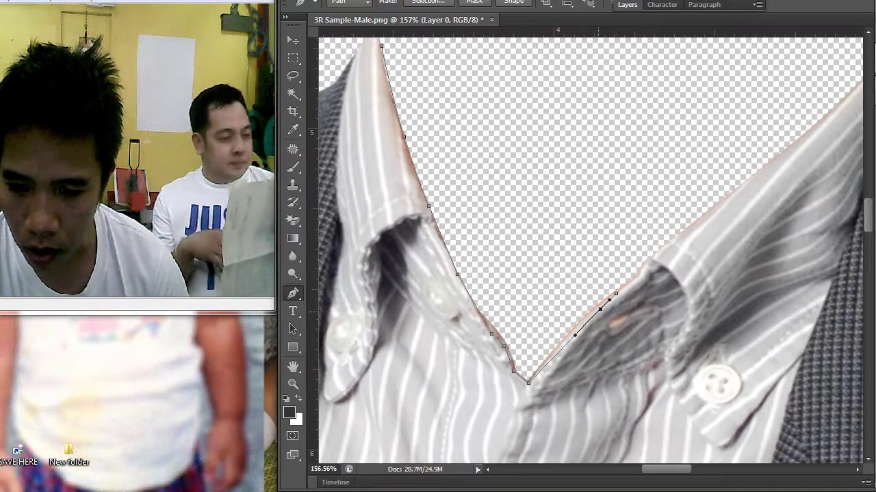
left_click_drag(600, 310, 586, 314)
scroll(627, 303, "up", 3)
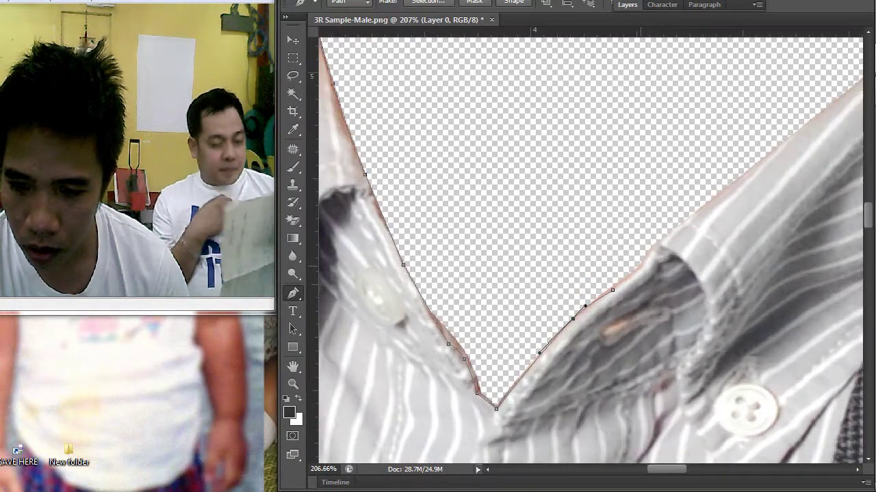
left_click(652, 250)
left_click(660, 241)
scroll(766, 202, "up", 1)
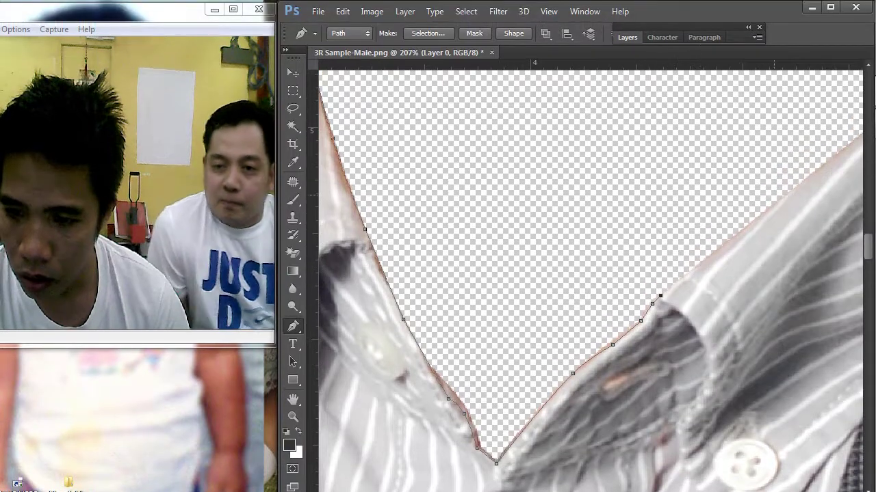
Trace the path along the upper right collar edge toward the collar's peak
scroll(765, 202, "down", 3)
left_click_drag(765, 234, 540, 284)
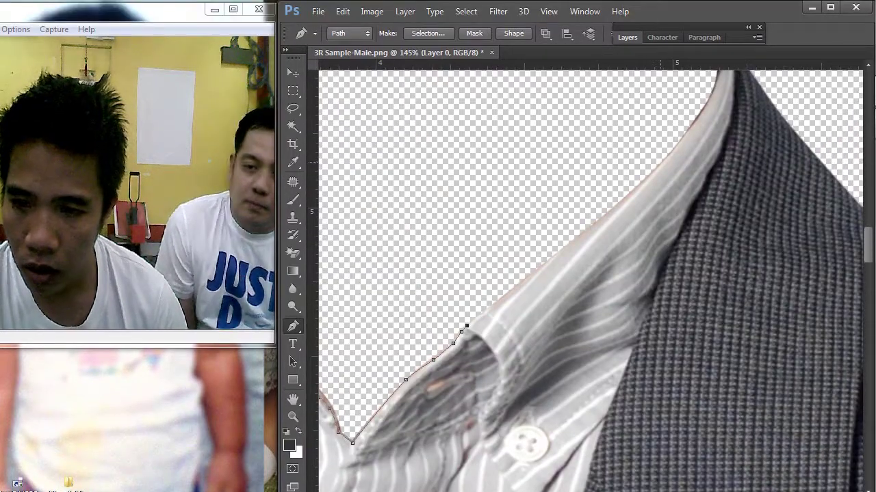
left_click(660, 162)
left_click_drag(593, 218, 595, 223)
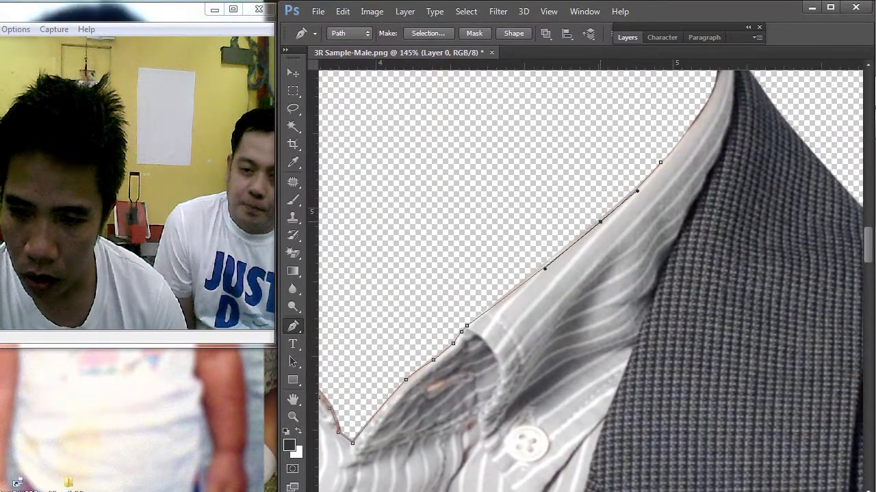
left_click_drag(653, 125, 575, 231)
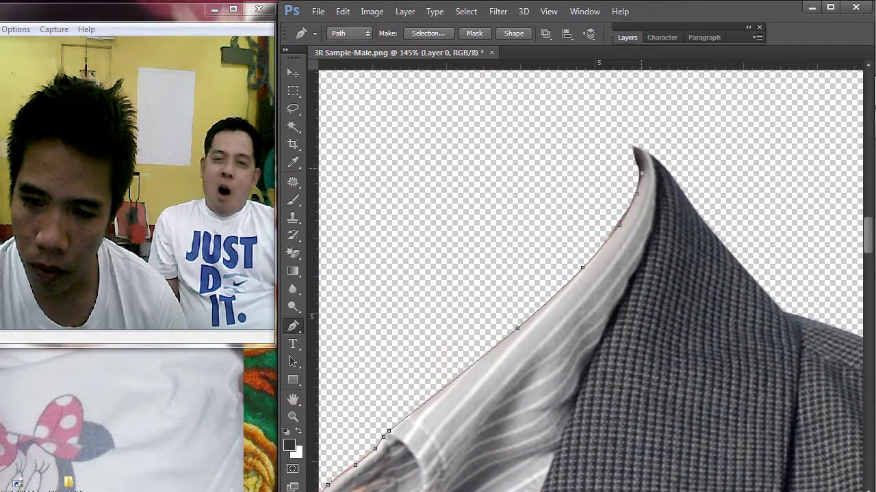
Close the path through the empty area above the neckline, back to its start at the left collar tip
scroll(591, 274, "down", 5)
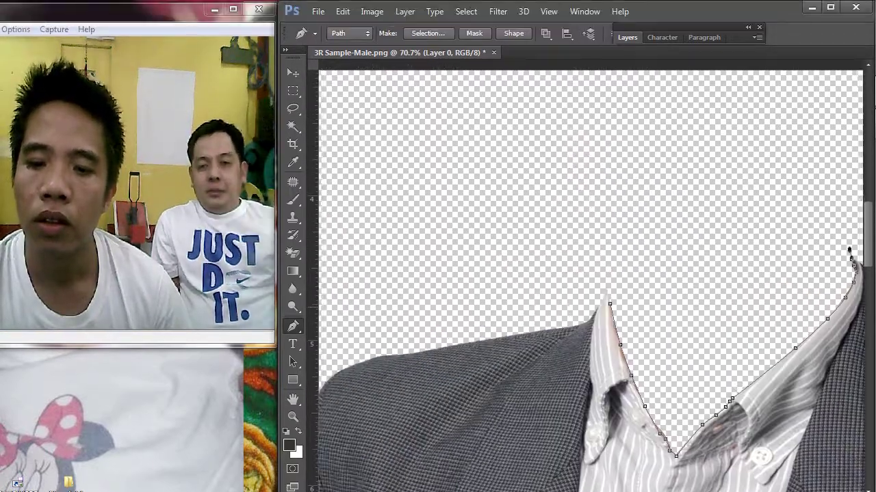
left_click(514, 202)
left_click_drag(559, 279, 564, 281)
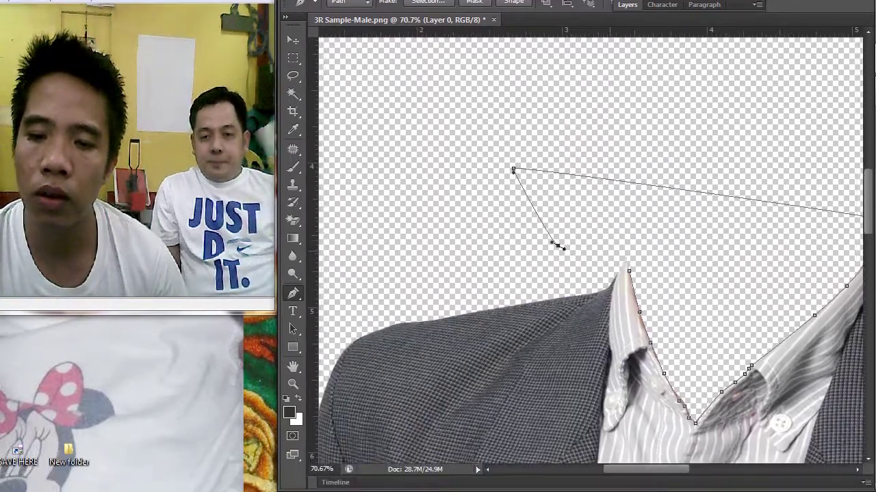
left_click_drag(619, 265, 624, 271)
left_click(629, 304)
Convert the closed neckline path into a new anti-aliased selection with a feather radius of 0 pixels
right_click(360, 172)
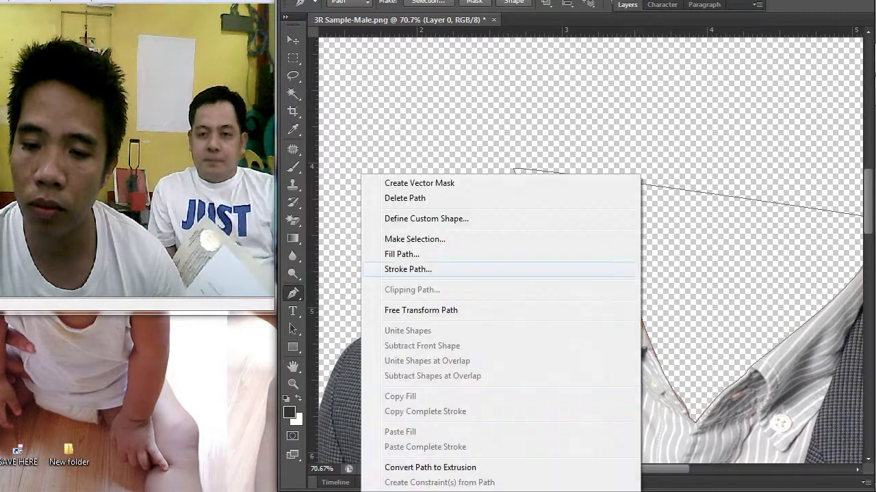
left_click(391, 242)
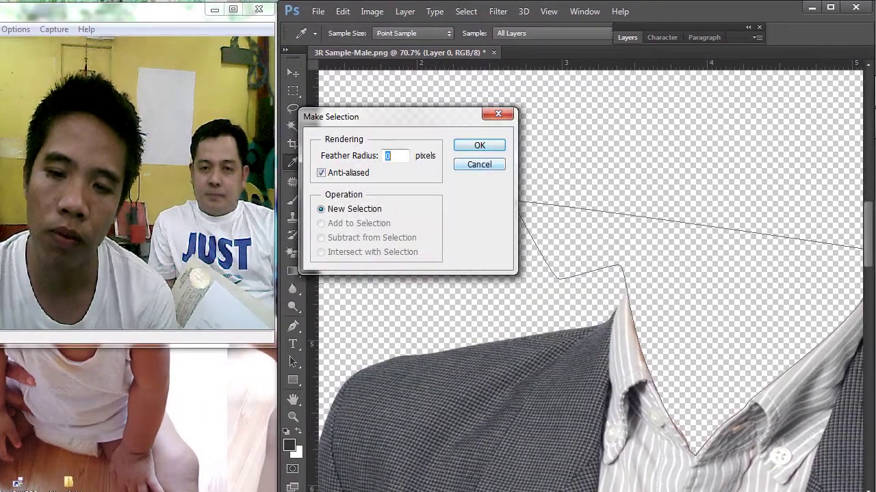
key("Return")
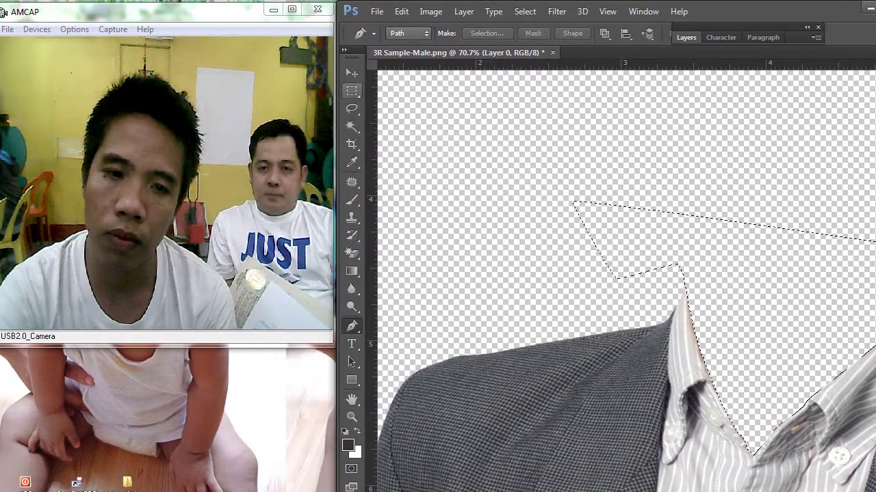
Clear the active selection around the neckline
left_click(352, 91)
right_click(572, 182)
left_click(602, 189)
Examine the cleaned collar edges and the whole suit cutout against the transparent background
scroll(622, 263, "down", 5)
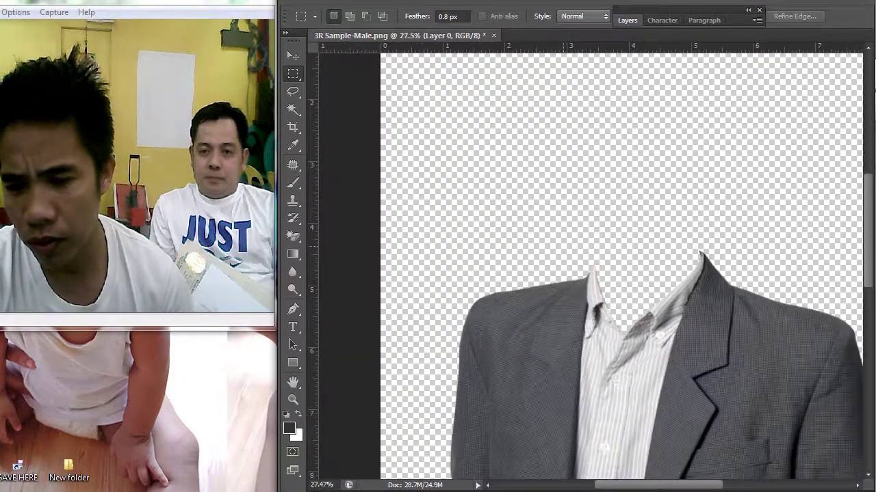
scroll(564, 248, "down", 4)
scroll(615, 332, "up", 5)
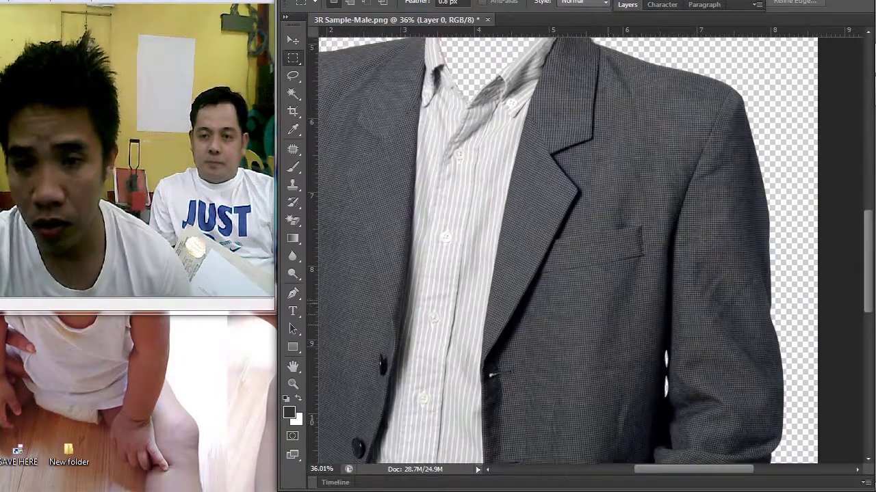
left_click_drag(575, 164, 585, 282)
scroll(546, 210, "up", 4)
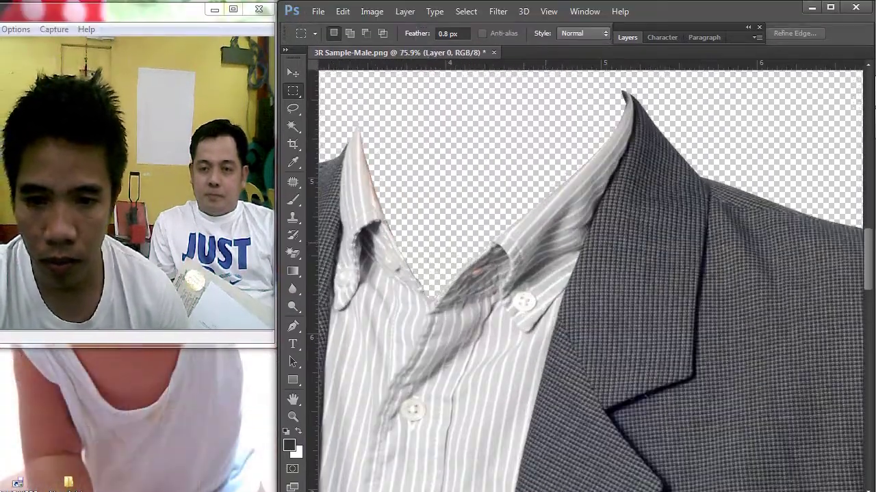
scroll(588, 273, "down", 8)
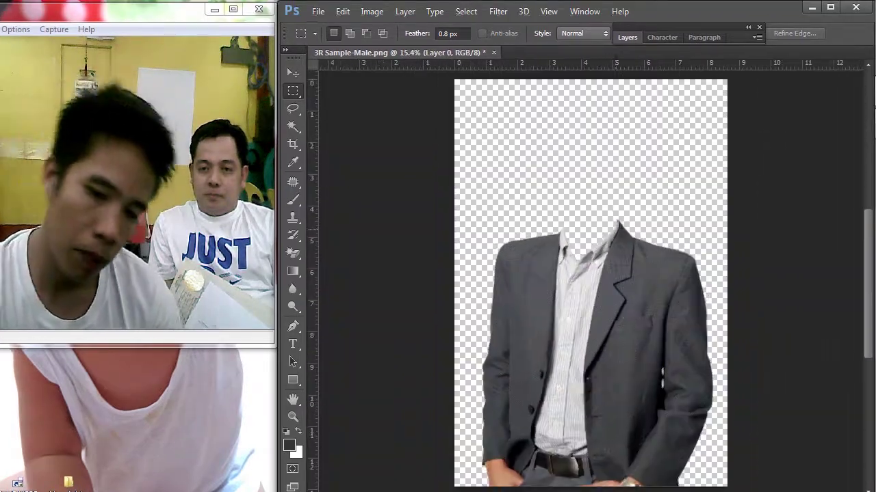
scroll(616, 229, "down", 3)
scroll(615, 229, "up", 1)
mouse_move(874, 41)
left_click(854, 20)
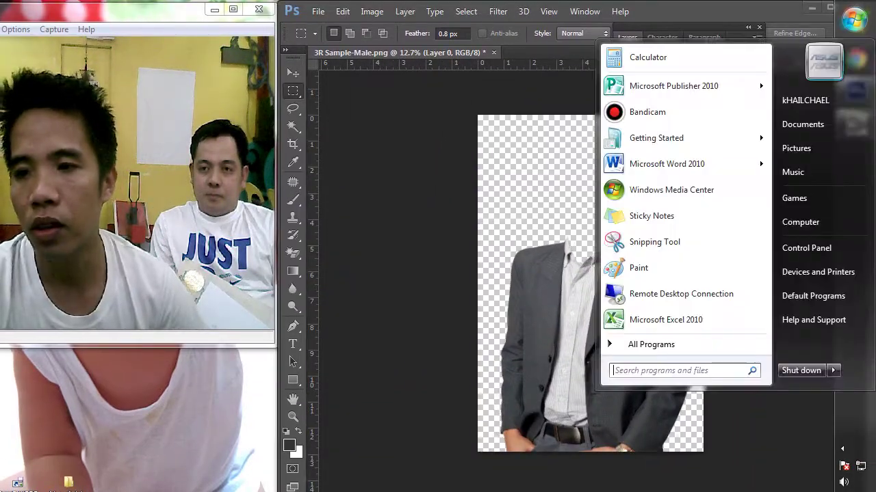
left_click(800, 222)
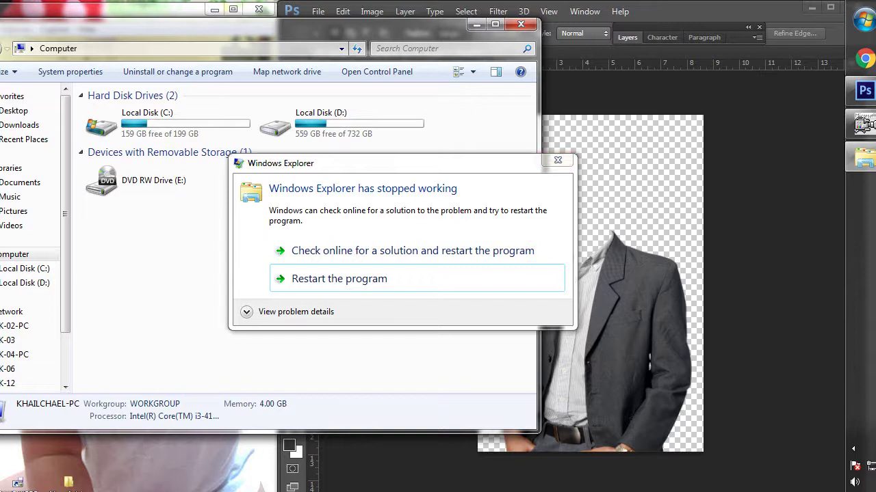
left_click(560, 135)
left_click_drag(561, 135, 571, 149)
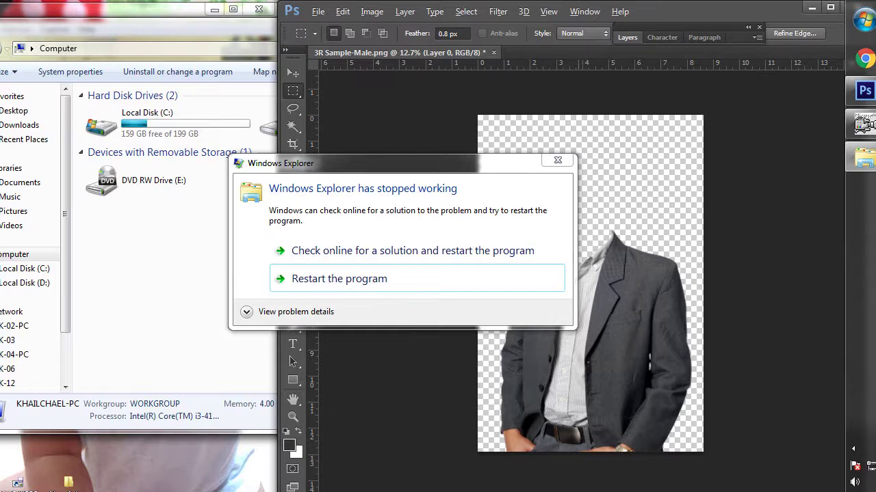
left_click_drag(425, 163, 186, 147)
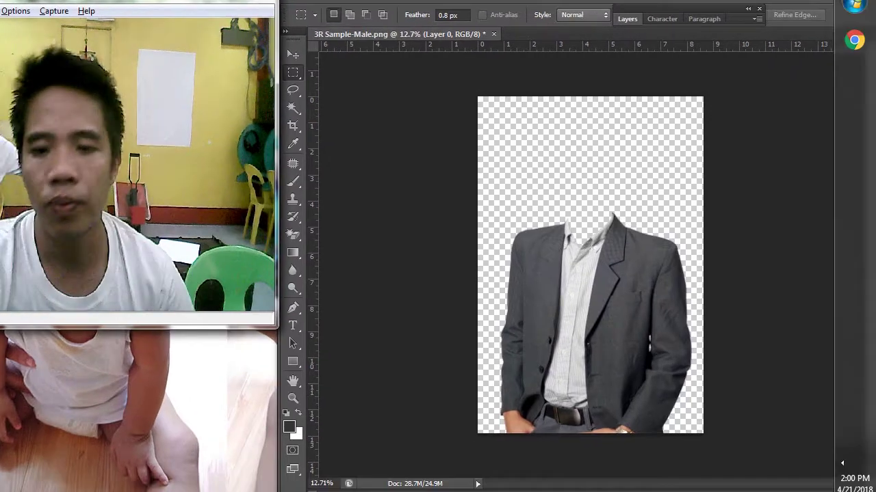
scroll(682, 287, "down", 1)
scroll(623, 287, "up", 4)
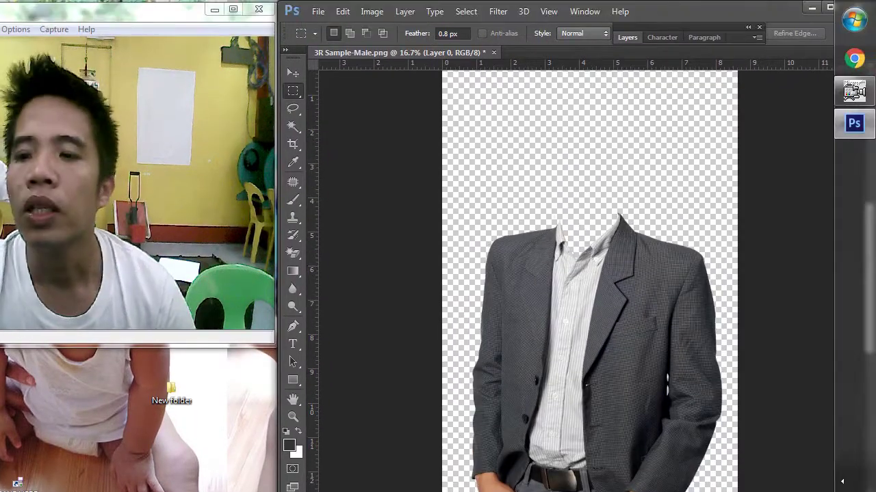
Browse this computer's drives in Windows Explorer and look through the shared folders of the network computer K-02-PC
left_click(853, 19)
left_click(814, 223)
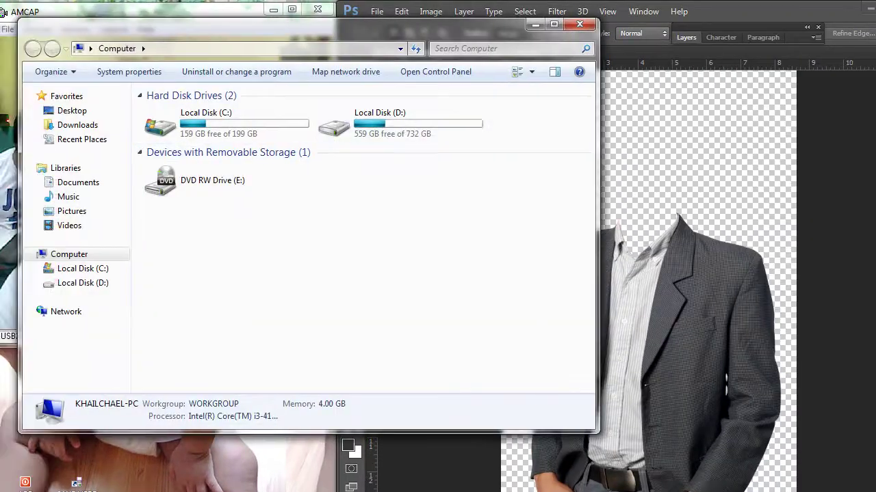
left_click_drag(308, 26, 759, 102)
left_click(460, 354)
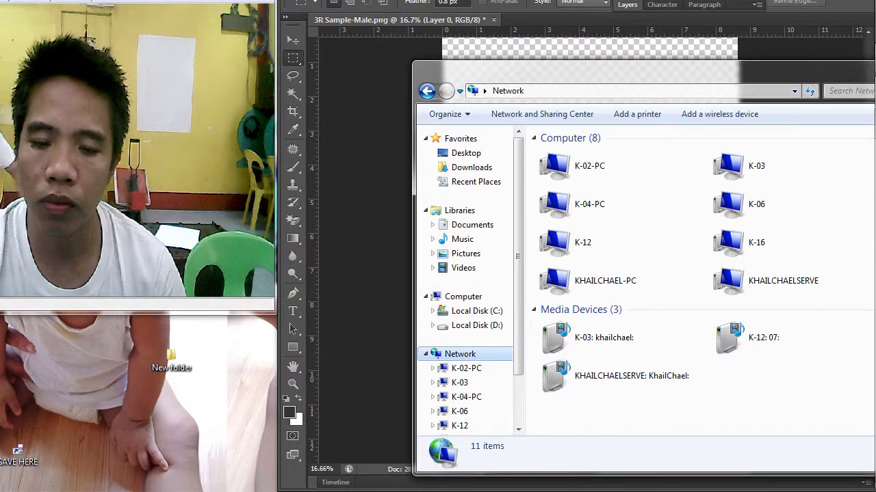
left_click(466, 369)
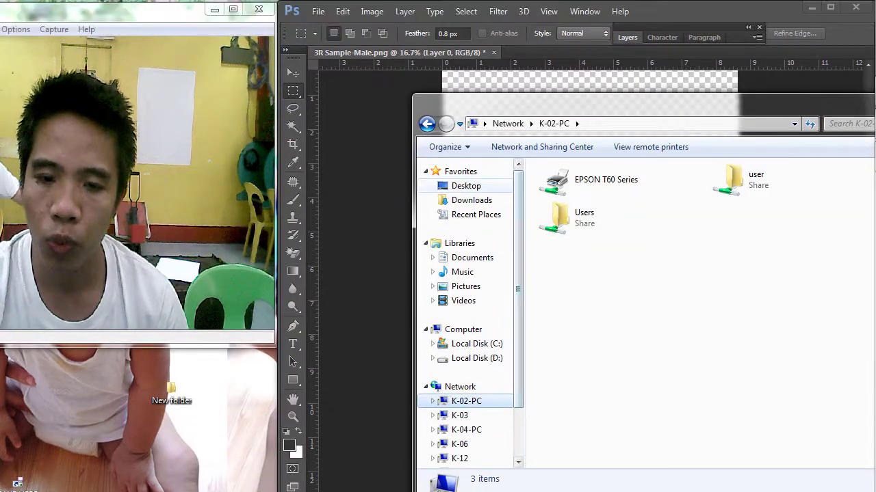
Open the 101MSDCF photo folder inside DCIM on Removable Disk (H:)
left_click(466, 152)
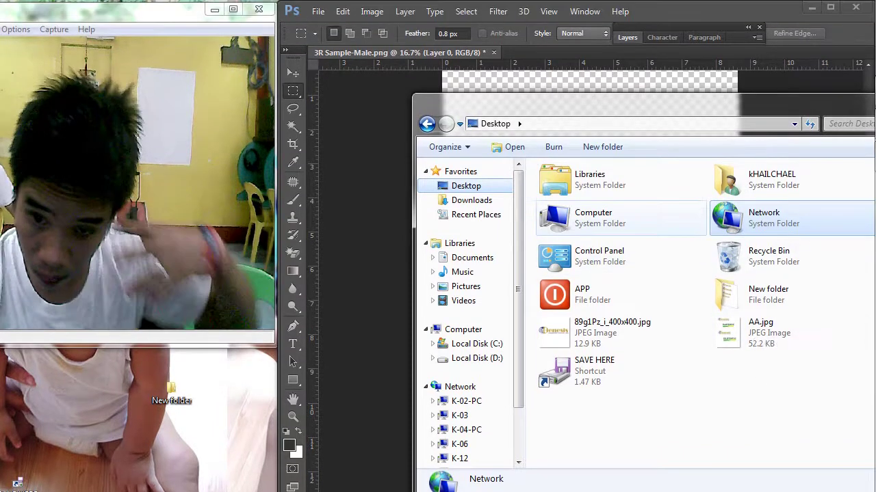
double_click(592, 217)
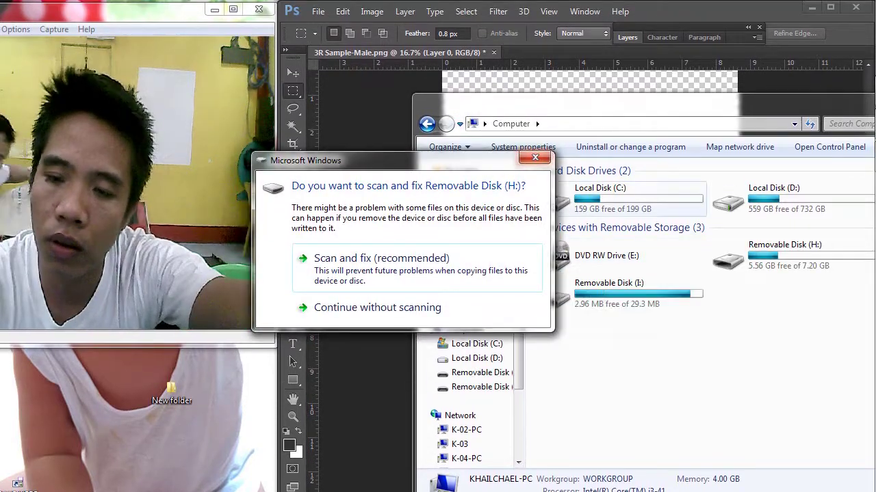
double_click(786, 256)
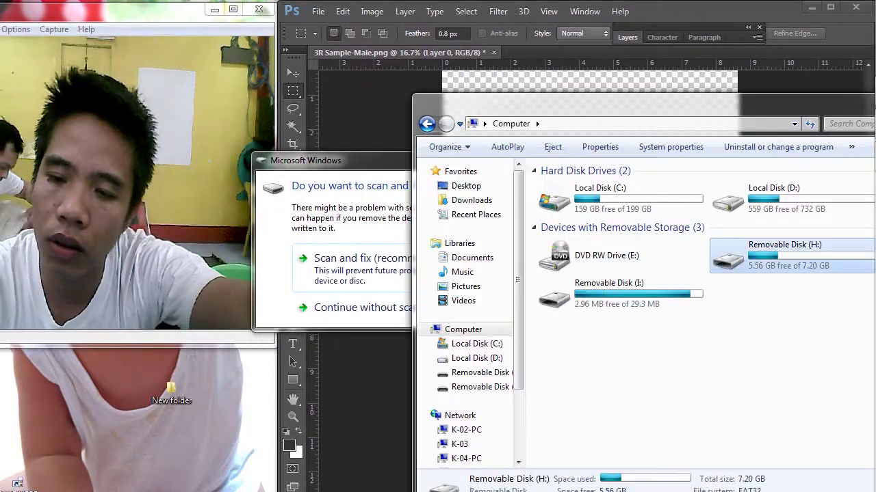
double_click(562, 229)
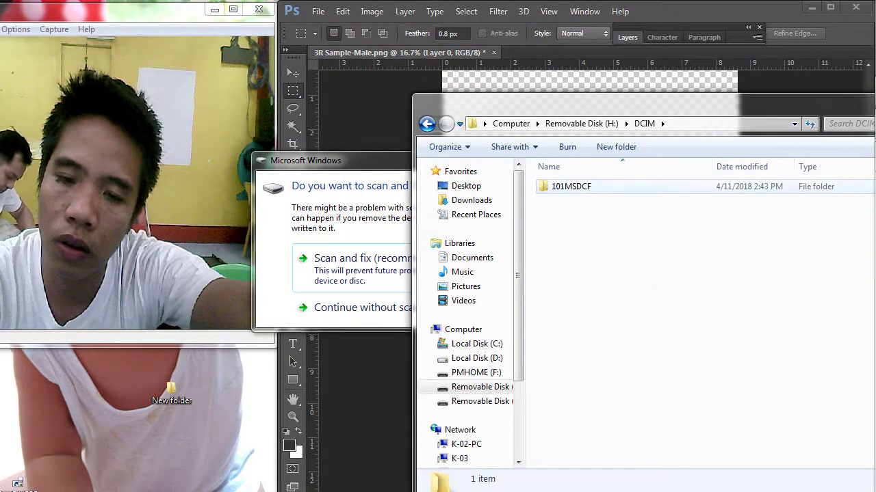
double_click(571, 186)
Find the portrait DSC02208.JPG near the end of the photo folder and open it in Photoshop
scroll(640, 253, "down", 20)
left_click_drag(684, 107, 528, 92)
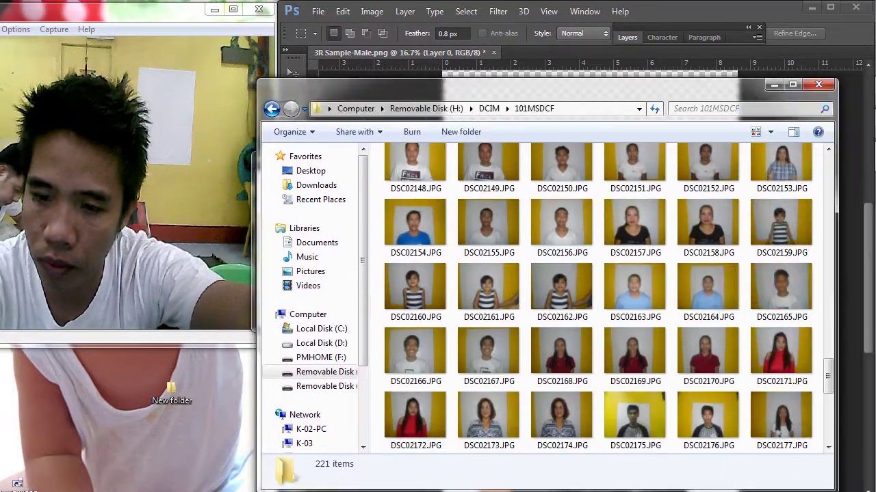
scroll(684, 342, "down", 6)
left_click_drag(416, 384, 676, 26)
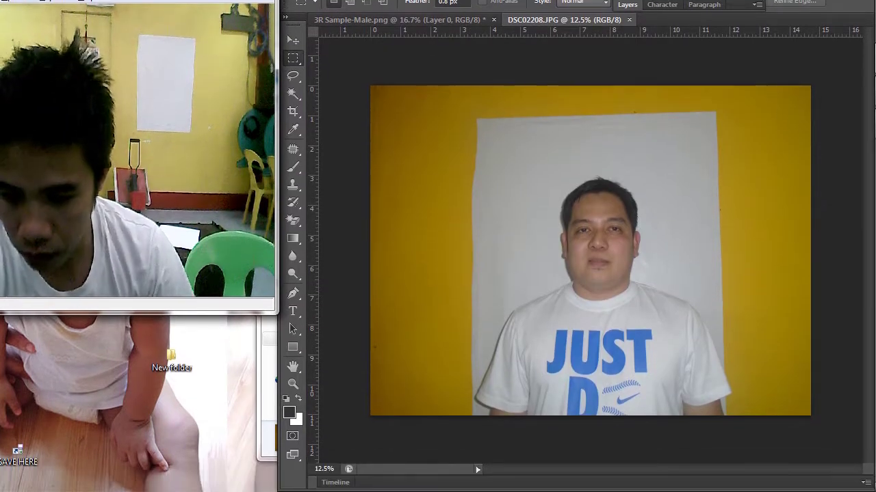
scroll(626, 256, "up", 5)
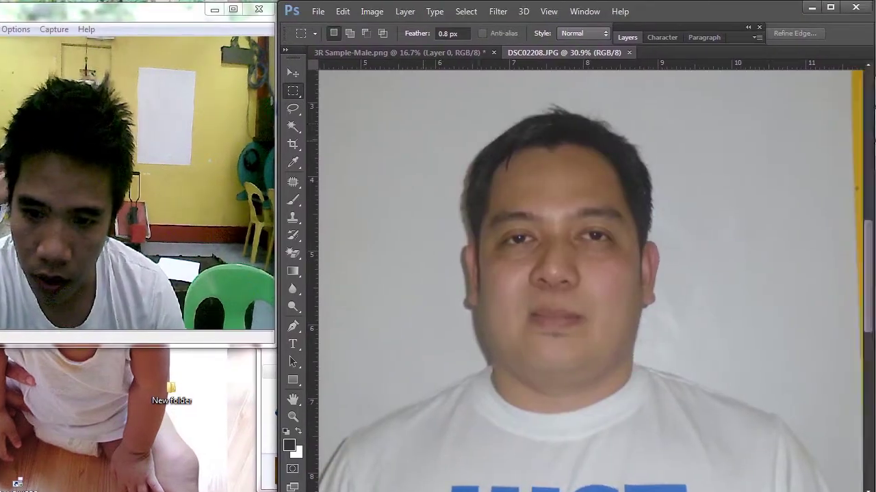
scroll(782, 233, "down", 2)
Open the second portrait of the same man, DSC02207.JPG, from the 101MSDCF folder as another document
mouse_move(852, 157)
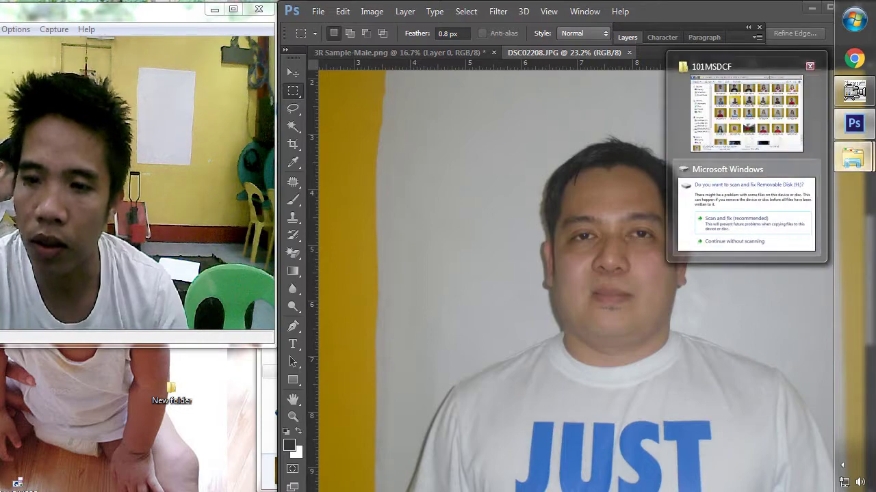
left_click(745, 113)
double_click(781, 337)
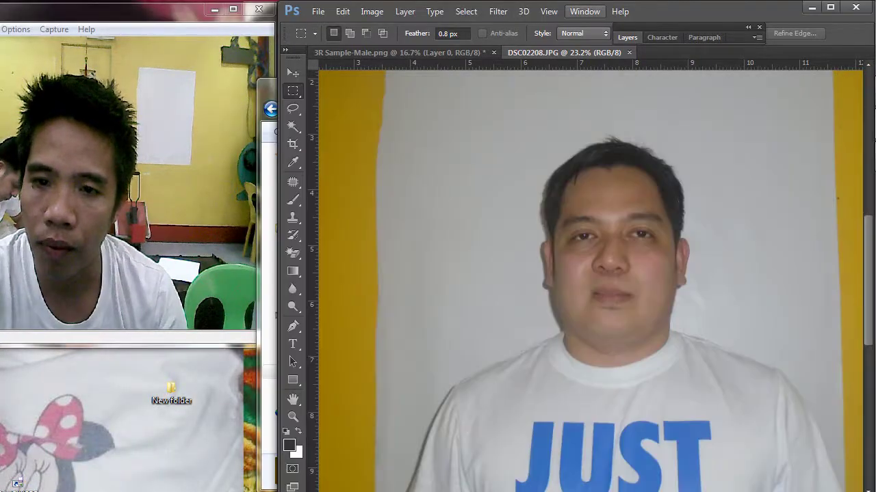
scroll(625, 262, "up", 3)
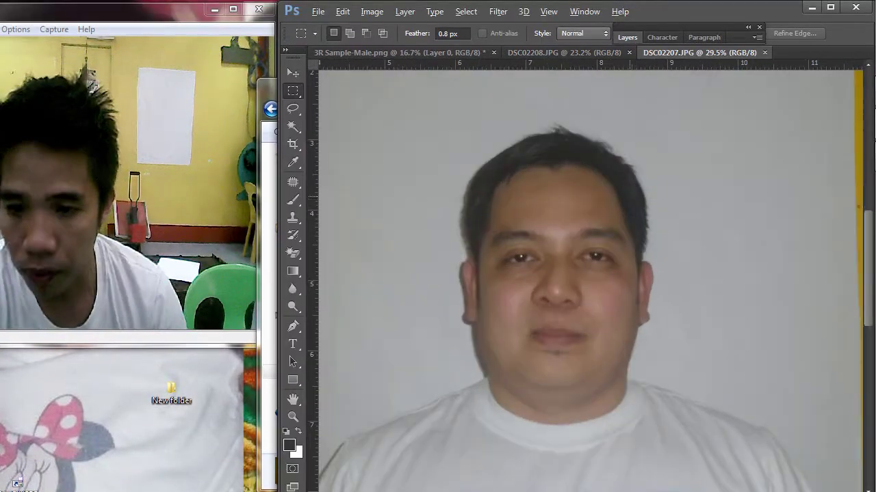
scroll(661, 191, "down", 1)
Select a rectangle around the head and upper shoulders in DSC02208.JPG and cut it out
left_click(566, 53)
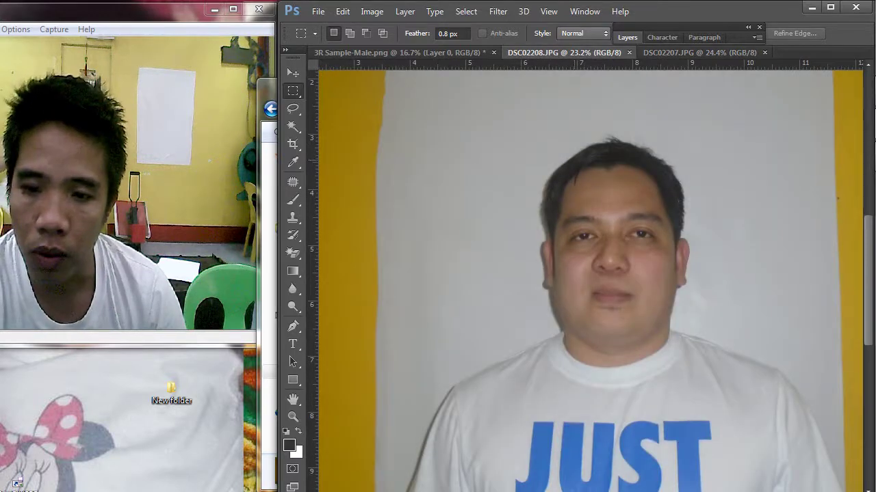
left_click_drag(480, 139, 551, 193)
left_click_drag(657, 280, 733, 388)
key("ctrl+BackSpace")
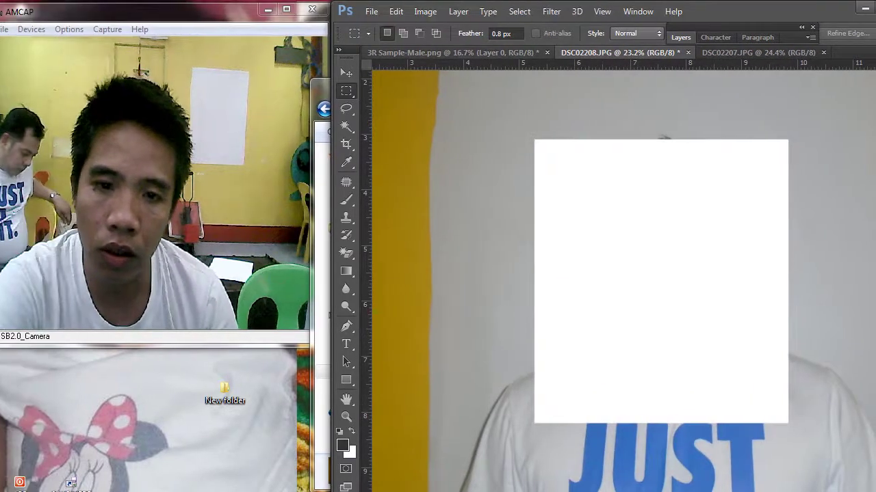
Try pasting the cut head photo onto the suit in 3R Sample-Male.png, and undo the paste
left_click(453, 52)
key("ctrl+v")
scroll(667, 257, "up", 2)
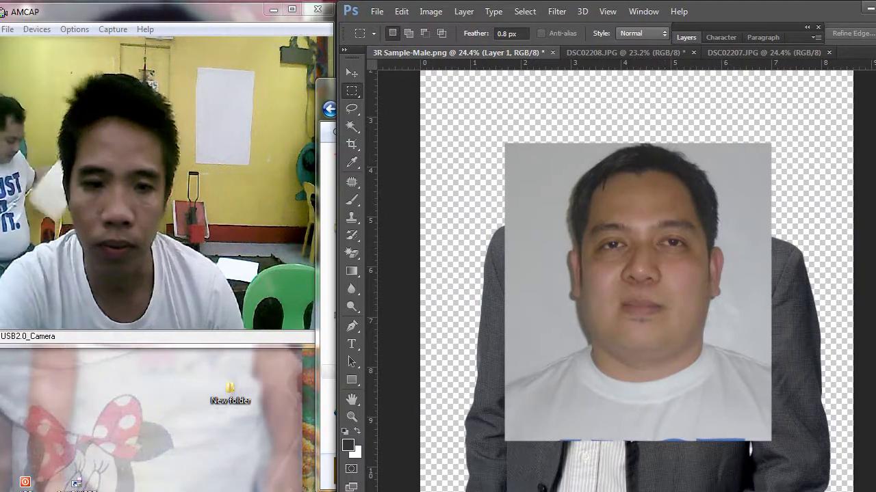
key("v")
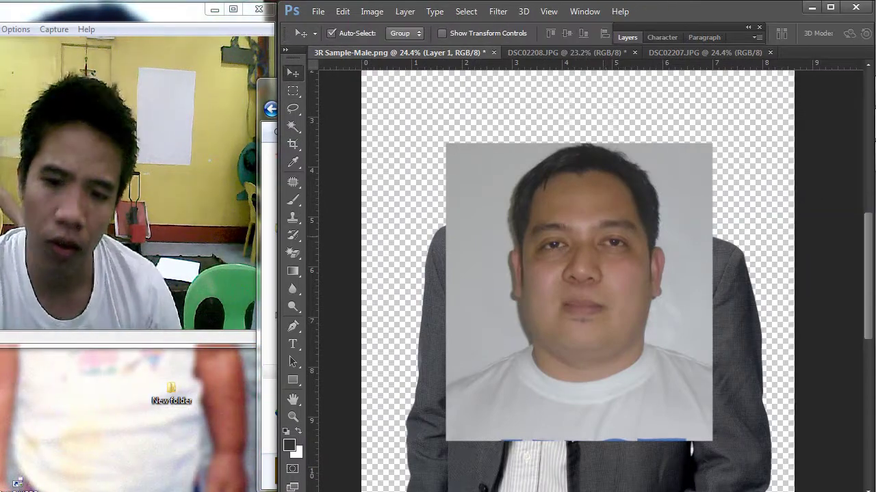
key("ctrl+z")
Set the suit document's resolution to 350 pixels/inch with resampling on
left_click(371, 12)
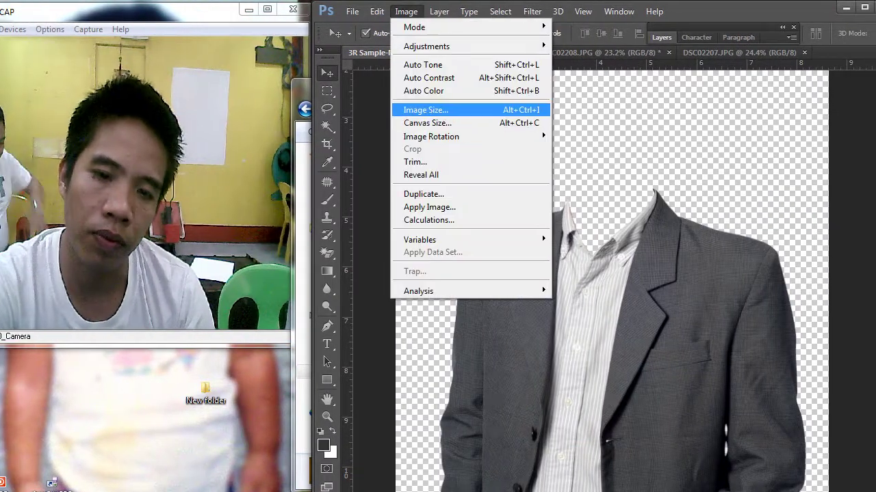
left_click(391, 110)
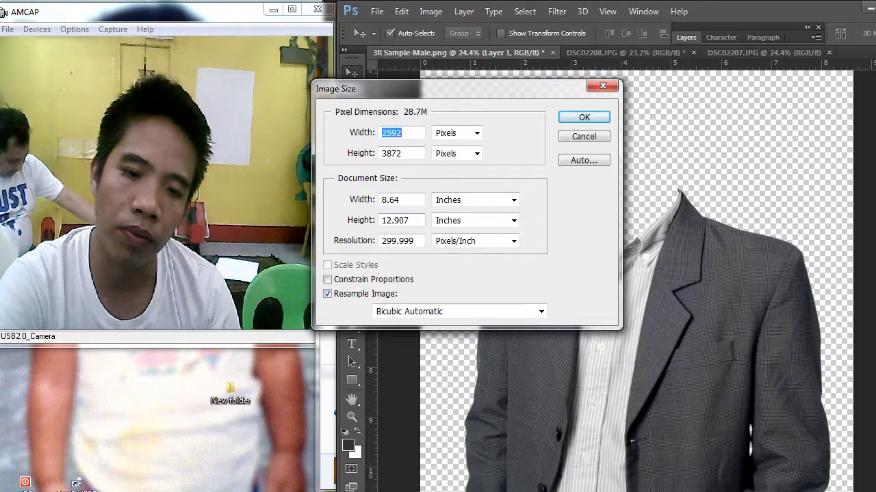
left_click(355, 241)
key("ctrl+a")
type("350")
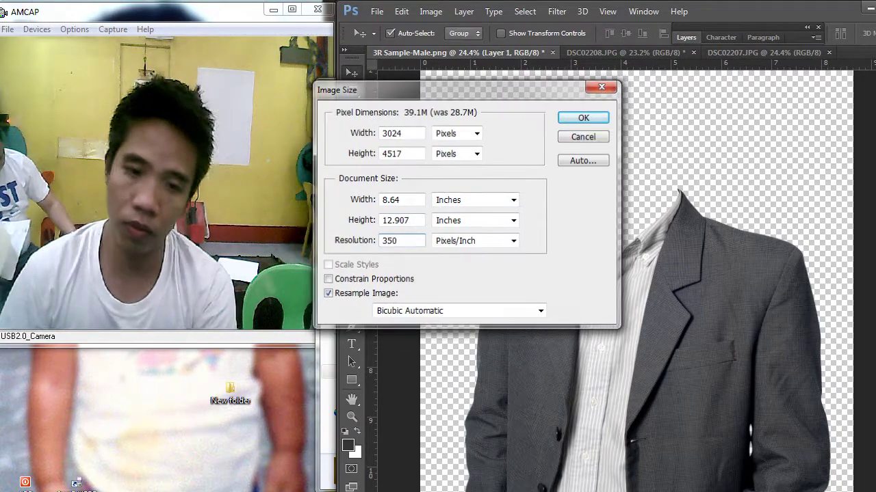
key("Return")
left_click(842, 433)
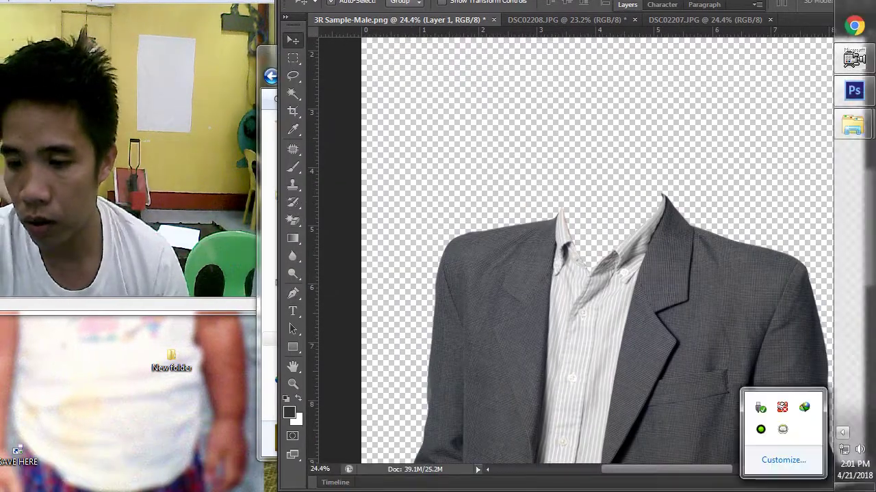
left_click(552, 261)
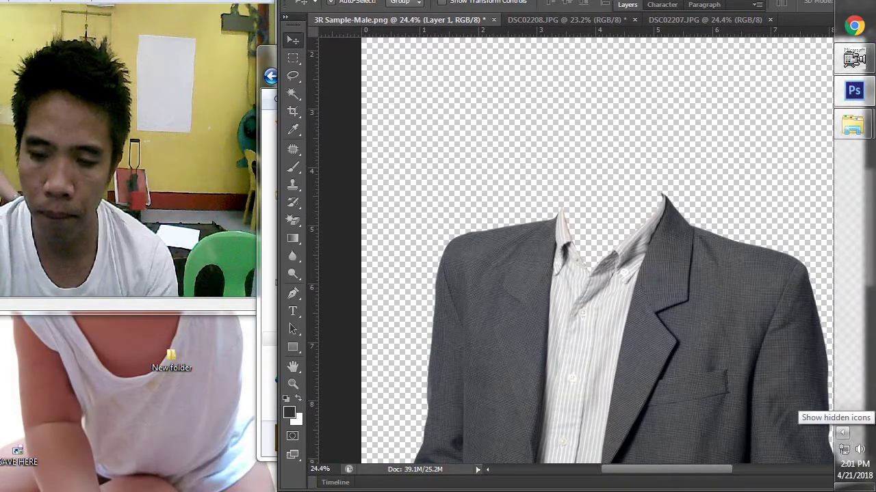
left_click(842, 433)
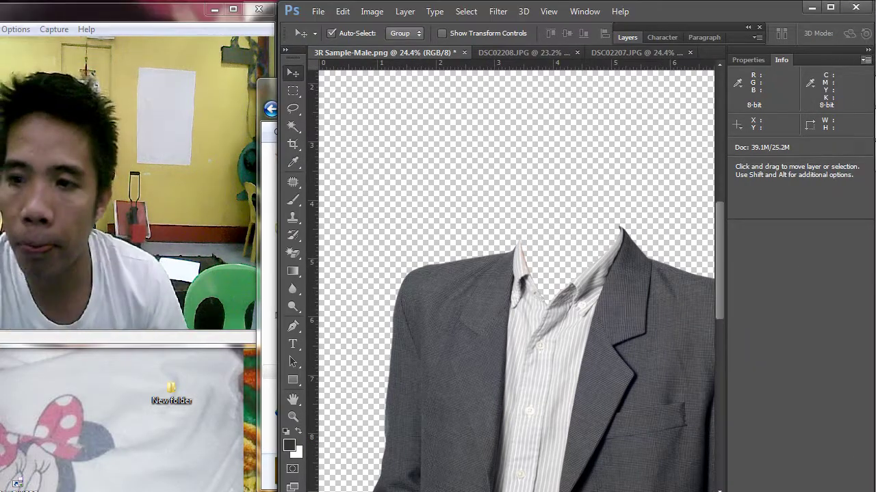
Close the Properties and Info panel group, and move the pasted head photo up and to the left over the suit
left_click(865, 60)
left_click(783, 112)
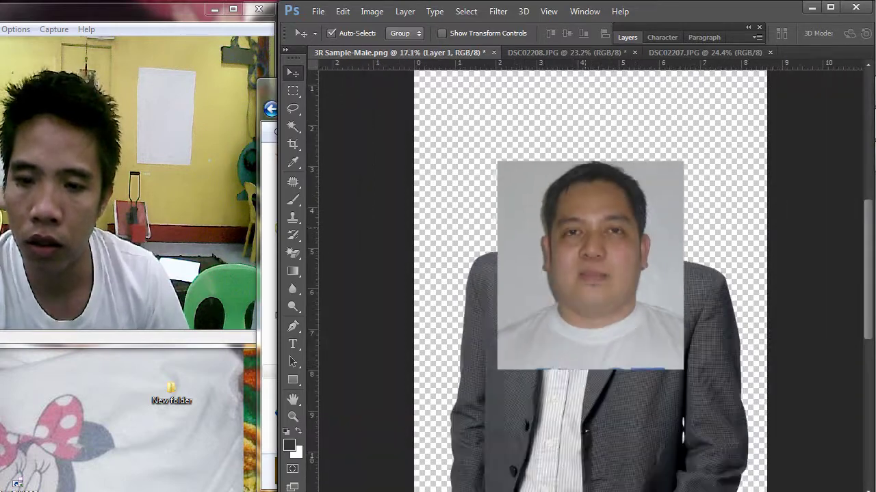
left_click_drag(586, 223, 529, 140)
Select the suit layer and bring it to the front, over the pasted head photo
right_click(681, 286)
left_click(684, 295)
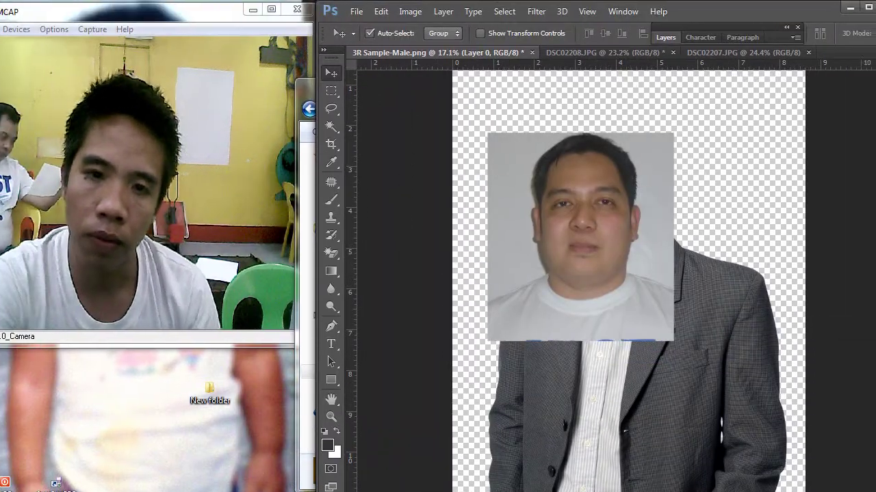
left_click(410, 12)
mouse_move(444, 11)
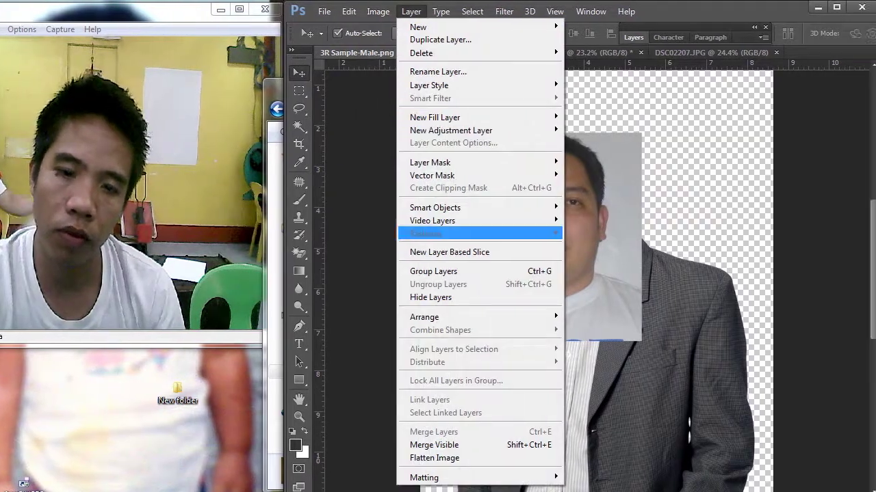
mouse_move(465, 316)
left_click(595, 318)
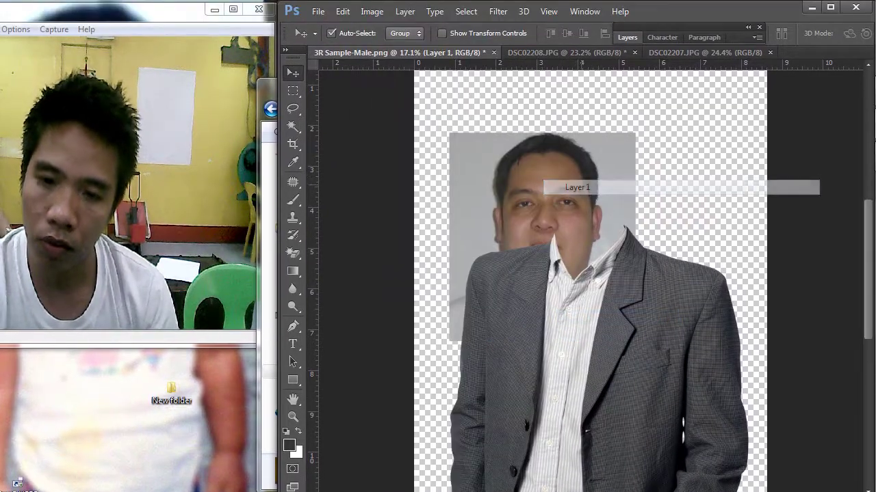
Move the head photo up and to the right so the neck sits inside the suit's collar
left_click_drag(600, 152, 641, 112)
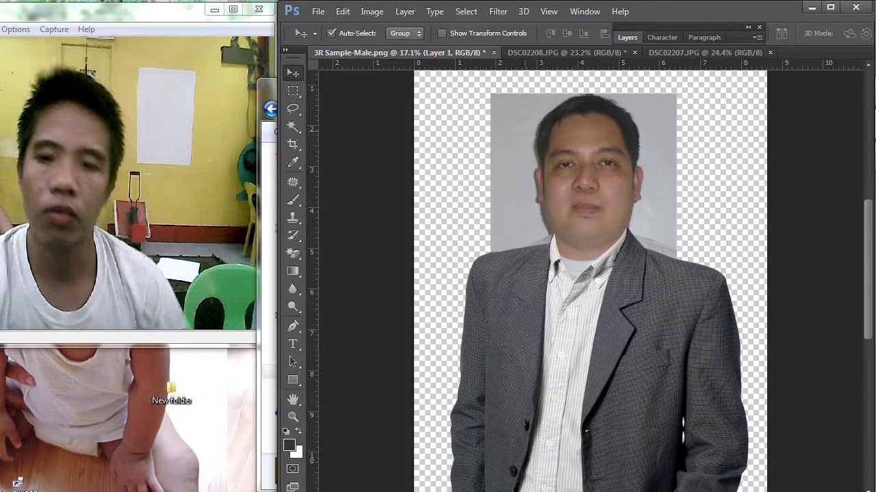
right_click(525, 106)
right_click(568, 138)
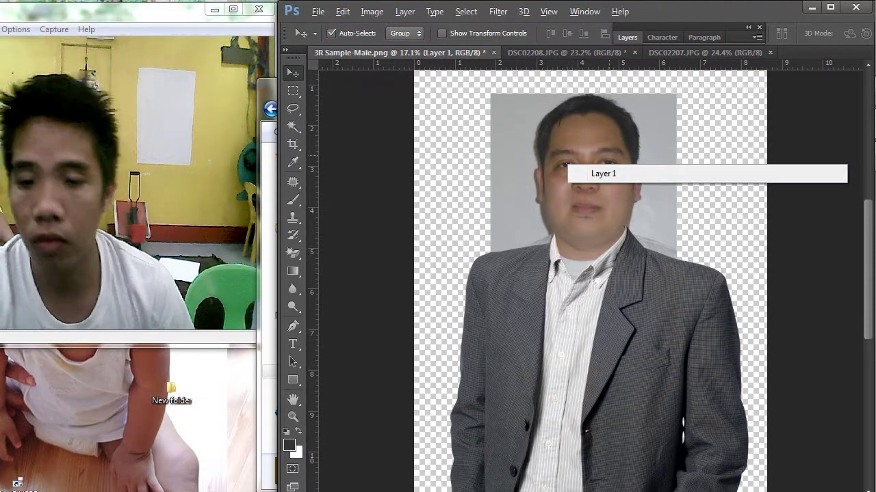
scroll(645, 214, "down", 2)
scroll(645, 218, "up", 3)
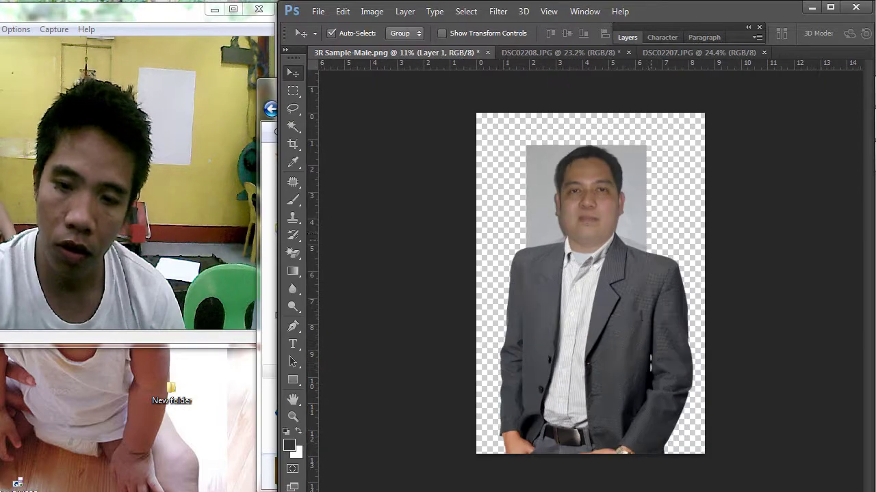
Select the head photo layer and bring it to the front, over the suit
right_click(593, 190)
left_click(619, 200)
left_click(405, 12)
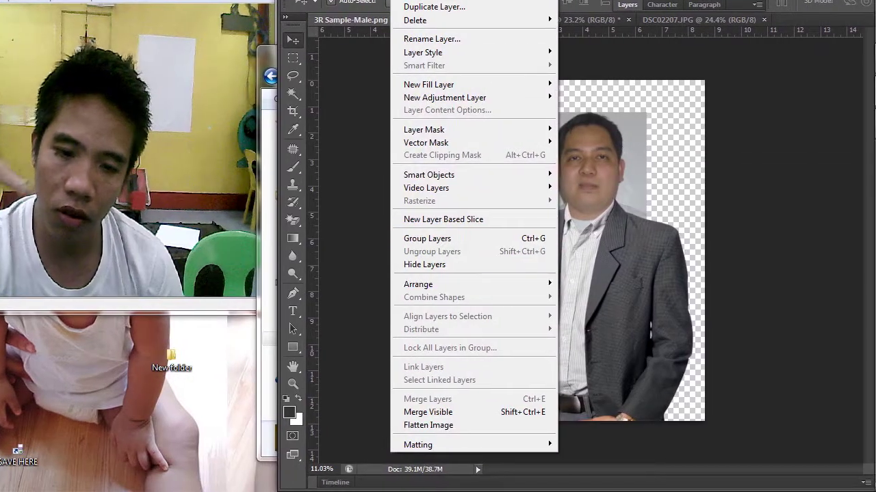
mouse_move(447, 318)
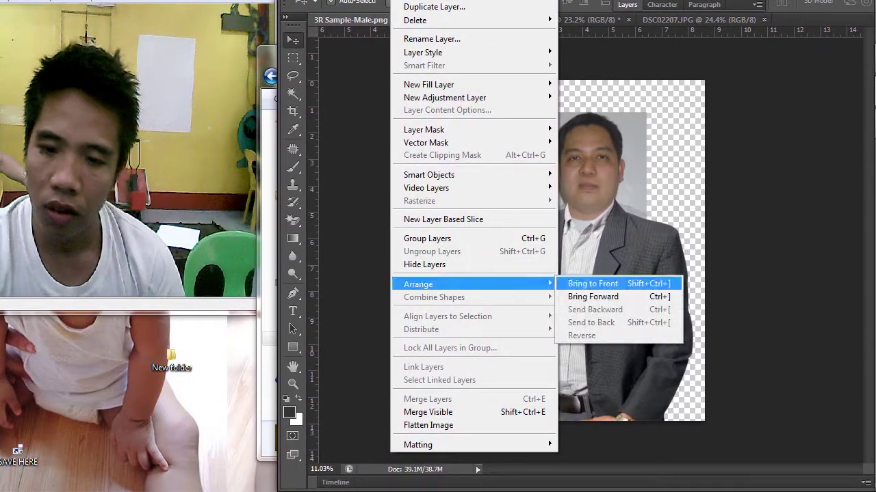
left_click(593, 283)
Start a Pen path at the top of the ear on the photo's left side and trace down the ear and jaw to the collar
scroll(552, 150, "up", 5)
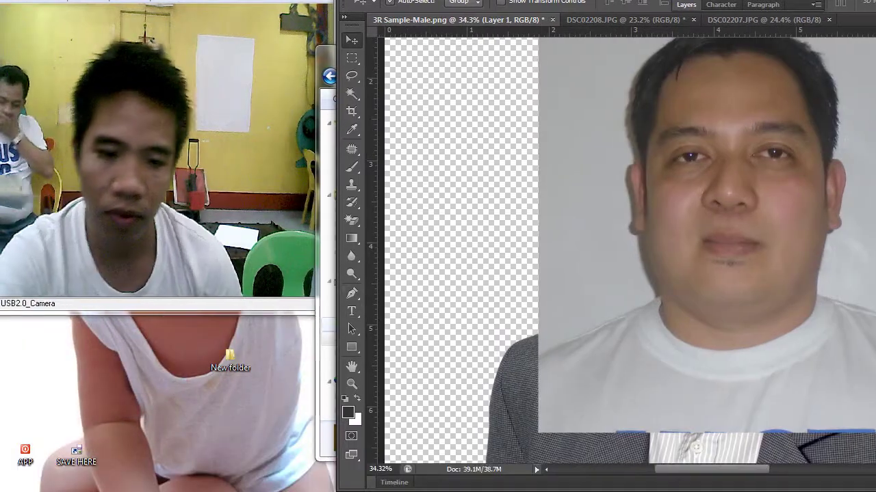
key("p")
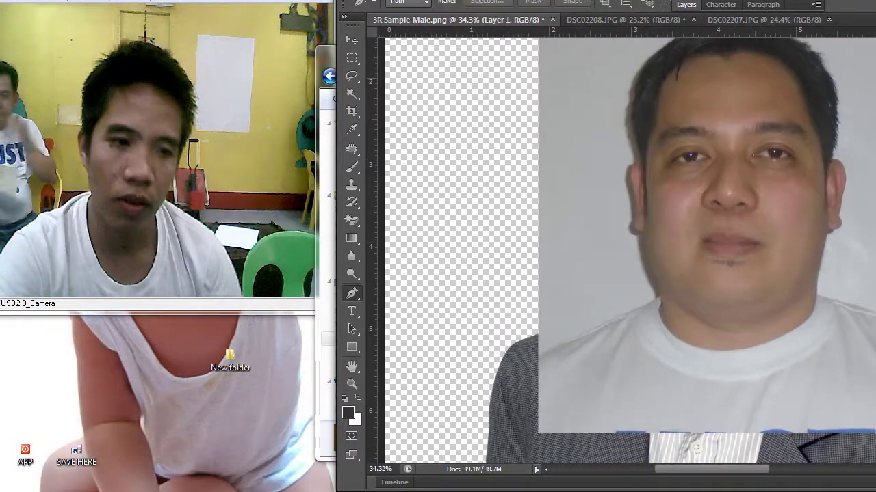
scroll(630, 246, "up", 2)
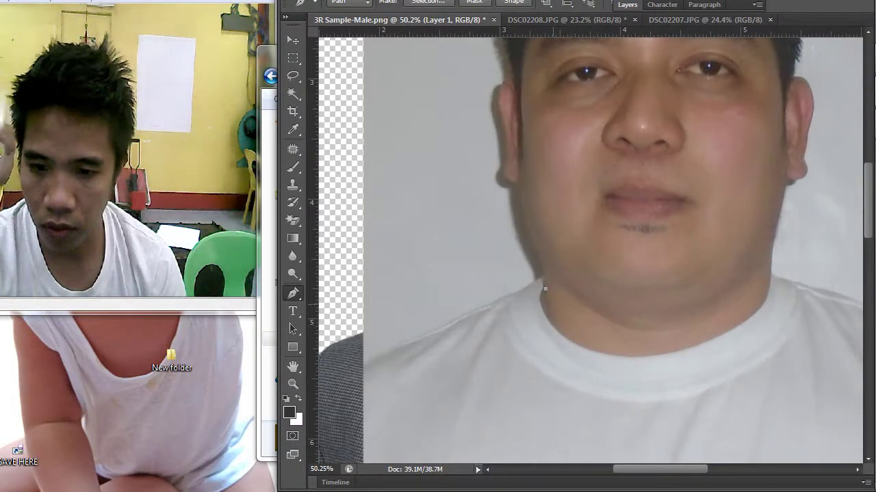
scroll(545, 289, "up", 3)
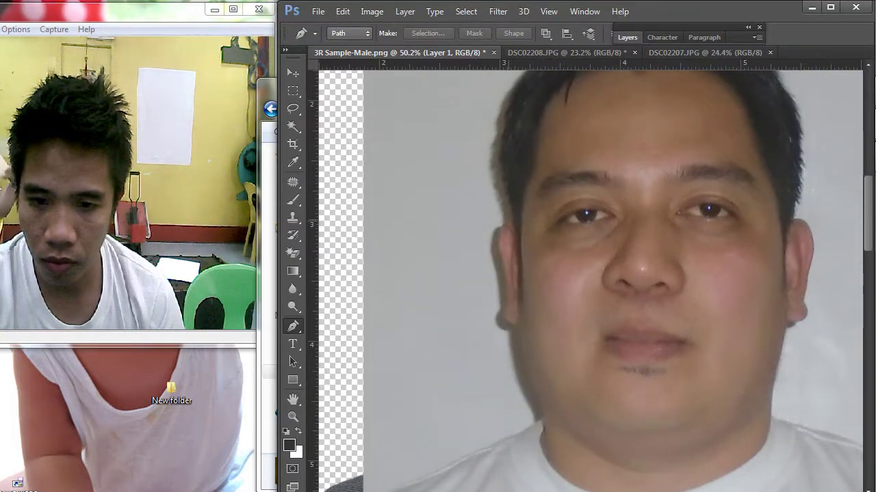
left_click(510, 220)
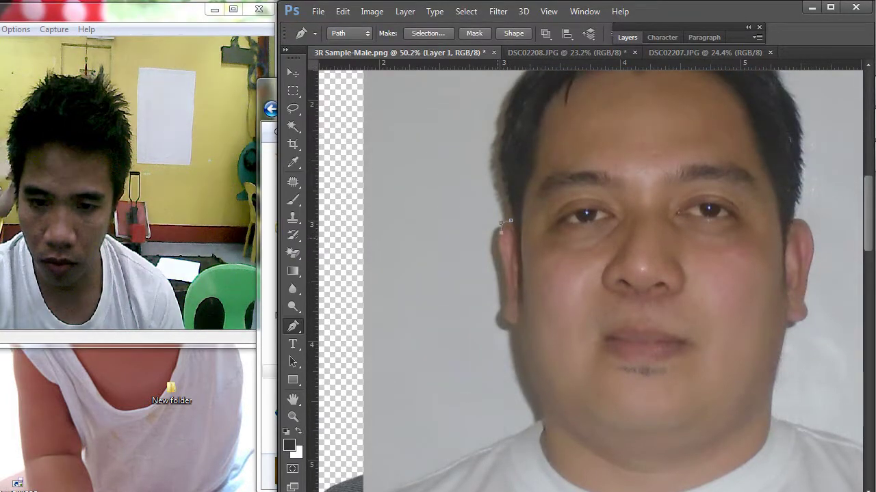
left_click(498, 236)
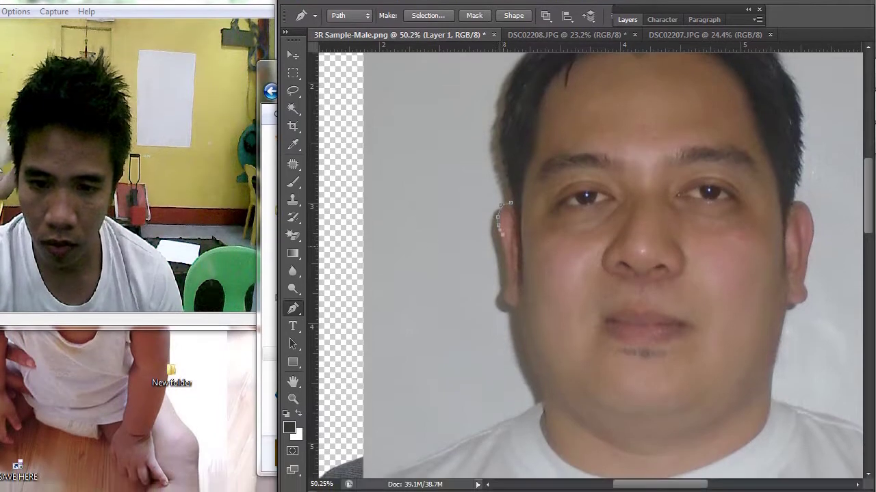
left_click_drag(504, 261, 504, 267)
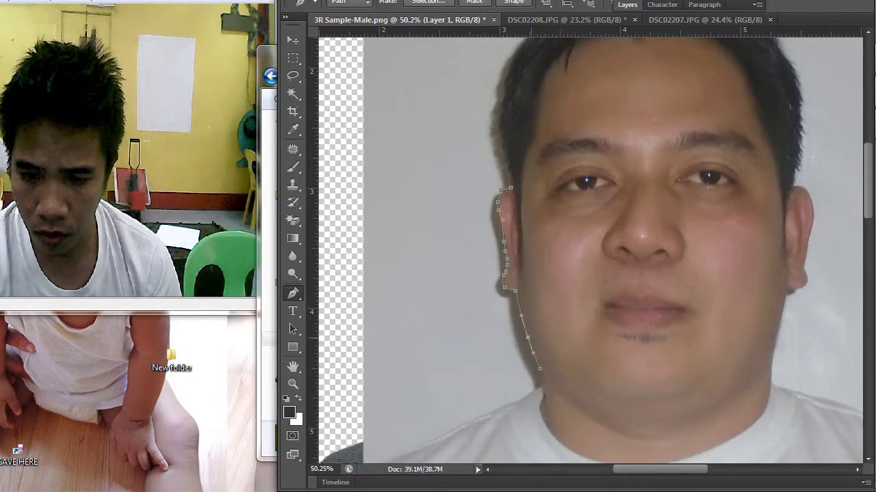
left_click_drag(543, 380, 545, 385)
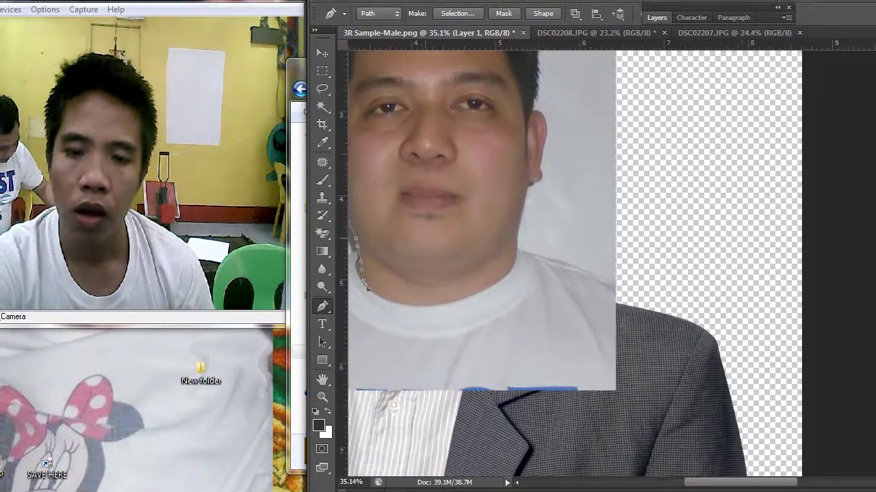
Continue the Pen path along the T-shirt neckline beneath the neck to the other side of the neck
scroll(445, 289, "down", 1)
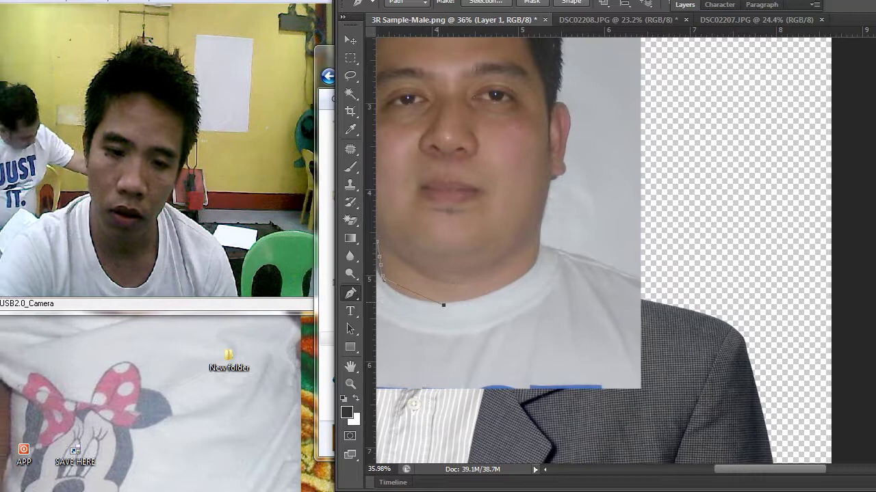
left_click(433, 299)
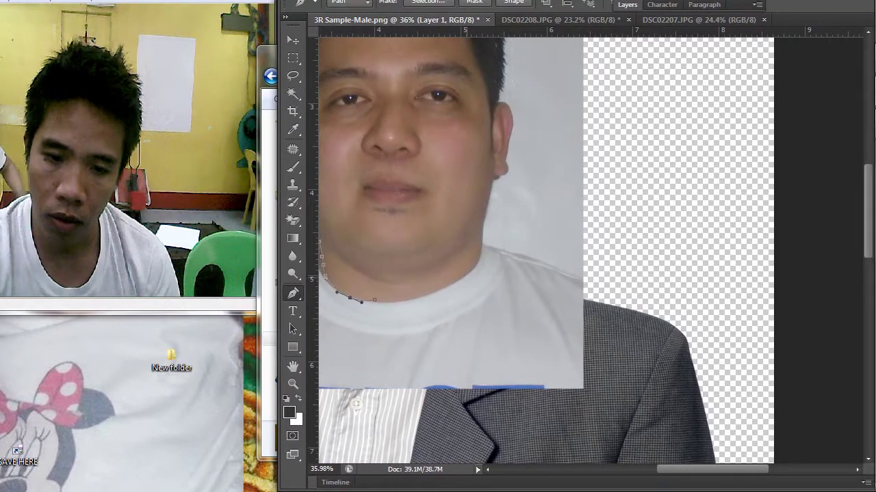
left_click(458, 281)
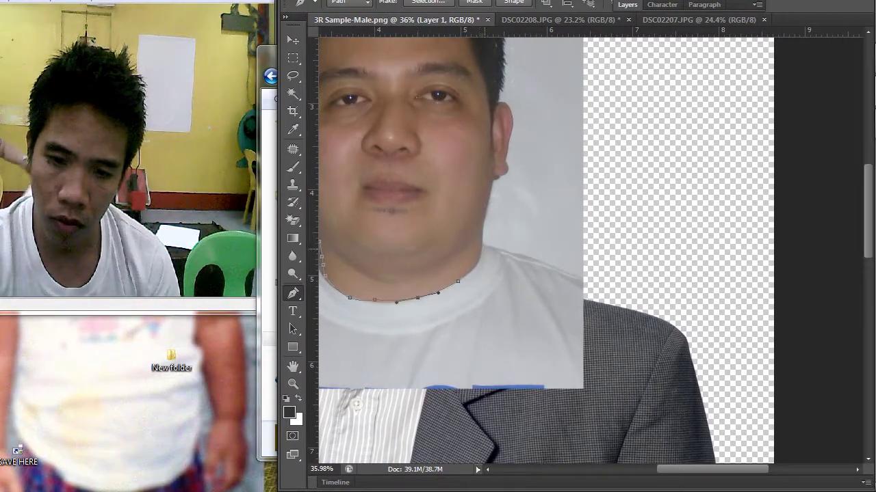
left_click(503, 239)
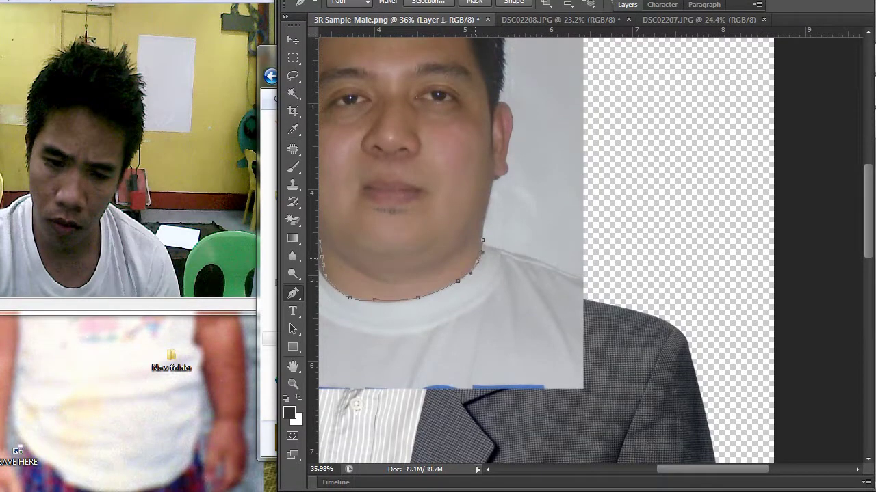
Extend the Pen path up the neck and jaw on the photo's right side and around the outer edge of the ear
scroll(487, 219, "up", 3)
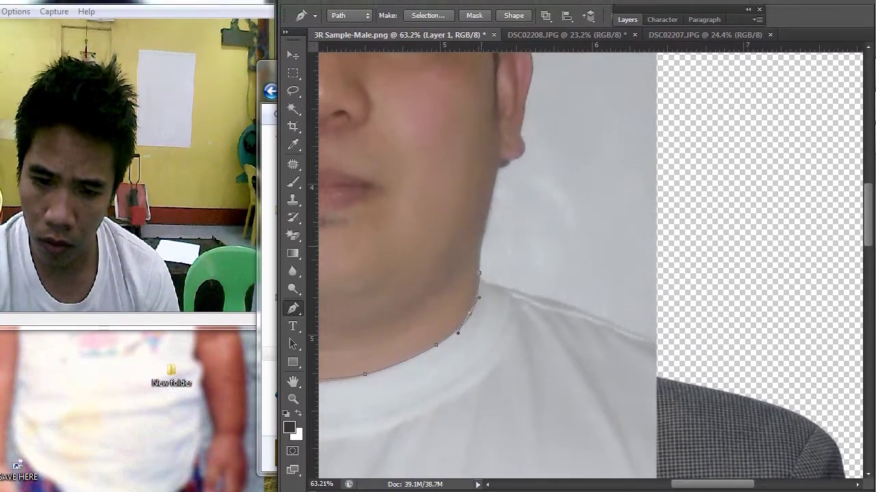
left_click(481, 231)
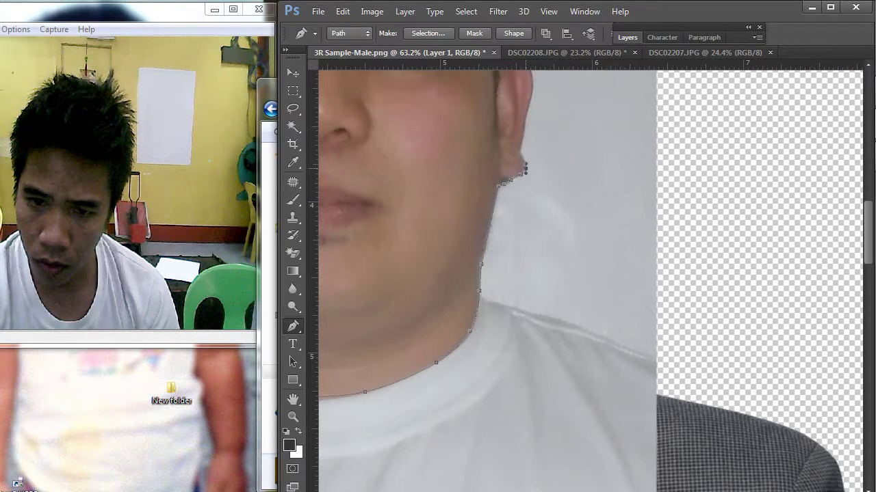
scroll(478, 274, "down", 2)
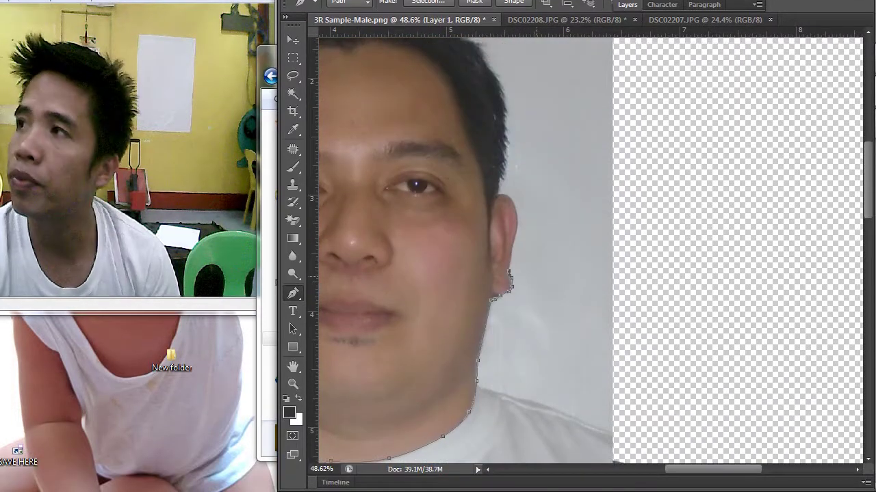
scroll(531, 205, "up", 3)
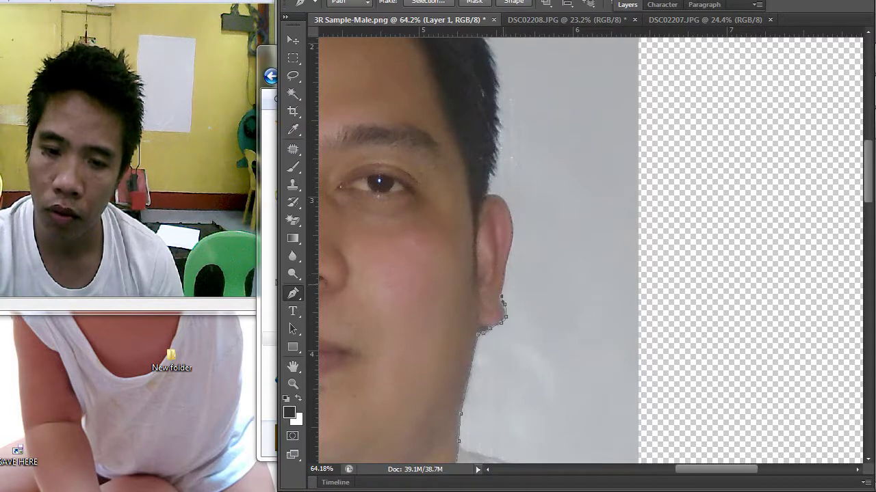
left_click(508, 256)
left_click(514, 225)
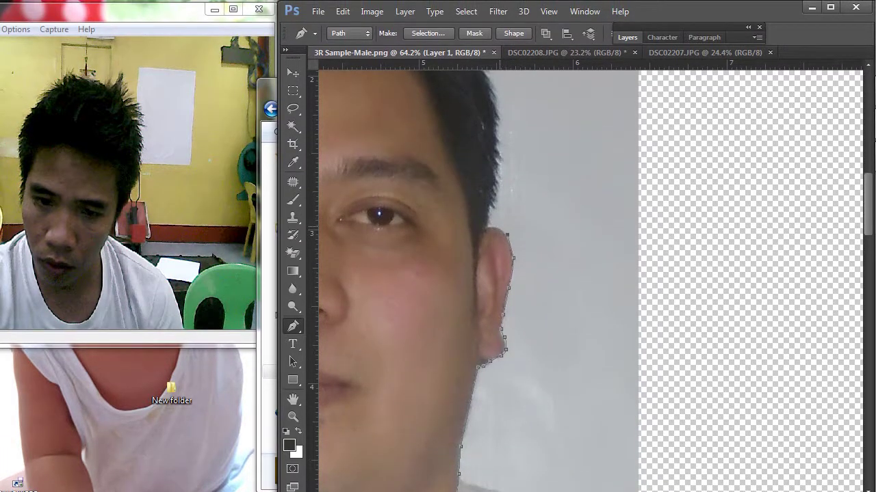
scroll(532, 239, "up", 3)
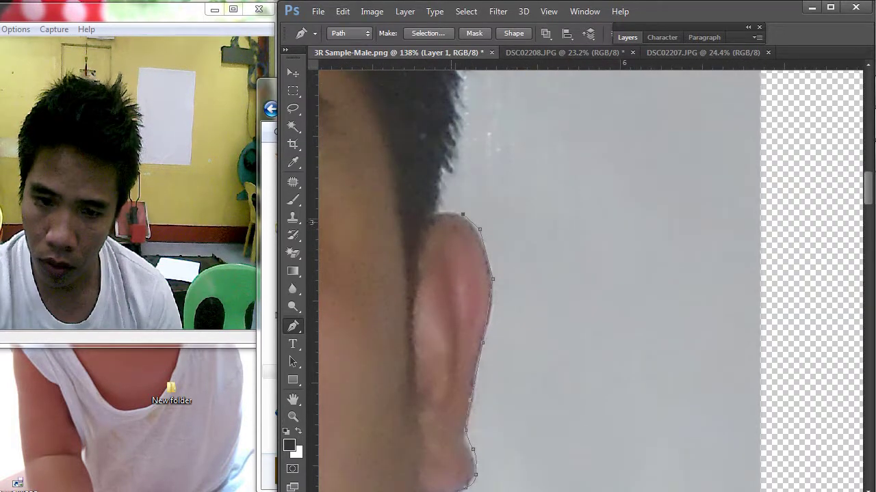
left_click(441, 214)
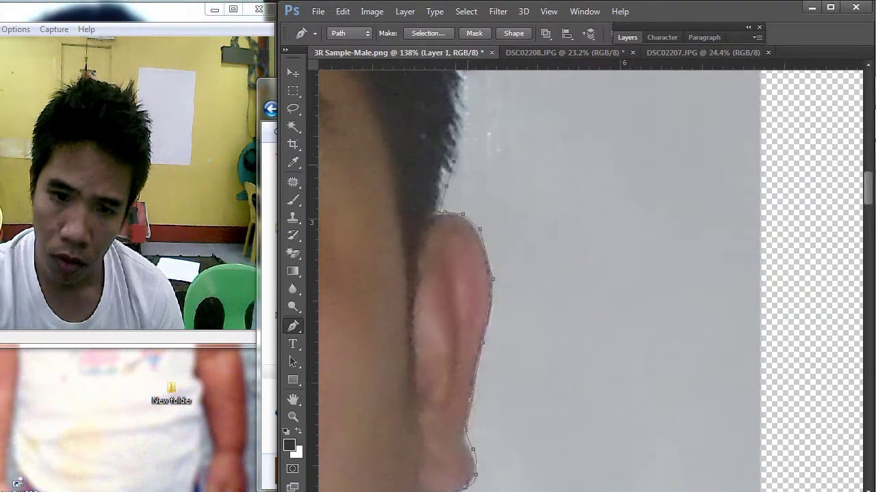
Trace the Pen path along the side hair from the top of that ear up to the curve of the head
left_click_drag(468, 165, 458, 297)
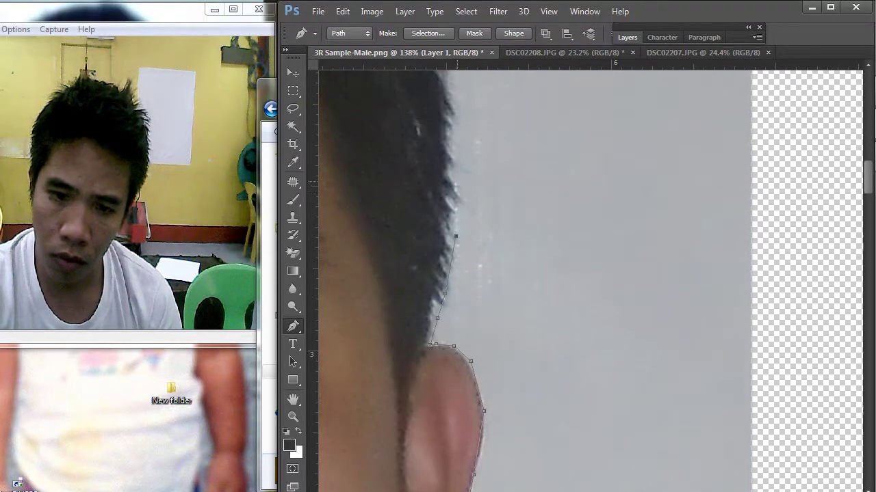
left_click(458, 178)
left_click_drag(460, 168, 480, 333)
left_click(475, 277)
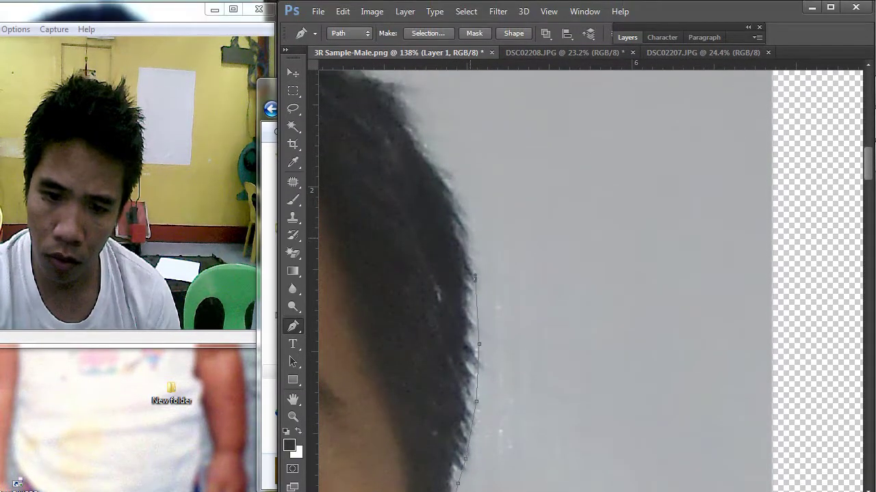
left_click_drag(458, 191, 533, 281)
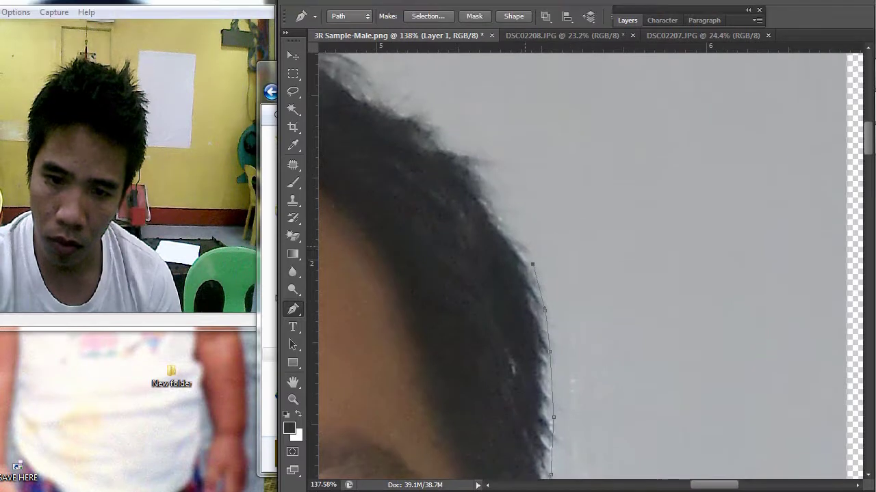
left_click(512, 248)
left_click(496, 221)
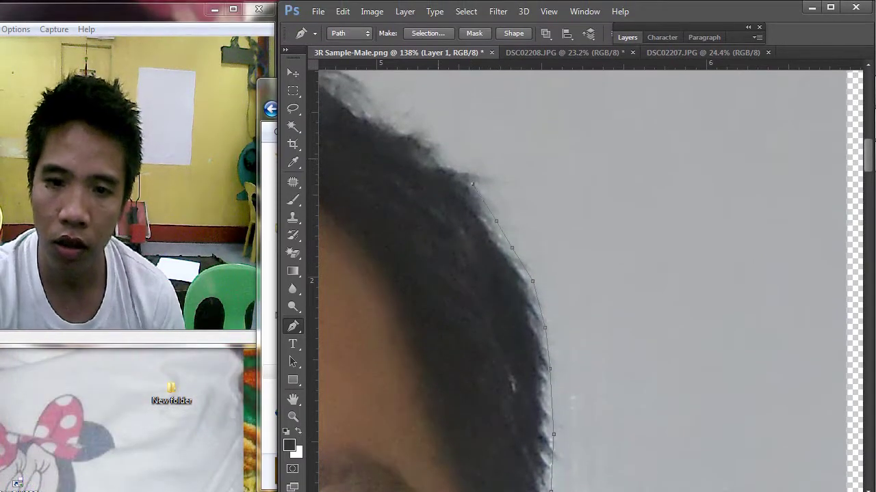
left_click(438, 159)
left_click(412, 138)
Continue the Pen path from the side hair over the top of the head to the start of the opposite curve
left_click_drag(456, 180, 638, 325)
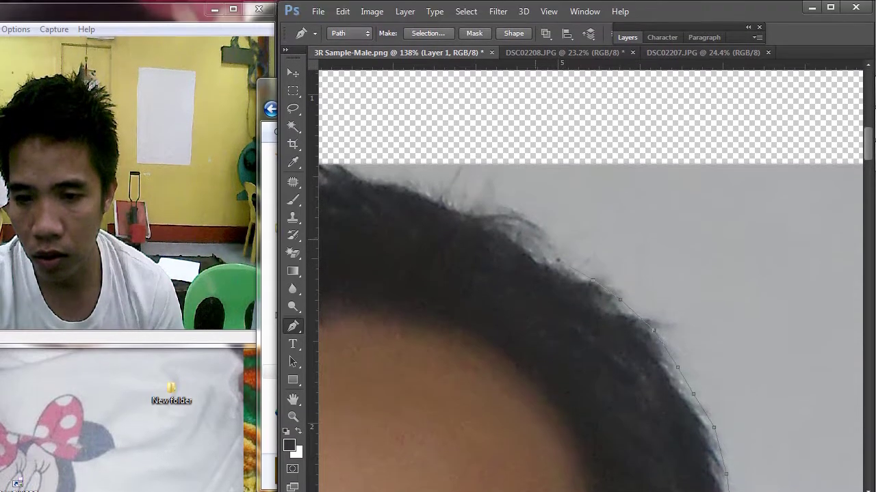
left_click(419, 188)
left_click_drag(380, 180, 656, 308)
left_click(651, 274)
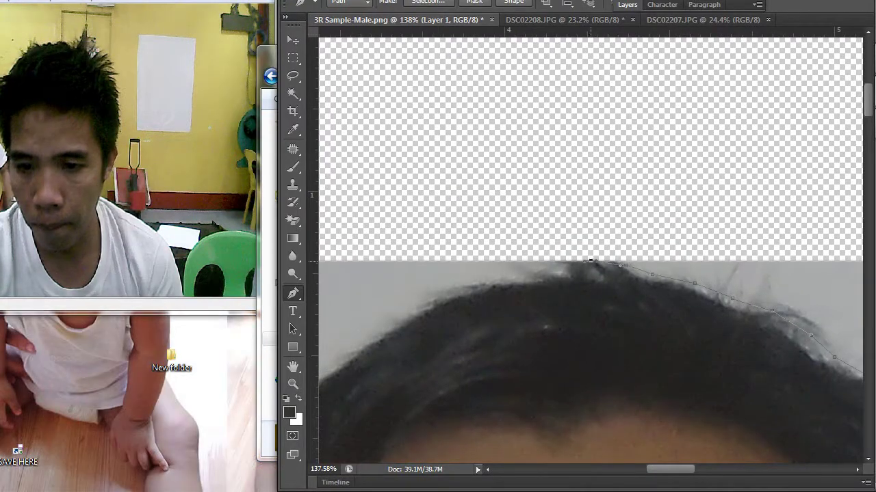
left_click(483, 281)
left_click(437, 292)
left_click(414, 304)
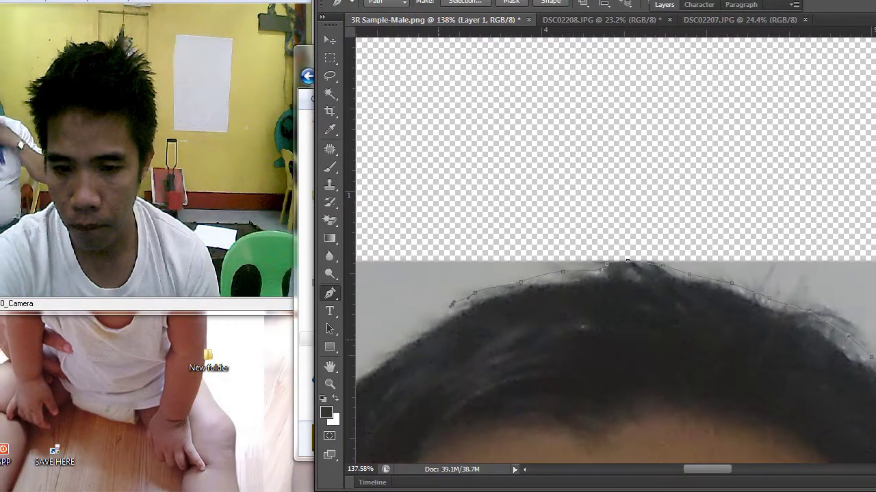
Trace the Pen path down the hair on the photo's left side and close it at the top of the ear
left_click_drag(403, 338, 687, 188)
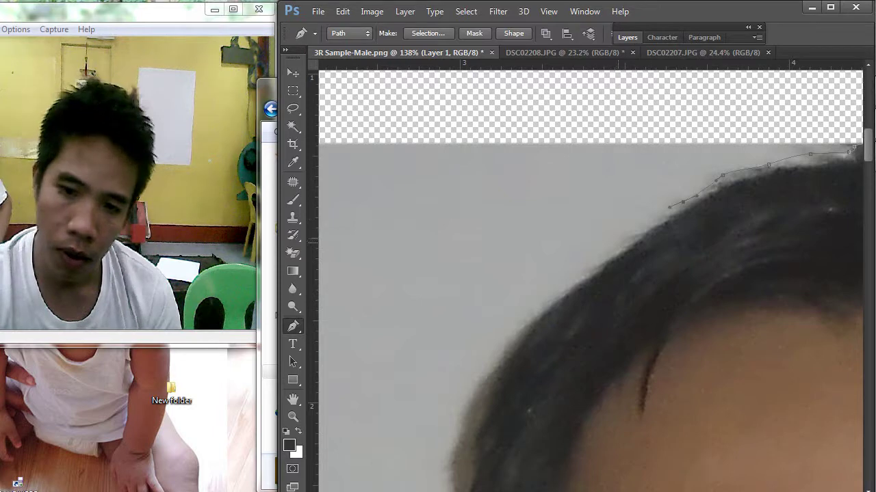
left_click(615, 247)
left_click(538, 302)
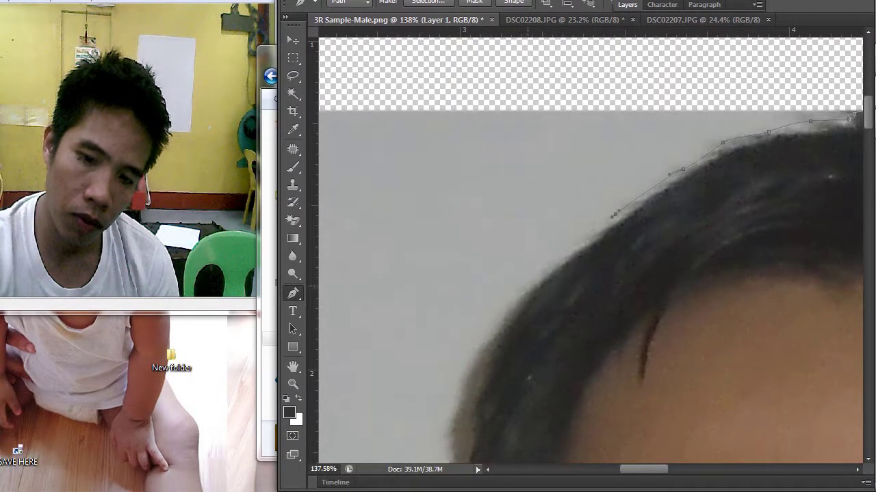
scroll(525, 291, "down", 3)
scroll(534, 273, "left", 2)
left_click_drag(548, 253, 546, 291)
key("ctrl+z")
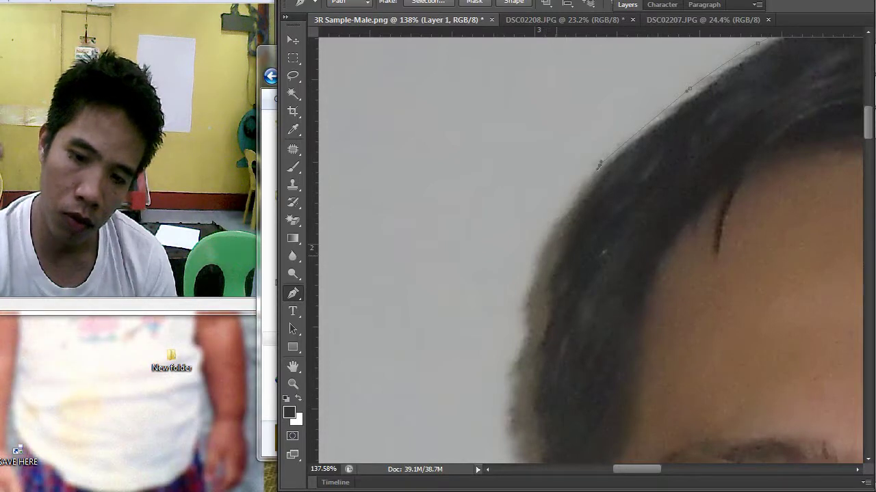
left_click_drag(542, 347, 562, 163)
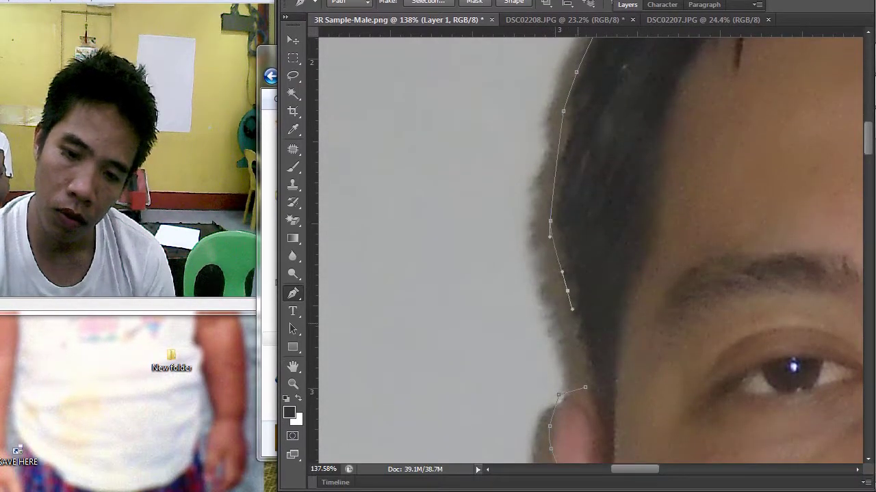
scroll(678, 240, "down", 10)
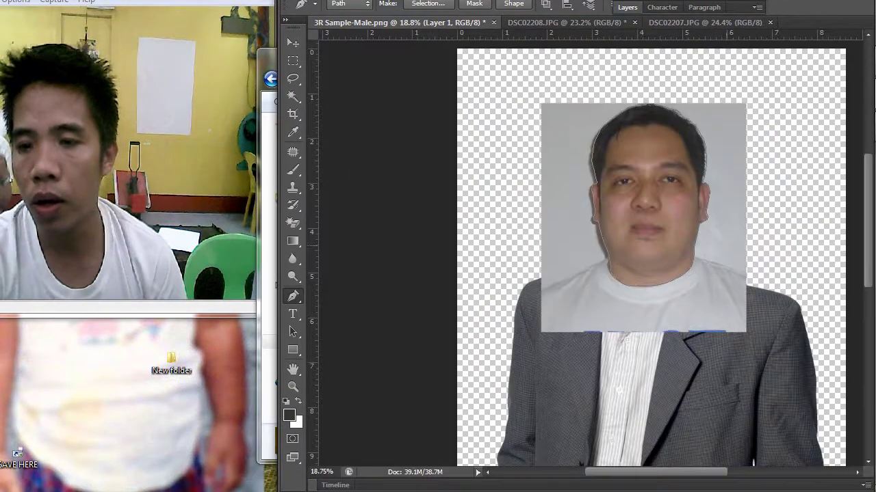
right_click(692, 160)
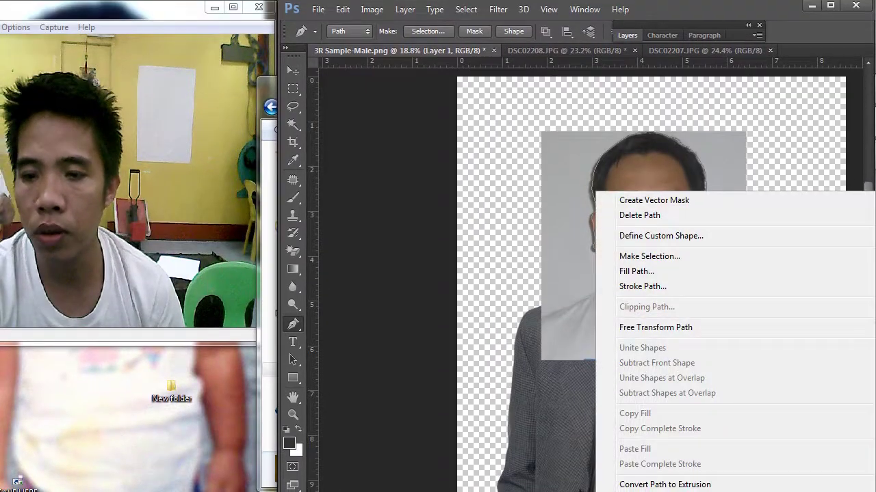
left_click(636, 273)
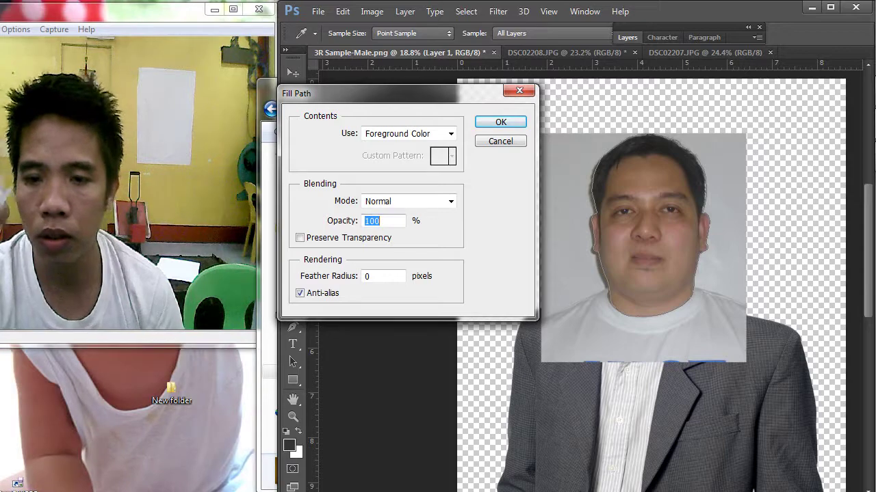
key("Return")
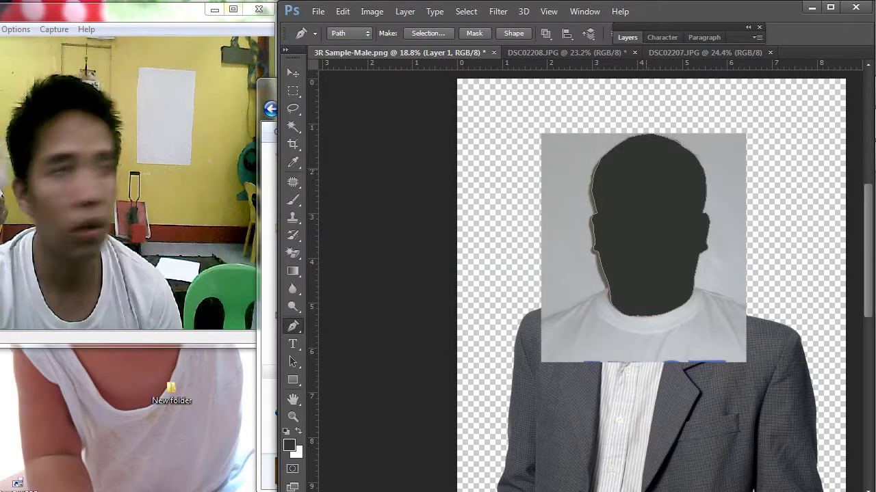
key("ctrl+z")
Make a new anti-aliased selection from the head path with a feather radius of 0 pixels
right_click(395, 207)
left_click(445, 270)
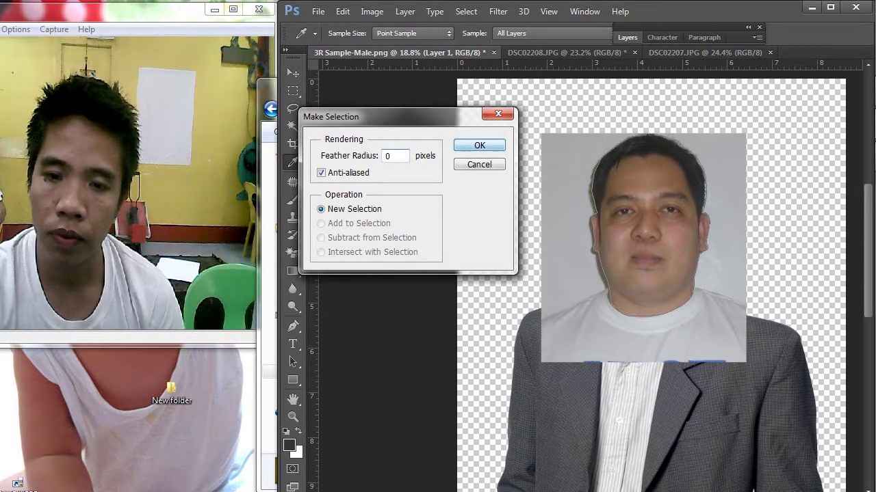
key("Return")
Invert the selection to delete the photo's background and T-shirt around the head, and deselect
left_click(466, 11)
left_click(478, 65)
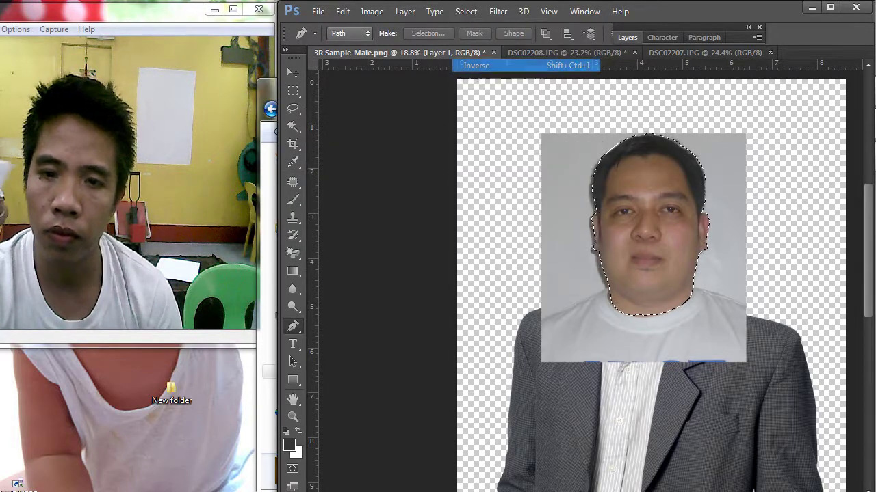
key("Delete")
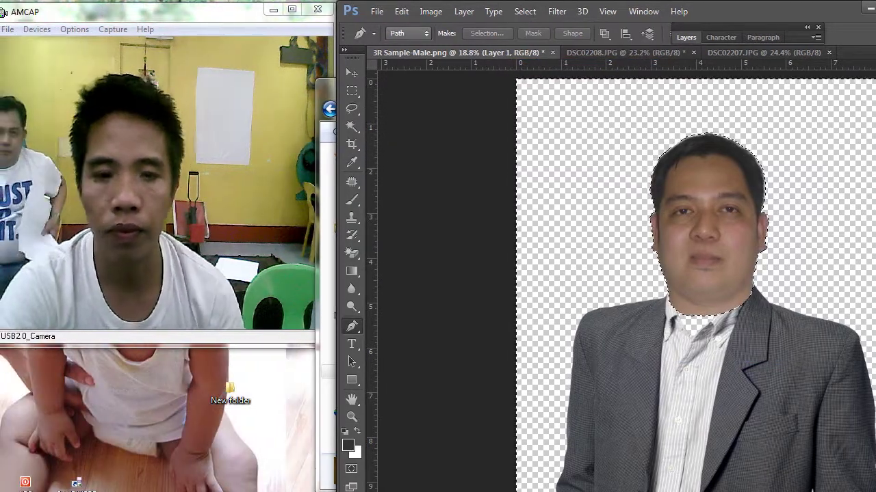
key("m")
right_click(680, 179)
left_click(715, 186)
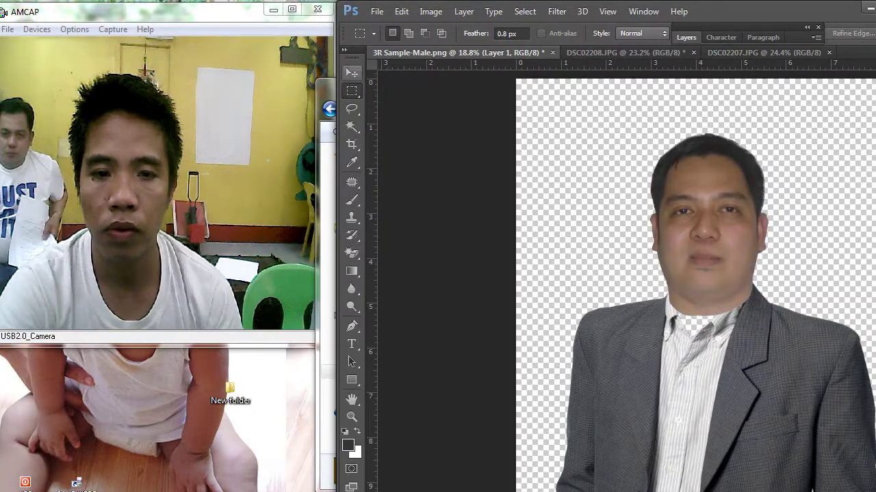
Move the cut-out head down so it lies over the chest of the suit
left_click(293, 72)
left_click_drag(700, 250, 653, 371)
scroll(652, 338, "up", 3)
left_click_drag(653, 338, 596, 139)
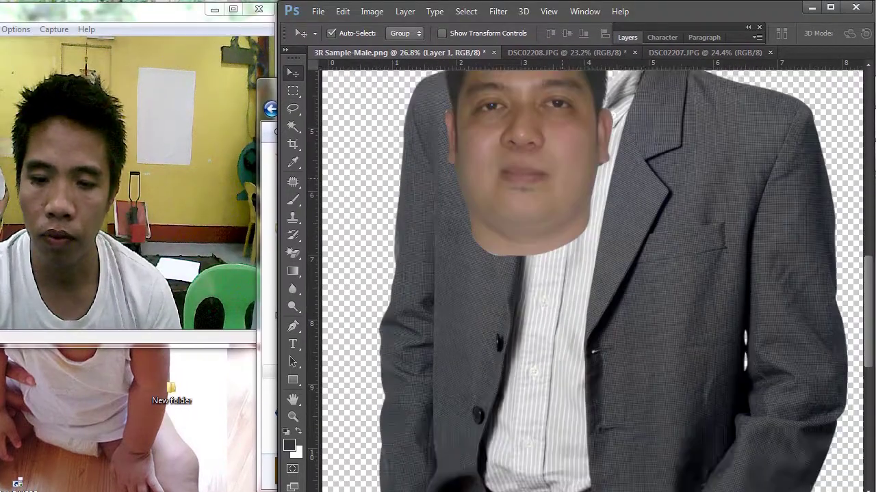
Switch to the Eraser tool and reduce its brush size to 40 for cleaning the head's edge
scroll(591, 287, "up", 3)
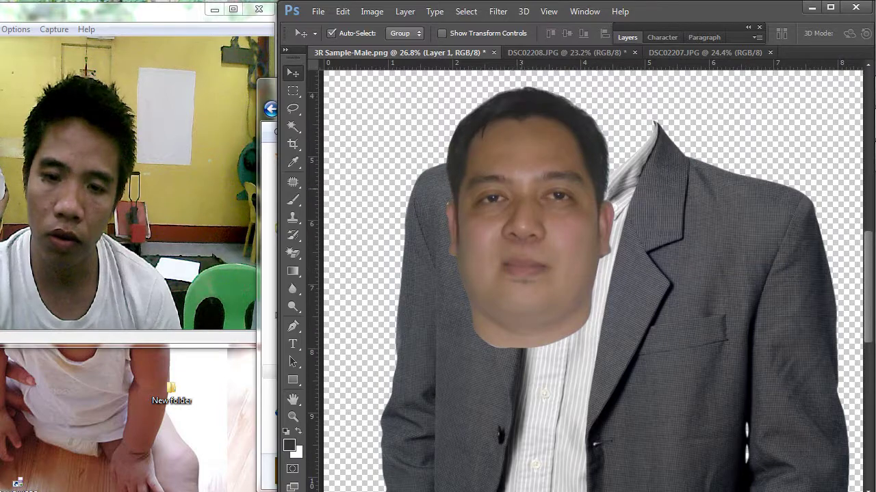
scroll(591, 273, "up", 3)
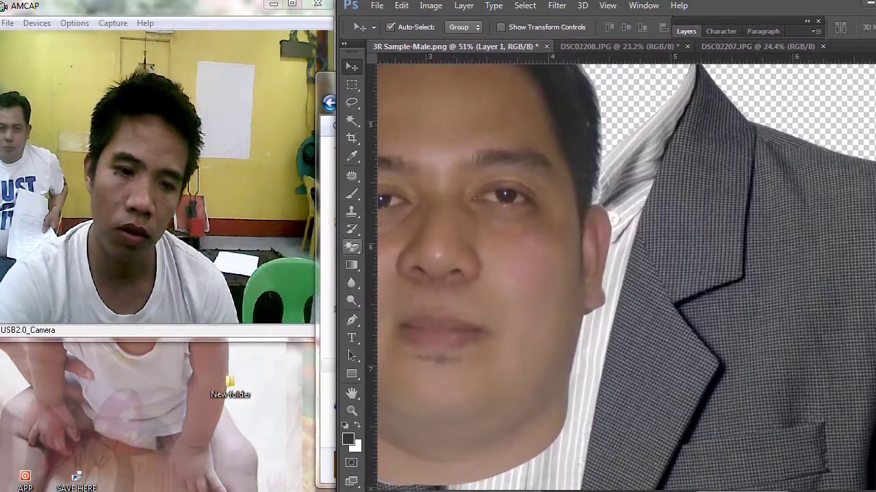
right_click(352, 220)
left_click(410, 218)
scroll(658, 51, "up", 3)
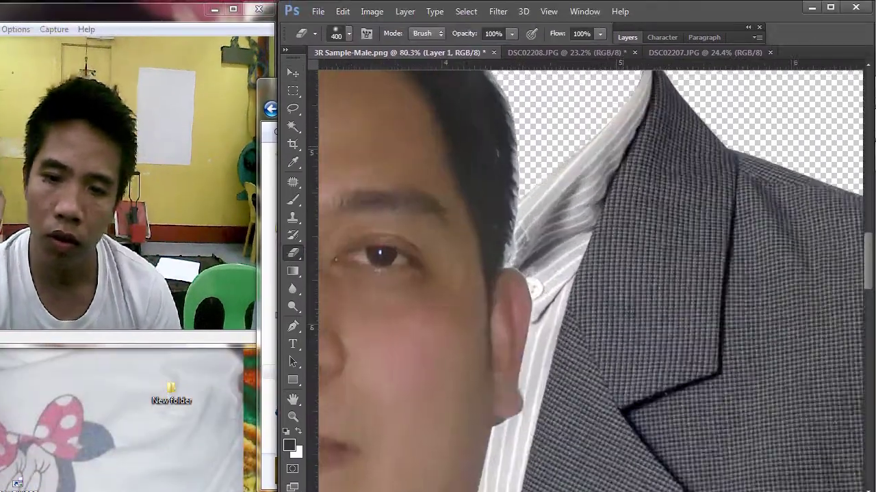
scroll(620, 152, "up", 1)
key("bracketleft")
key("bracketleft")
key("bracketleft")
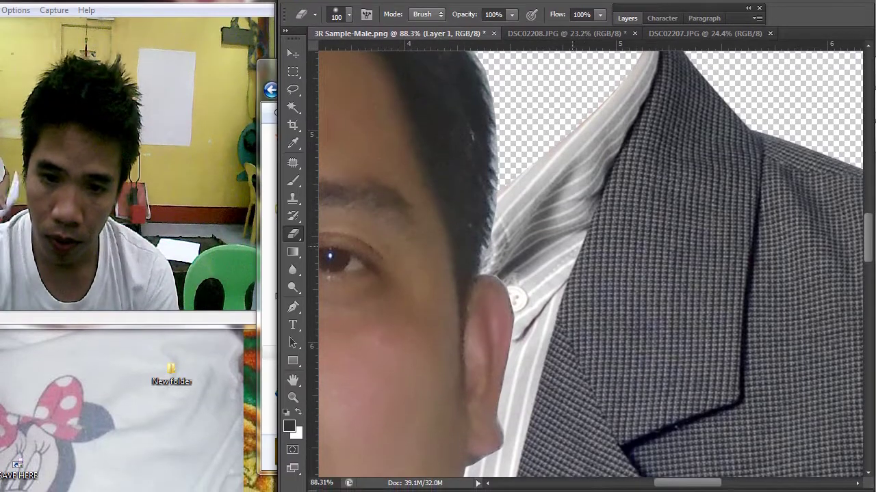
key("bracketleft")
key("bracketleft")
key("bracketleft")
key("bracketleft")
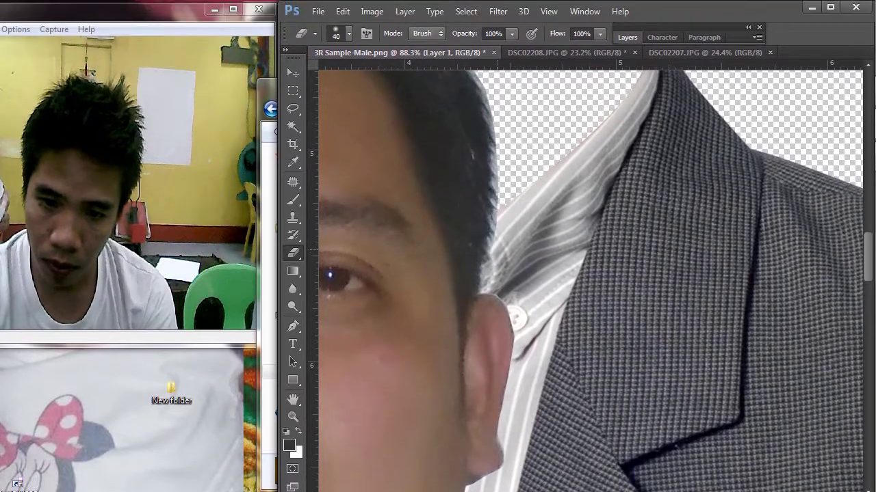
Erase the light fringe along the side hair above the ear on the photo's right side, using eraser size 15
left_click_drag(540, 227, 488, 334)
scroll(487, 334, "up", 9)
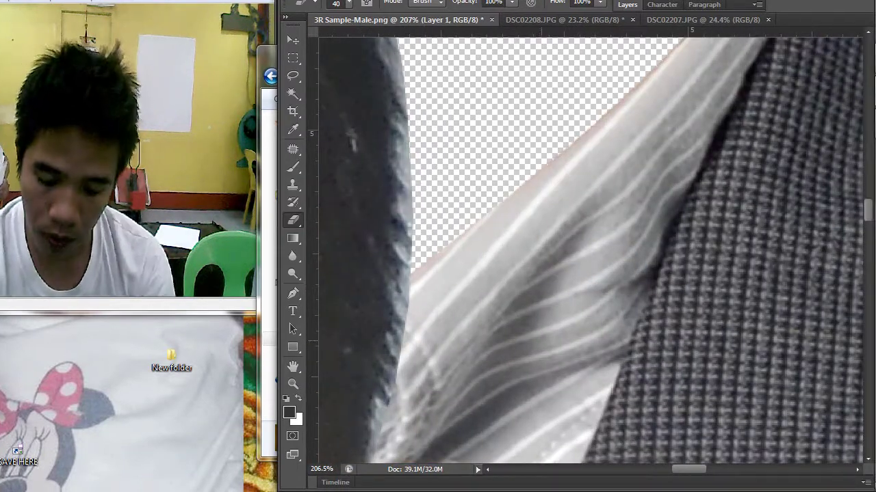
key("bracketleft")
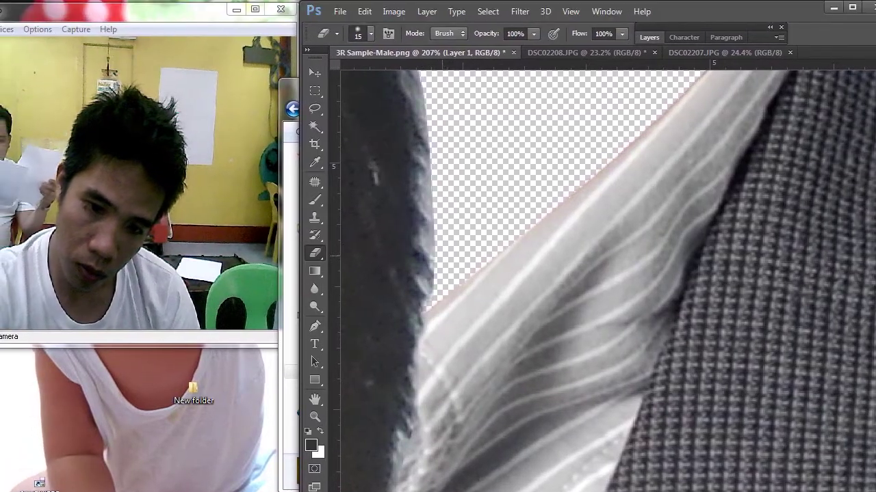
left_click_drag(463, 227, 496, 348)
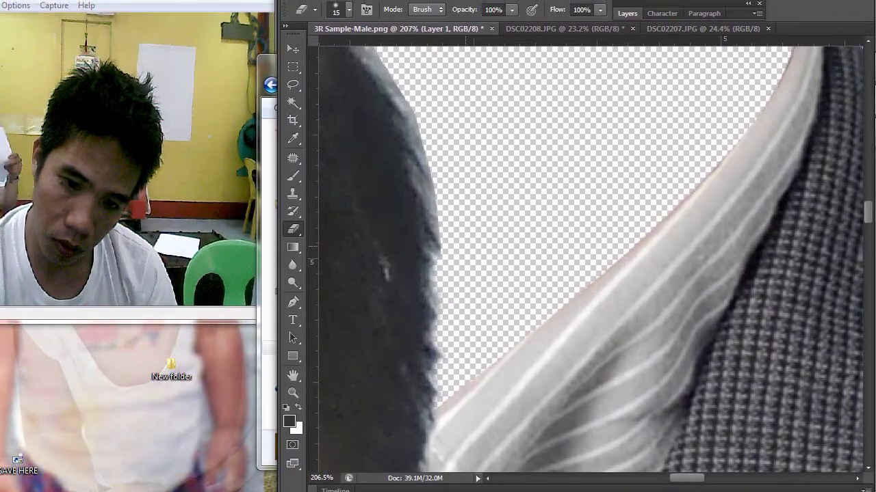
left_click_drag(441, 243, 464, 295)
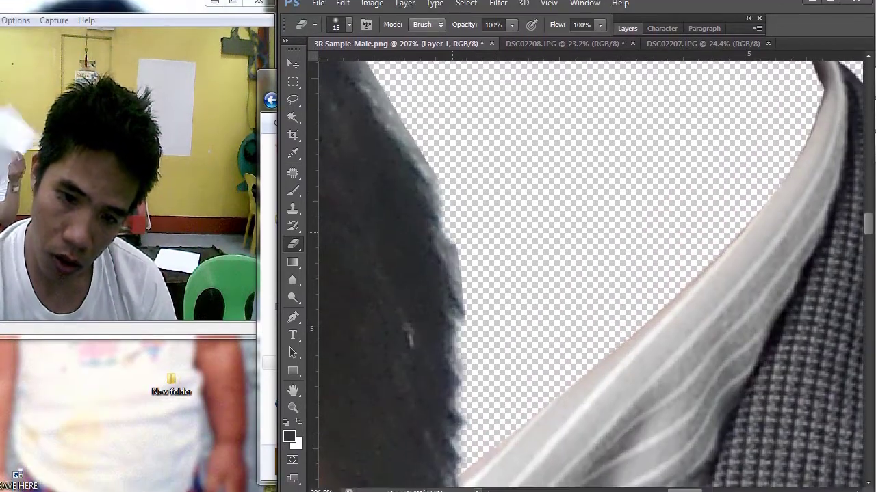
mouse_move(452, 233)
left_mouse_down()
mouse_move(468, 303)
mouse_move(607, 437)
left_mouse_up()
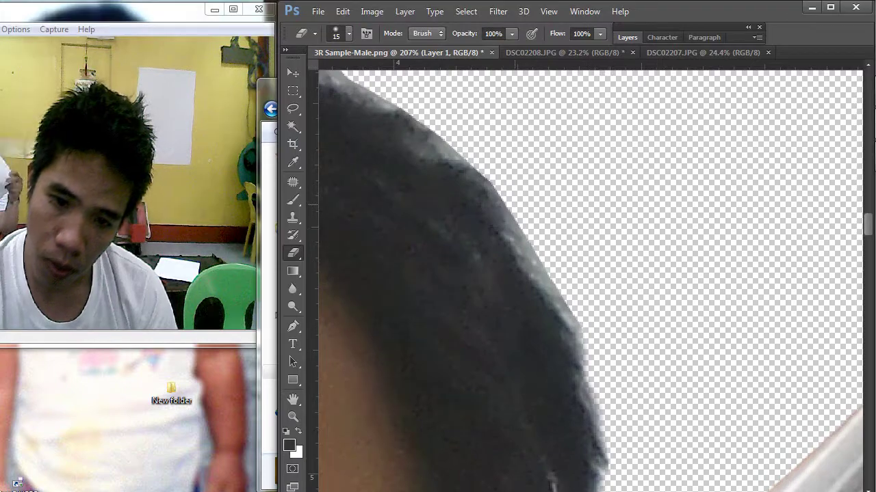
Erase the grey fringe along the upper hair curve on the photo's right side up to the crown
left_click_drag(515, 204, 585, 327)
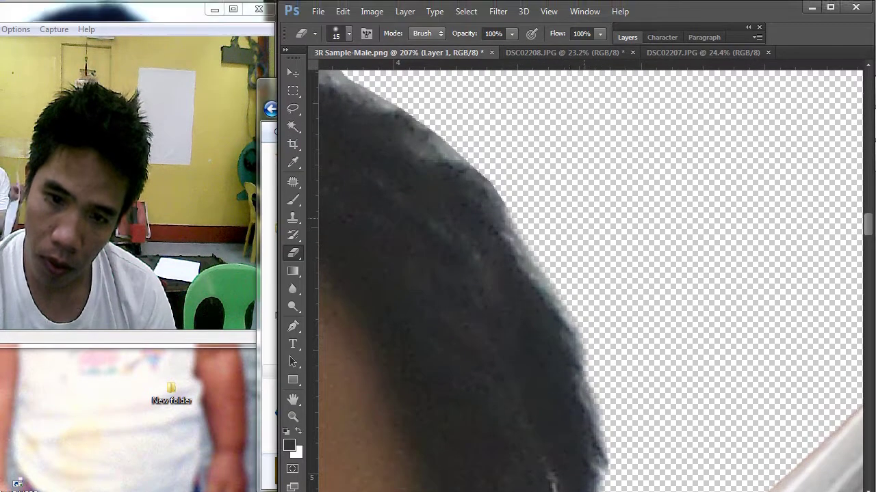
left_click_drag(505, 156, 614, 249)
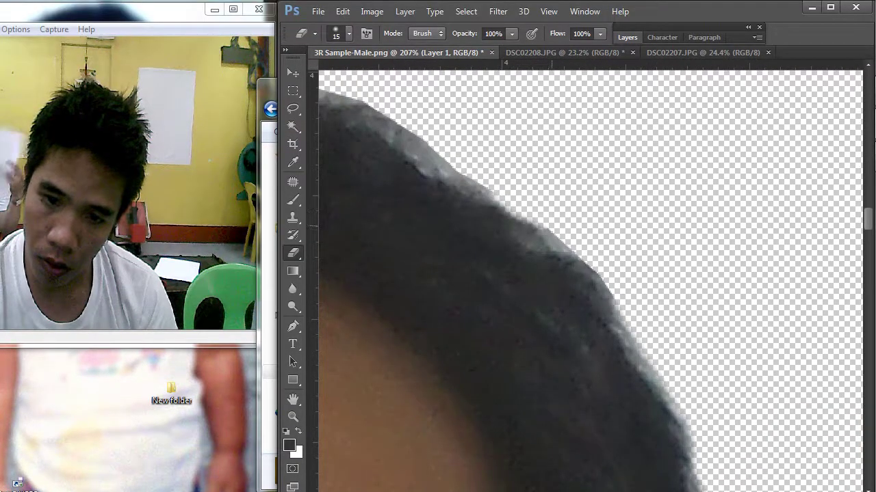
left_click_drag(551, 226, 600, 274)
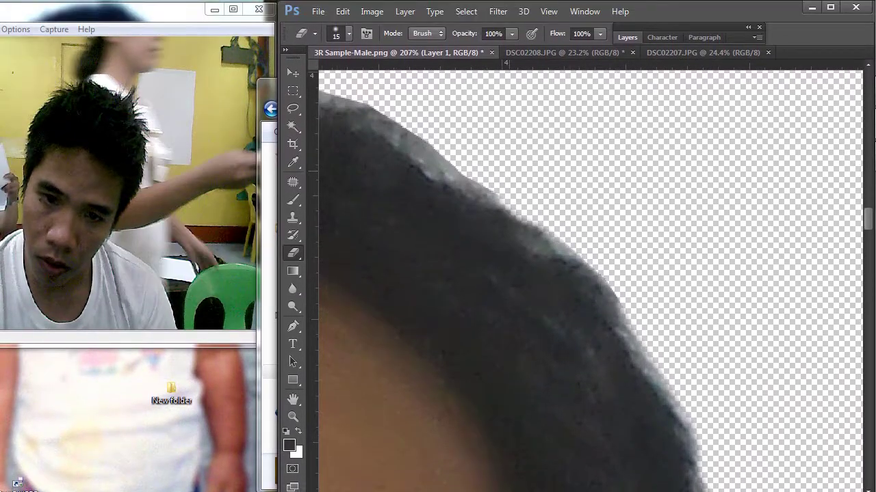
left_click_drag(504, 167, 582, 226)
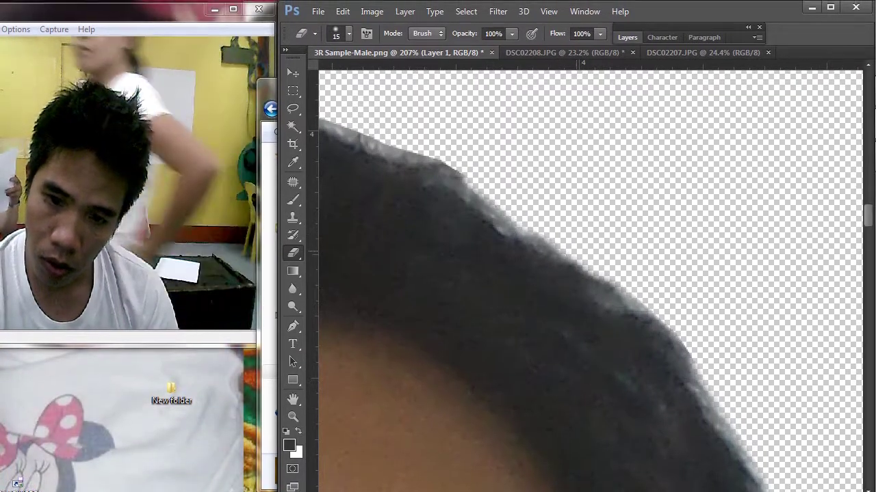
left_click_drag(520, 218, 687, 271)
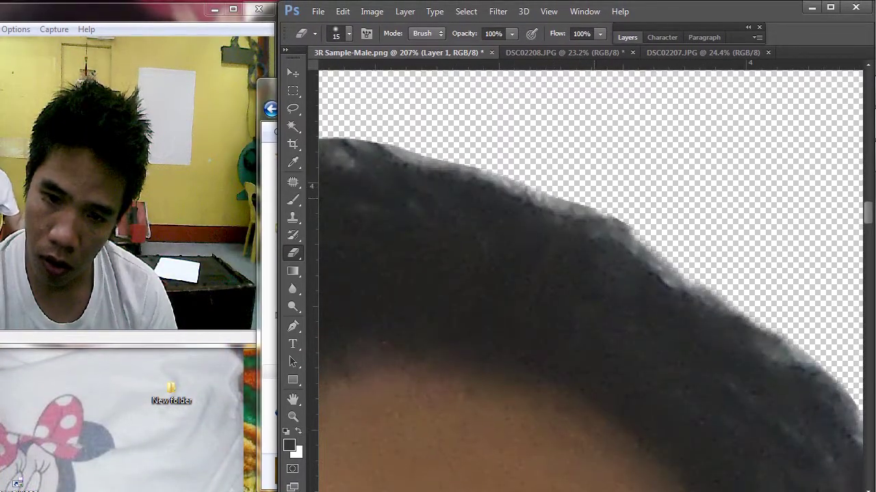
left_click_drag(443, 140, 649, 190)
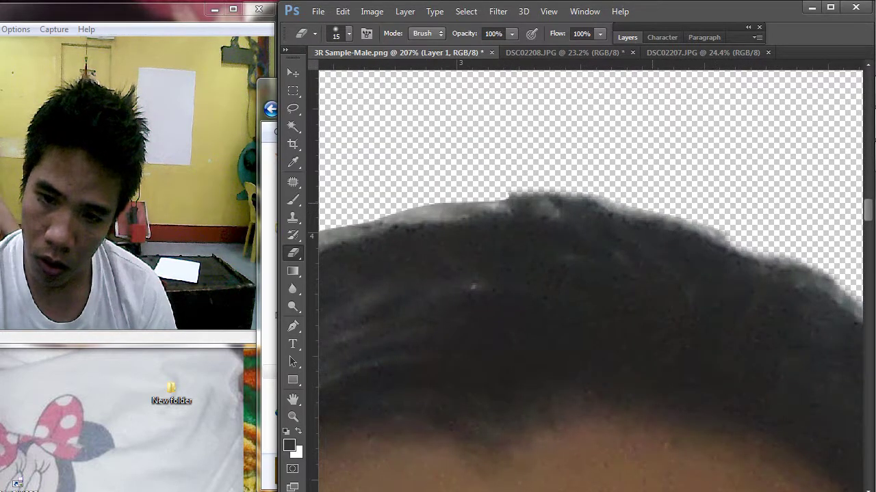
Erase the remaining grey fringe from the crown down the hair curve on the photo's left side
scroll(588, 274, "left", 3)
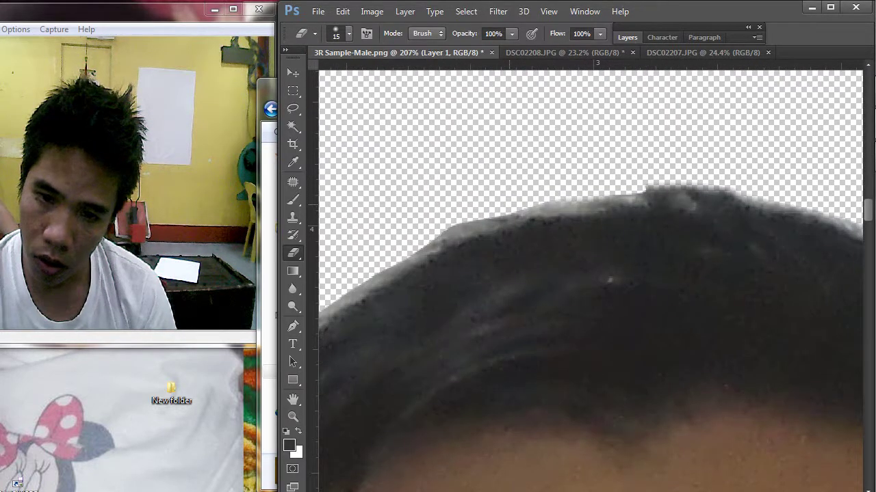
left_click_drag(508, 205, 434, 239)
left_click_drag(435, 239, 664, 153)
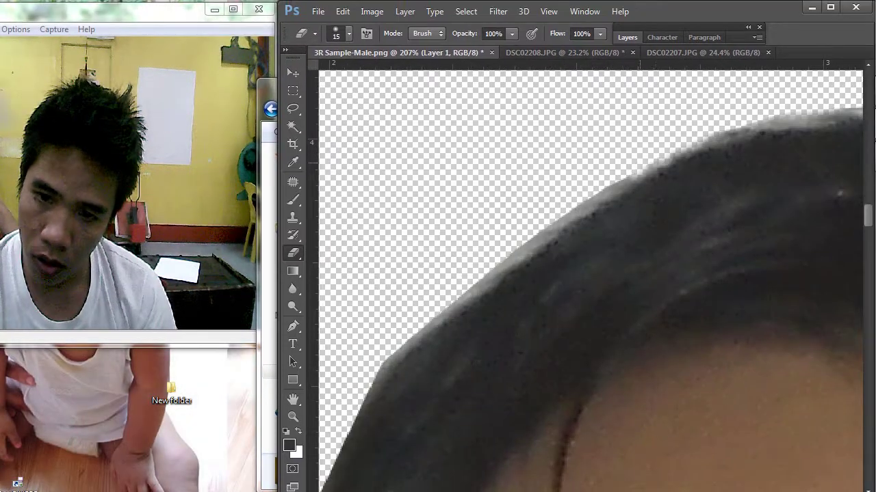
mouse_move(580, 198)
left_mouse_down()
mouse_move(396, 335)
mouse_move(505, 241)
left_mouse_up()
scroll(548, 208, "down", 5)
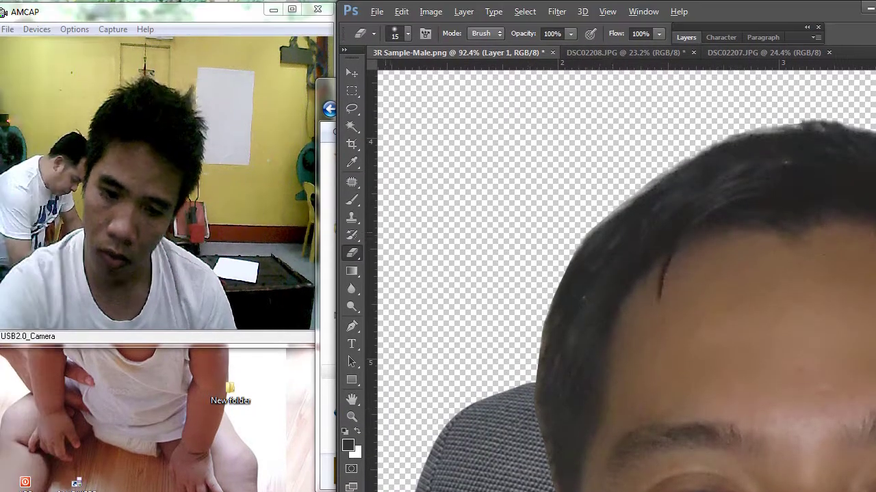
Switch to the open 101MSDCF file window and browse to the network computer K-02-PC
scroll(613, 222, "down", 7)
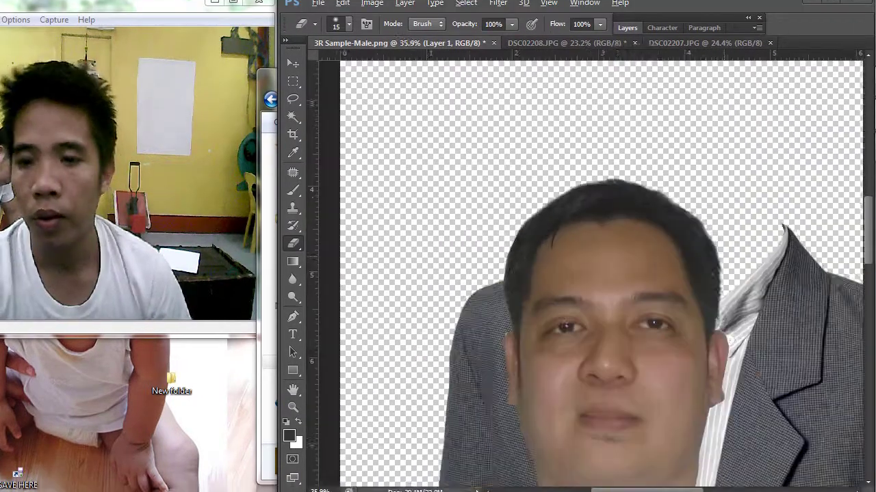
mouse_move(874, 294)
left_click(842, 415)
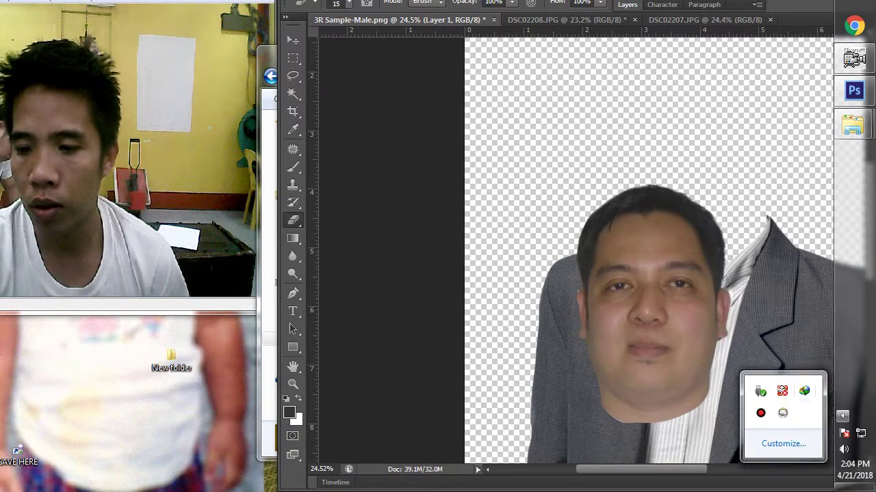
left_click(853, 158)
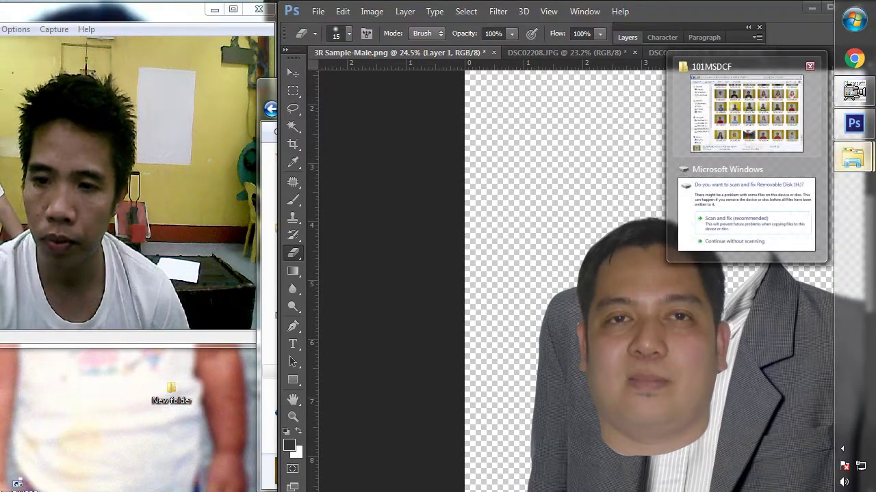
left_click(760, 116)
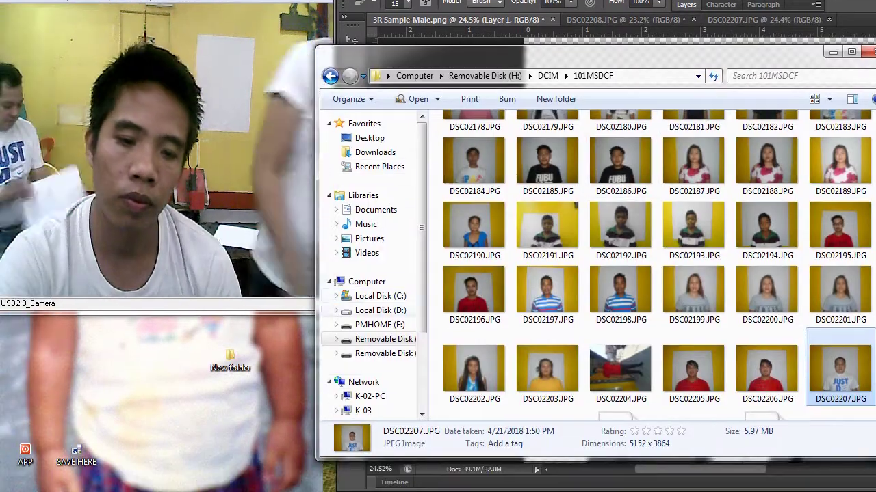
left_click(305, 444)
left_click(362, 389)
left_click(369, 375)
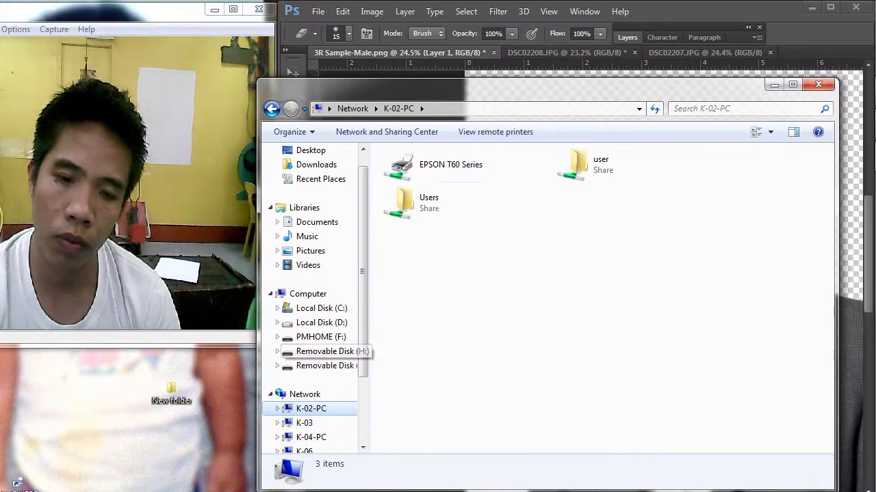
Preview the original 3R Sample-Male.png from the shared Users folder, closing the viewer and the file window when done
double_click(466, 163)
left_click(686, 174)
double_click(573, 176)
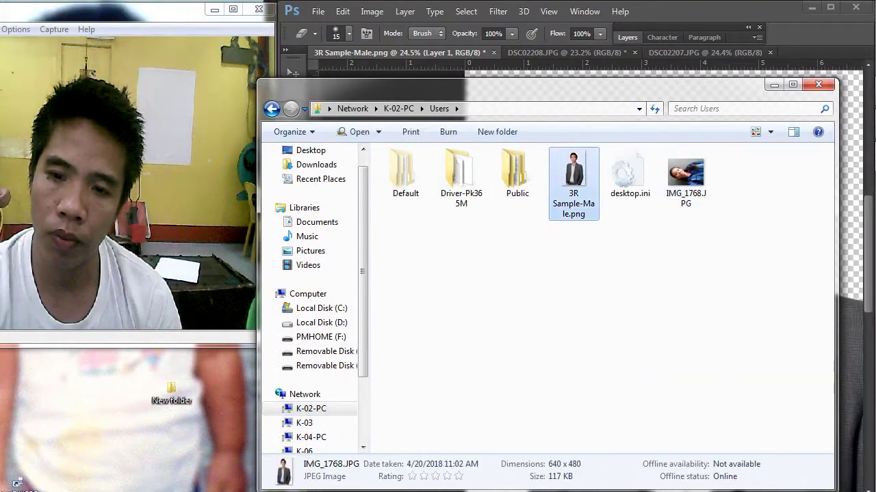
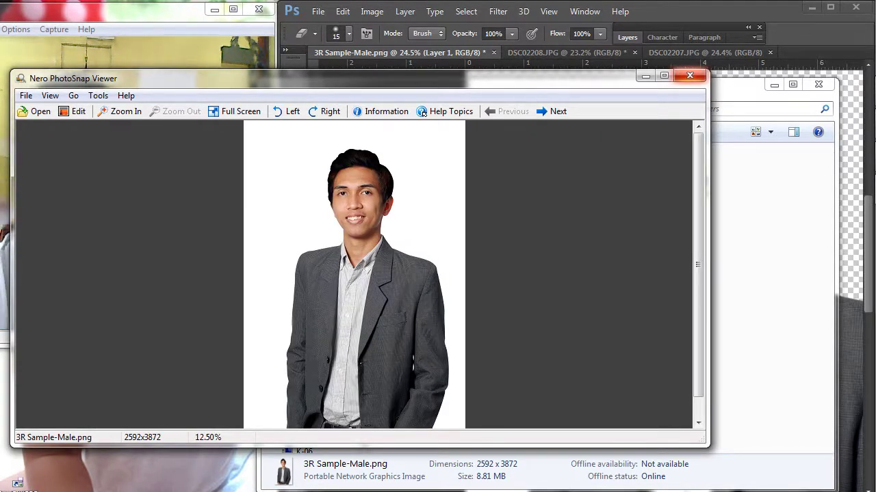
left_click(690, 76)
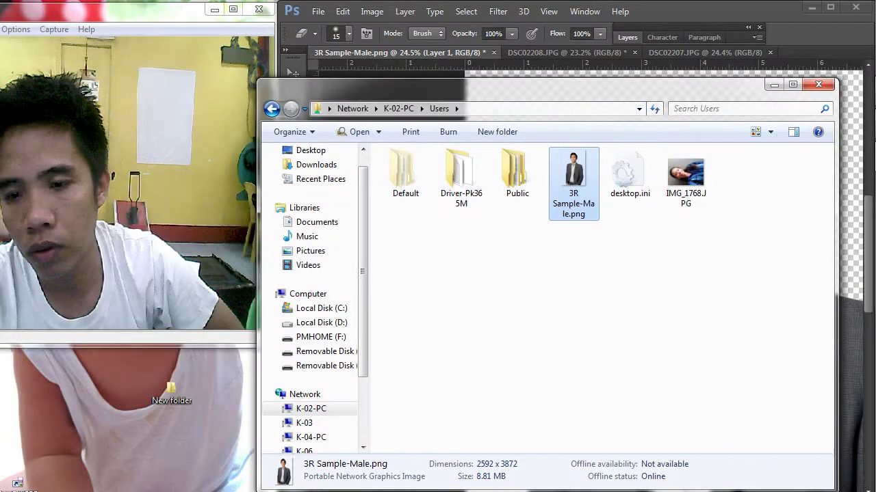
left_click(818, 85)
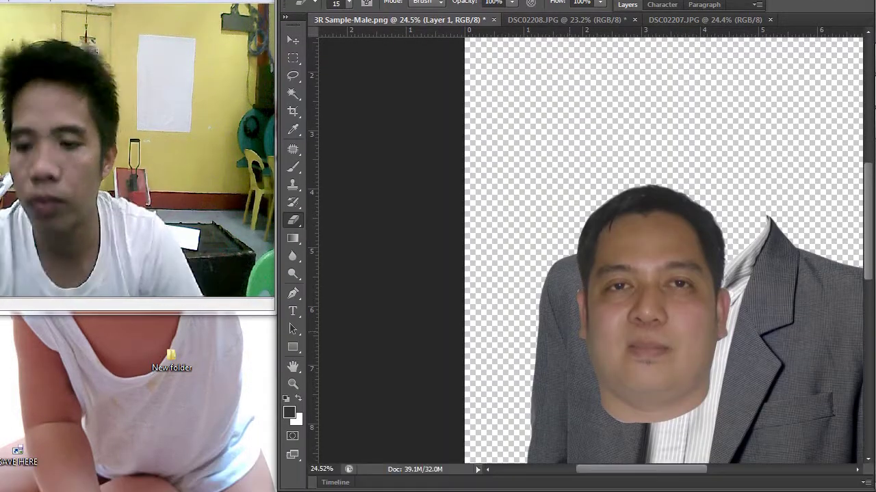
Move the head about 1.3 in left and 0.39 in down with the Move tool, clear of the shirt collar
scroll(664, 273, "down", 3)
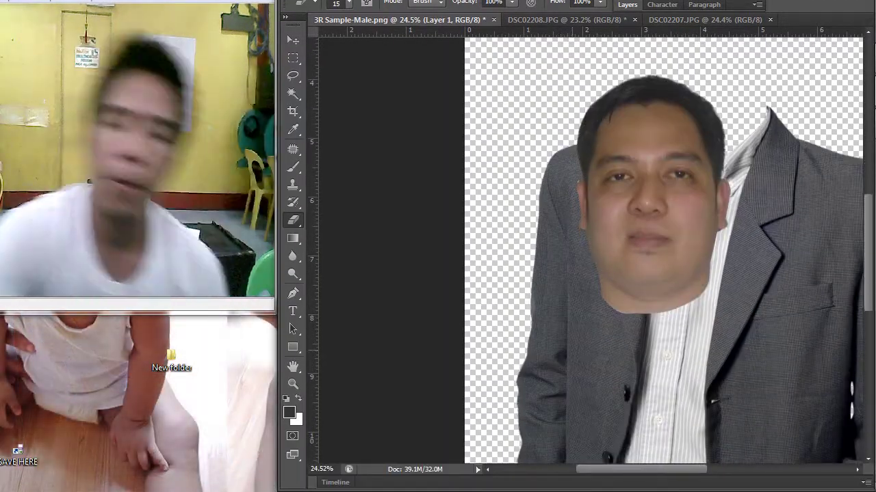
scroll(592, 260, "down", 10)
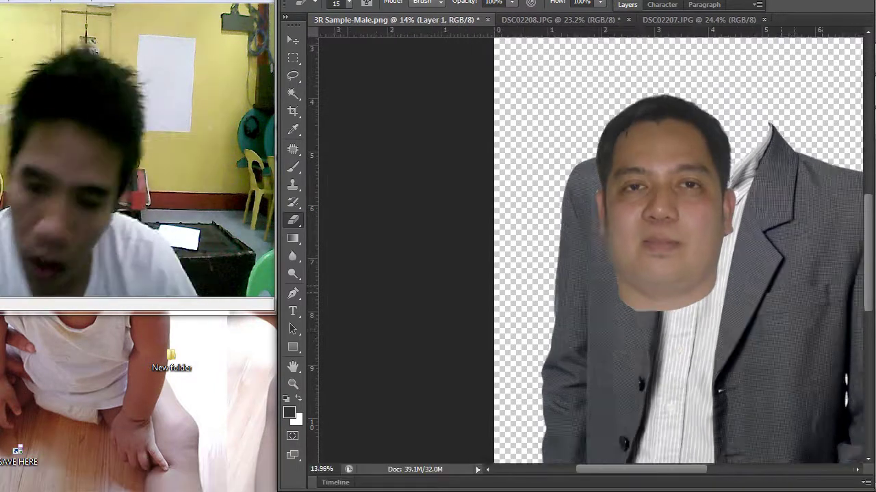
scroll(592, 260, "up", 4)
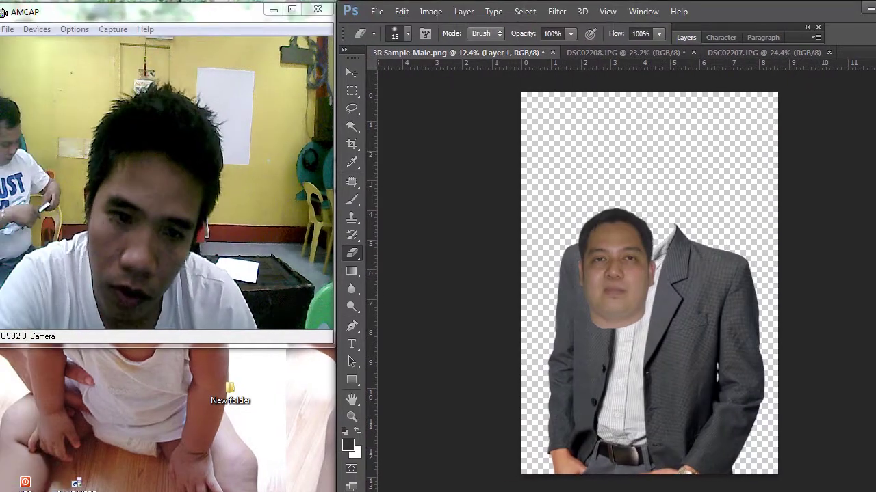
left_click(293, 72)
scroll(596, 275, "up", 4)
left_click_drag(522, 290, 499, 201)
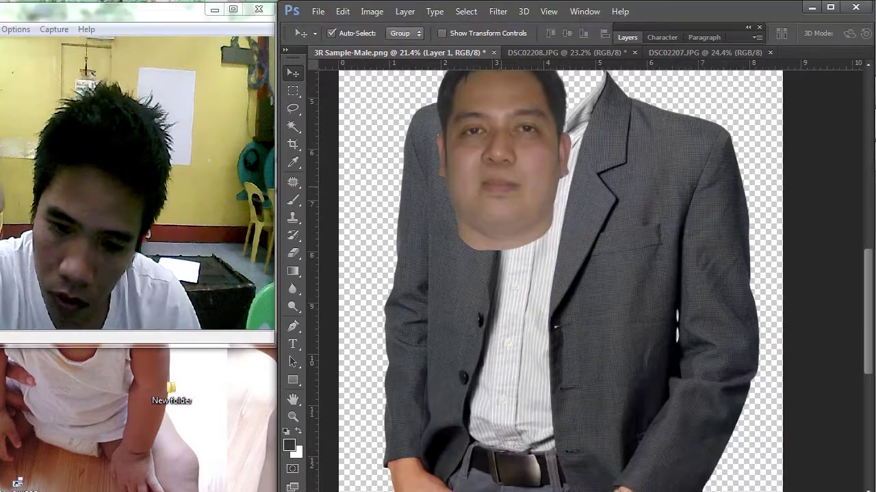
right_click(493, 167)
left_click(515, 176)
left_click_drag(515, 169, 557, 161)
left_click_drag(562, 130, 438, 155)
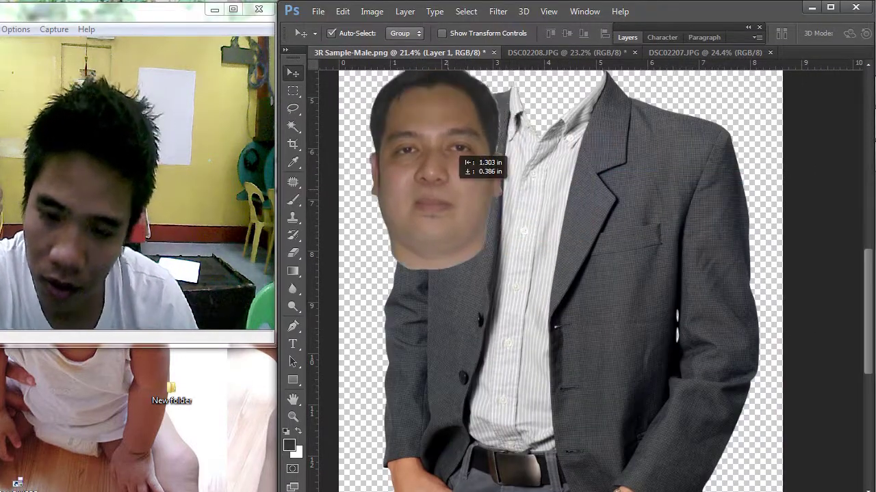
right_click(575, 175)
left_click(602, 185)
right_click(458, 167)
left_click(483, 173)
Patch the blemish on the cheek on the photo's left side using the Patch Tool
scroll(478, 172, "down", 2)
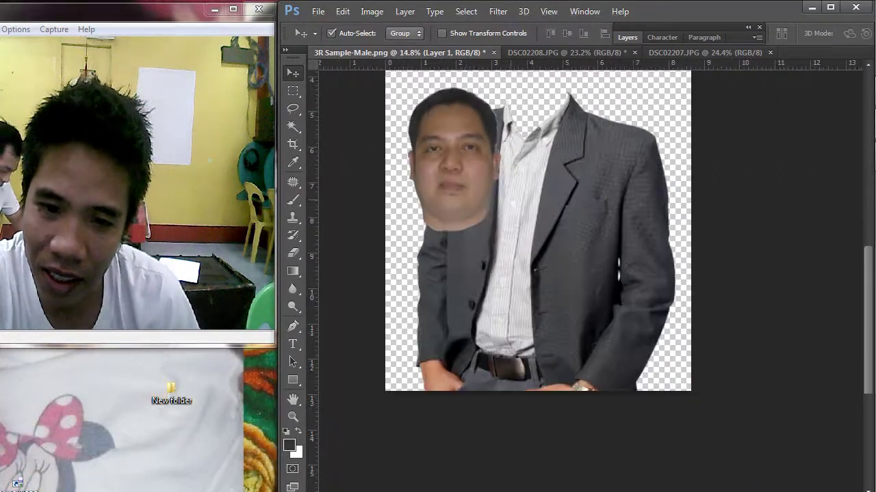
scroll(445, 157, "up", 7)
mouse_move(441, 154)
left_mouse_down()
mouse_move(509, 215)
mouse_move(543, 274)
left_mouse_up()
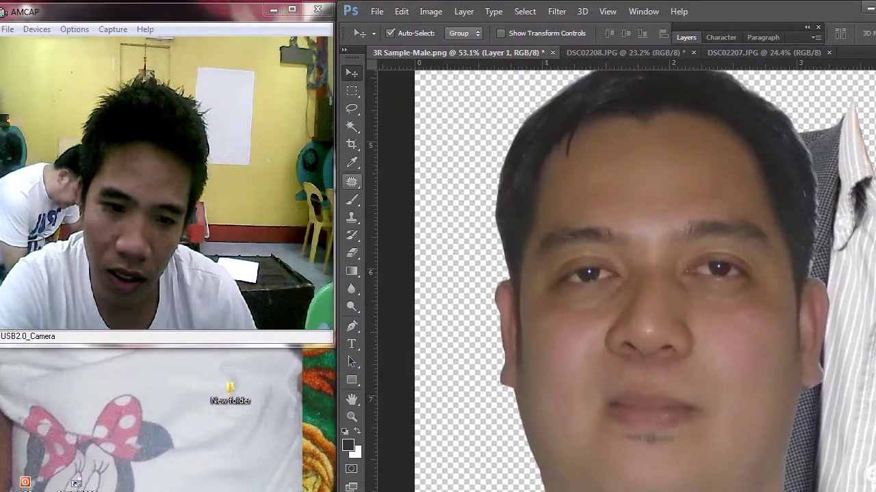
right_click(351, 182)
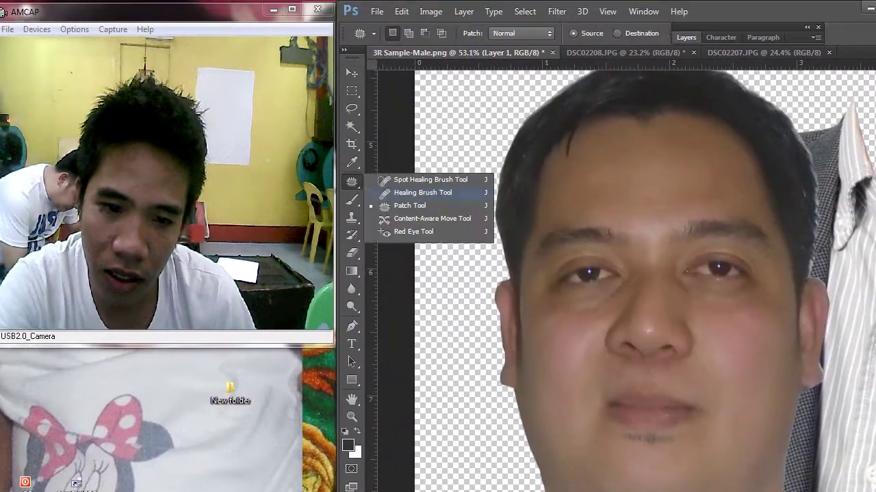
left_click(410, 205)
scroll(629, 294, "up", 3)
mouse_move(494, 306)
left_mouse_down()
mouse_move(472, 310)
mouse_move(496, 306)
left_mouse_up()
mouse_move(423, 269)
left_mouse_down()
mouse_move(518, 282)
mouse_move(436, 267)
left_mouse_up()
left_click_drag(441, 355, 442, 342)
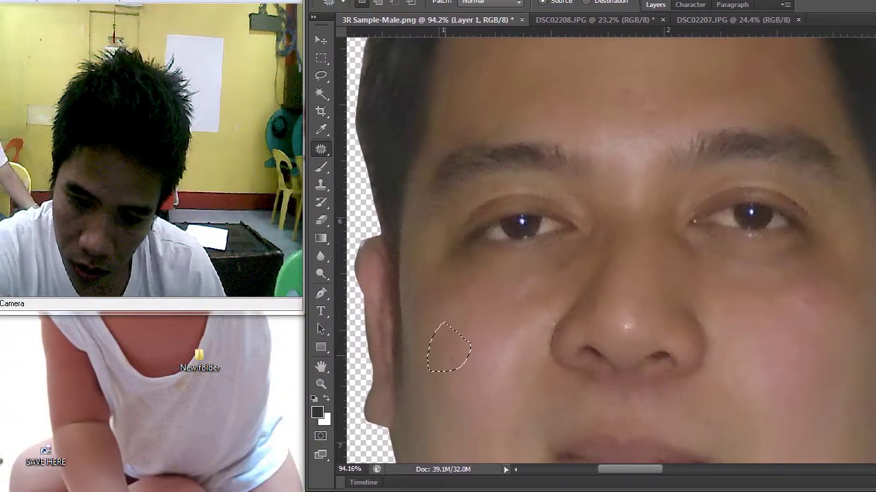
key("ctrl+d")
Patch the under-eye area and upper cheek on the photo's left side with smoother cheek skin
mouse_move(457, 303)
left_mouse_down()
mouse_move(466, 262)
mouse_move(509, 290)
left_mouse_up()
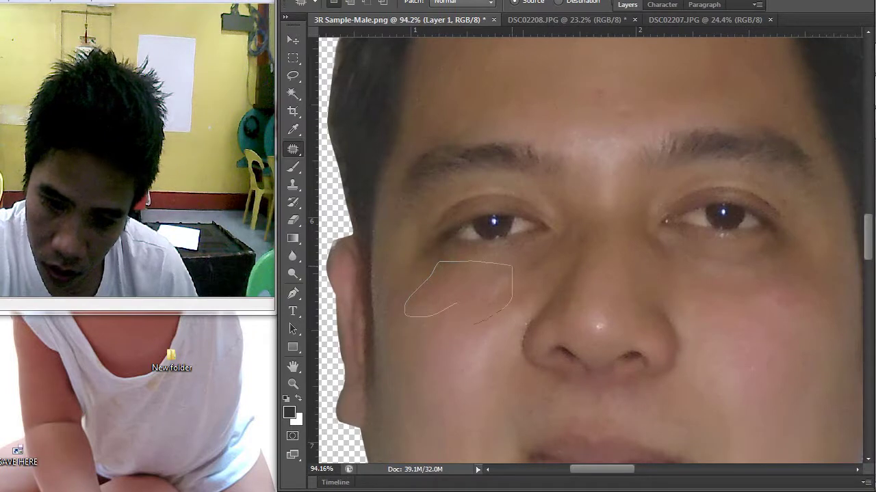
left_click_drag(455, 287, 457, 342)
key("ctrl+d")
mouse_move(457, 285)
left_mouse_down()
mouse_move(416, 257)
mouse_move(472, 283)
left_mouse_up()
left_click_drag(448, 298, 457, 345)
key("ctrl+d")
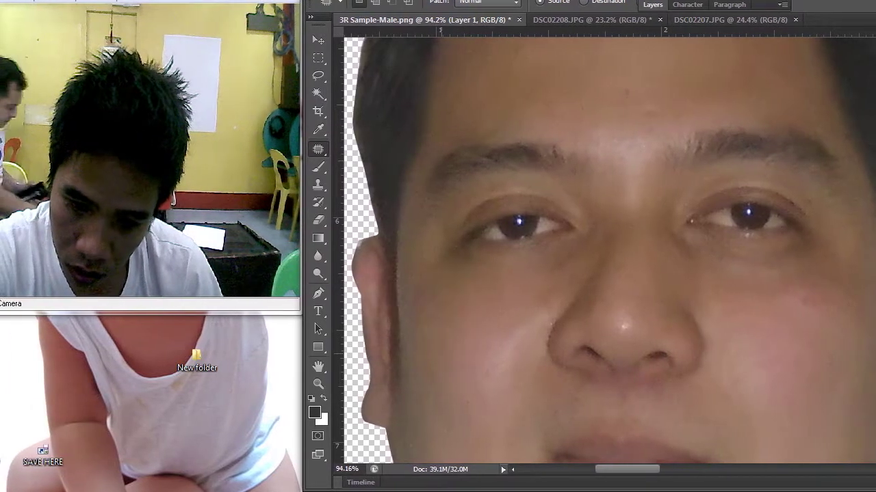
Patch the shaded skin between the inner eye corner and the nose on the photo's left side
mouse_move(573, 253)
left_mouse_down()
mouse_move(587, 223)
mouse_move(580, 255)
left_mouse_up()
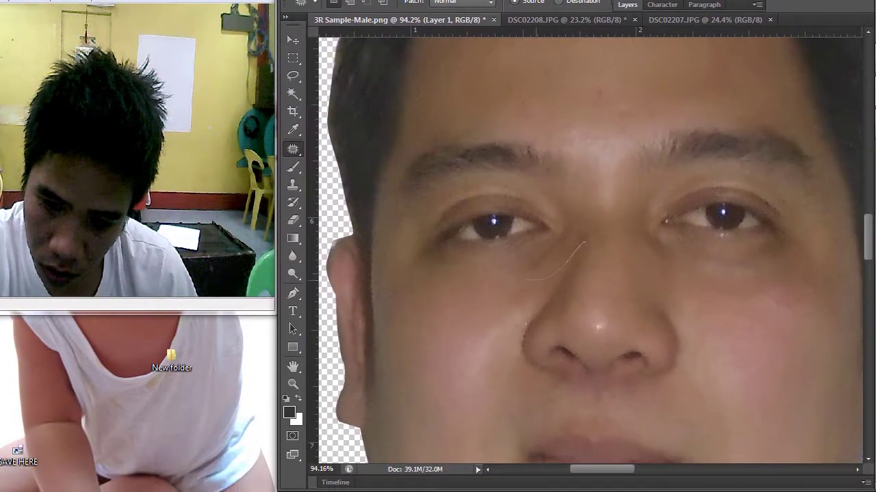
left_click_drag(527, 280, 572, 214)
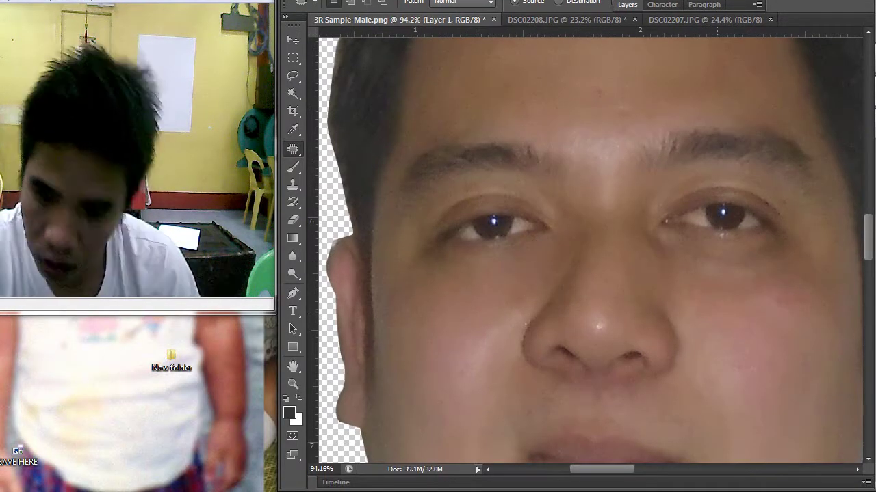
mouse_move(717, 314)
left_mouse_down()
mouse_move(462, 269)
mouse_move(483, 241)
mouse_move(518, 314)
left_mouse_up()
key("ctrl+d")
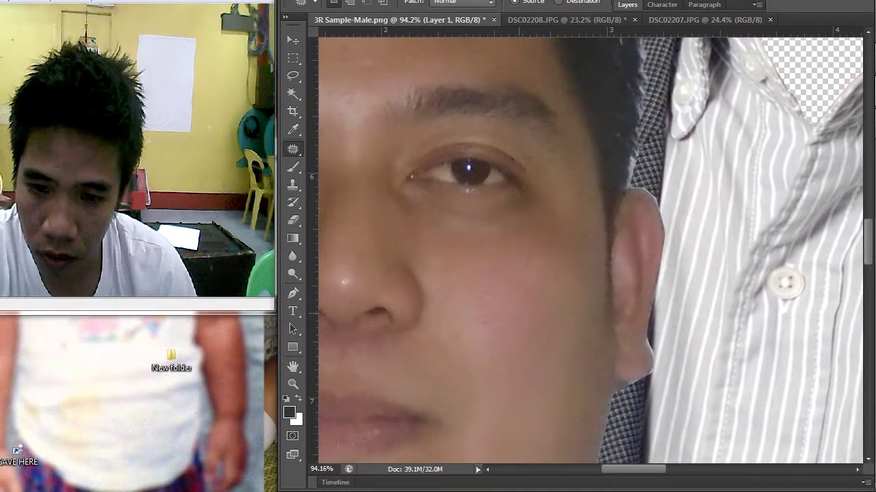
Patch the inner under-eye area beside the nose on the photo's right side with cheek skin
mouse_move(420, 199)
left_mouse_down()
mouse_move(545, 234)
mouse_move(420, 197)
left_mouse_up()
left_click_drag(501, 240, 526, 294)
key("ctrl+d")
left_click_drag(468, 231, 409, 217)
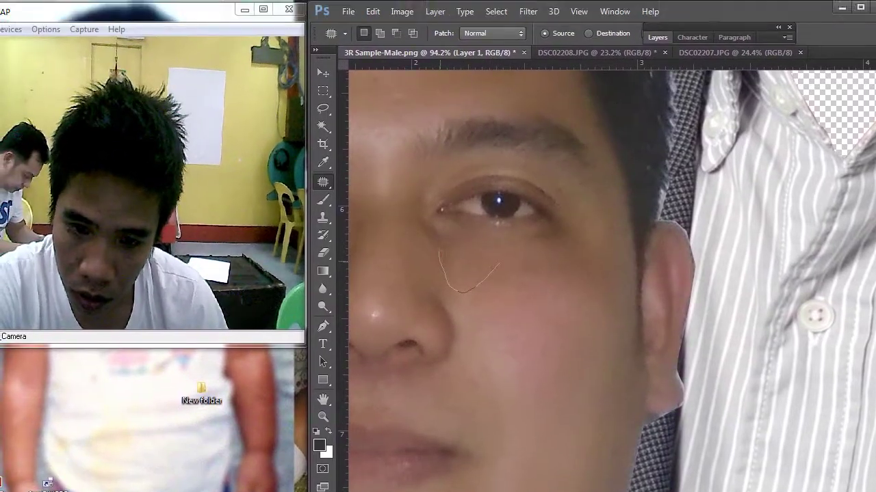
left_click_drag(440, 251, 499, 263)
left_click_drag(471, 272, 487, 311)
key("ctrl+d")
Patch the dark skin below the outer eye corner on the photo's right side
mouse_move(572, 243)
left_mouse_down()
mouse_move(510, 244)
mouse_move(570, 236)
mouse_move(558, 275)
left_mouse_up()
key("ctrl+d")
mouse_move(570, 226)
left_mouse_down()
mouse_move(496, 231)
mouse_move(545, 236)
left_mouse_up()
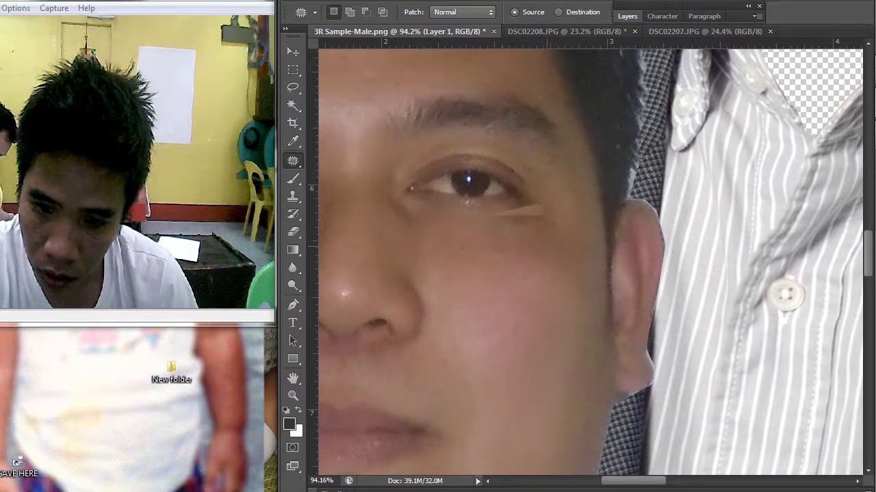
left_click_drag(502, 245, 518, 280)
key("ctrl+d")
Smooth the full band of skin under the eye on the photo's right side by patching from the cheek
mouse_move(528, 250)
left_mouse_down()
mouse_move(465, 266)
mouse_move(480, 221)
mouse_move(525, 239)
left_mouse_up()
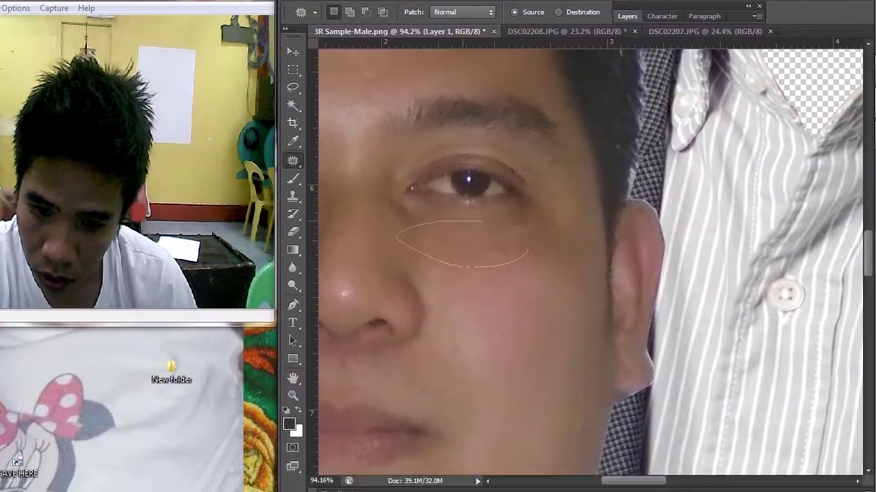
left_click_drag(472, 243, 482, 291)
key("ctrl+d")
mouse_move(552, 239)
left_mouse_down()
mouse_move(430, 241)
mouse_move(463, 223)
left_mouse_up()
left_click_drag(486, 238, 493, 294)
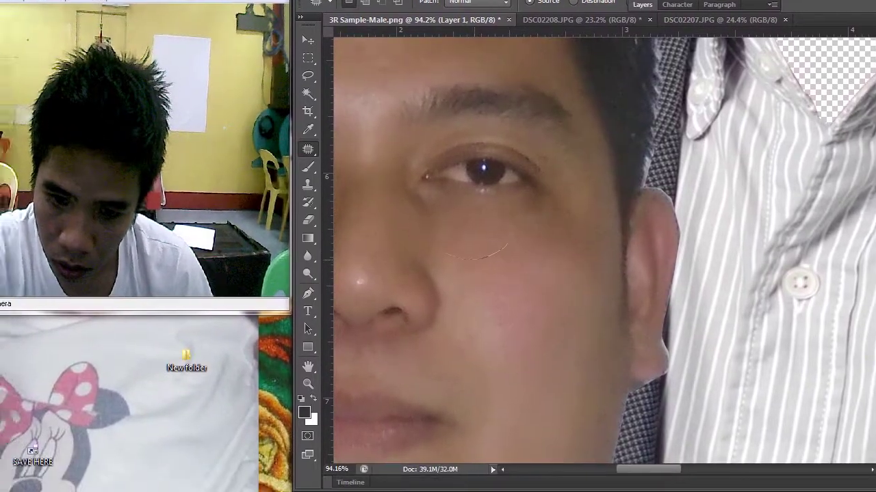
mouse_move(494, 227)
left_mouse_down()
mouse_move(465, 257)
mouse_move(468, 284)
left_mouse_up()
key("ctrl+d")
Patch the small remaining shaded spots beneath the eyes next to the nose
scroll(585, 279, "down", 4)
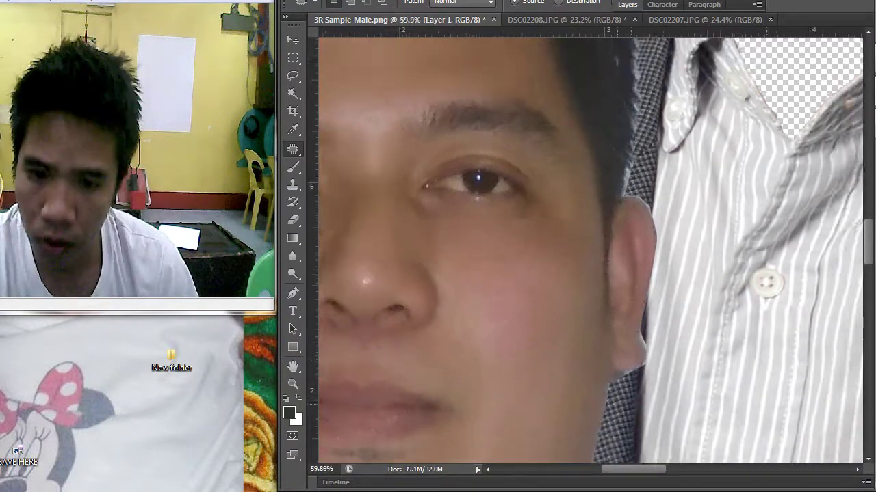
scroll(585, 315, "down", 6)
scroll(548, 250, "up", 7)
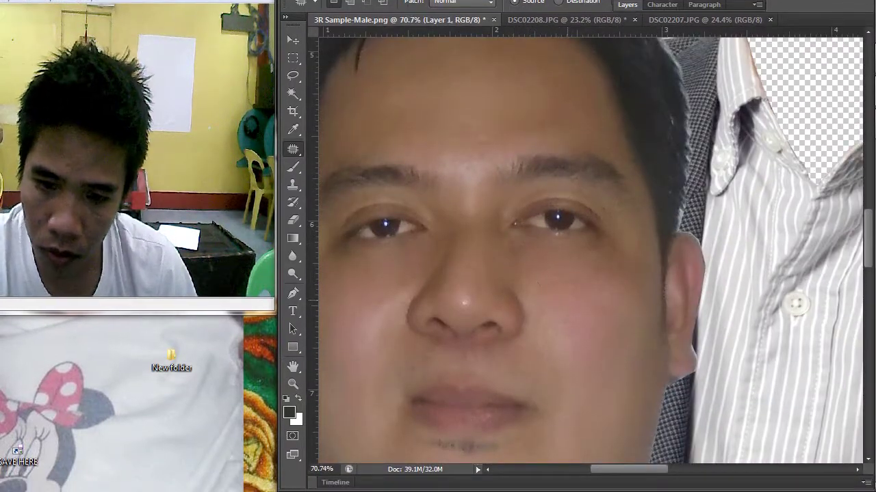
left_click_drag(534, 240, 531, 244)
left_click_drag(540, 279, 537, 282)
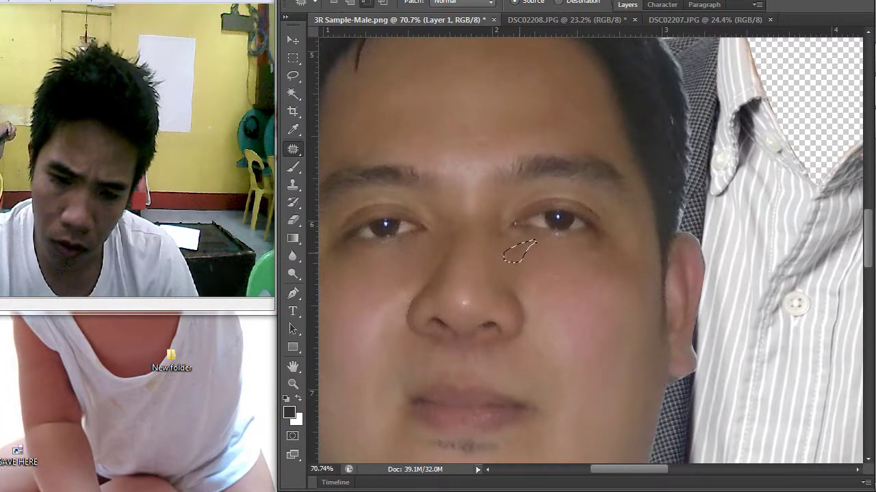
scroll(588, 253, "down", 5)
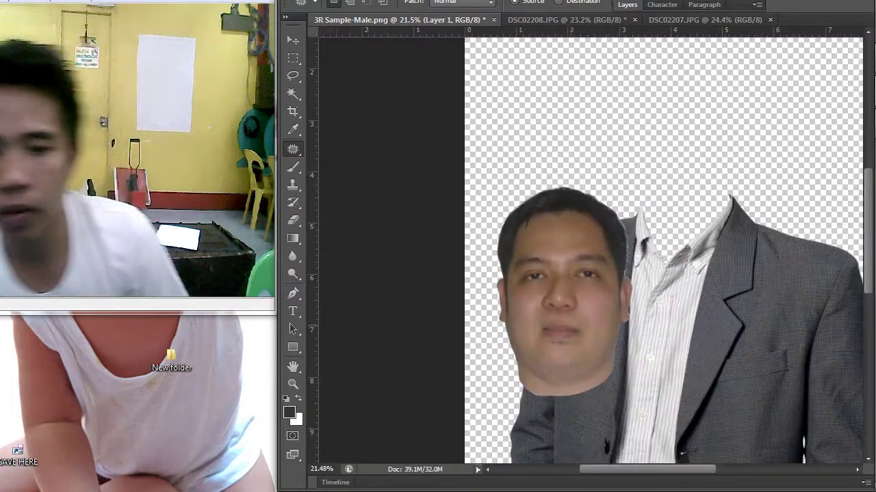
scroll(588, 253, "up", 4)
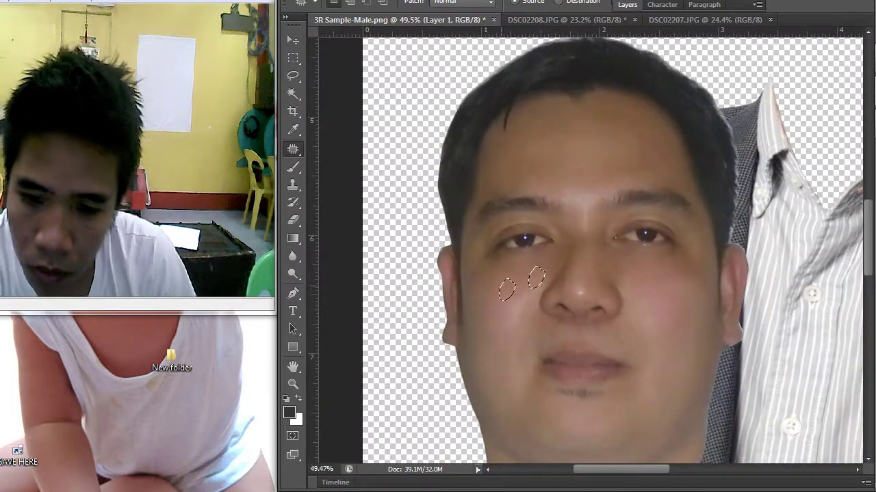
scroll(676, 308, "down", 6)
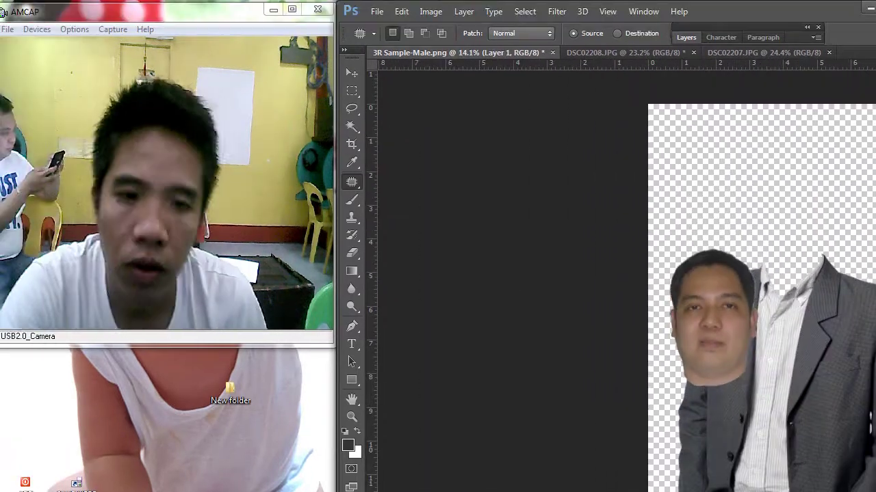
Move the cut-out head onto the suit's collar and scale it down to about 95.5%
left_click(293, 40)
left_click_drag(725, 219, 742, 167)
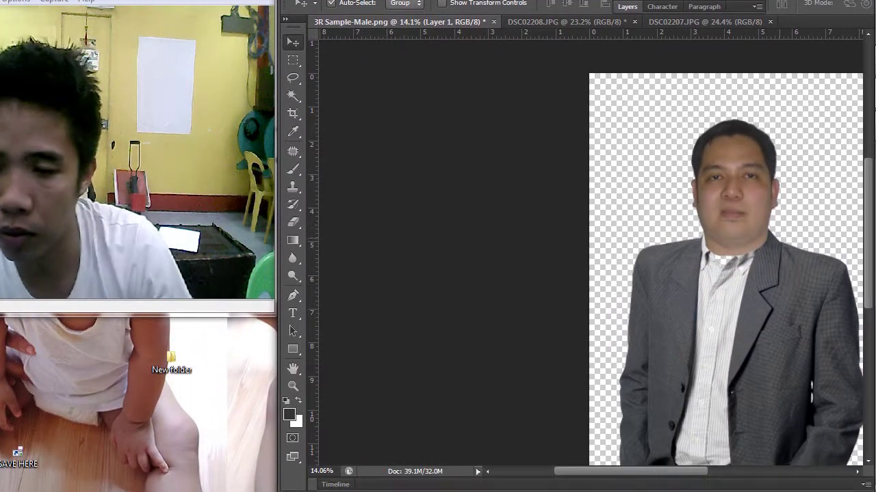
key("ctrl+t")
left_click_drag(782, 284, 773, 277)
left_click_drag(773, 246, 775, 249)
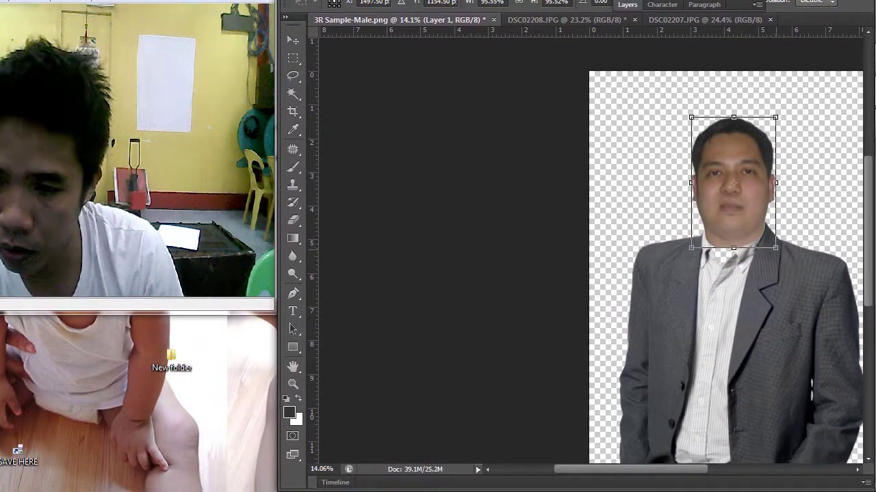
key("Return")
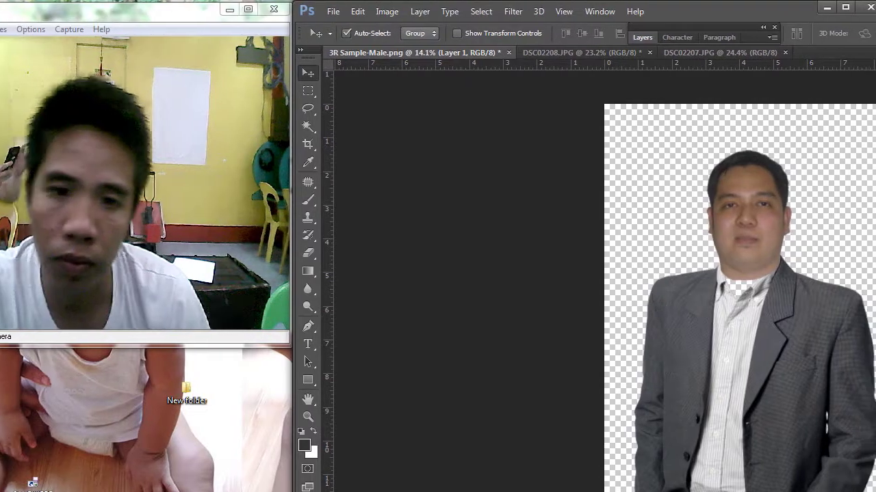
Rearrange the layer order so the suit layer lies in front of the head layer and its collar overlaps the neck
left_click(435, 11)
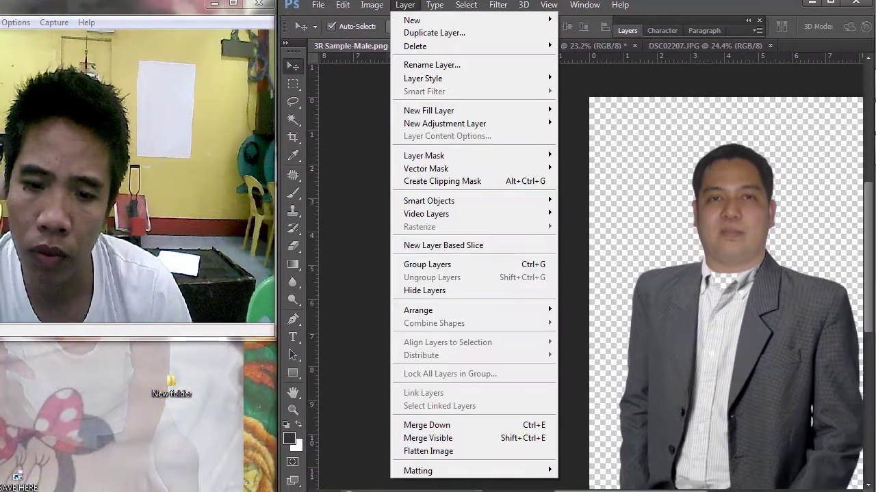
mouse_move(444, 317)
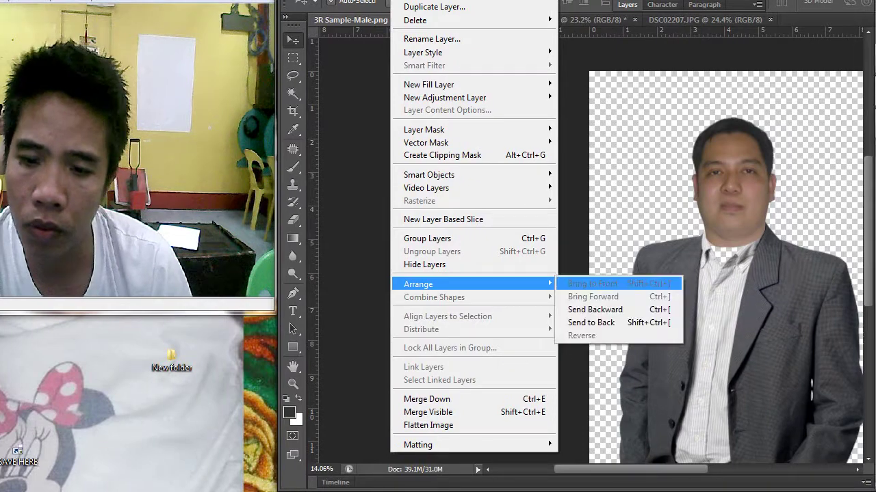
left_click(595, 309)
left_click_drag(741, 227, 734, 250)
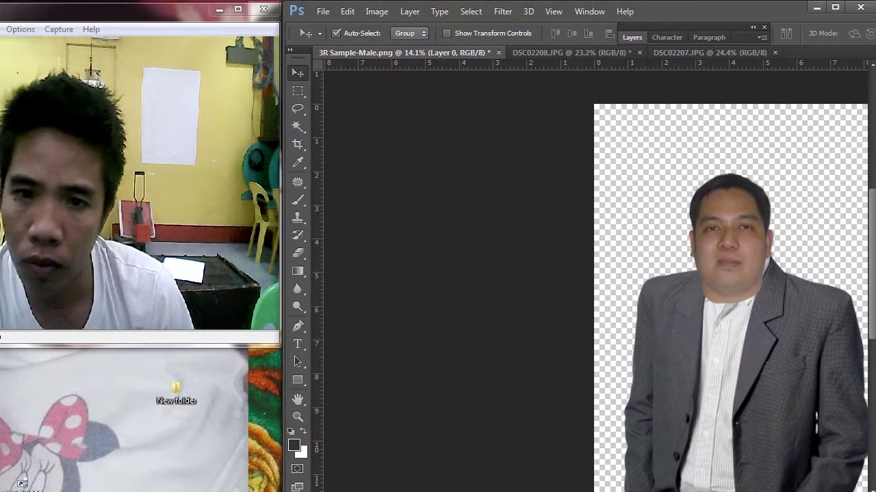
left_click(409, 10)
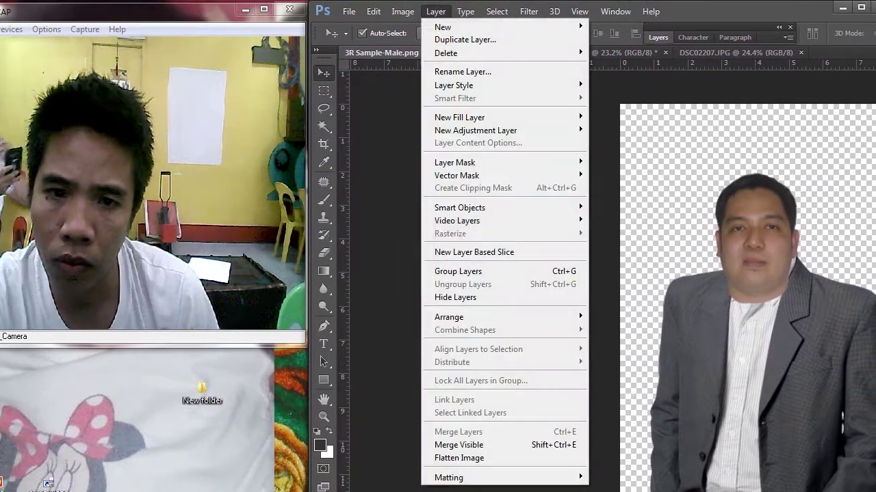
mouse_move(438, 284)
left_click(592, 283)
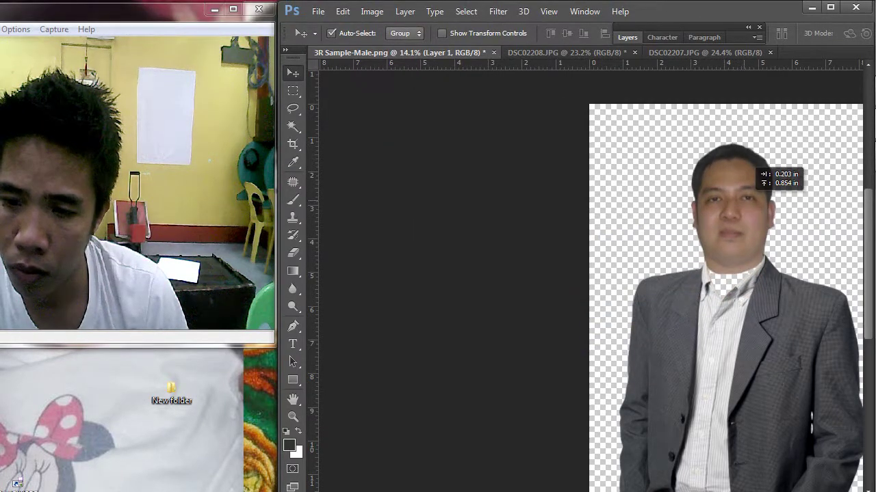
Scale the head down to about 97.7% and center its neck inside the shirt collar
scroll(745, 200, "up", 4)
left_click_drag(718, 307, 593, 259)
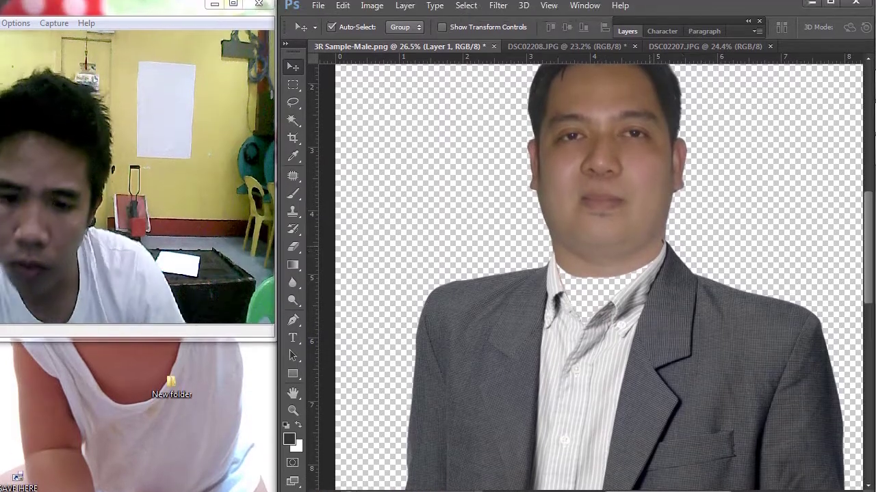
key("ctrl+t")
left_click_drag(687, 252, 683, 245)
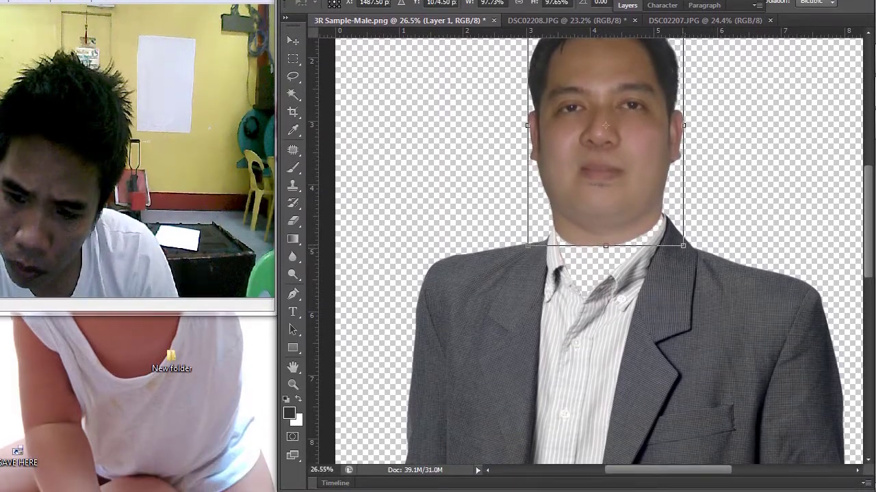
key("Return")
left_click_drag(649, 202, 648, 209)
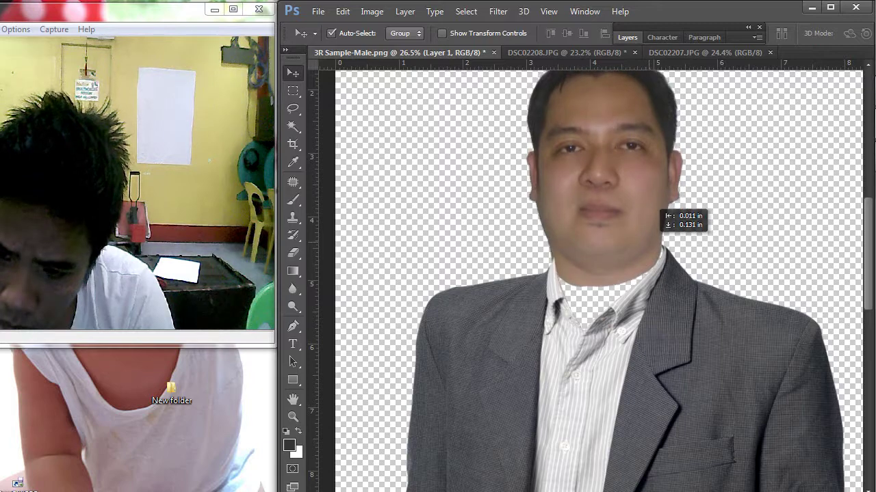
left_click_drag(648, 242, 652, 242)
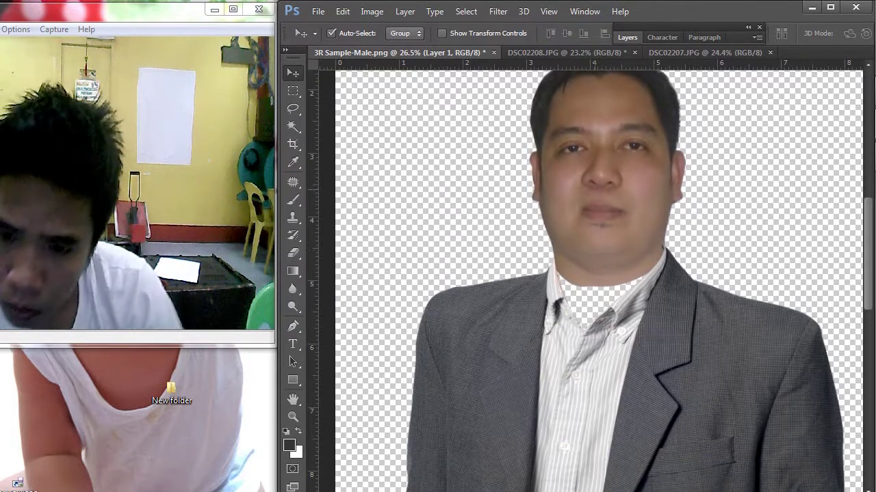
Clone neck skin on the head layer to fill the transparent gap inside the open collar and even out the streaks below the chin
right_click(599, 192)
left_click(631, 200)
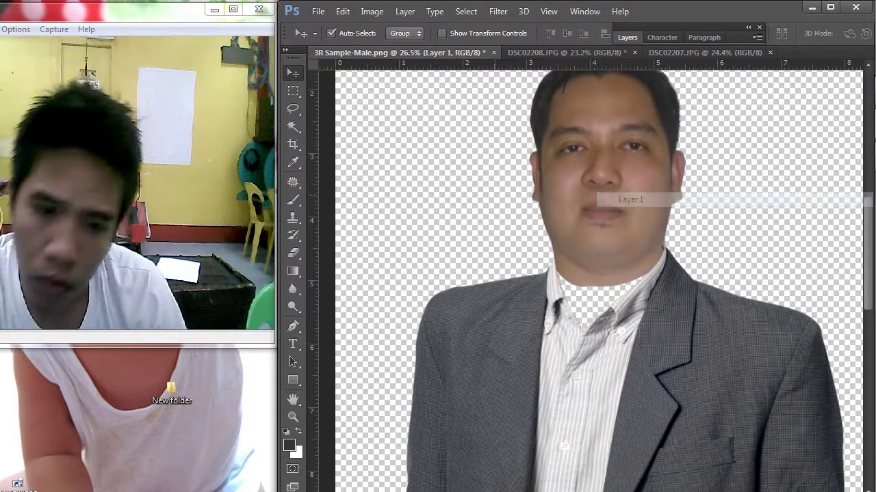
left_click(293, 218)
scroll(606, 305, "up", 1)
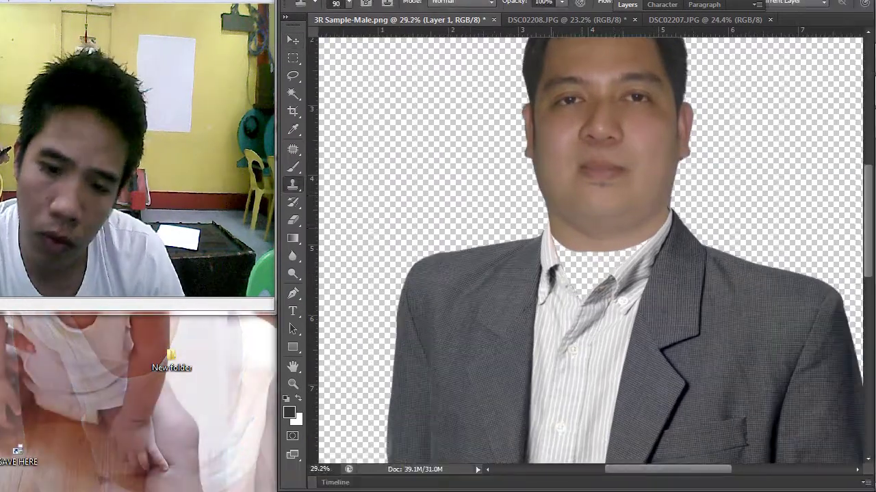
scroll(606, 198, "up", 10)
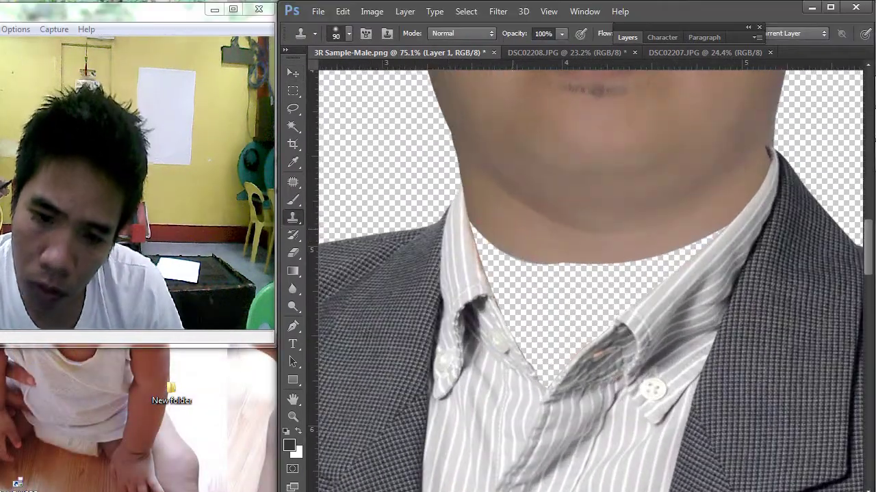
mouse_move(487, 239)
left_mouse_down()
mouse_move(492, 208)
mouse_move(564, 231)
mouse_move(537, 231)
mouse_move(593, 237)
mouse_move(717, 224)
mouse_move(499, 234)
mouse_move(587, 235)
mouse_move(667, 225)
mouse_move(543, 236)
mouse_move(487, 227)
left_mouse_up()
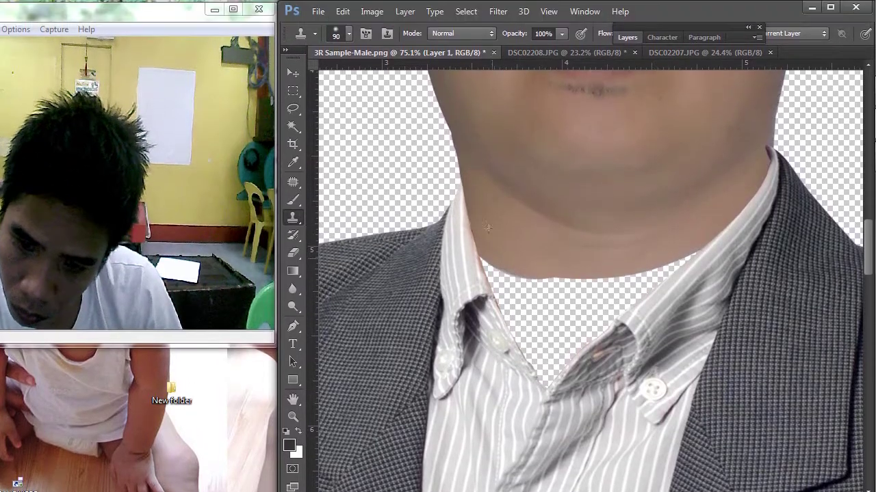
mouse_move(491, 259)
left_mouse_down()
mouse_move(484, 260)
mouse_move(682, 268)
mouse_move(630, 255)
mouse_move(559, 267)
mouse_move(623, 298)
left_mouse_up()
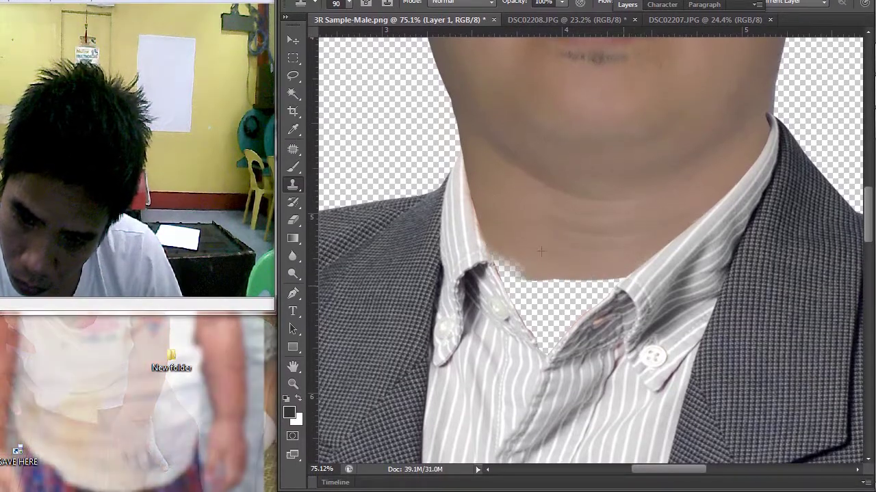
left_click_drag(541, 252, 470, 209)
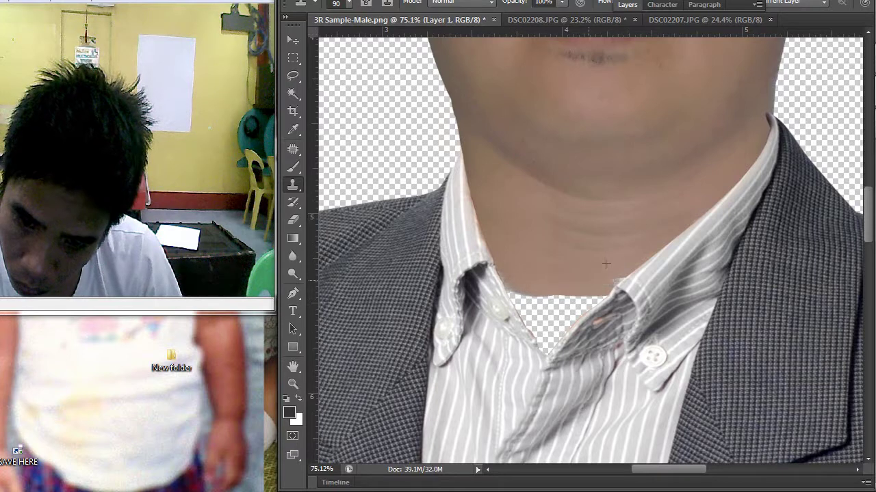
mouse_move(588, 301)
left_mouse_down()
mouse_move(569, 328)
mouse_move(568, 313)
left_mouse_up()
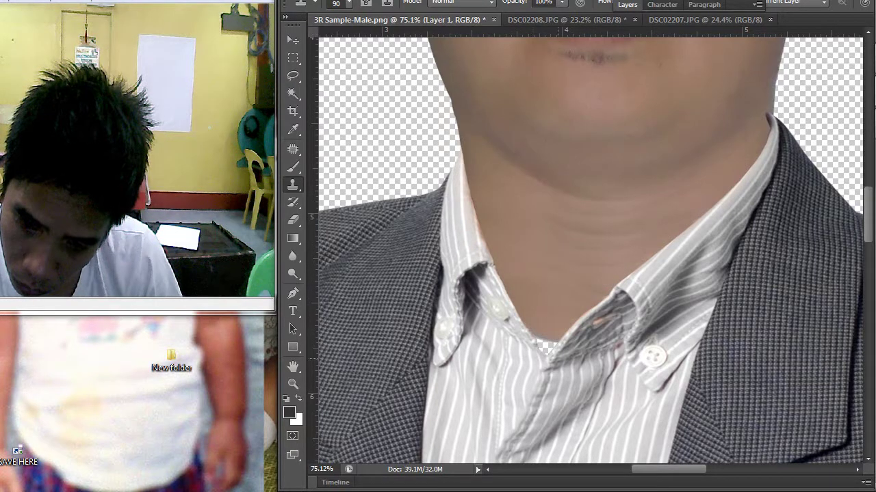
scroll(636, 314, "down", 9)
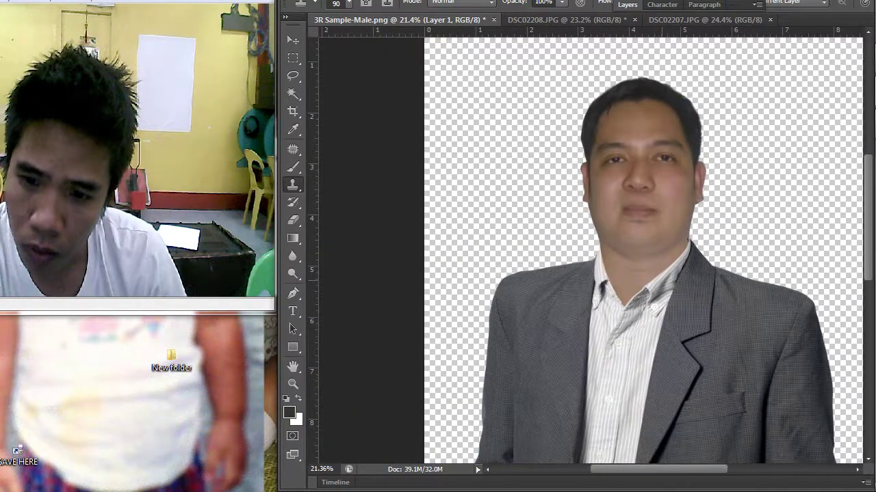
scroll(602, 219, "up", 2)
scroll(549, 196, "up", 4)
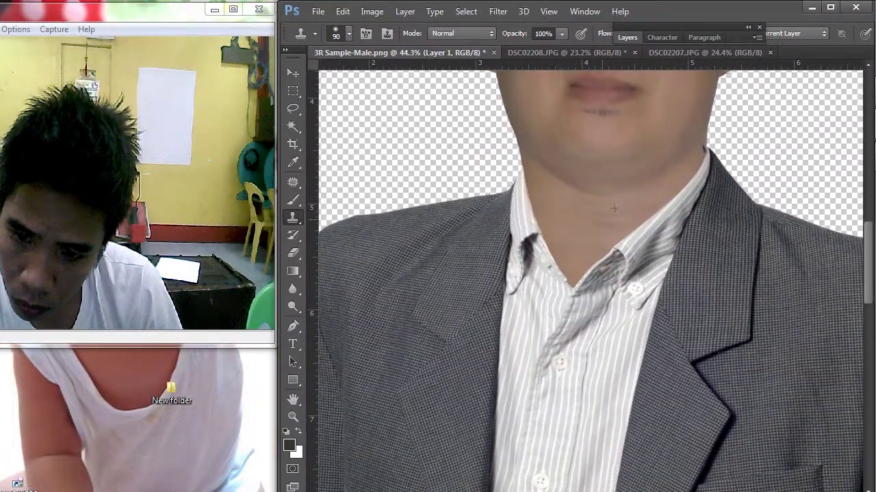
scroll(614, 208, "up", 2)
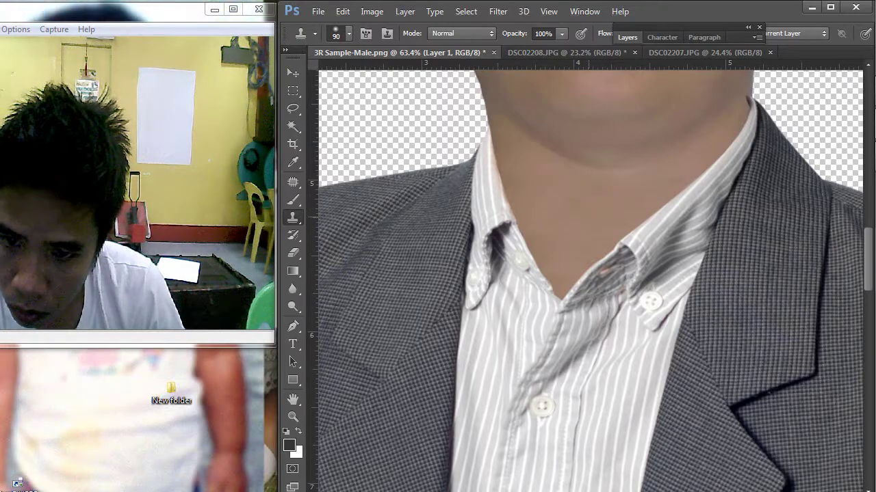
Lighten the head layer slightly with a Curves adjustment using one point in the upper midtones of the RGB channel
scroll(669, 231, "down", 9)
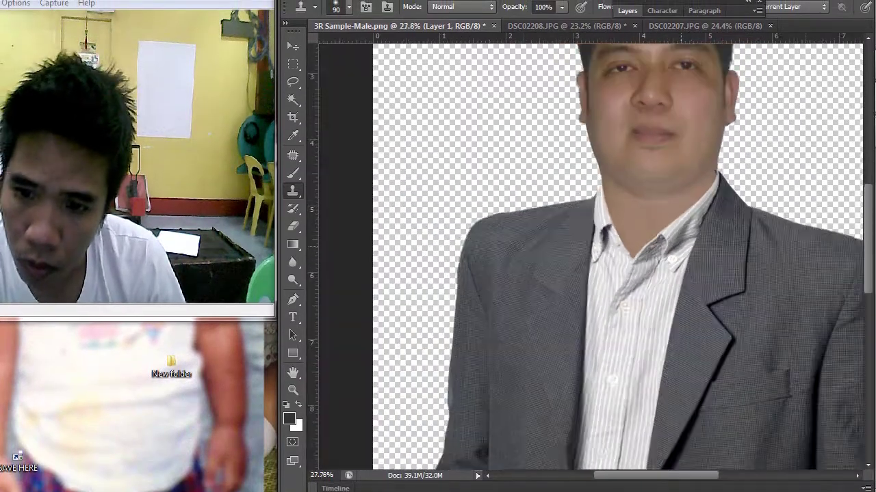
scroll(689, 245, "down", 2)
scroll(689, 245, "up", 1)
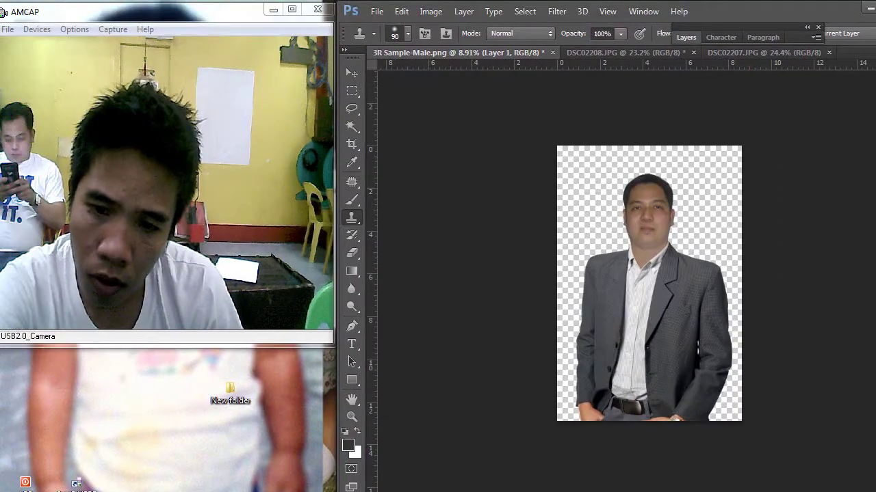
key("v")
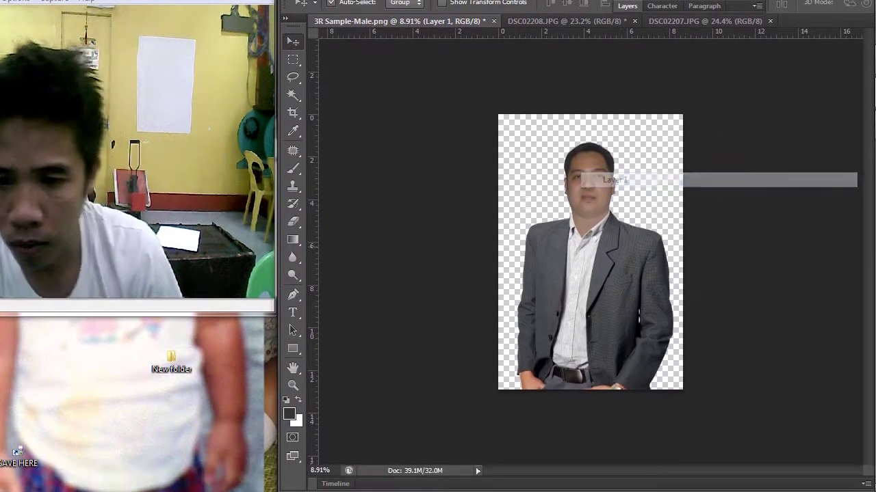
key("ctrl+m")
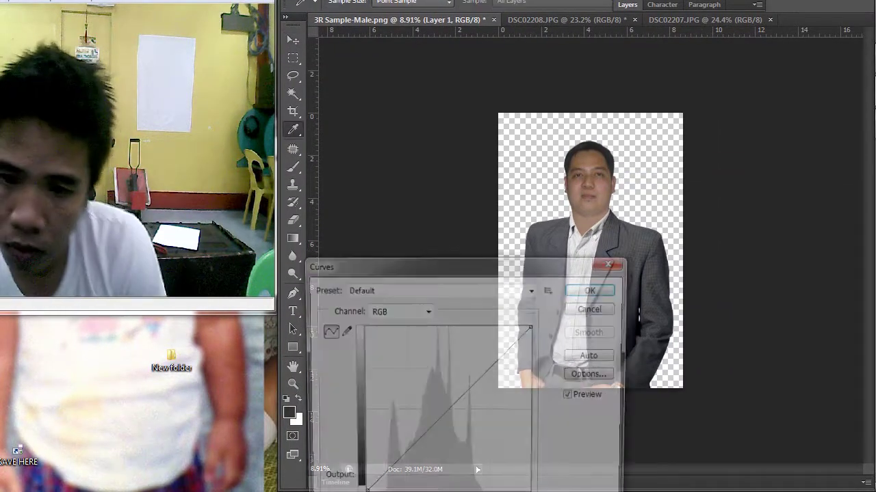
left_click(468, 388)
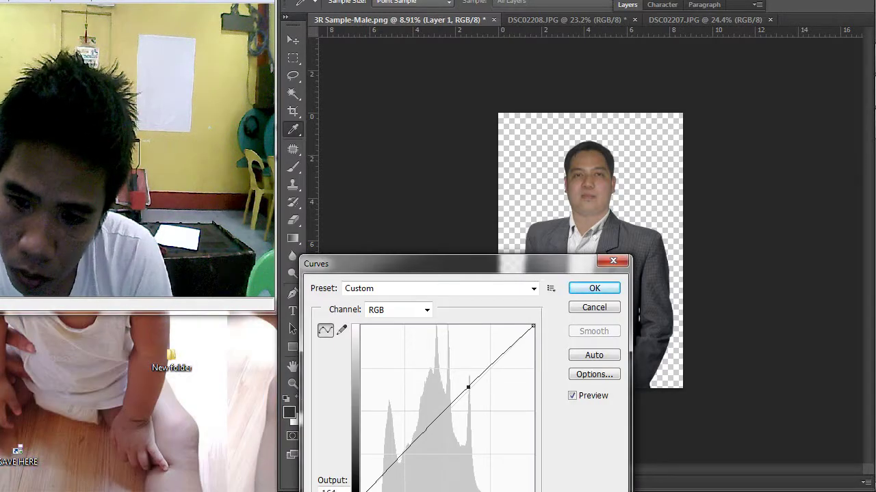
key("Return")
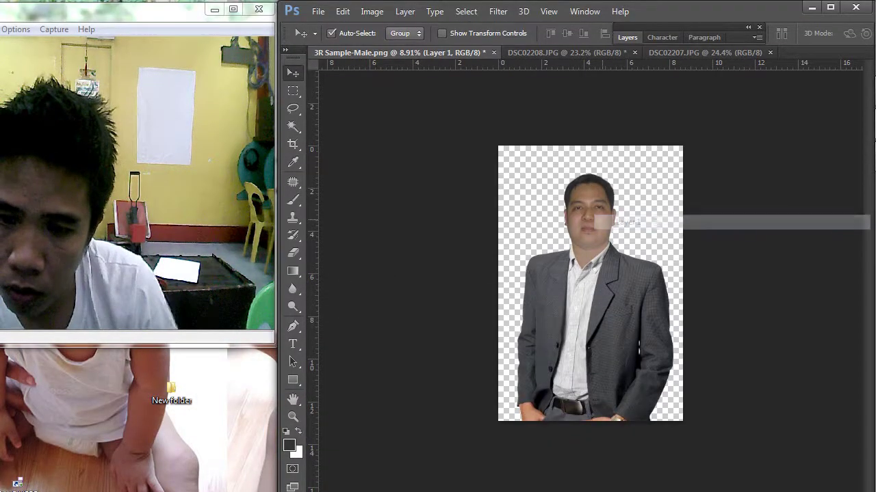
Narrow the head layer to about 99.4% of its width, keeping its height at 100%
key("ctrl+t")
scroll(638, 203, "up", 5)
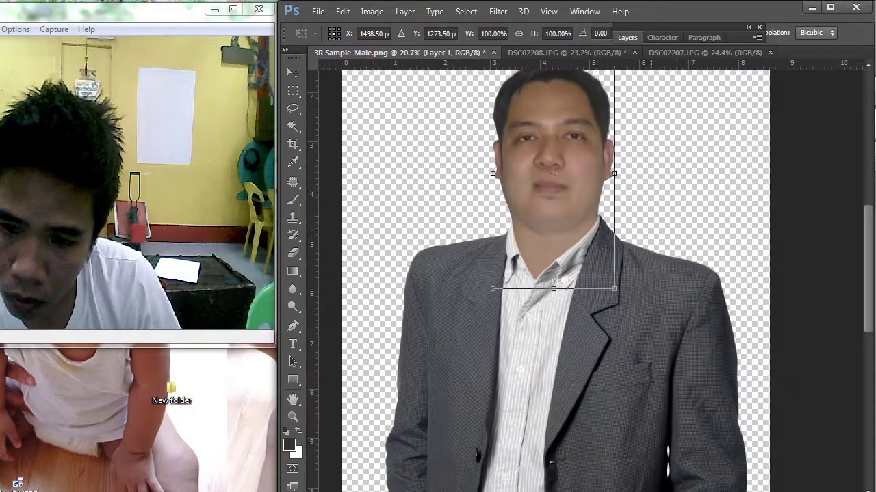
scroll(624, 237, "up", 3)
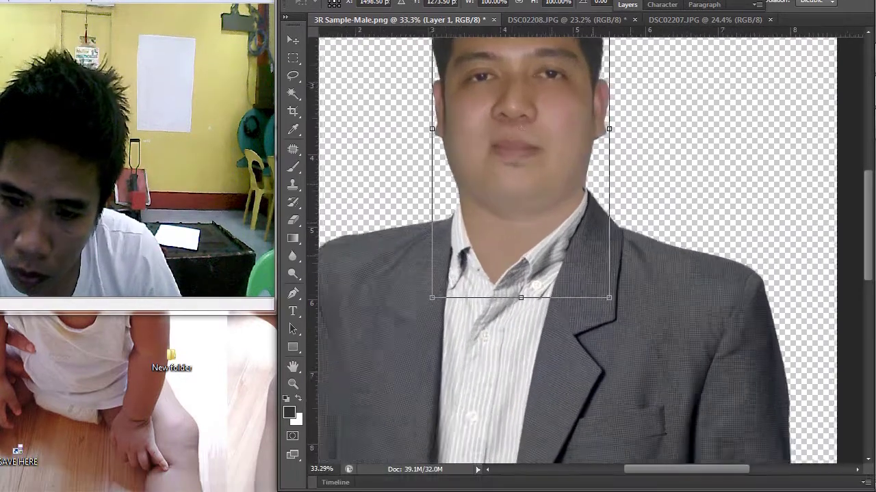
scroll(624, 237, "down", 1)
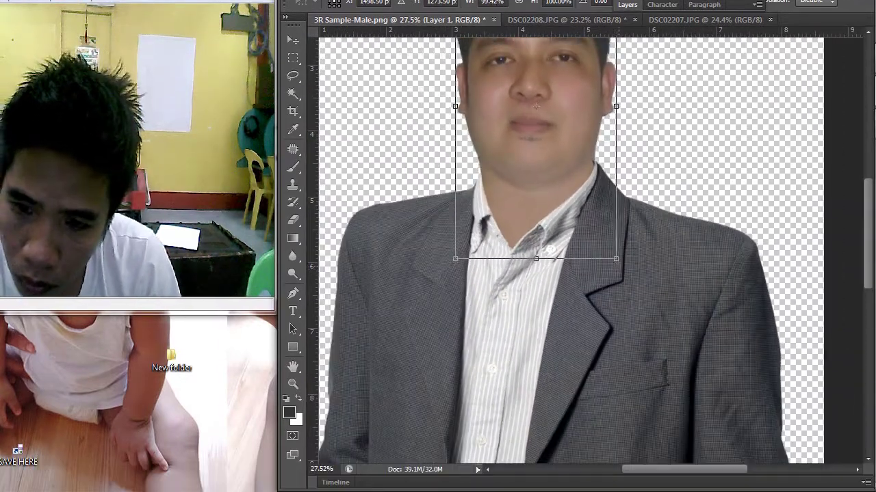
key("Return")
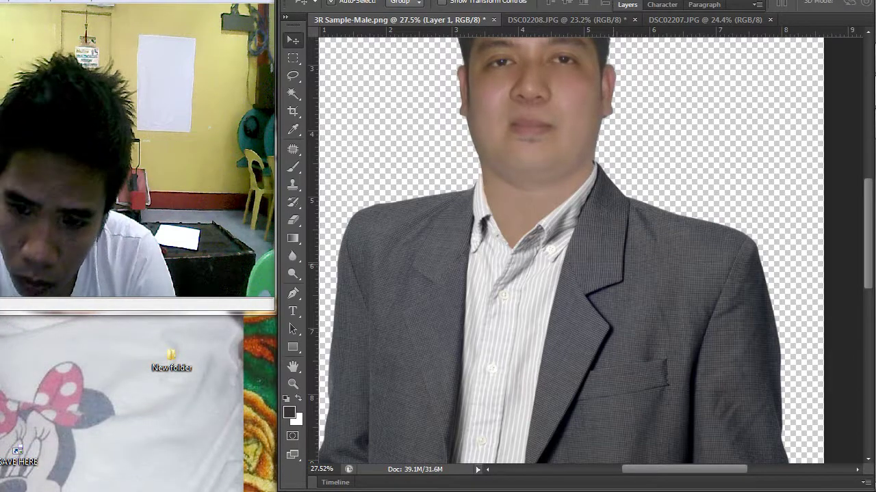
Select the suit layer and draw a rectangular selection about 1.15 × 0.54 in around the higher collar tip beside the neck
scroll(613, 172, "up", 6)
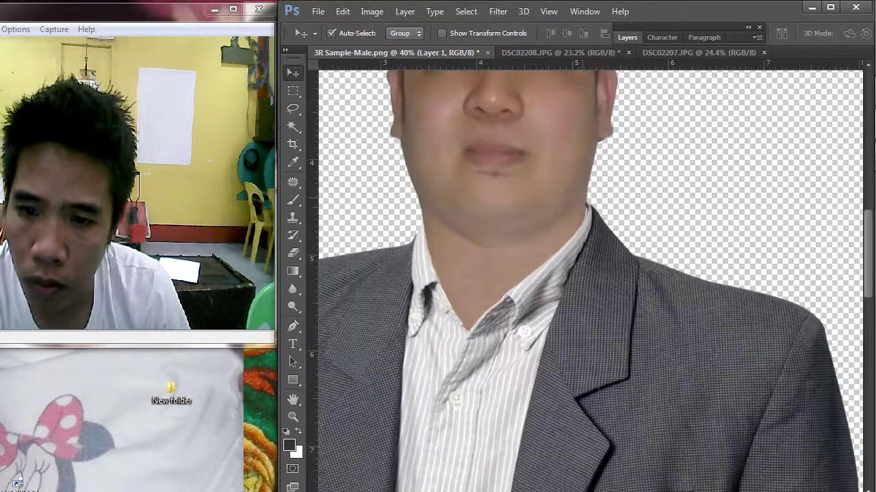
right_click(580, 225)
left_click(616, 231)
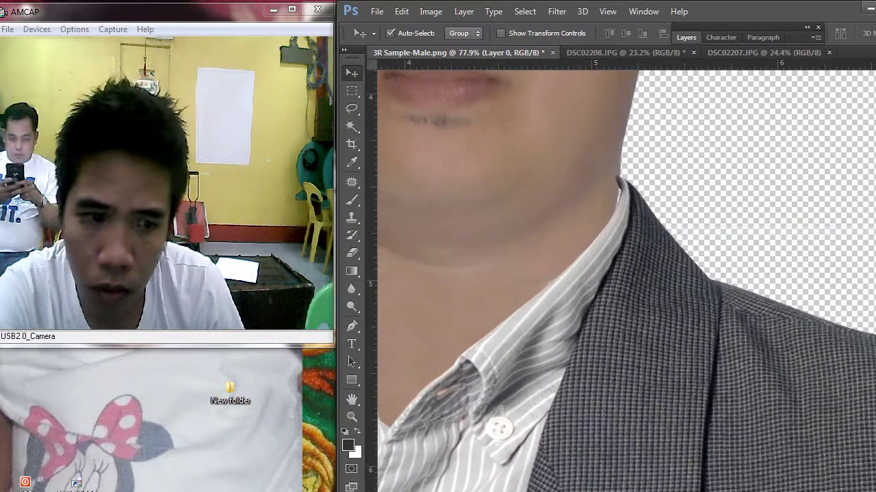
key("m")
left_click_drag(513, 151, 732, 253)
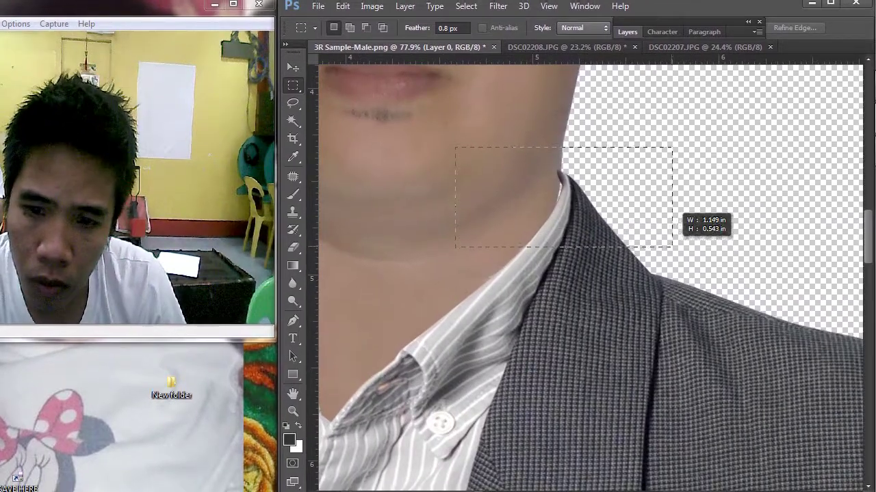
Warp the selected collar tip with a custom warp, pulling its upper neck-side corner outward past the collar
key("ctrl+t")
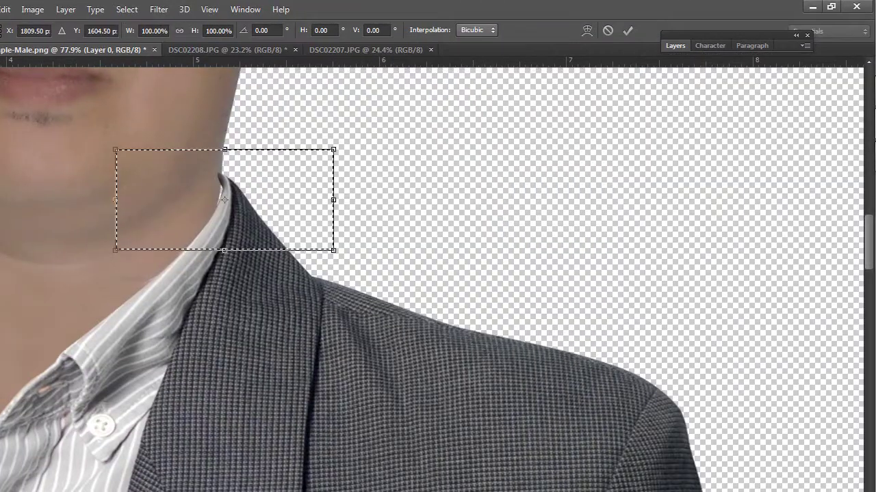
left_click(587, 31)
left_click(830, 7)
scroll(552, 226, "up", 3)
scroll(580, 202, "up", 1)
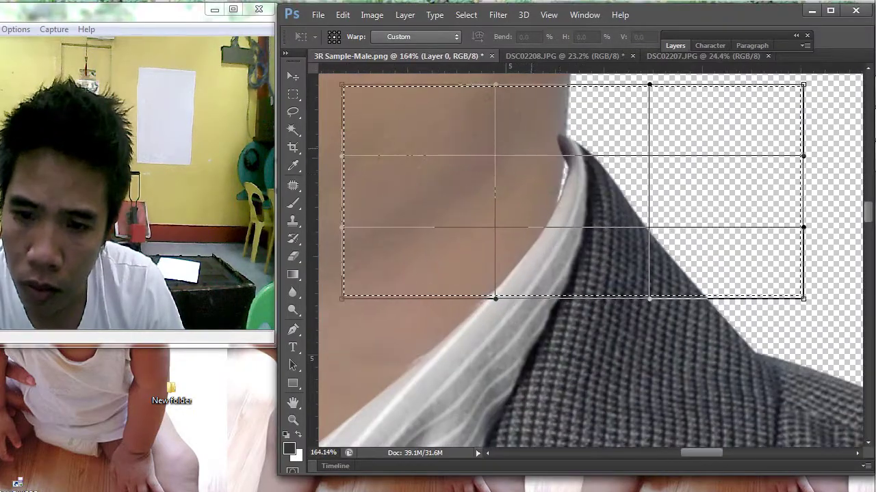
scroll(554, 168, "down", 2)
left_click_drag(741, 209, 720, 210)
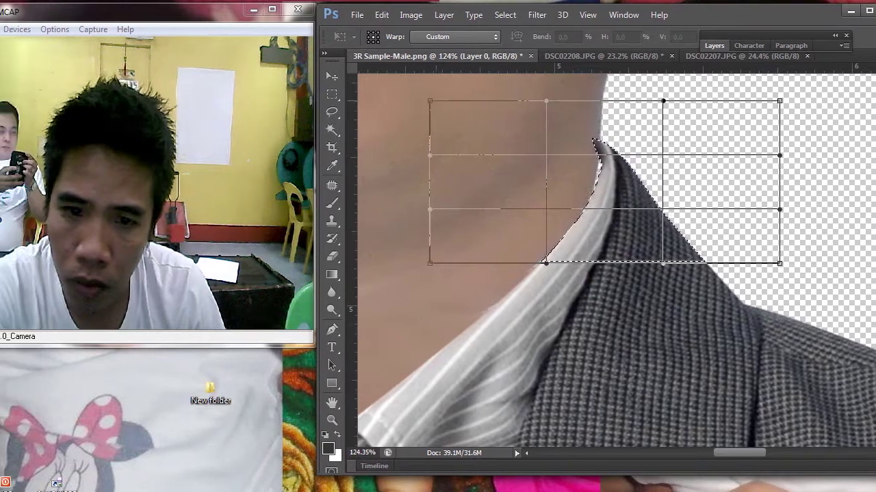
left_click_drag(391, 101, 628, 107)
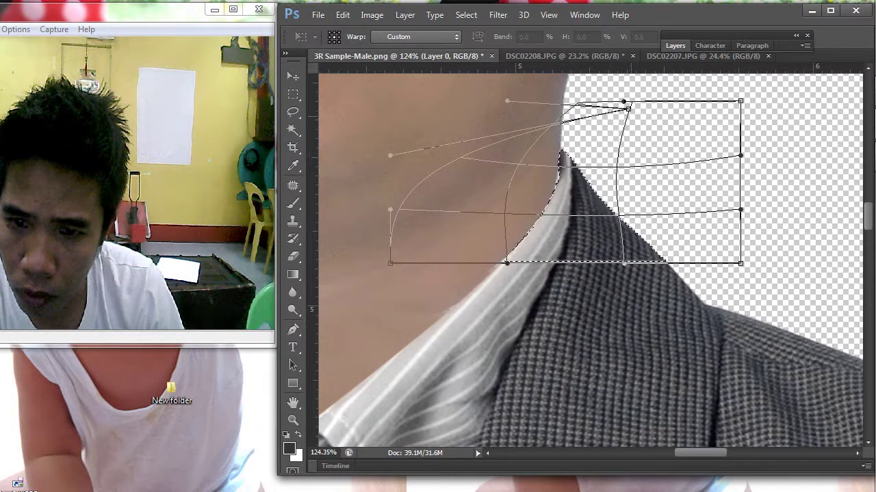
left_click_drag(628, 108, 728, 110)
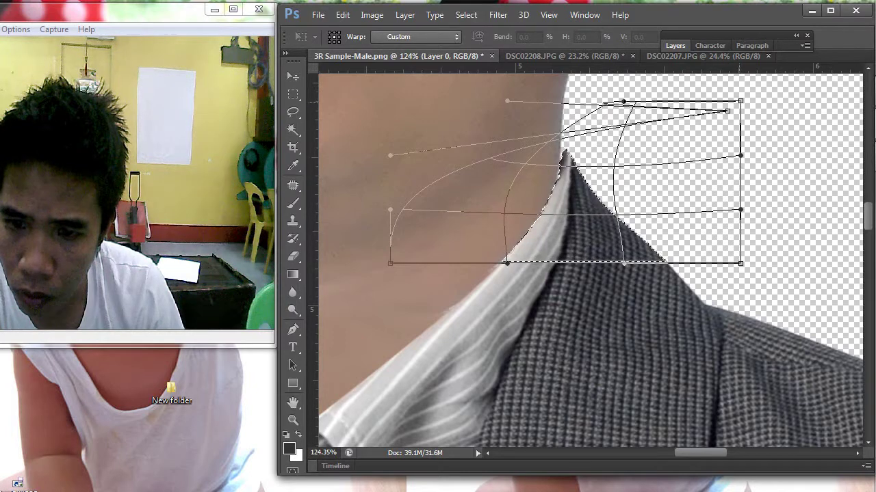
Pull the warp's outer upper corner inward over the collar tip, apply the warp and clear the selection
left_click_drag(740, 100, 694, 93)
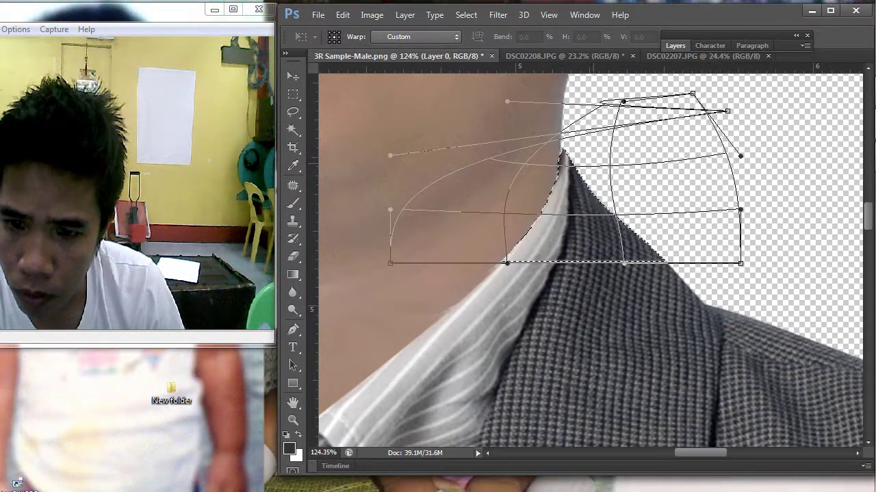
left_click_drag(390, 155, 398, 157)
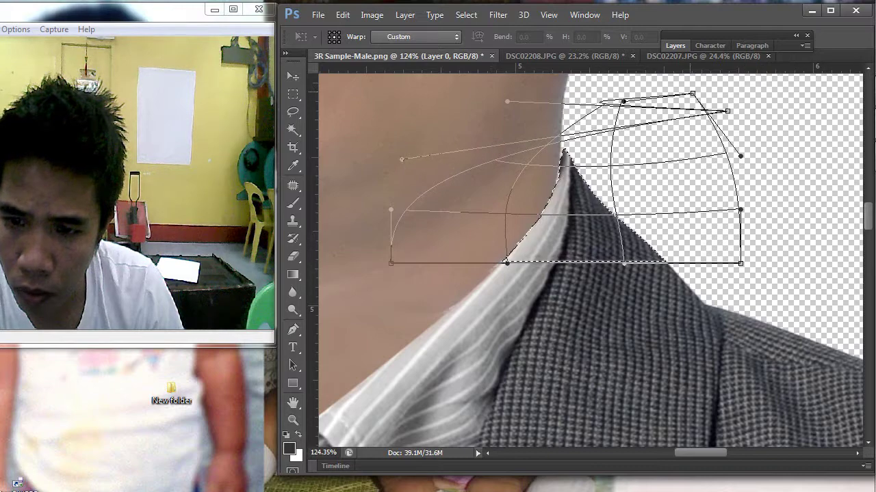
left_click_drag(692, 93, 661, 89)
key("Return")
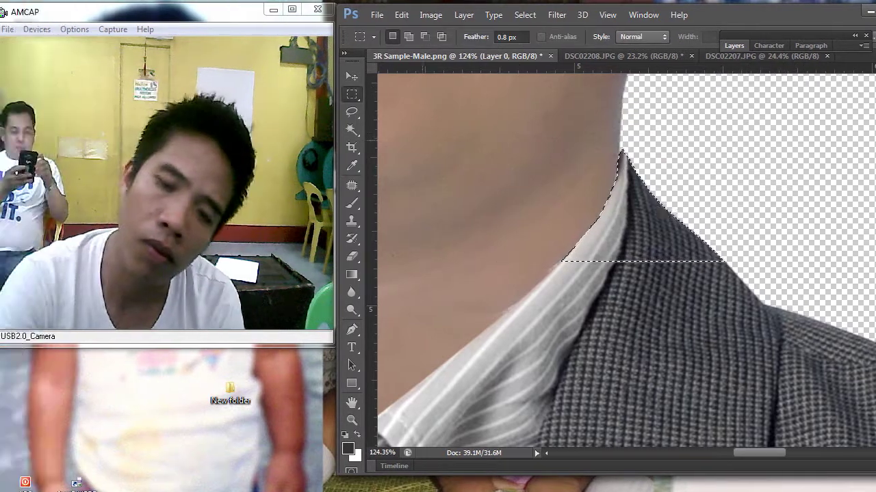
right_click(602, 166)
left_click(657, 174)
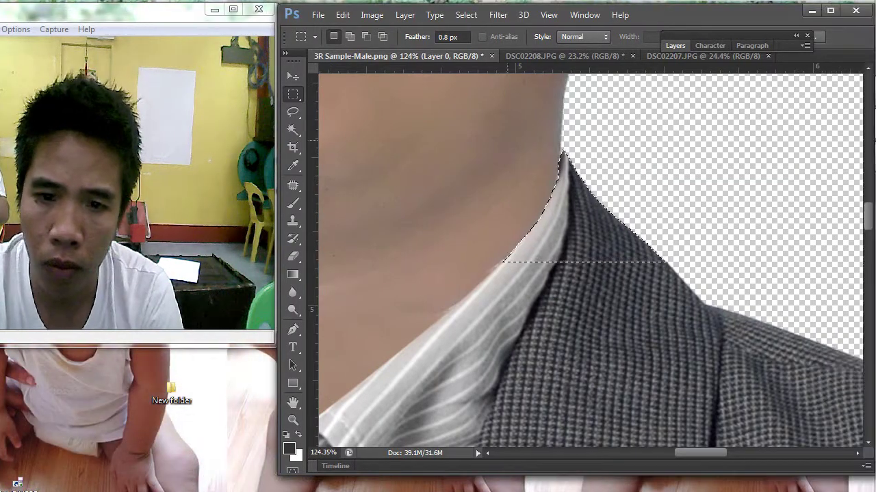
right_click(571, 142)
left_click(578, 149)
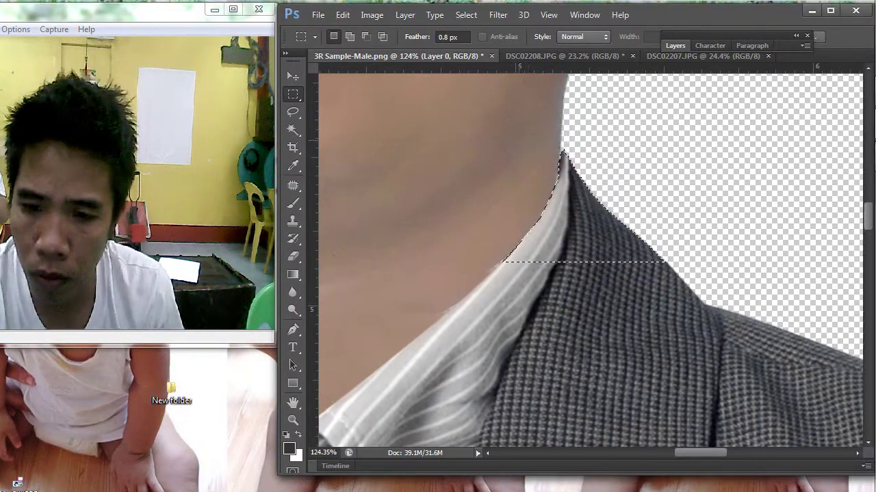
right_click(472, 139)
left_click(508, 148)
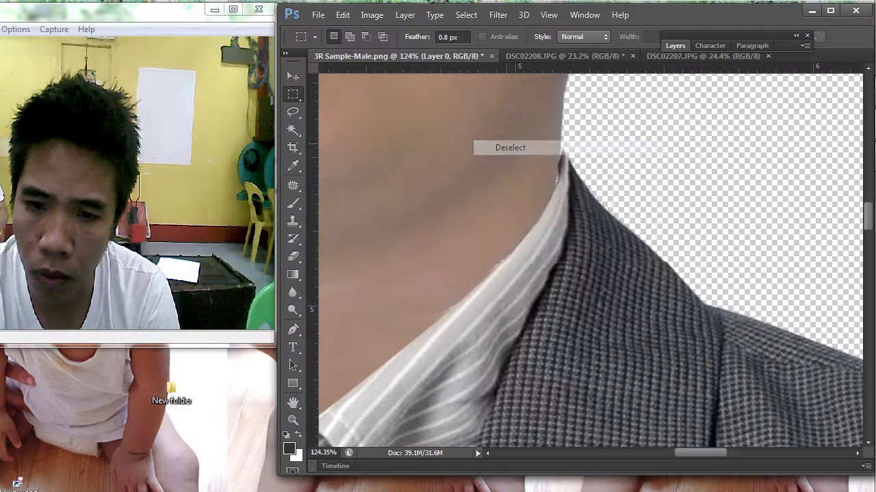
Select a horizontal band across the neck and both collar tips, and warp its outer upper corner slightly up and inward
scroll(622, 158, "down", 16)
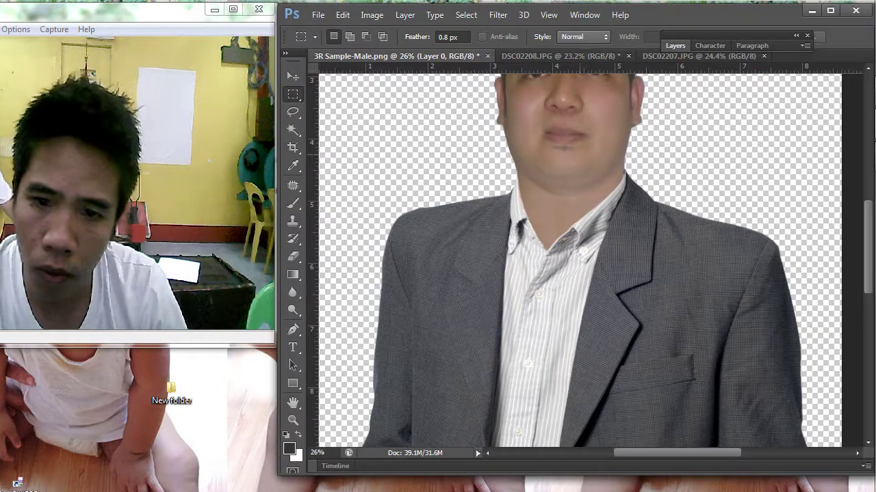
left_click_drag(459, 162, 709, 200)
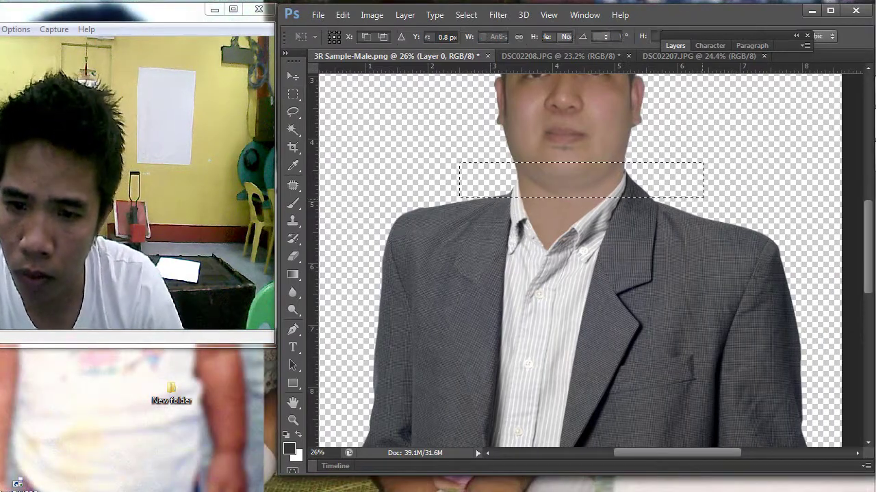
key("ctrl+t")
scroll(715, 182, "up", 2)
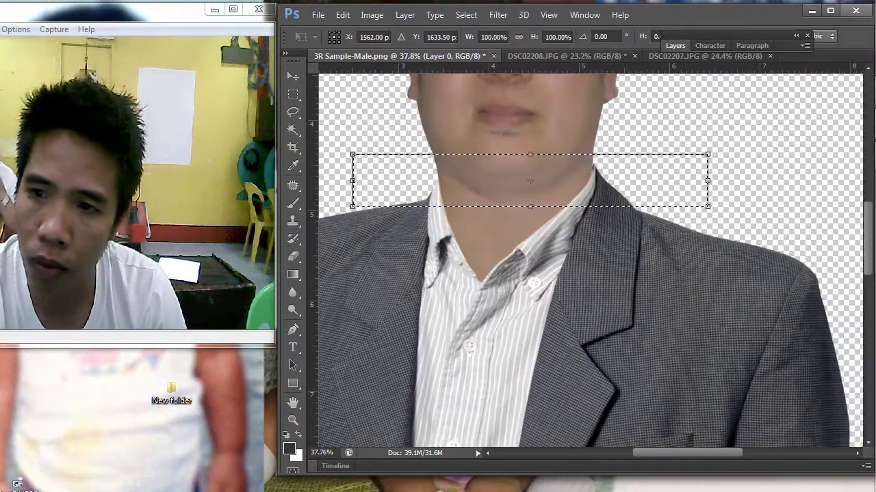
left_click(830, 11)
key("Escape")
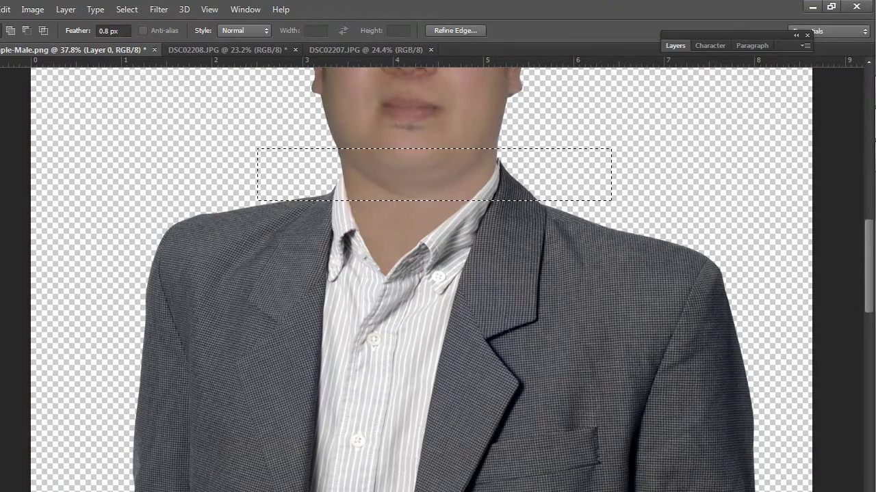
left_click_drag(730, 34, 779, 44)
key("ctrl+t")
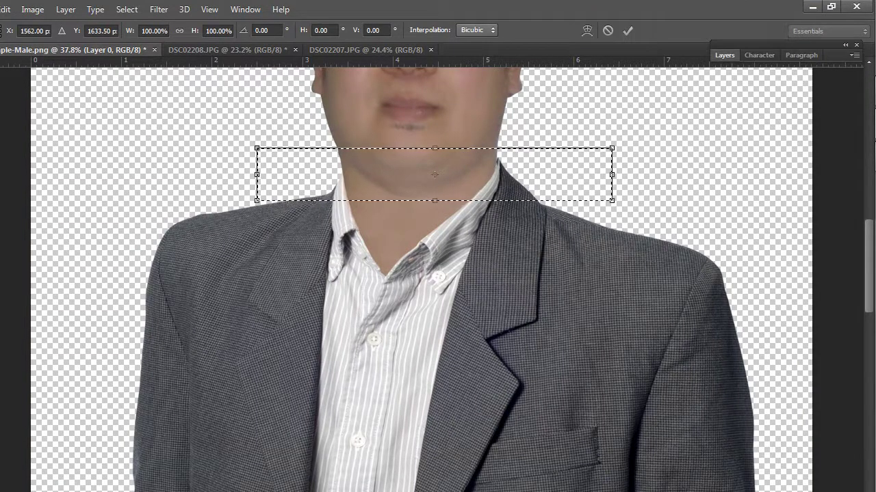
left_click(587, 31)
scroll(550, 154, "up", 4)
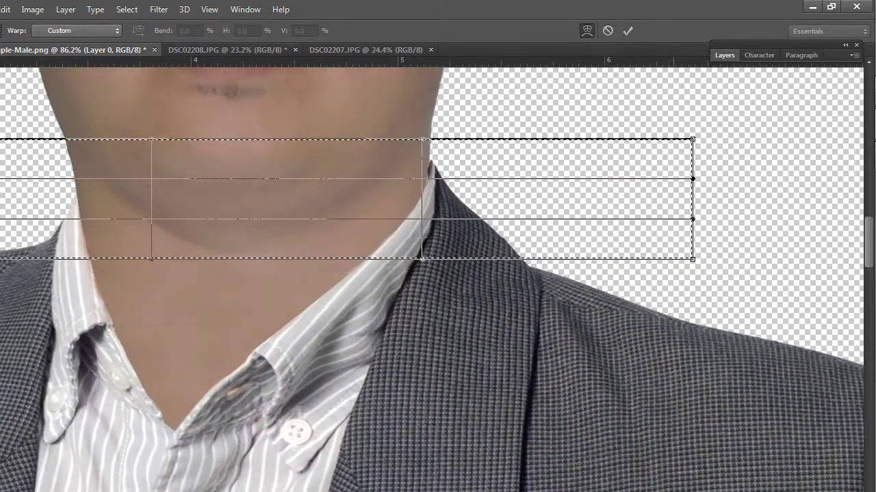
left_click_drag(692, 139, 681, 130)
key("Return")
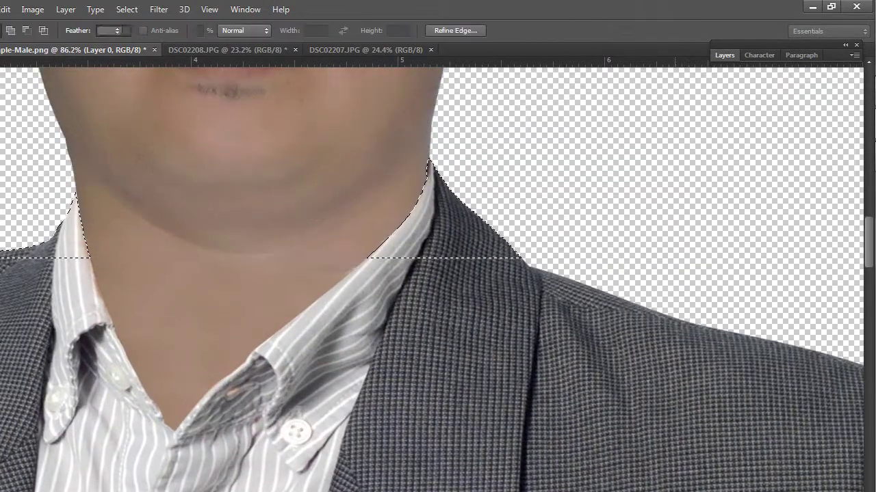
Clear the selection around both collar tips
right_click(567, 175)
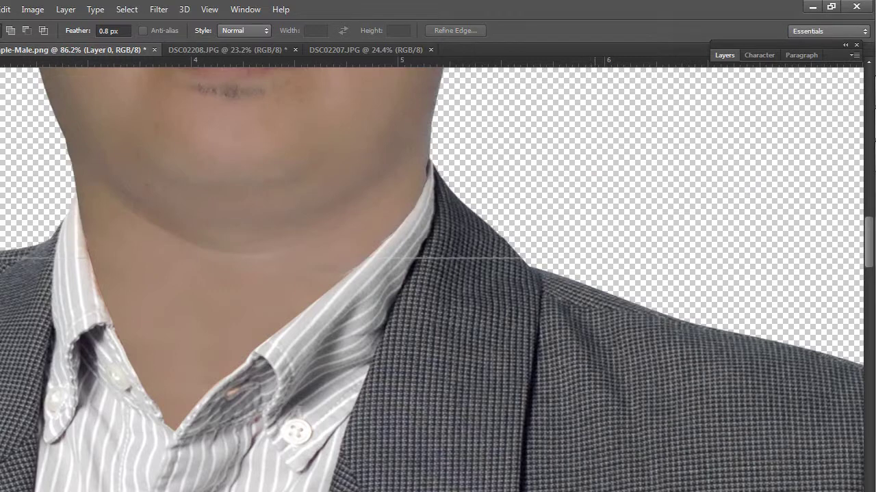
key("ctrl+z")
right_click(510, 187)
left_click(589, 196)
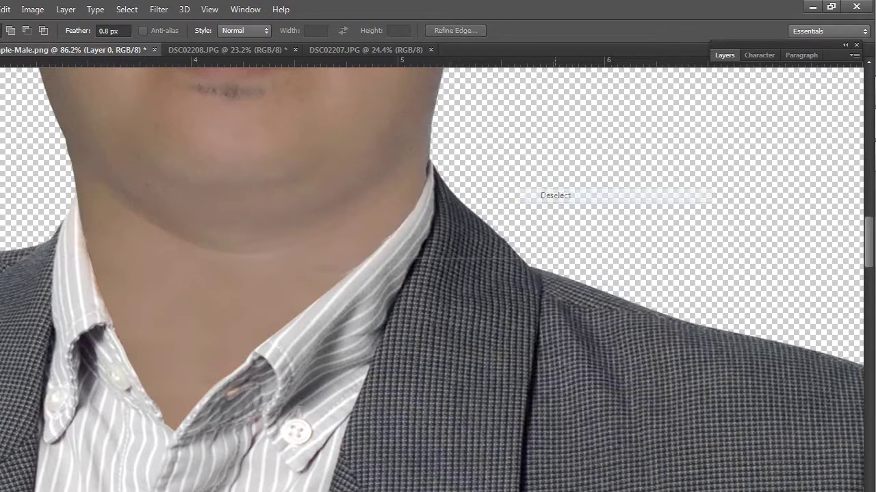
key("ctrl+z")
right_click(571, 193)
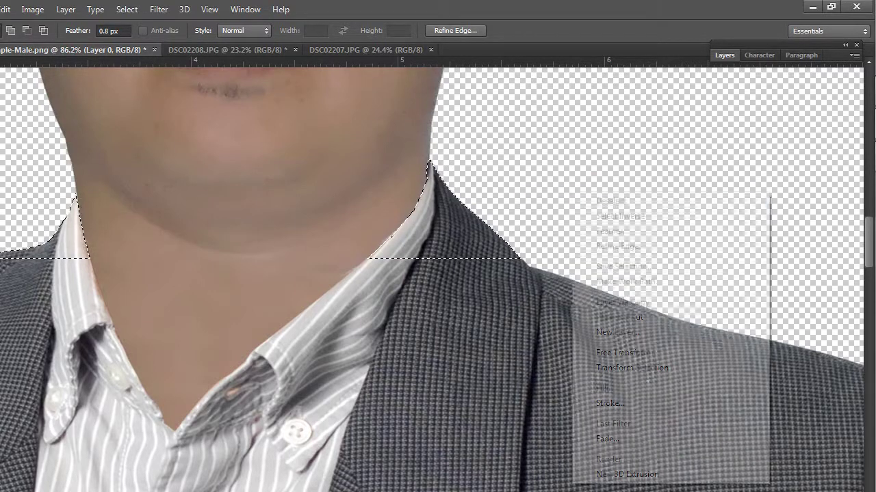
left_click(616, 201)
Make the head layer active, restore the program window to a smaller size and fit the whole picture in view
scroll(741, 238, "down", 4)
scroll(740, 239, "down", 5)
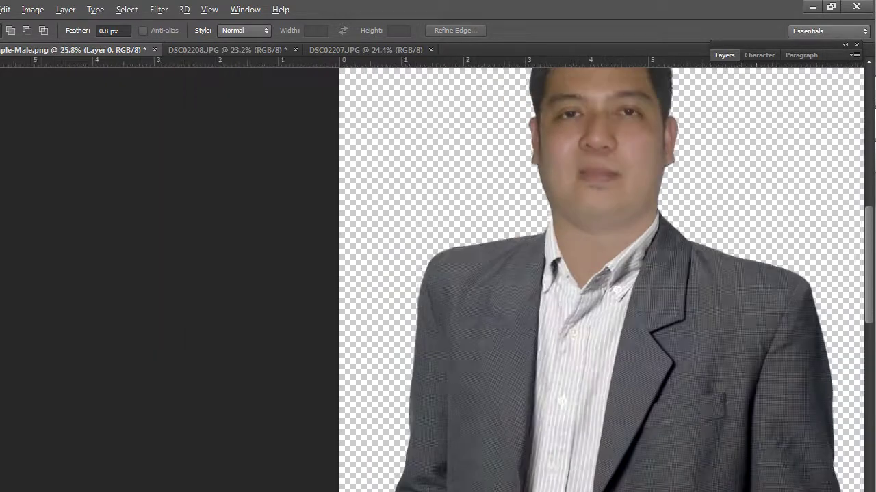
scroll(755, 239, "down", 4)
scroll(38, 110, "up", 6)
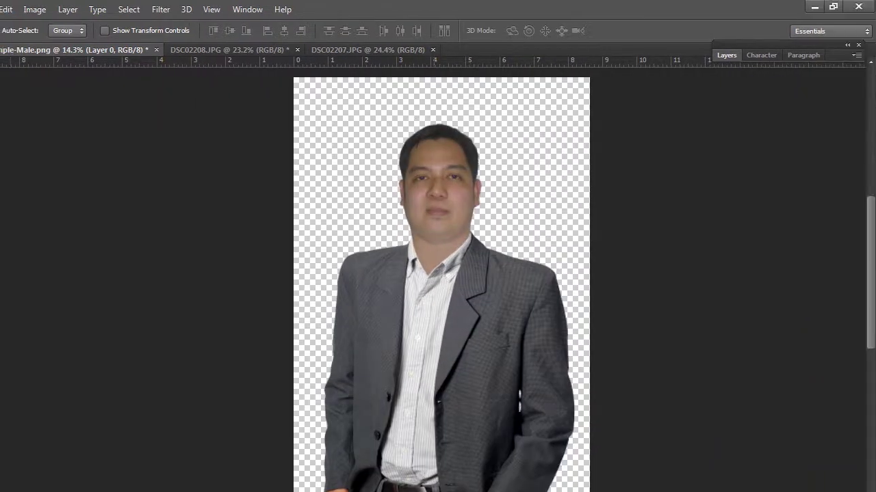
right_click(484, 172)
left_click(514, 182)
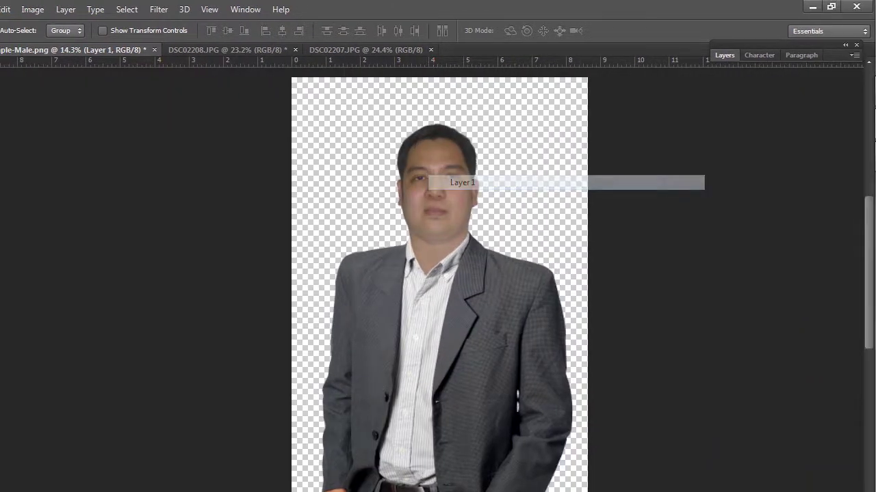
left_click(830, 8)
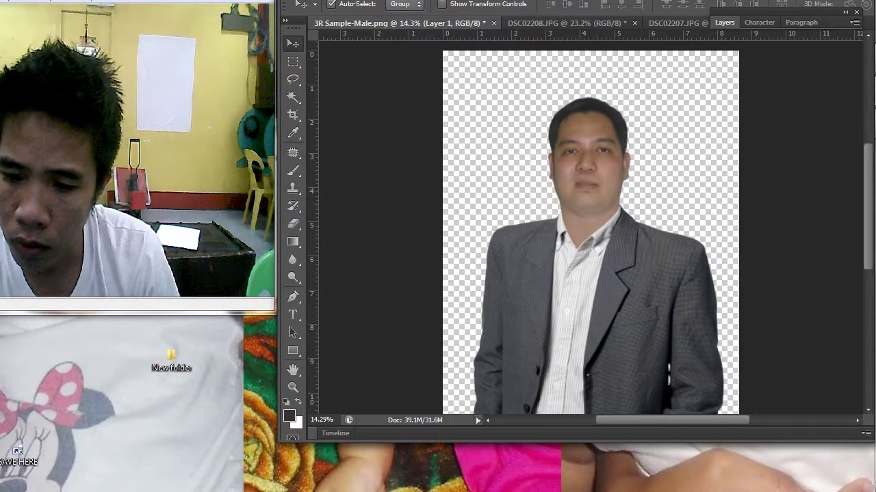
left_click_drag(723, 443, 723, 491)
key("ctrl+0")
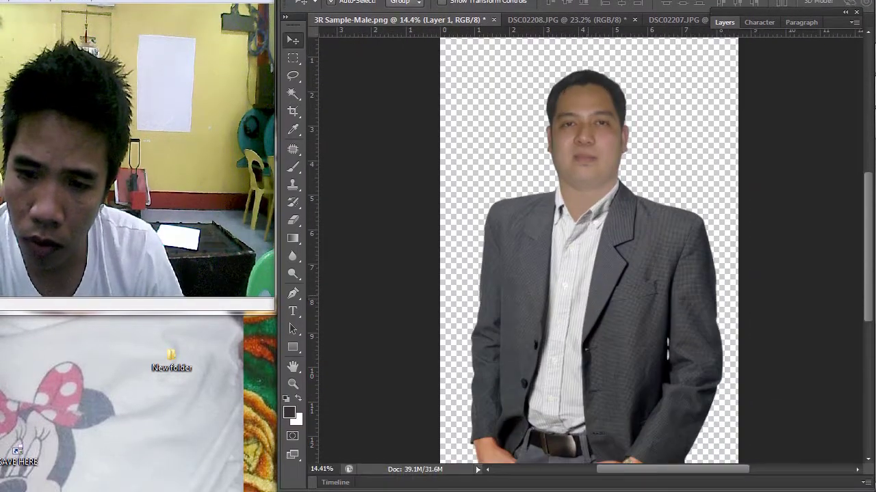
Apply a Curves adjustment to the head layer with one point near the midtones of the RGB channel
right_click(590, 160)
left_click(624, 201)
key("ctrl+m")
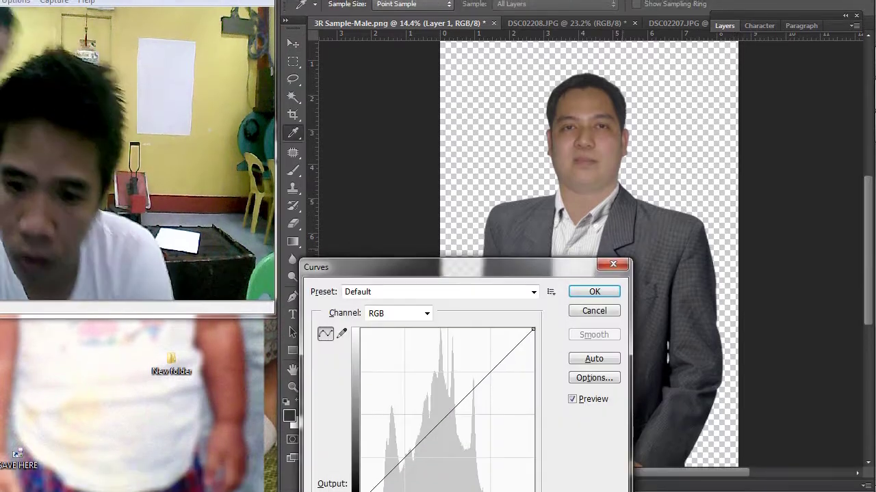
left_click_drag(449, 413, 453, 407)
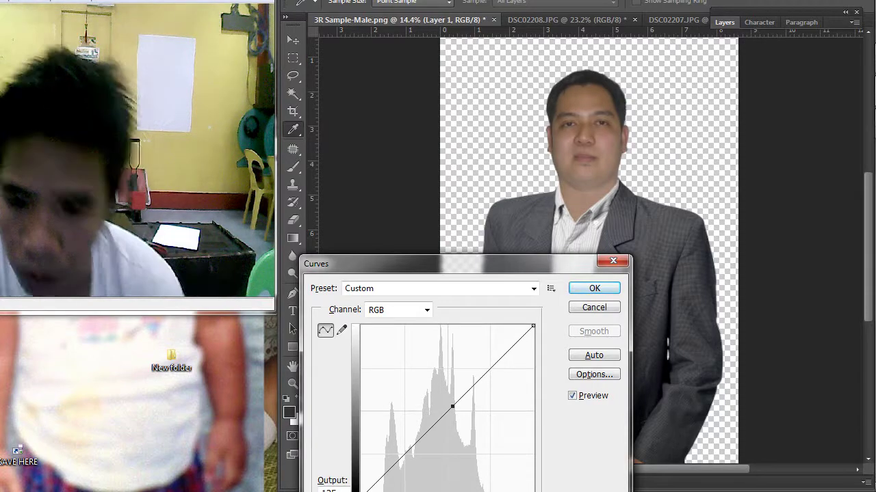
left_click(594, 287)
scroll(594, 273, "up", 2)
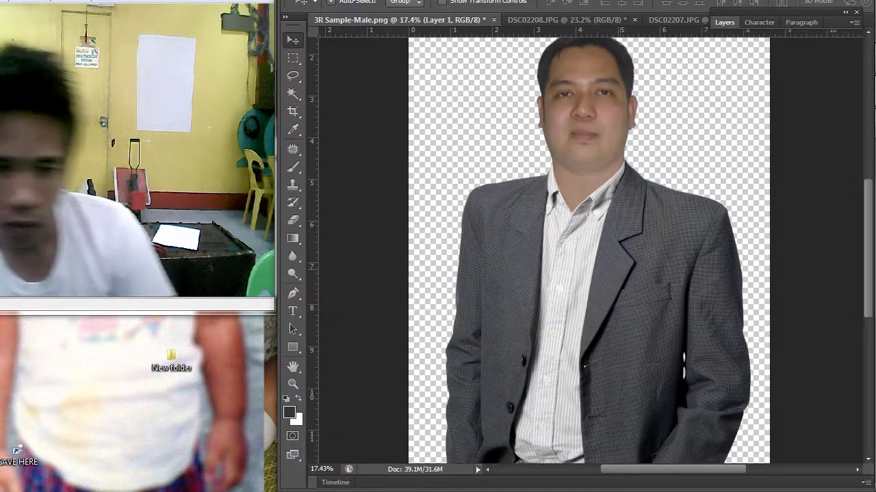
scroll(593, 269, "down", 5)
scroll(593, 260, "up", 2)
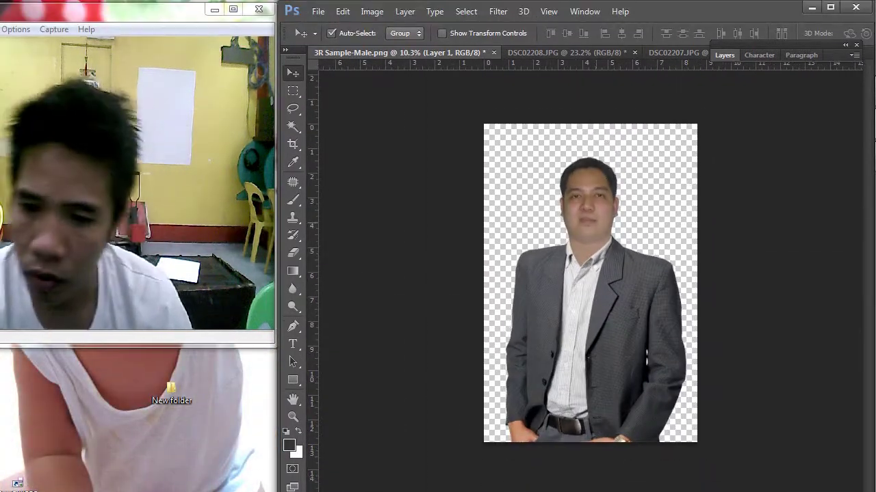
scroll(593, 233, "up", 1)
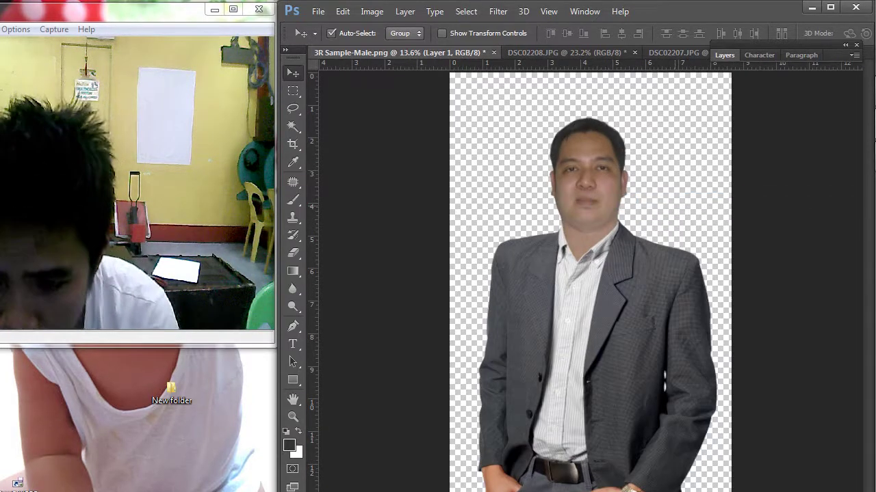
scroll(590, 274, "down", 3)
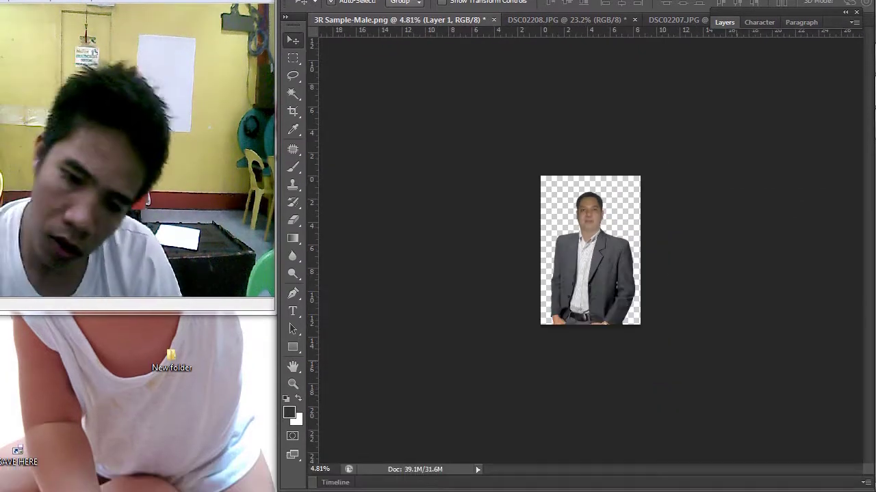
Apply a Color Balance adjustment to the head layer with midtone levels of +12, 0 and +18
scroll(590, 274, "up", 2)
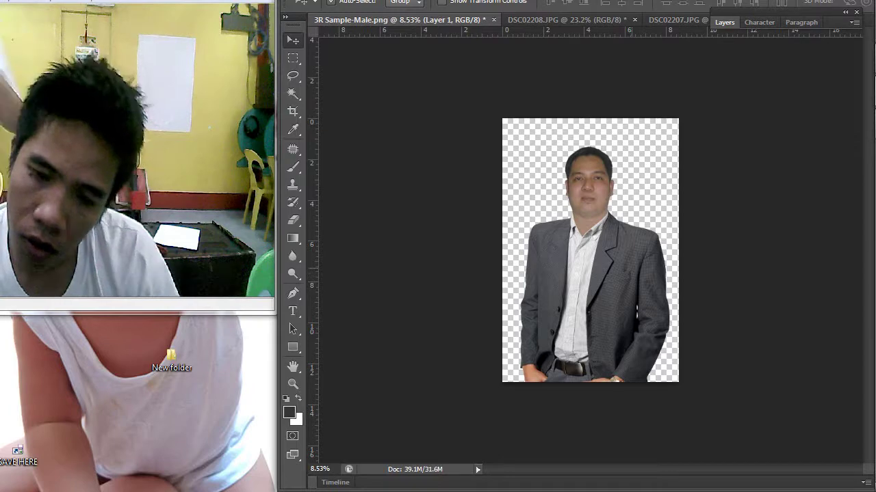
key("ctrl+t")
key("Escape")
right_click(595, 182)
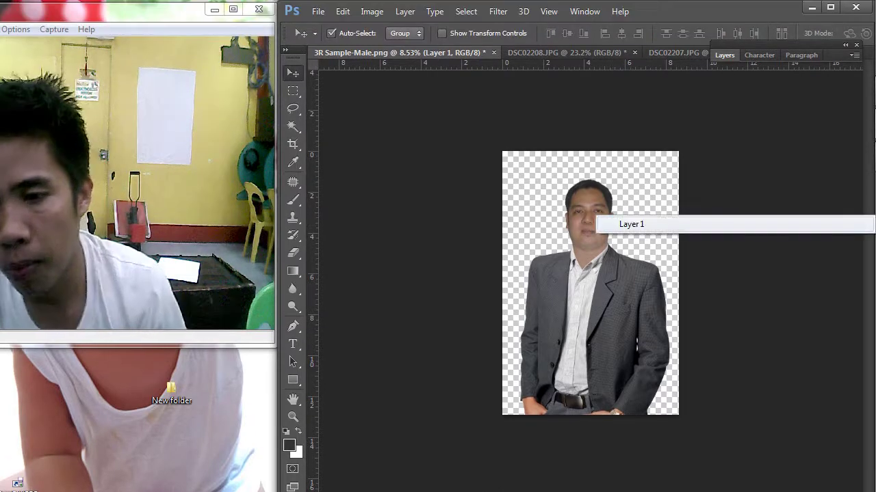
right_click(587, 186)
left_click(612, 197)
key("ctrl+b")
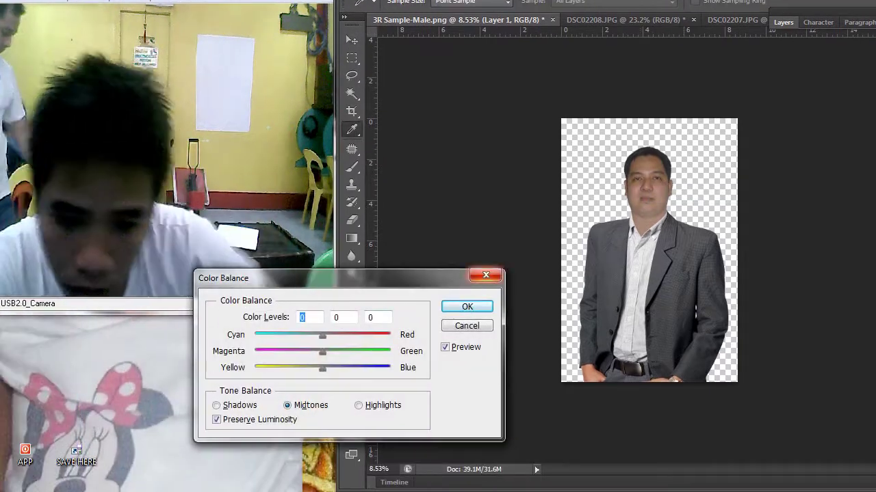
left_click(338, 368)
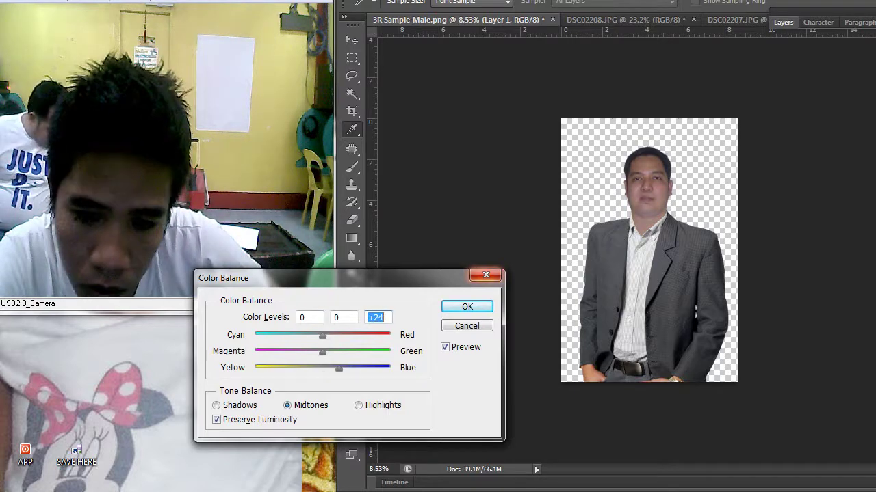
left_click_drag(349, 278, 717, 333)
key("Down")
key("Down")
key("Down")
key("Down")
key("Down")
key("Down")
key("Down")
key("Down")
key("Down")
key("Down")
key("Down")
key("Down")
key("Down")
key("Down")
key("Down")
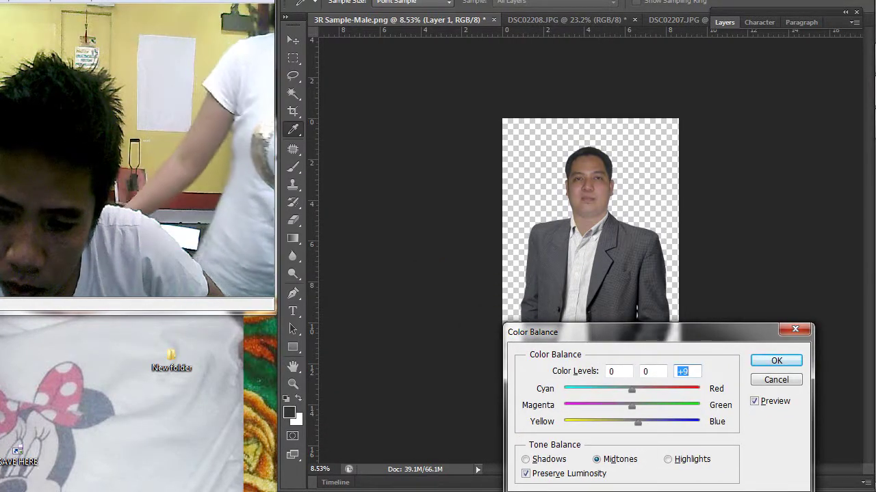
mouse_move(632, 390)
left_mouse_down()
mouse_move(617, 390)
mouse_move(633, 389)
left_mouse_up()
mouse_move(638, 423)
left_mouse_down()
mouse_move(624, 423)
mouse_move(633, 423)
left_mouse_up()
key("Tab")
key("Tab")
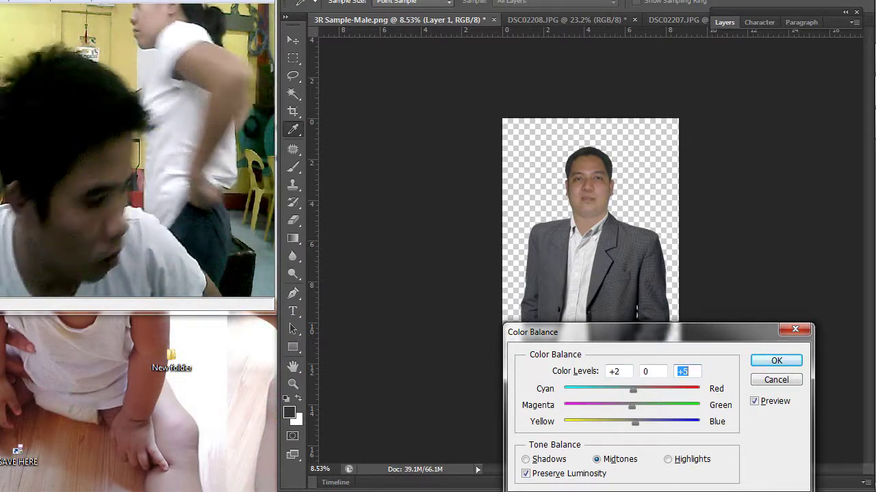
key("Up")
key("Up")
key("Up")
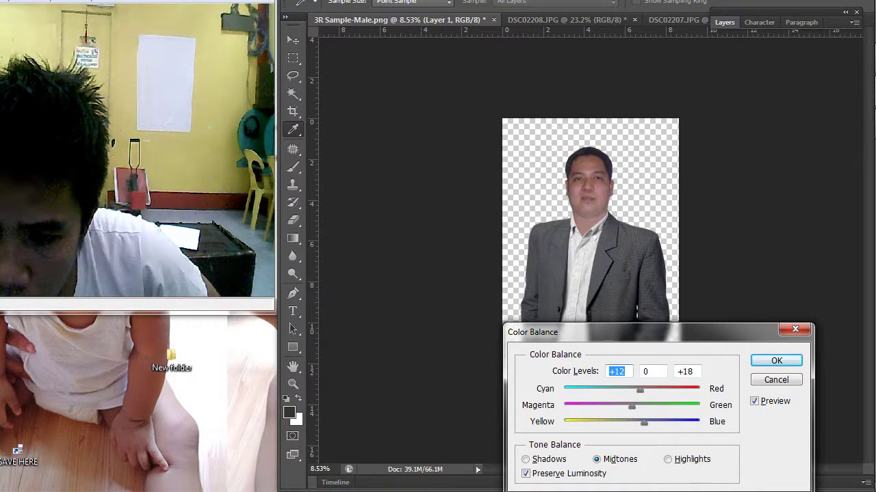
key("Return")
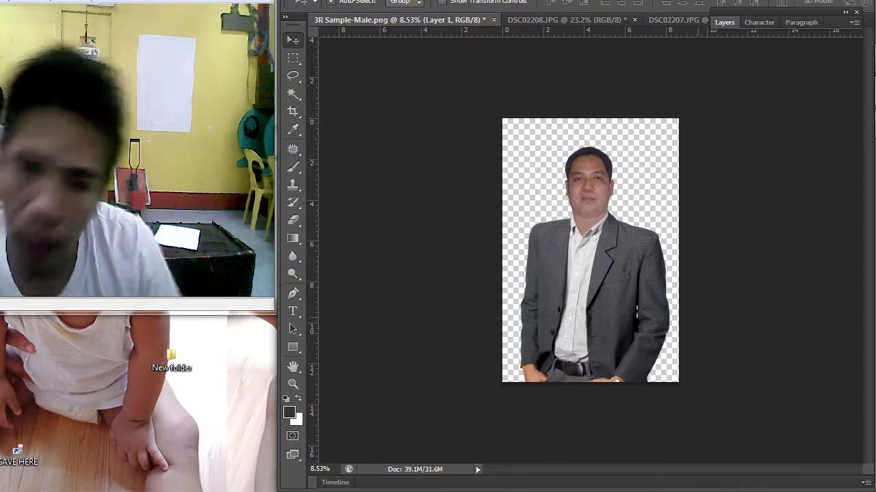
Apply another Color Balance adjustment to the head layer with midtone levels of -9, -2 and -3
scroll(590, 250, "down", 8)
scroll(594, 213, "up", 20)
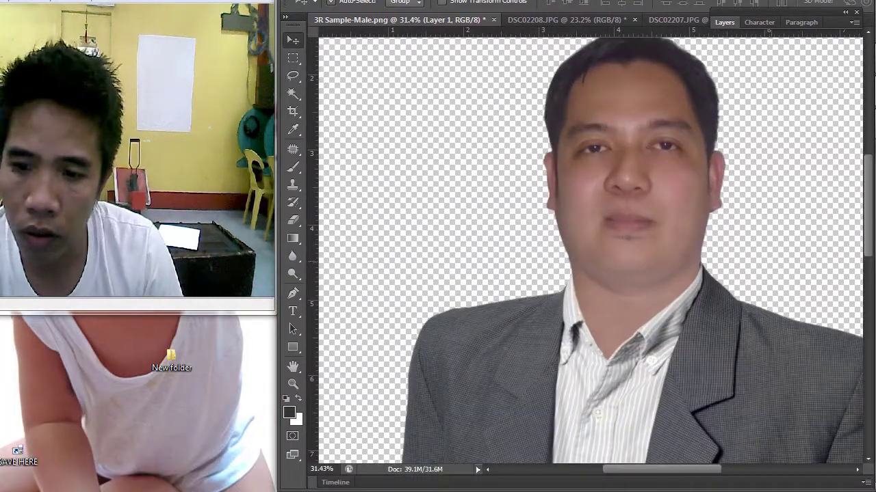
left_click_drag(632, 179, 595, 216)
right_click(596, 218)
left_click(641, 226)
key("ctrl+b")
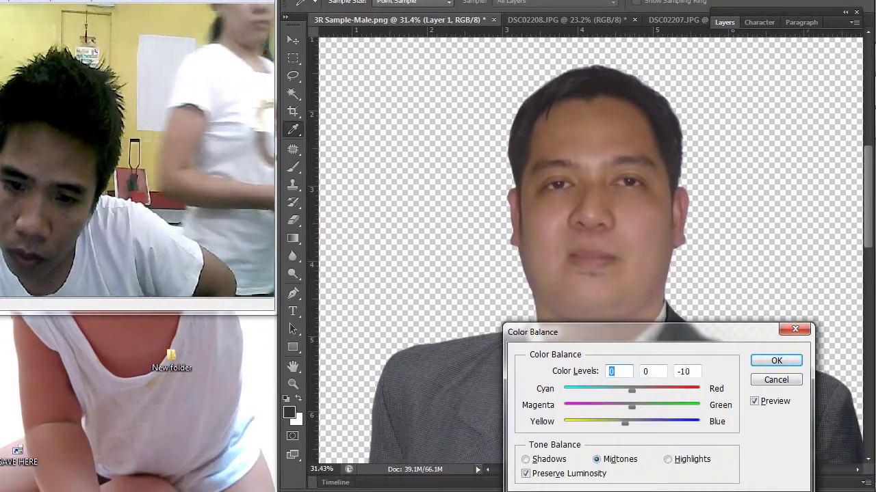
left_click_drag(624, 422, 626, 423)
left_click_drag(631, 390, 636, 391)
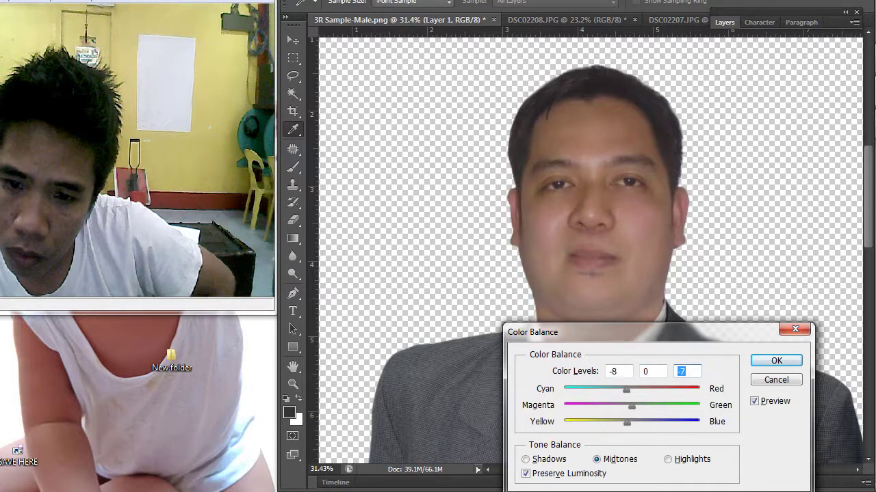
key("shift+Tab")
key("shift+Tab")
key("Up")
key("Up")
key("Up")
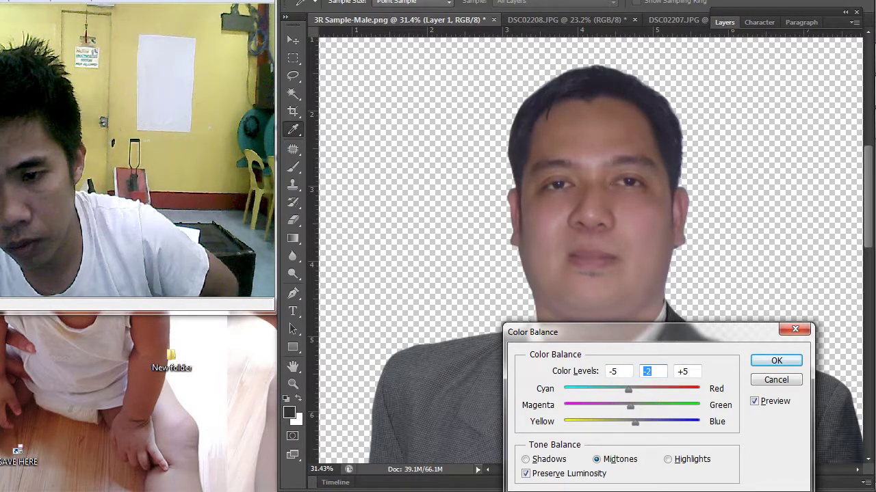
left_click_drag(628, 390, 626, 390)
left_click_drag(635, 422, 630, 422)
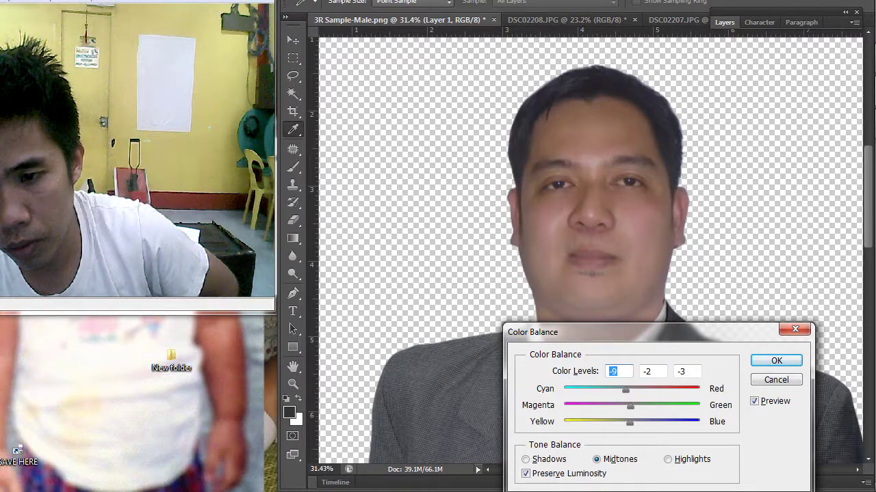
left_click(776, 361)
Try to warp the suit layer wider by pulling both arms and one lower corner outward
scroll(736, 351, "down", 7)
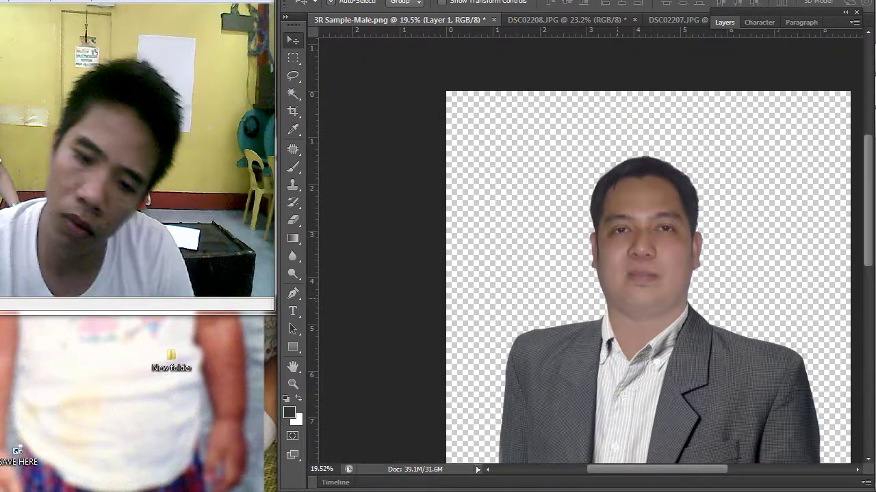
scroll(590, 250, "up", 2)
right_click(597, 272)
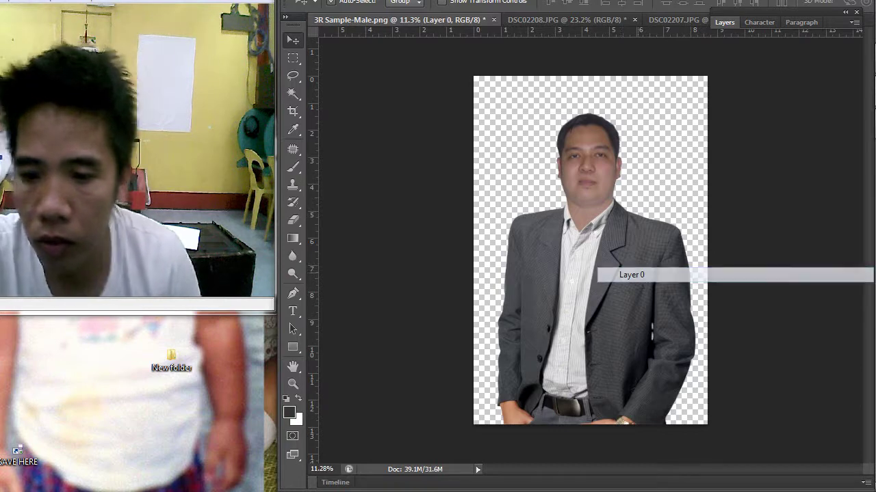
left_click(619, 274)
key("ctrl+t")
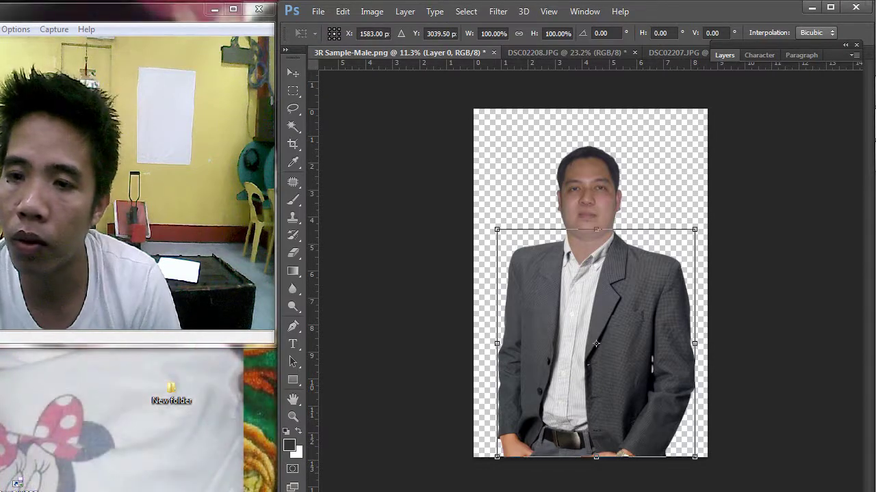
left_click_drag(712, 11, 711, 14)
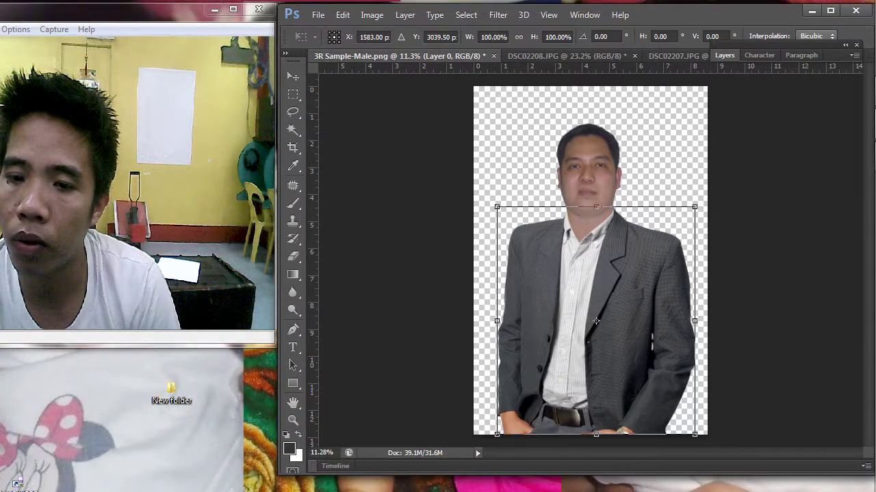
left_click(830, 10)
left_click(586, 31)
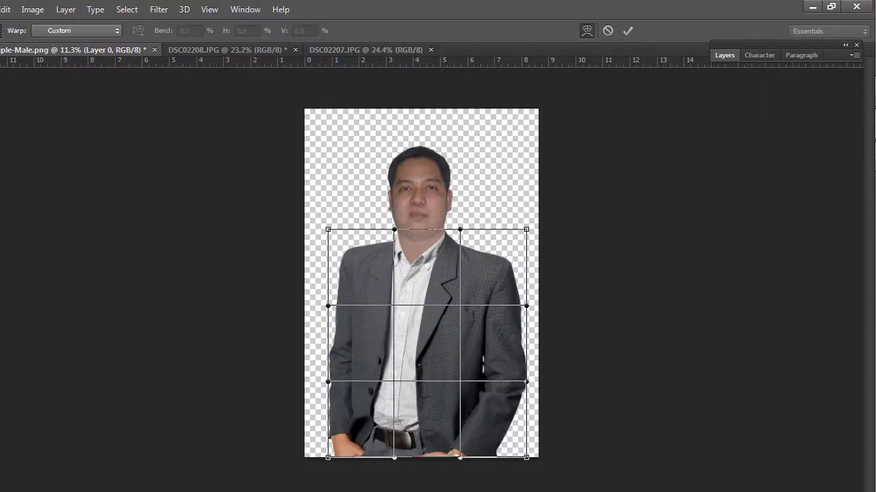
left_click(830, 6)
scroll(725, 318, "up", 3)
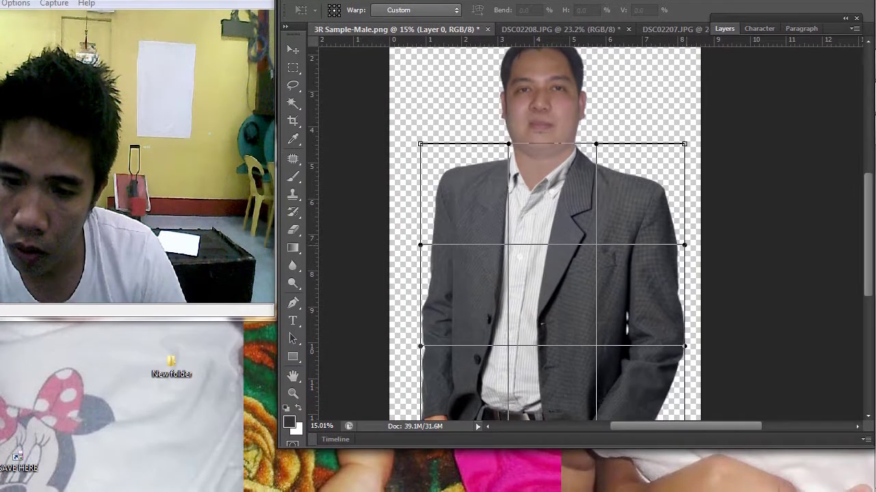
left_click_drag(684, 242, 699, 243)
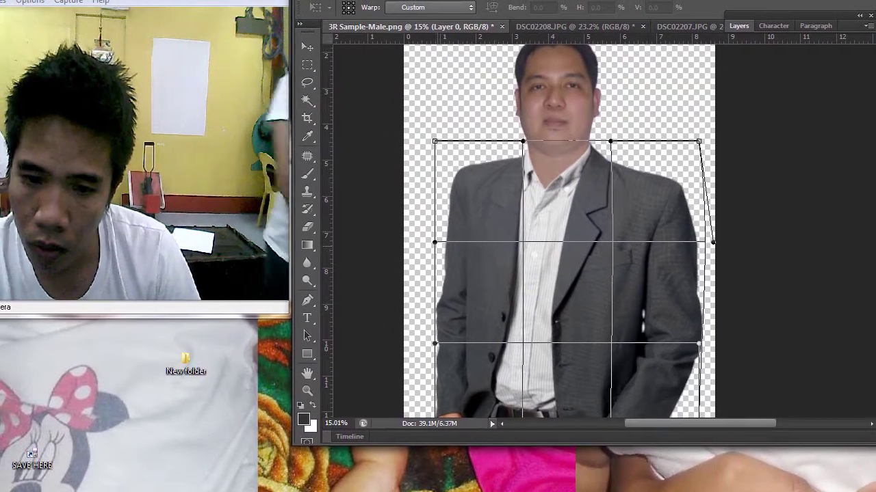
left_click_drag(420, 239, 412, 240)
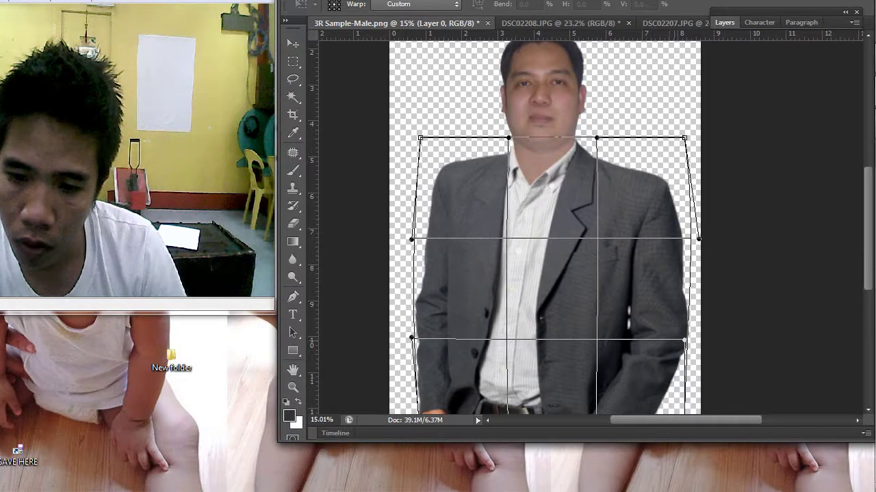
key("ctrl+0")
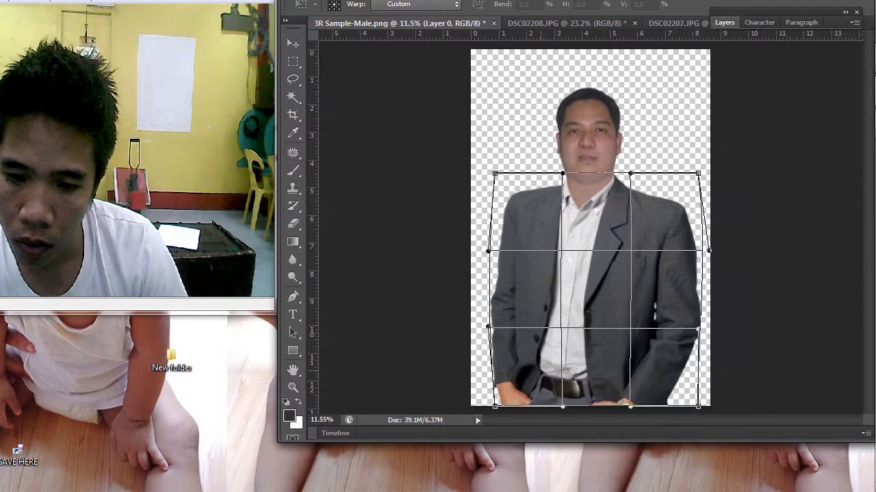
left_click_drag(494, 406, 486, 406)
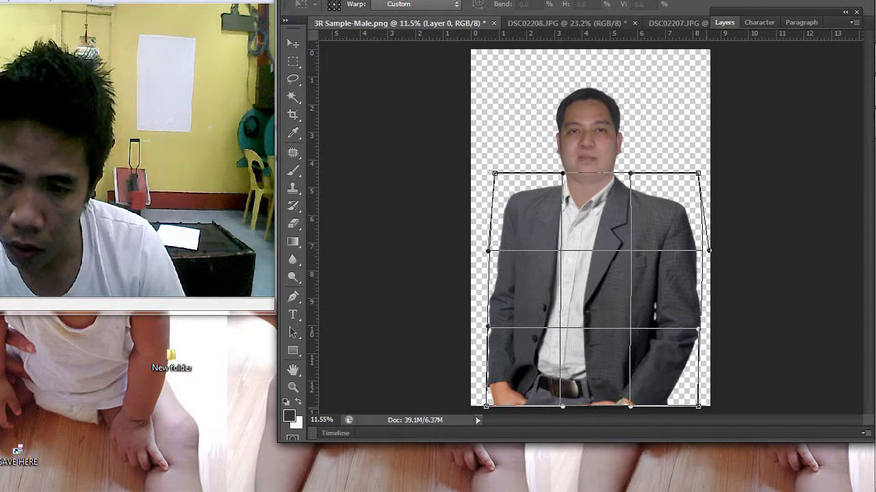
key("Return")
Undo the outward suit warp and compare the head and body proportions at several zoom levels
scroll(591, 228, "down", 6)
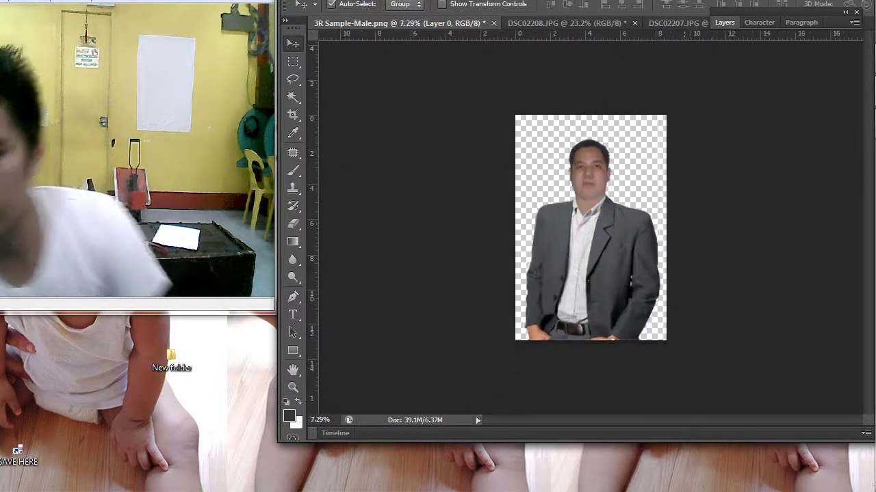
scroll(657, 232, "up", 8)
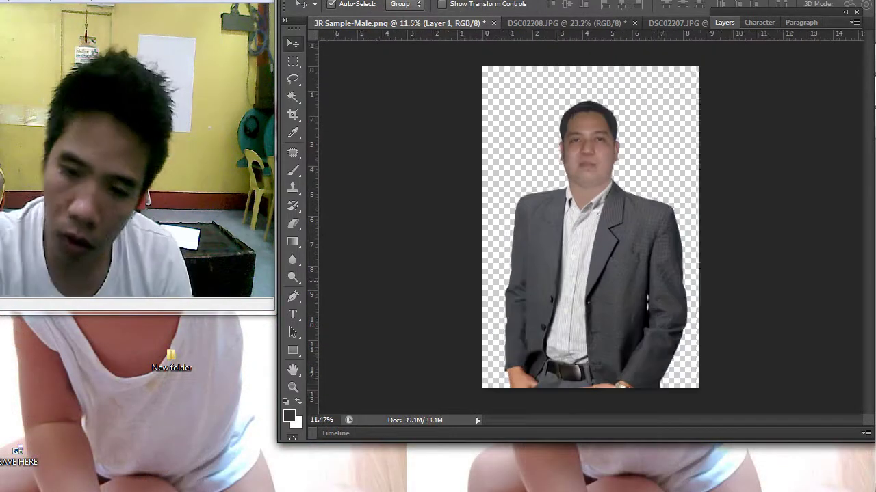
left_click(568, 122)
key("ctrl+t")
scroll(657, 232, "down", 4)
key("Return")
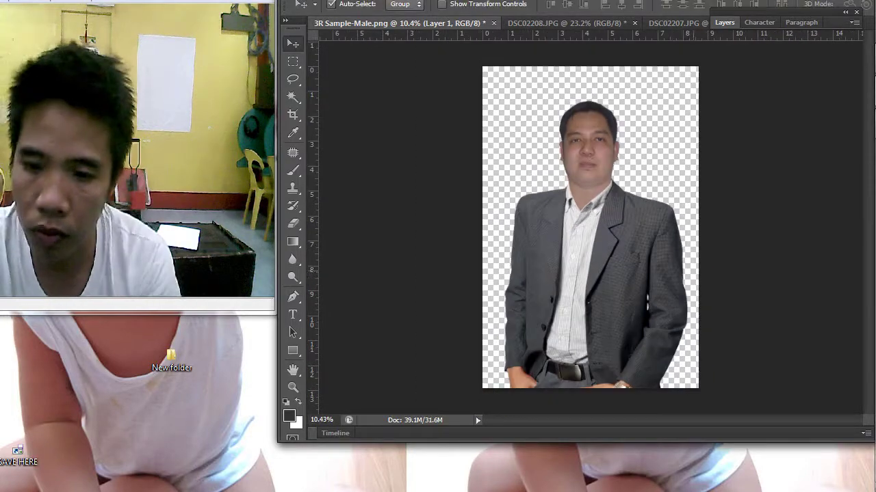
key("ctrl+minus")
key("ctrl+plus")
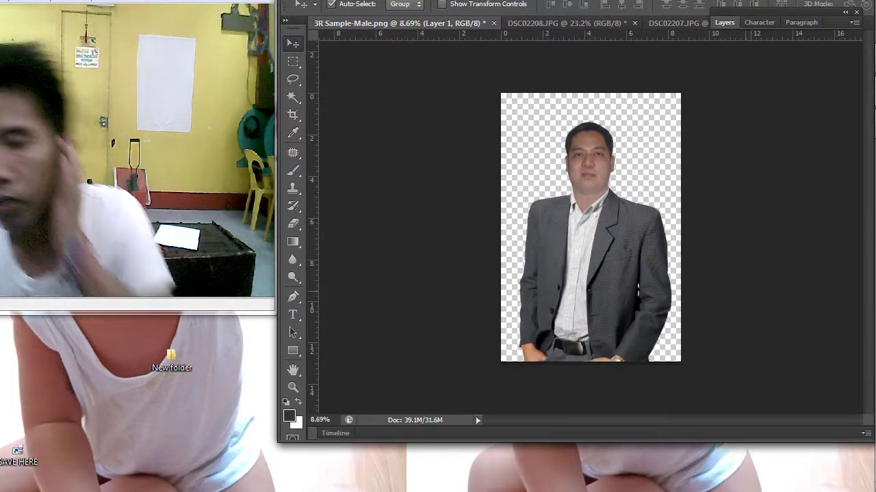
scroll(686, 282, "down", 5)
scroll(686, 281, "up", 6)
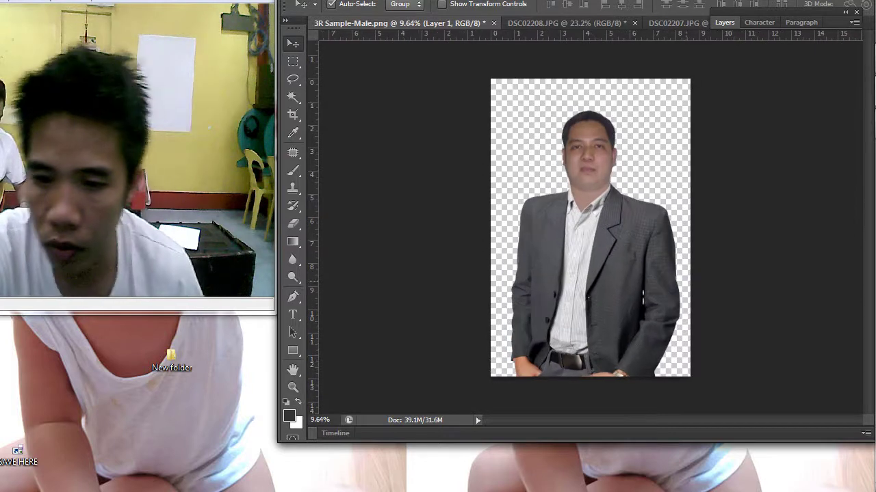
Warp the suit layer slightly narrower by pulling the upper arm on the notched-lapel side and the opposite lower sleeve inward
right_click(603, 245)
left_click(626, 253)
key("ctrl+t")
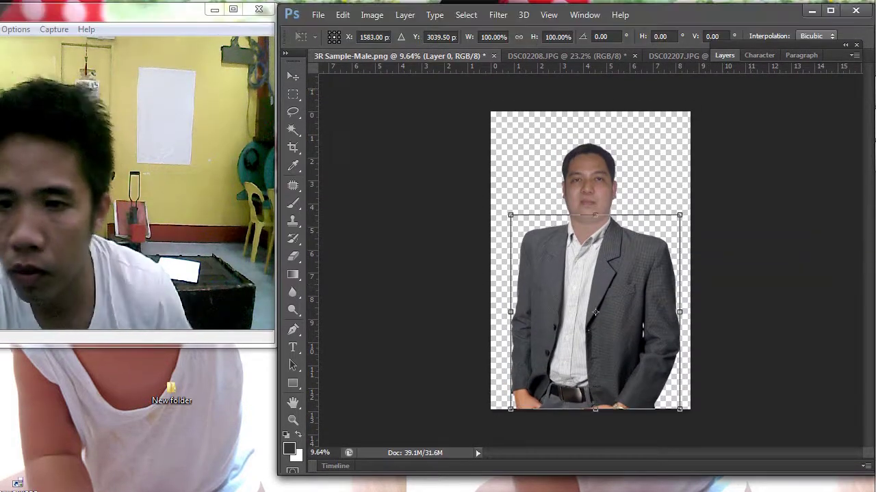
left_click(830, 11)
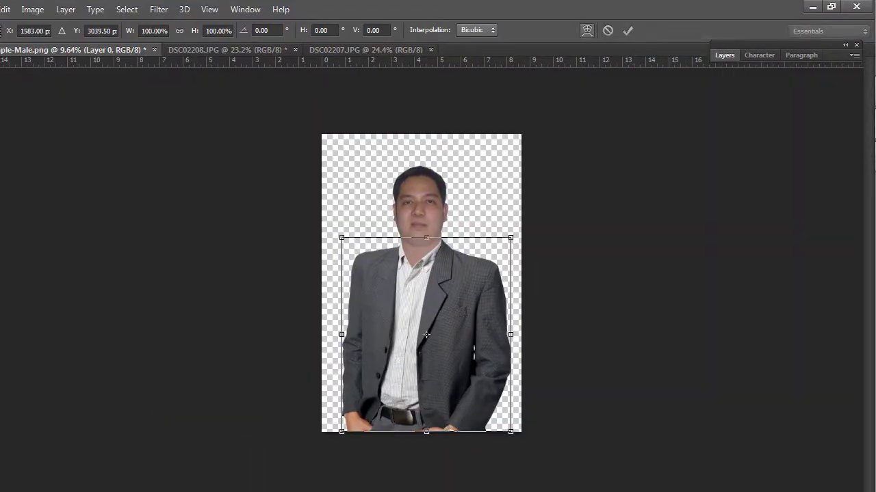
left_click(587, 31)
left_click(831, 7)
scroll(694, 251, "up", 2)
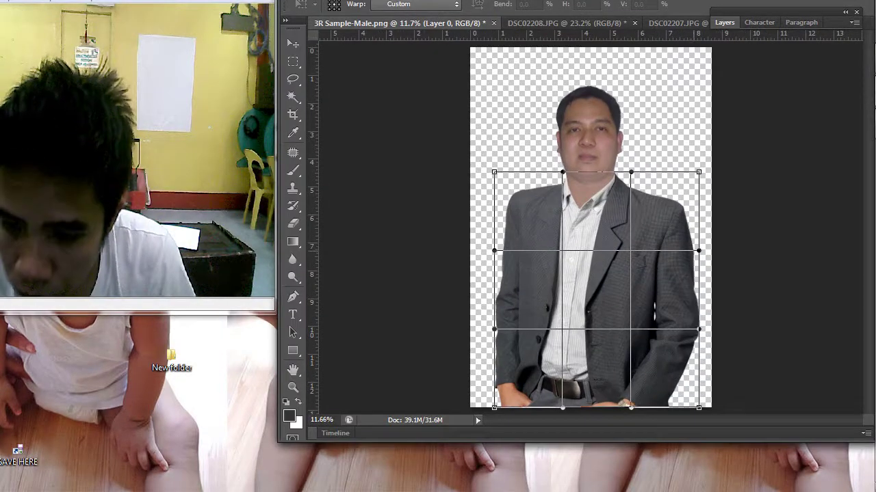
left_click_drag(699, 251, 686, 248)
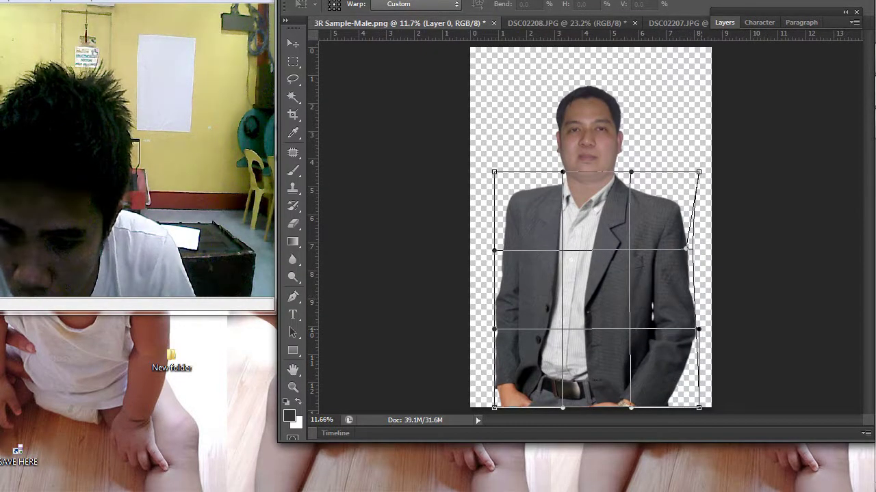
mouse_move(698, 329)
left_mouse_down()
mouse_move(688, 327)
mouse_move(697, 328)
left_mouse_up()
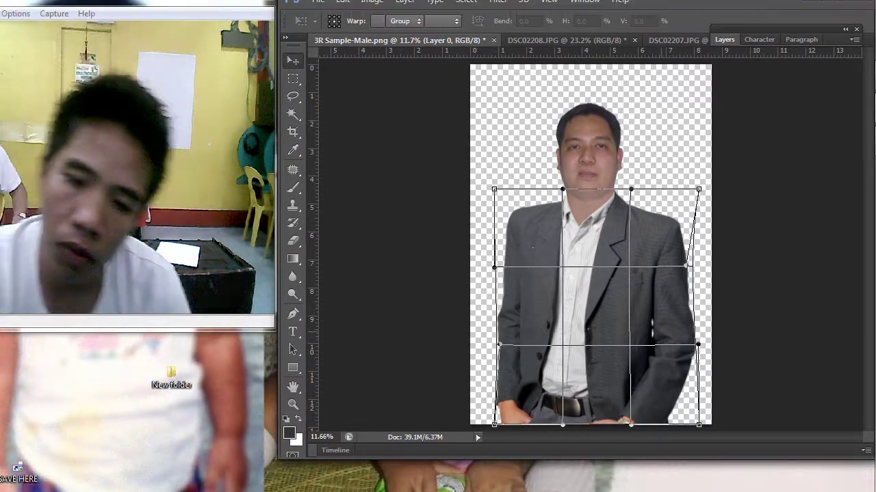
key("Return")
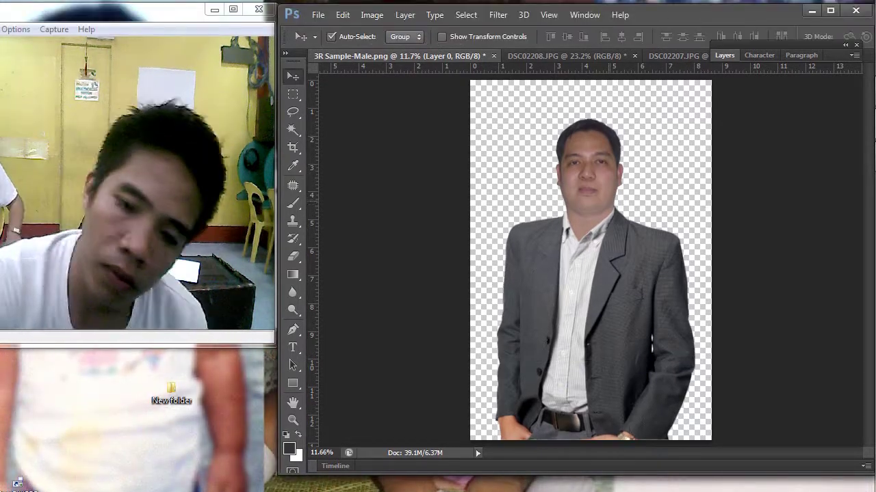
scroll(602, 259, "down", 5)
scroll(616, 281, "up", 5)
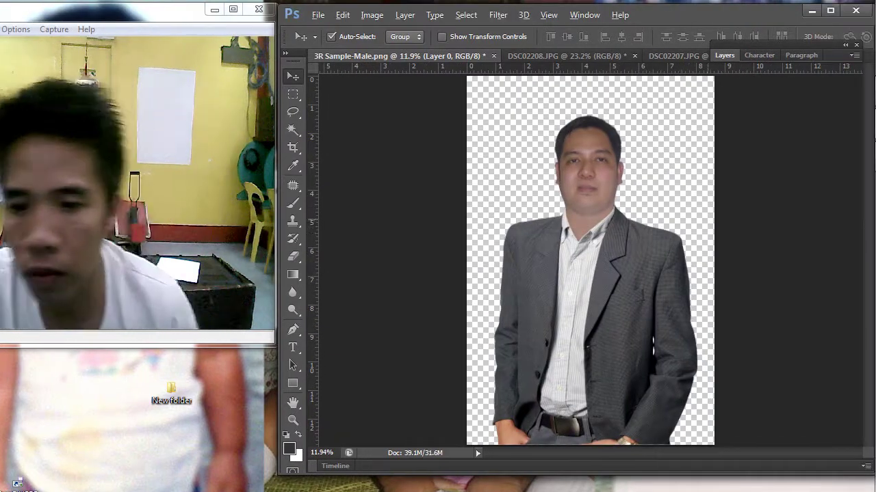
Apply a Curves adjustment to the suit layer with an RGB curve point at output 143
key("ctrl+minus")
scroll(718, 221, "down", 1)
scroll(615, 324, "up", 2)
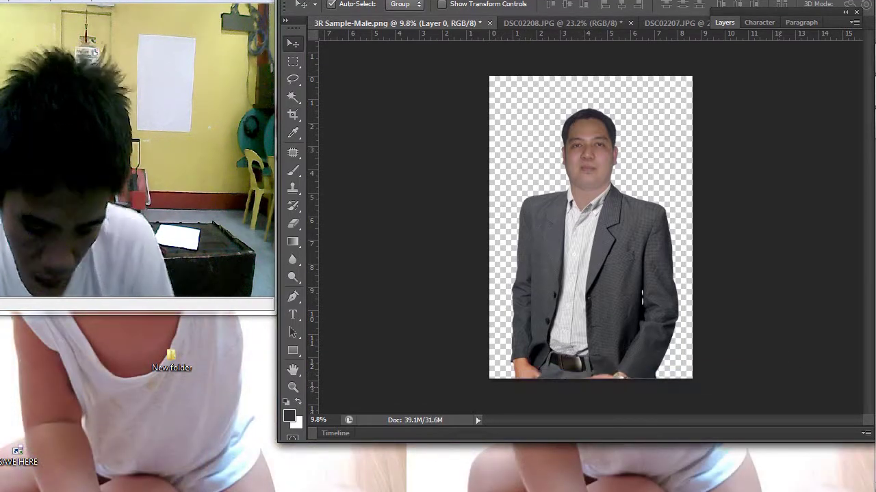
key("ctrl+m")
left_click_drag(451, 263, 768, 229)
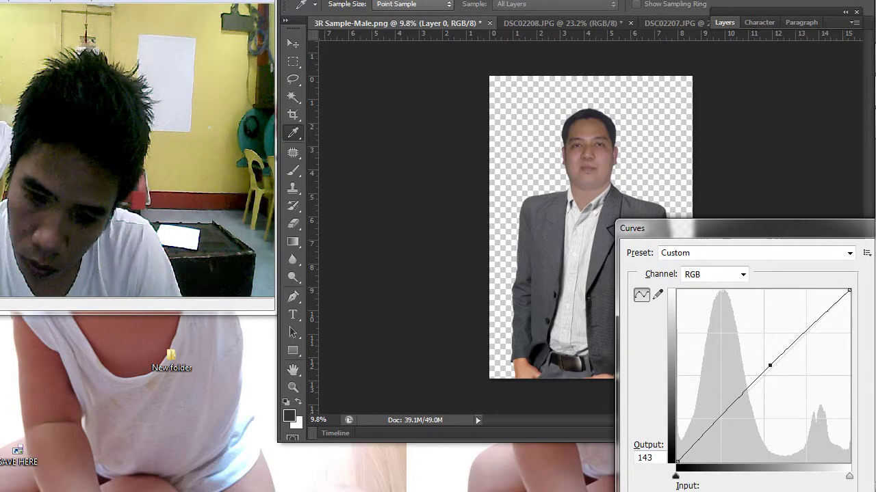
left_click_drag(770, 366, 772, 365)
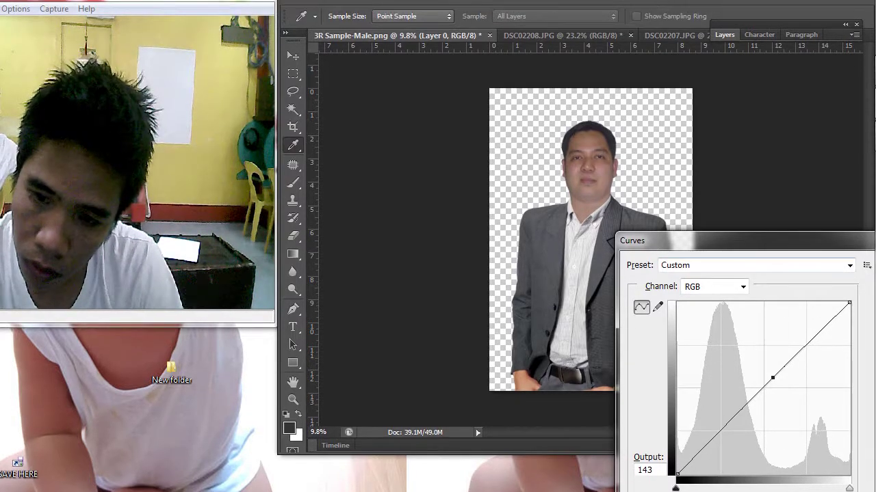
left_click_drag(759, 228, 545, 309)
left_click(695, 334)
scroll(727, 334, "up", 1)
scroll(657, 164, "up", 1)
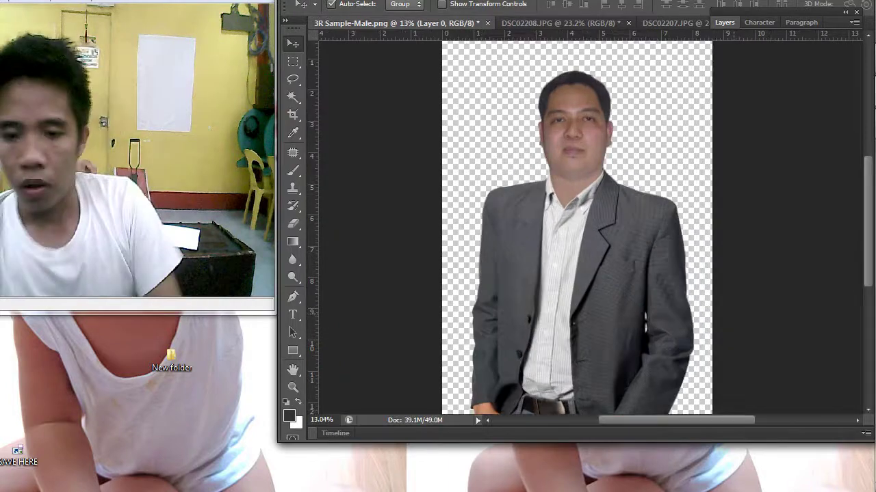
scroll(578, 137, "down", 2)
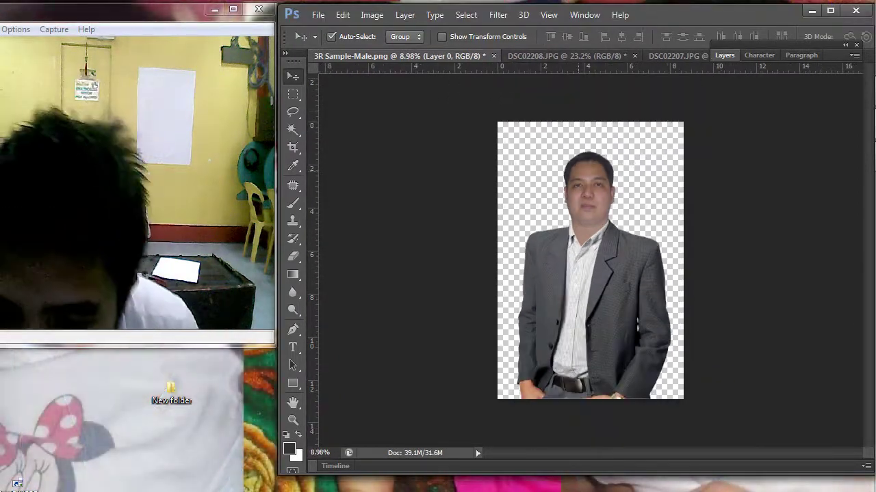
Apply a Color Balance adjustment to the head layer with midtone levels of +13, 0 and -12
right_click(589, 191)
left_click(624, 200)
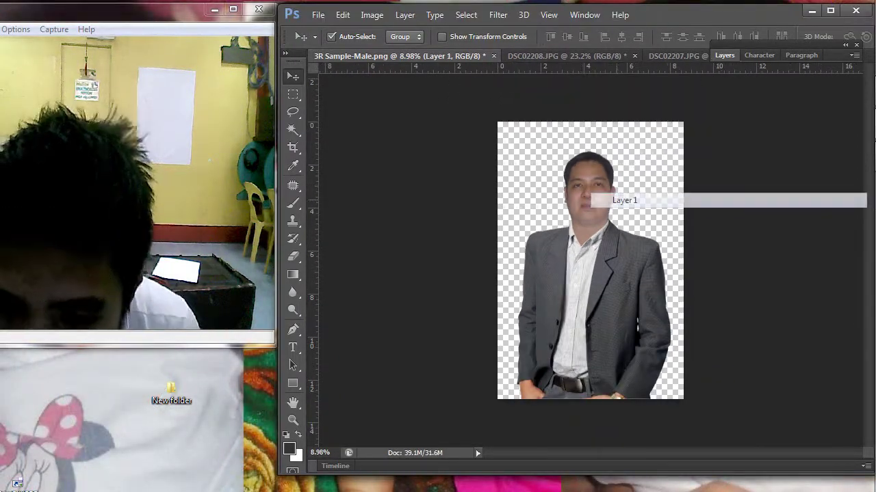
scroll(662, 224, "up", 2)
scroll(663, 225, "down", 2)
key("ctrl+b")
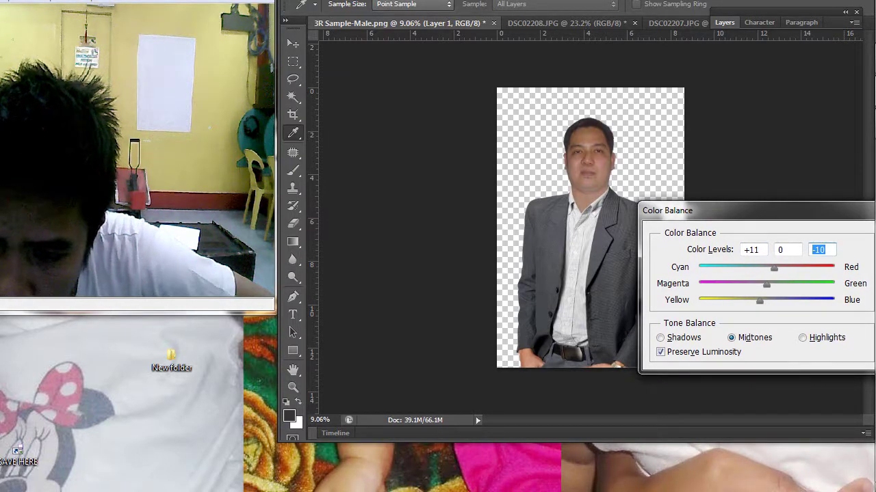
left_click_drag(773, 268, 775, 268)
left_click_drag(759, 301, 756, 301)
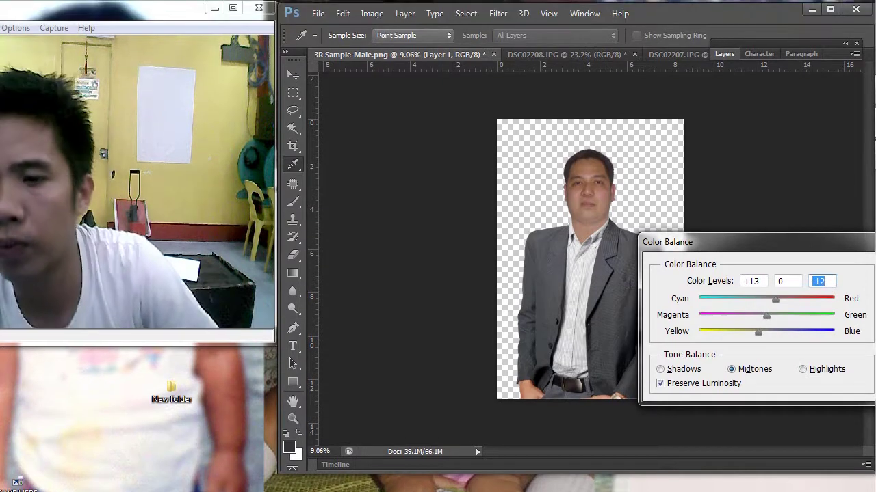
left_click_drag(752, 211, 580, 225)
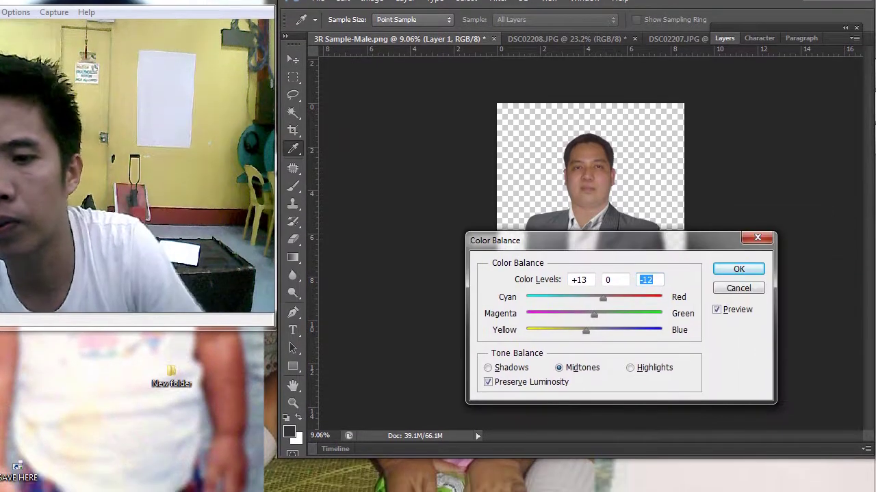
key("Return")
Examine how well the head's skin tone and size match the suit body at several zoom levels
scroll(606, 94, "down", 5)
scroll(606, 95, "up", 8)
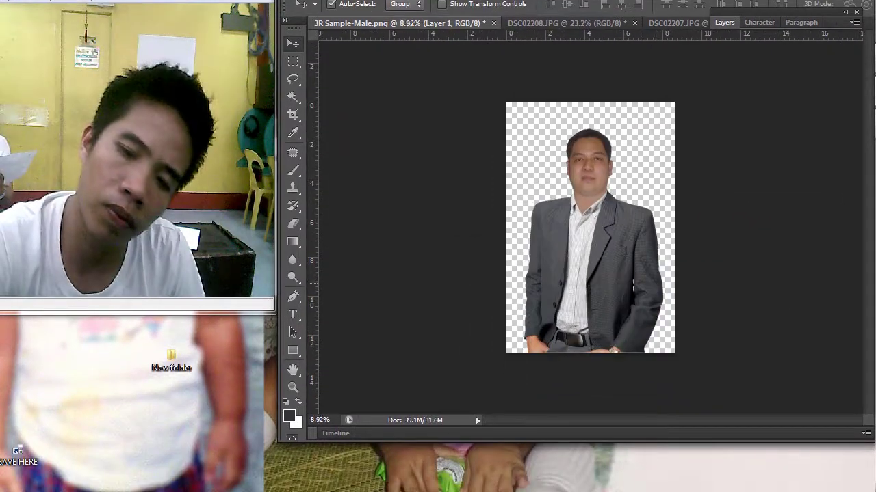
scroll(589, 260, "up", 2)
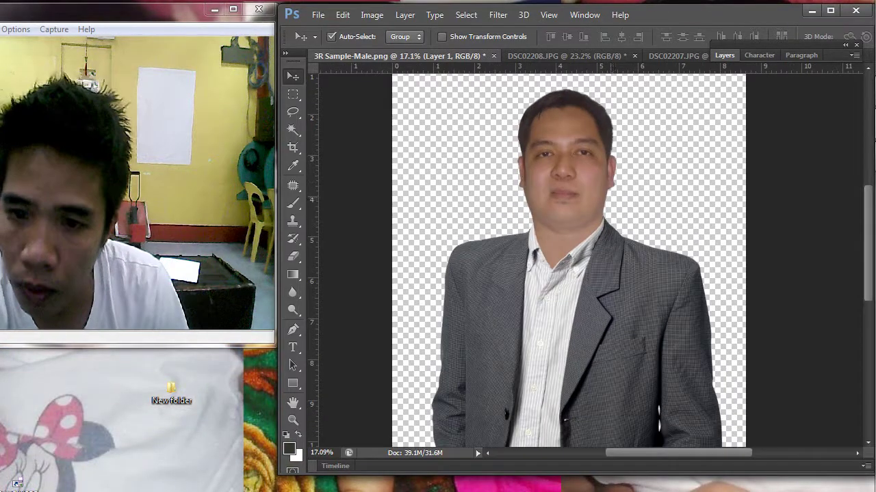
scroll(589, 260, "down", 3)
scroll(590, 260, "down", 2)
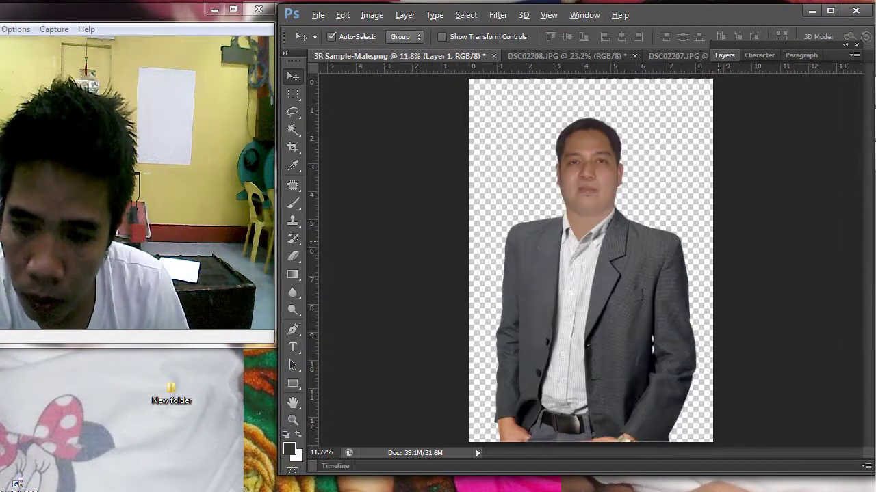
scroll(590, 260, "down", 1)
right_click(726, 55)
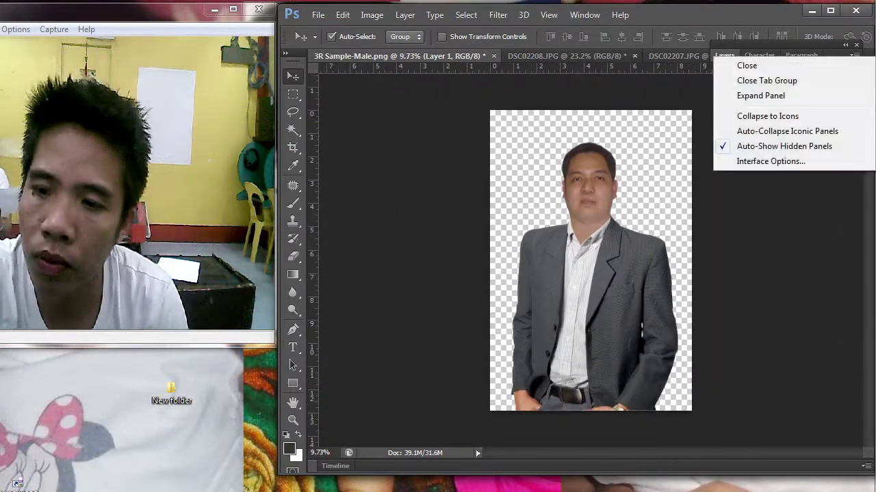
key("Escape")
scroll(766, 212, "down", 1)
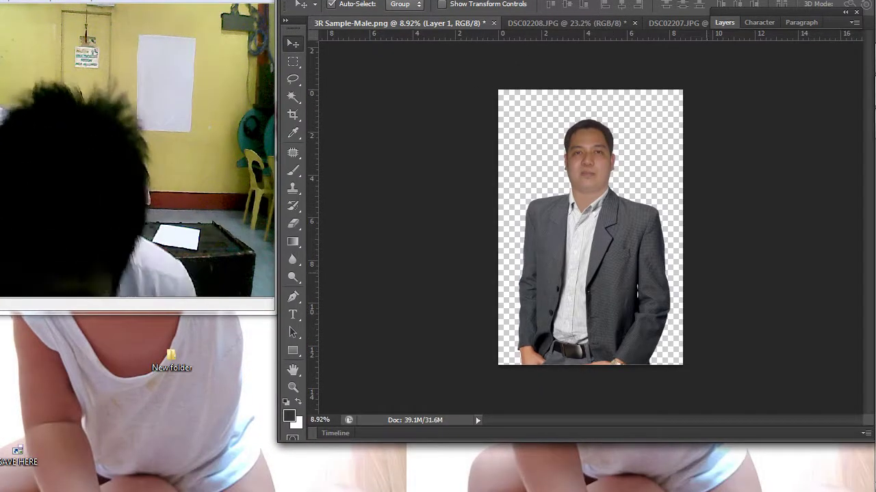
right_click(634, 282)
left_click(664, 296)
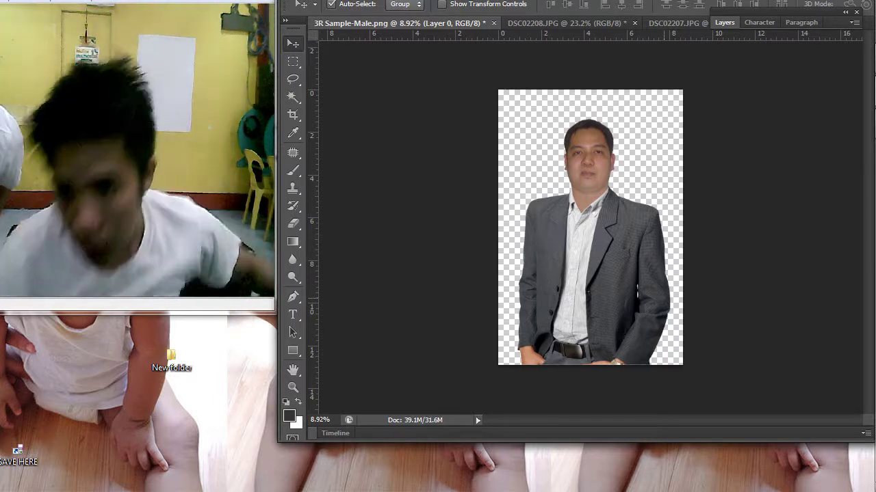
scroll(586, 314, "down", 2)
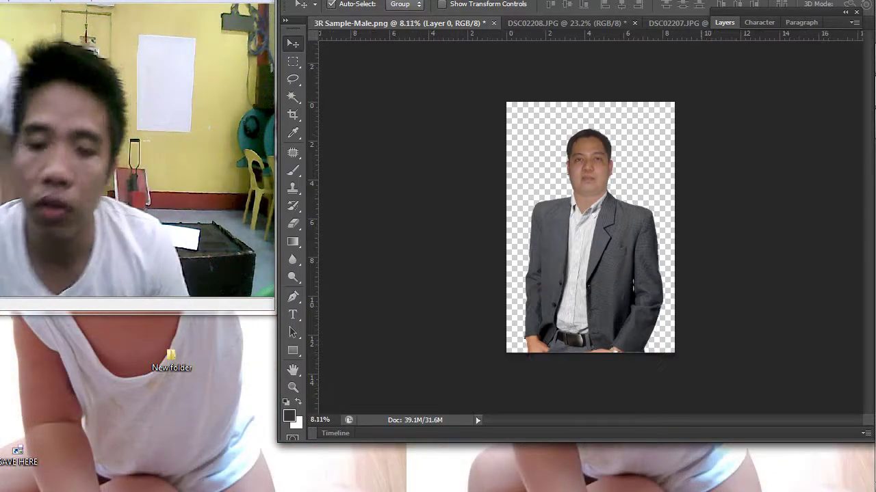
scroll(586, 314, "up", 1)
right_click(595, 253)
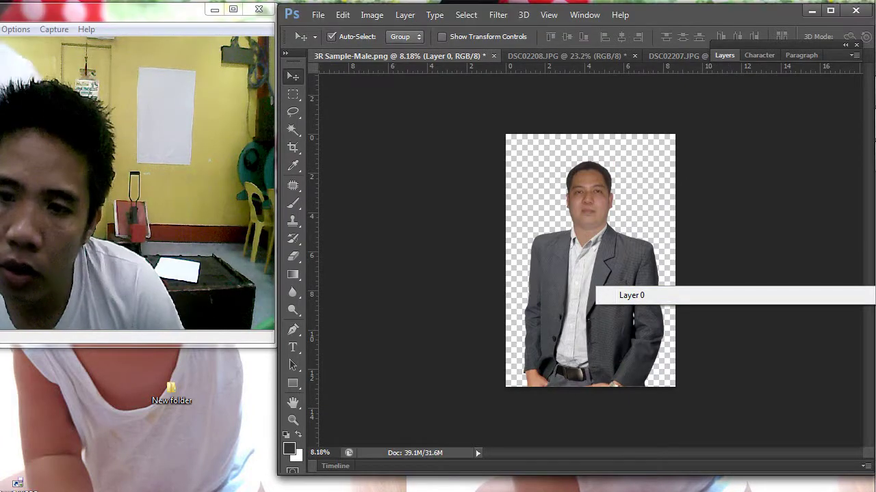
left_click(724, 55)
right_click(773, 161)
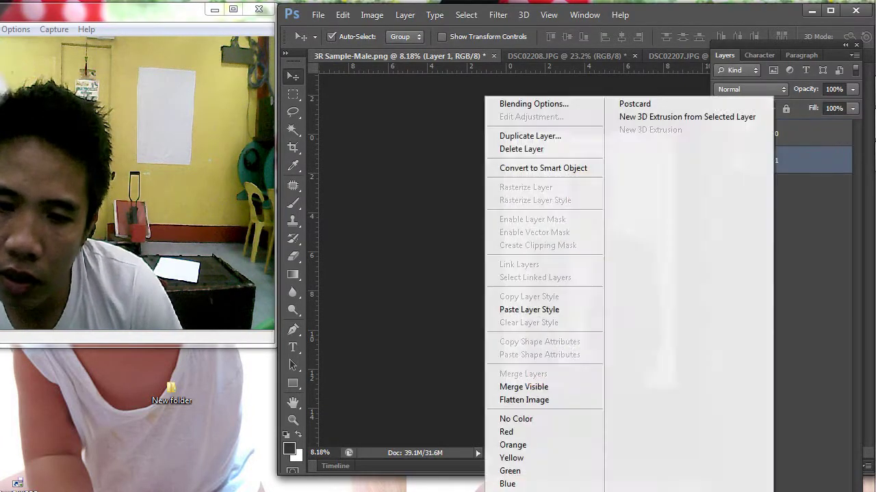
key("Escape")
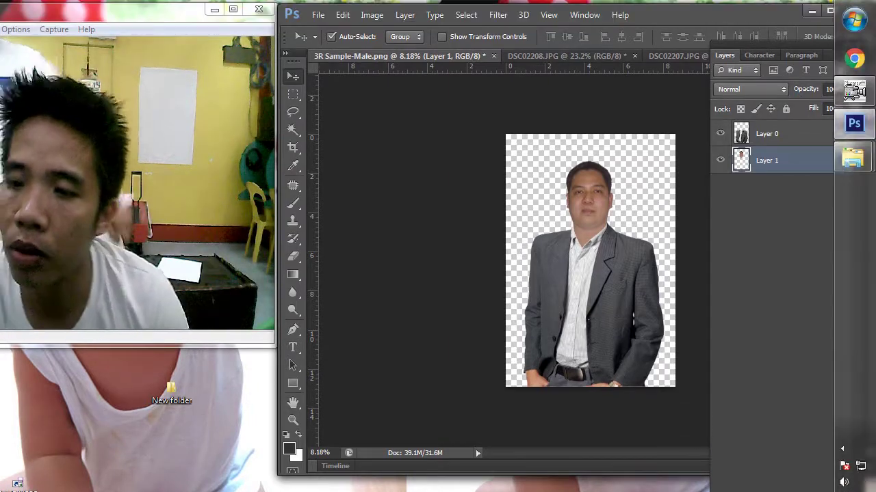
Switch to the file explorer, view the original 3R Sample-Male.png in the picture viewer for reference, and close both windows
left_click(853, 157)
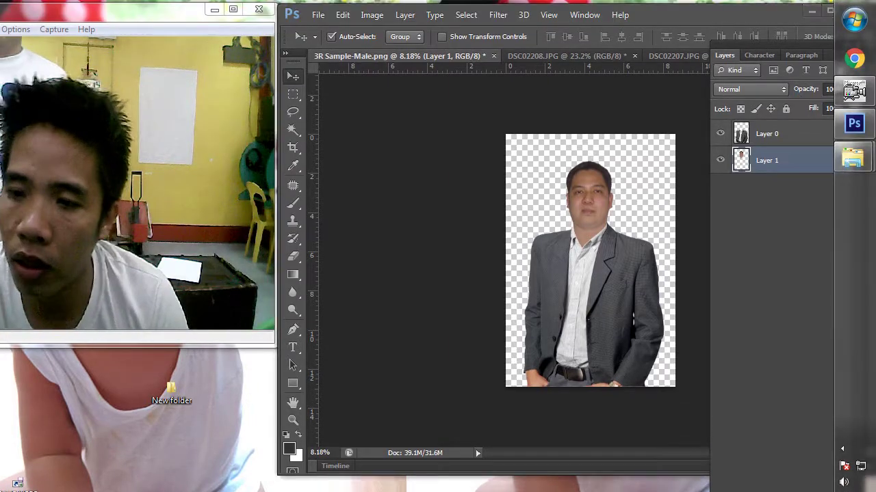
left_click(746, 102)
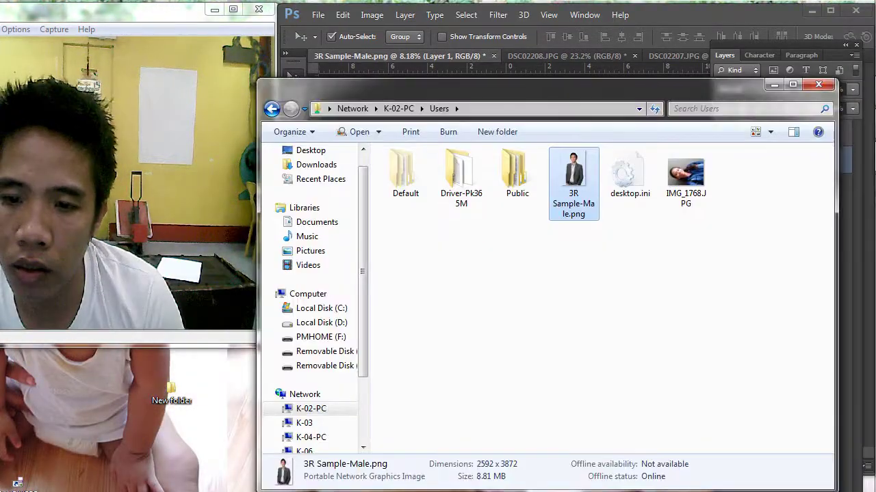
double_click(573, 179)
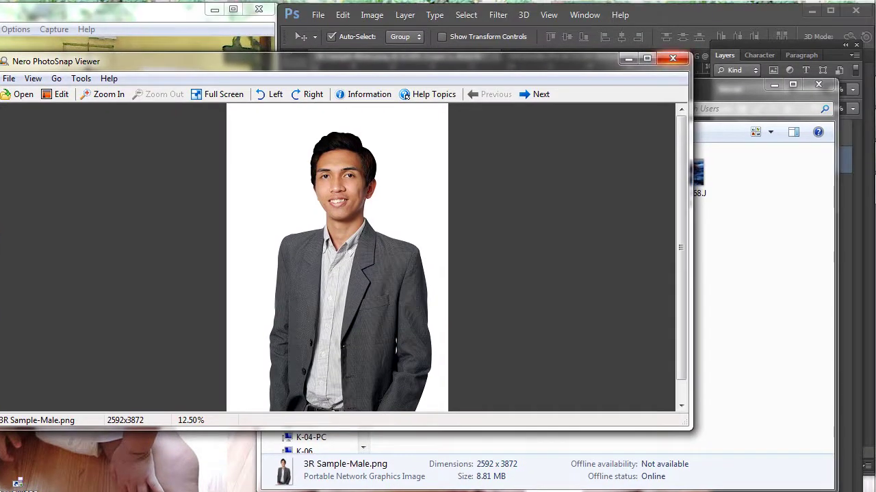
left_click(672, 59)
left_click(818, 85)
Flatten the head and suit layers of 3R Sample-Male.png into a single background image
scroll(590, 261, "down", 3)
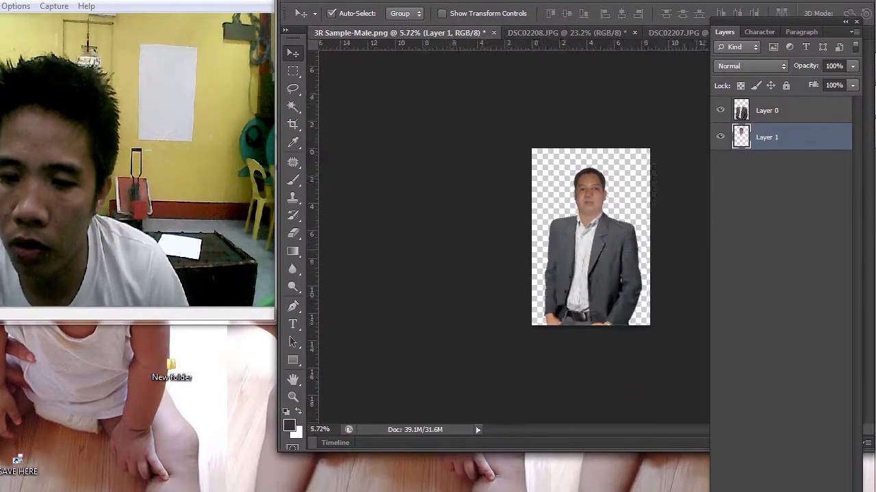
scroll(591, 261, "up", 3)
right_click(766, 161)
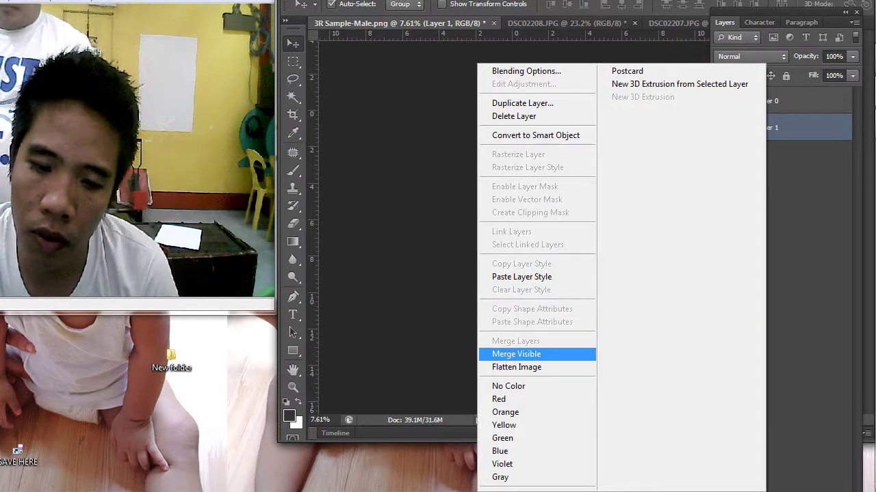
left_click(517, 367)
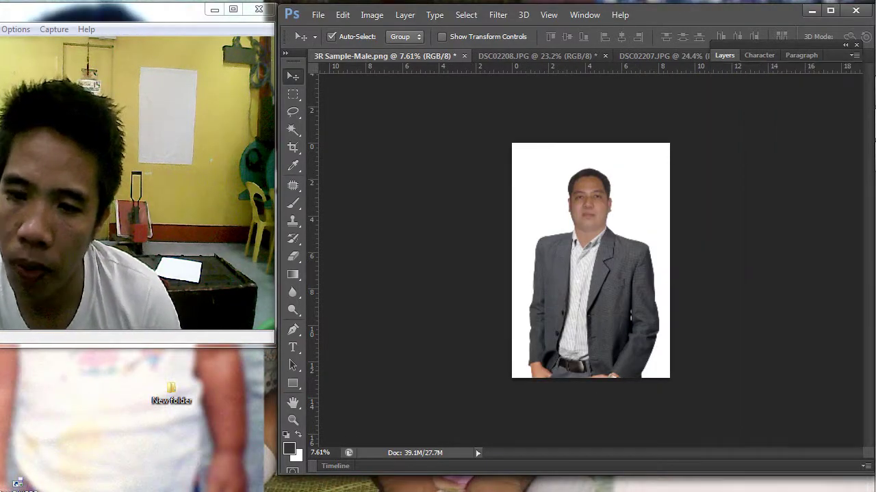
Brighten the flattened picture slightly with Curves by raising the middle of the RGB curve
scroll(647, 277, "down", 3)
scroll(646, 277, "up", 7)
scroll(646, 277, "down", 4)
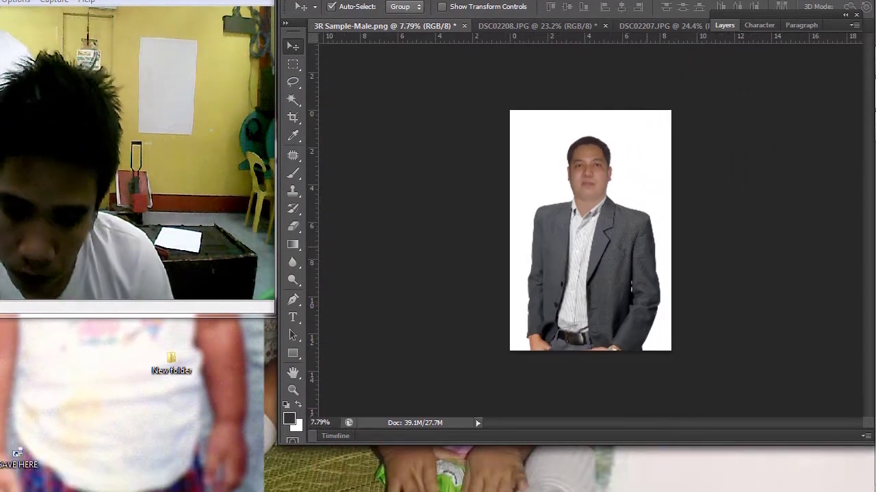
key("ctrl+m")
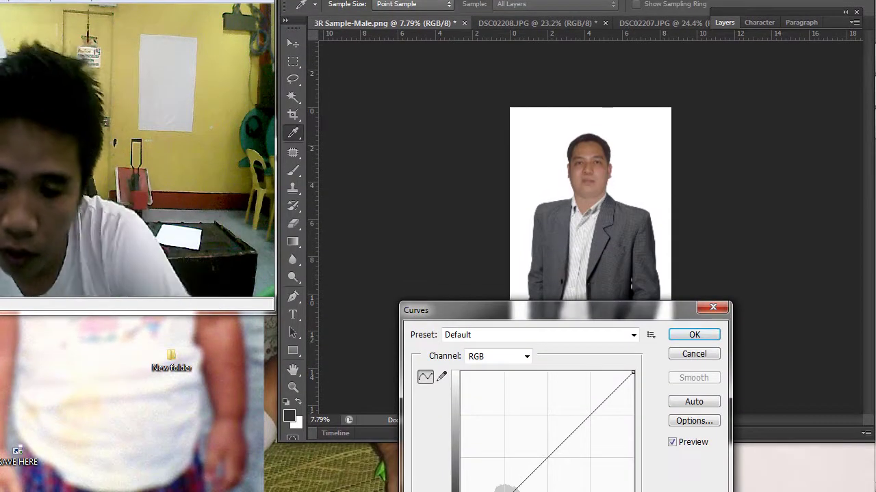
left_click_drag(546, 460, 545, 451)
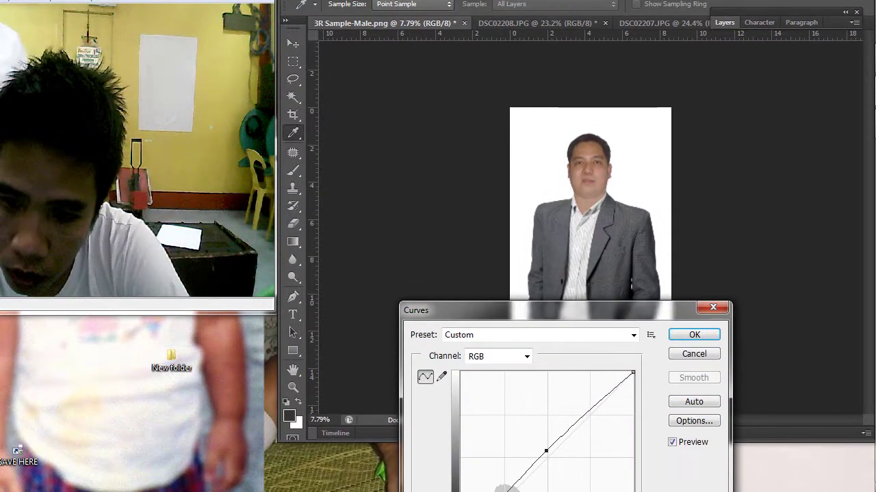
key("Return")
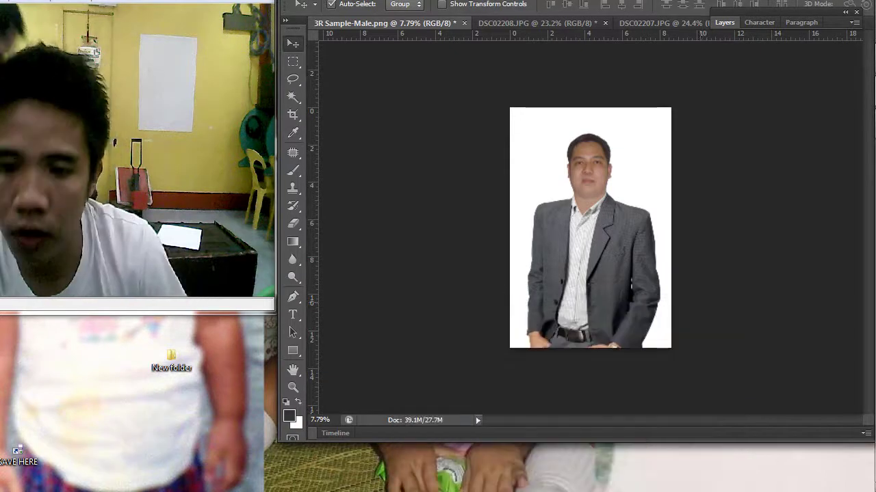
scroll(591, 227, "down", 1)
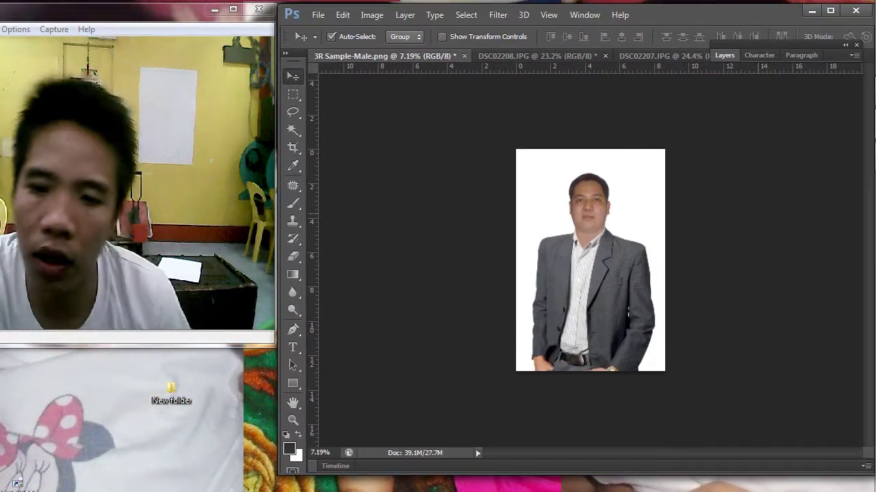
Cut the picture out of the document and resize the blank image to 3.5 by 5 inches
key("ctrl+x")
left_click(372, 14)
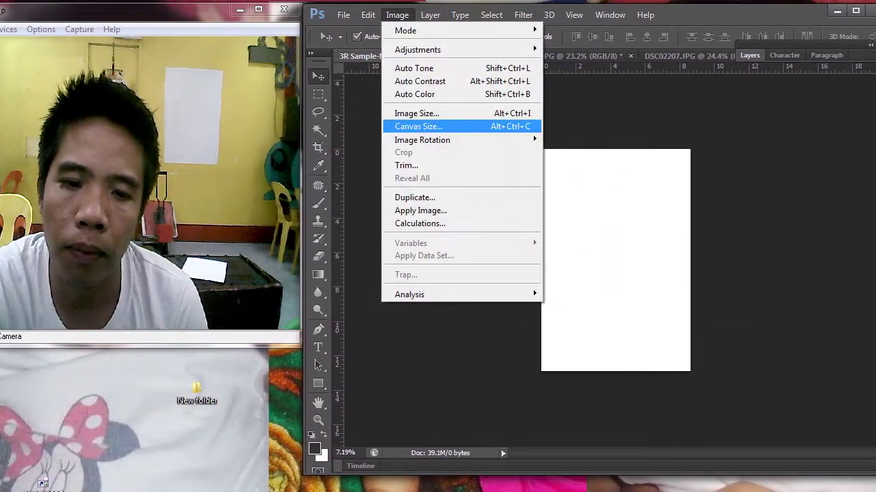
left_click(393, 114)
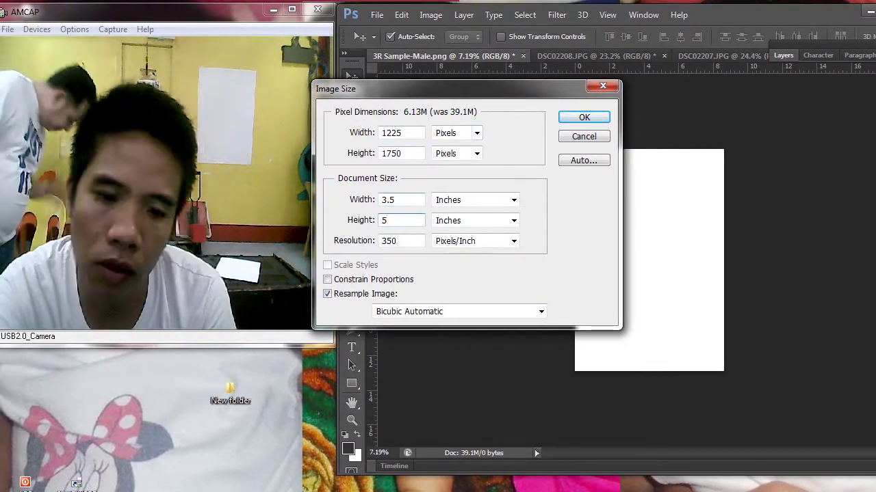
key("Tab")
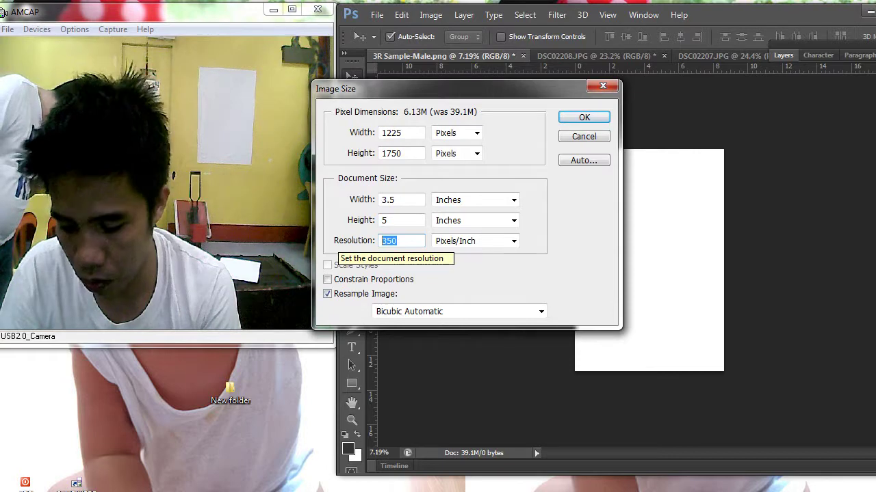
key("Return")
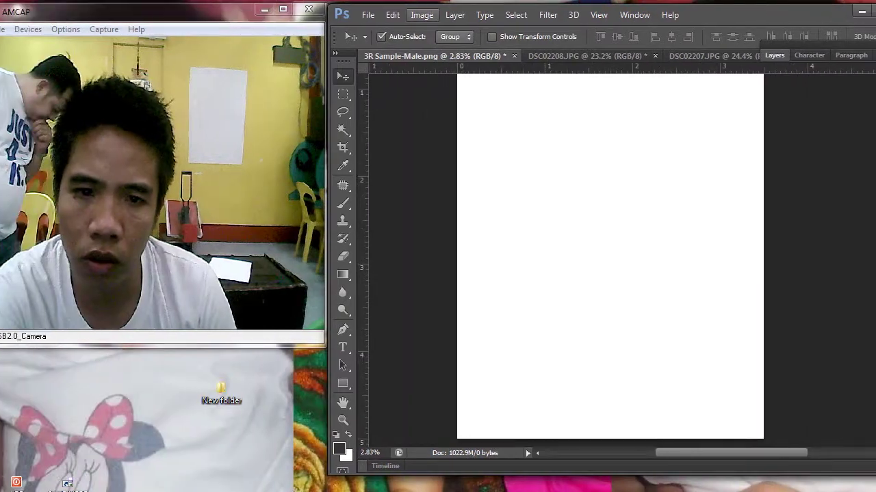
Set the blank image's resolution to 450 pixels/inch
left_click(371, 14)
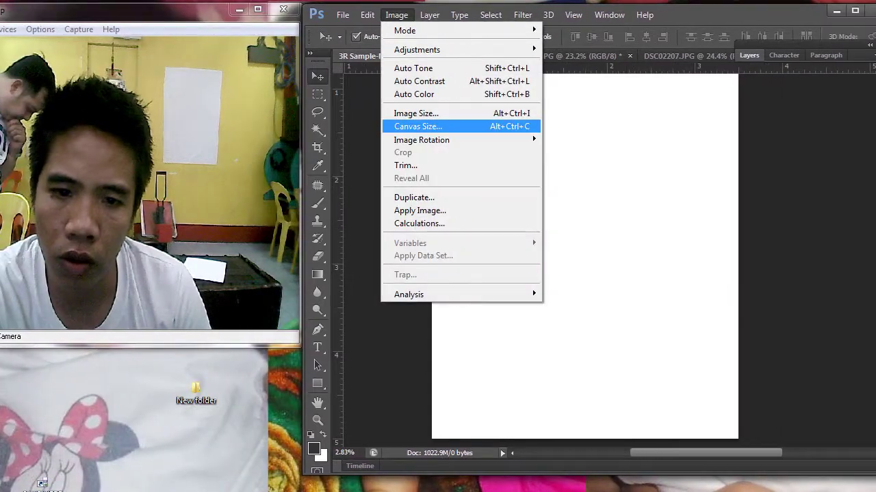
left_click(387, 113)
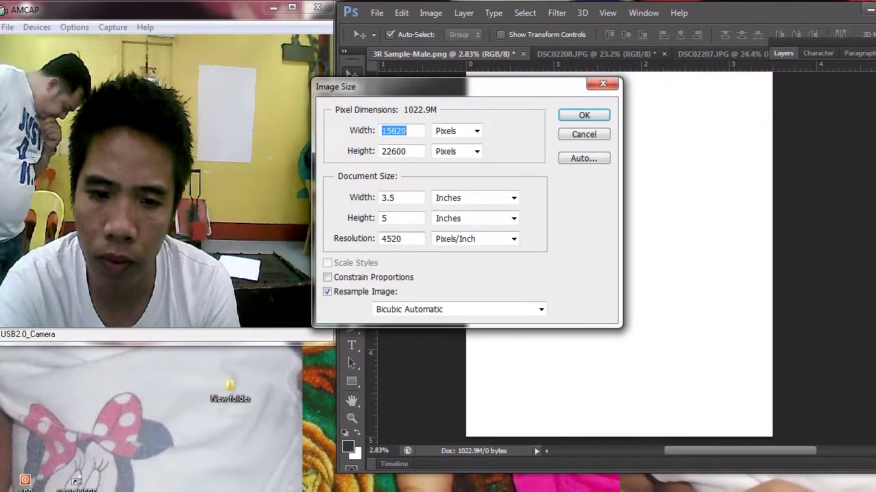
left_click(344, 240)
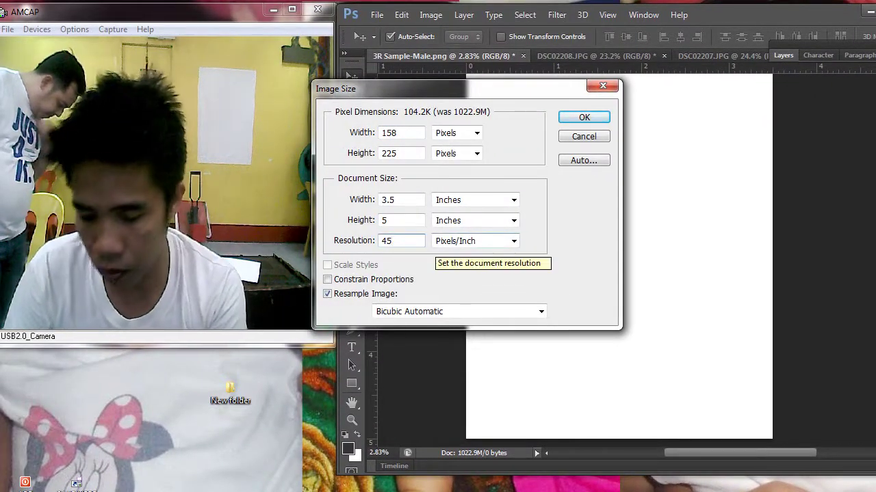
type("0")
key("Return")
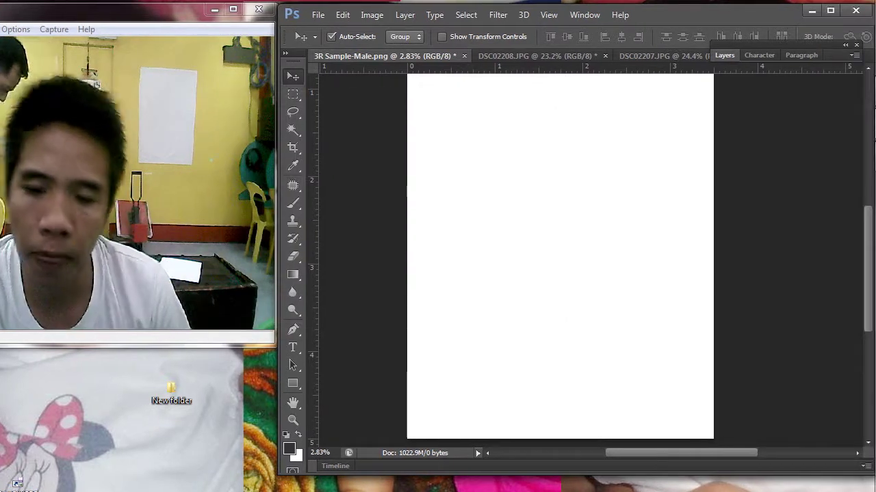
Try pasting the cut picture into the blank 450 pixels/inch image, and undo the paste
scroll(597, 273, "up", 5)
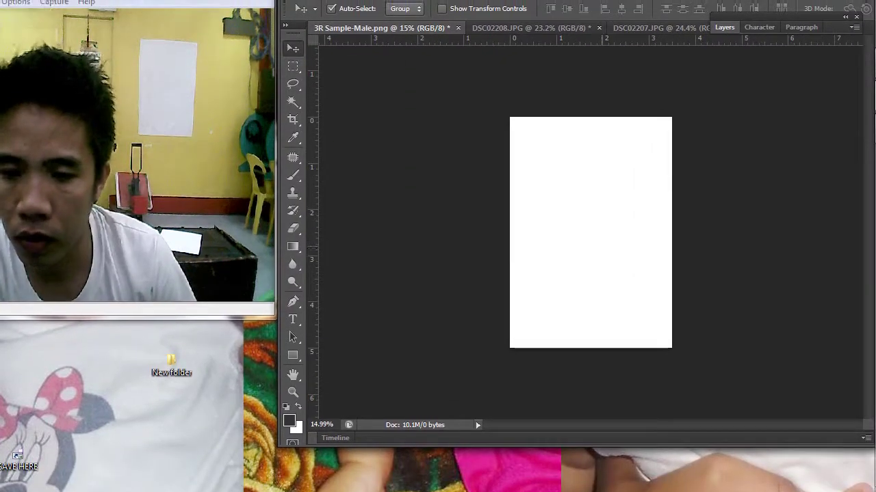
key("ctrl+v")
left_click_drag(646, 261, 580, 210)
key("ctrl+z")
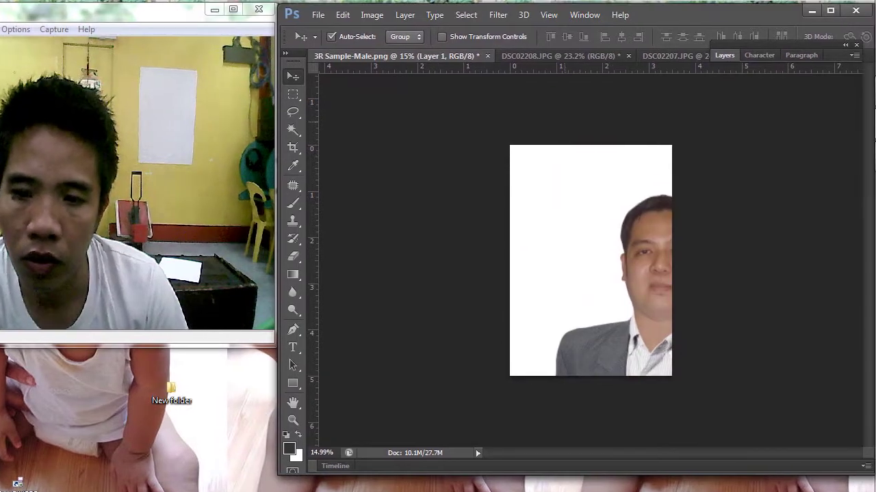
key("ctrl+alt+z")
Lower the blank image's resolution to 350 pixels/inch, and undo the trial paste of the picture
left_click(372, 14)
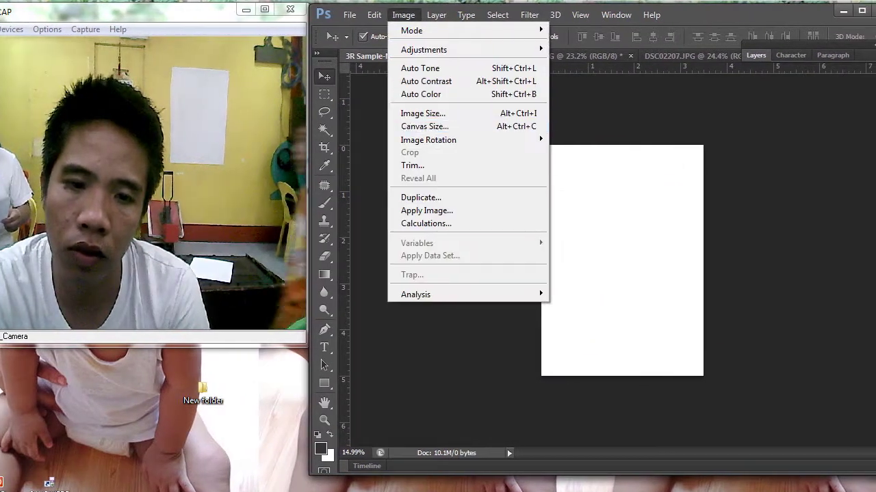
left_click(391, 113)
double_click(341, 207)
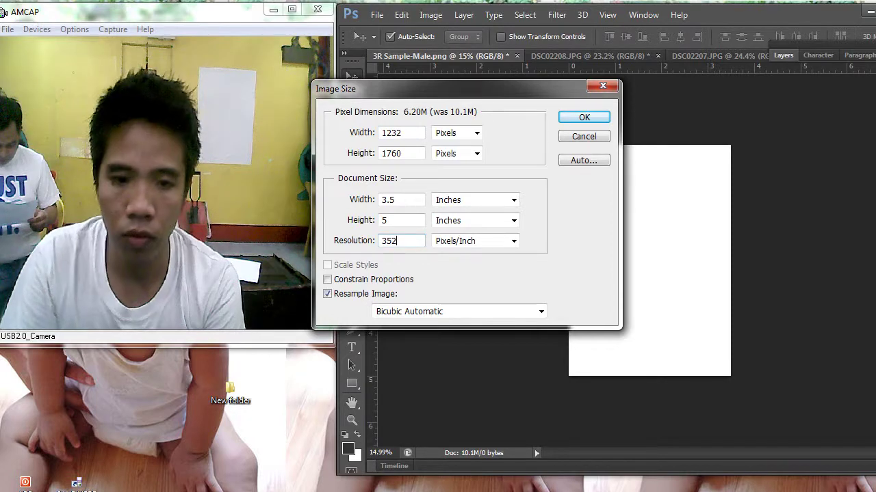
key("Return")
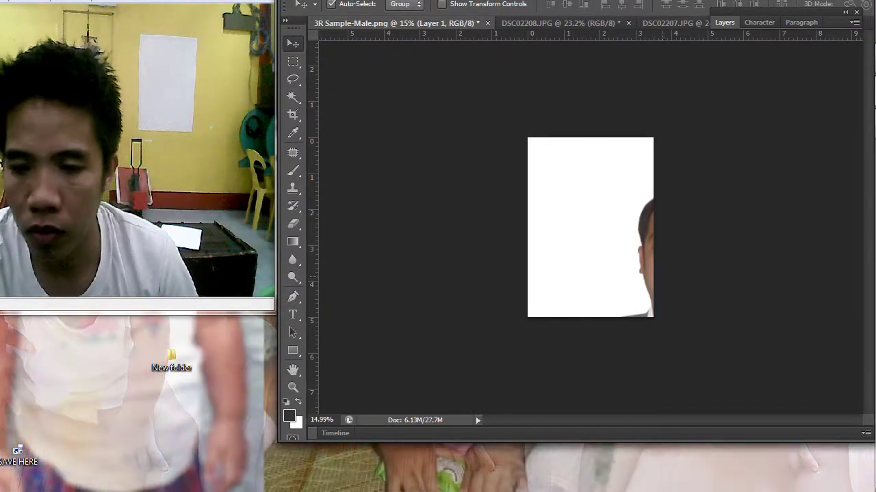
key("ctrl+z")
Try a higher resolution for the blank 3.5 by 5 inch image and paste and reposition the picture on it
left_click(431, 15)
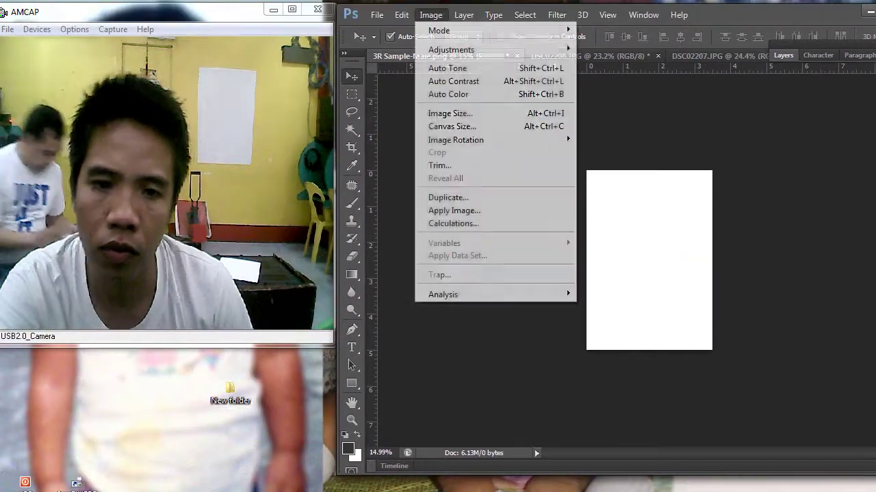
key("i")
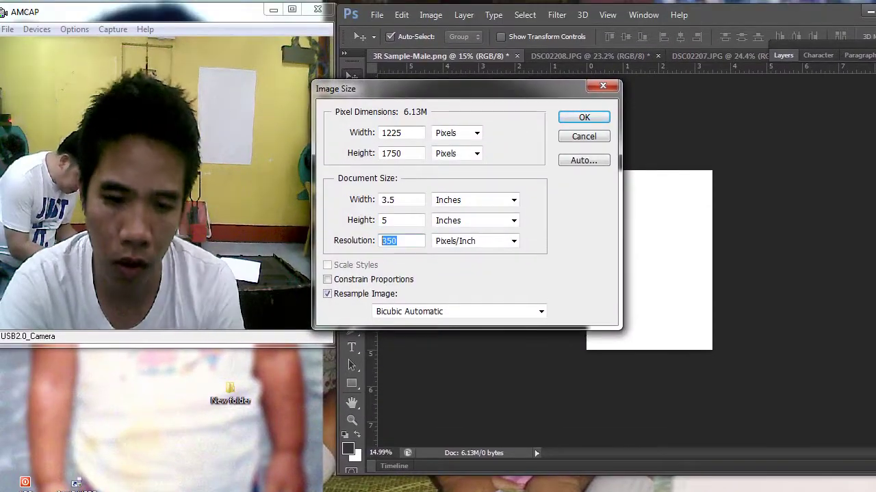
key("Return")
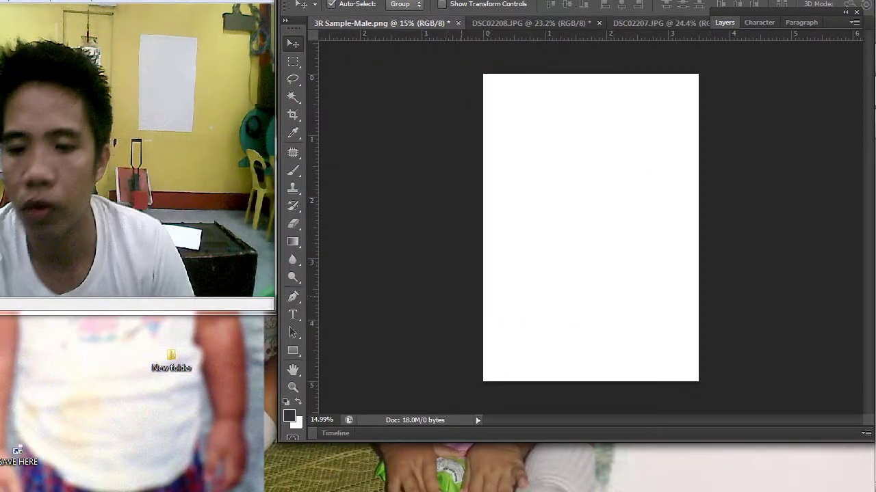
key("ctrl+v")
left_click_drag(706, 310, 658, 266)
left_click_drag(599, 247, 590, 241)
key("ctrl+alt+z")
scroll(588, 212, "down", 5)
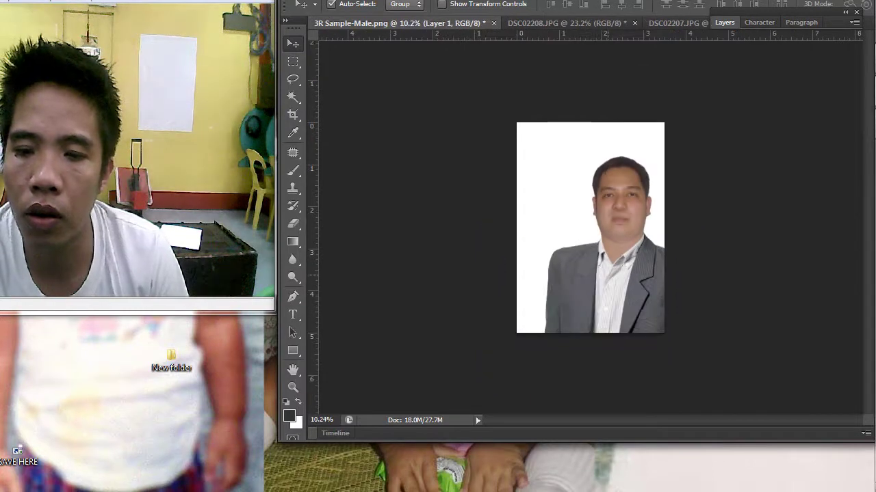
Undo the trial pastes, resolution changes and cut back to the full-size brightened picture
key("ctrl+alt+z")
key("ctrl+alt+z")
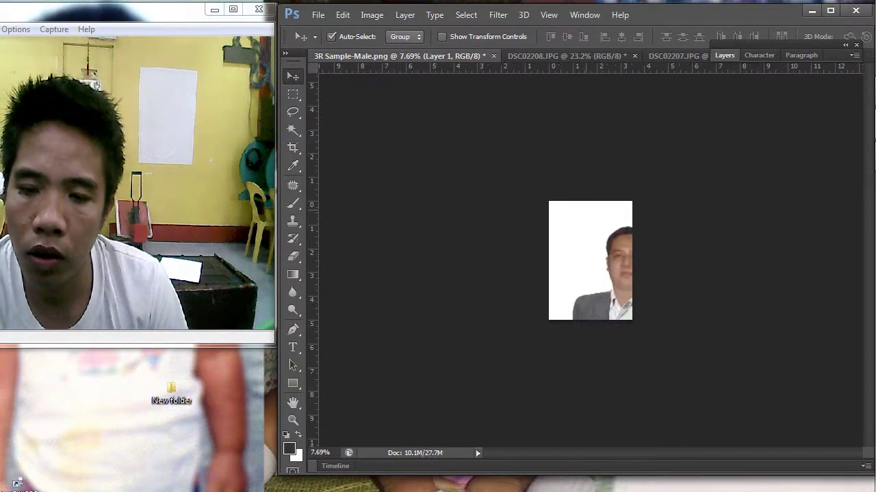
key("ctrl+alt+z")
key("ctrl+alt+z")
scroll(592, 257, "down", 5)
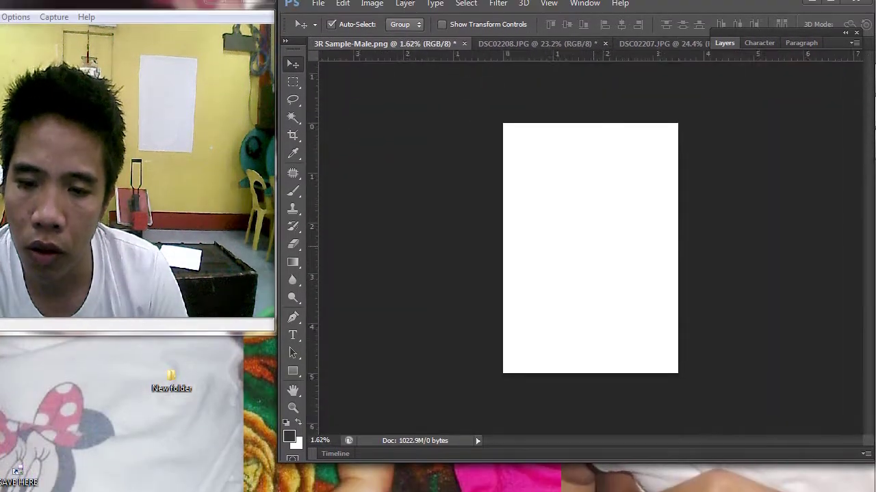
scroll(594, 247, "down", 2)
key("ctrl+alt+z")
scroll(598, 248, "up", 5)
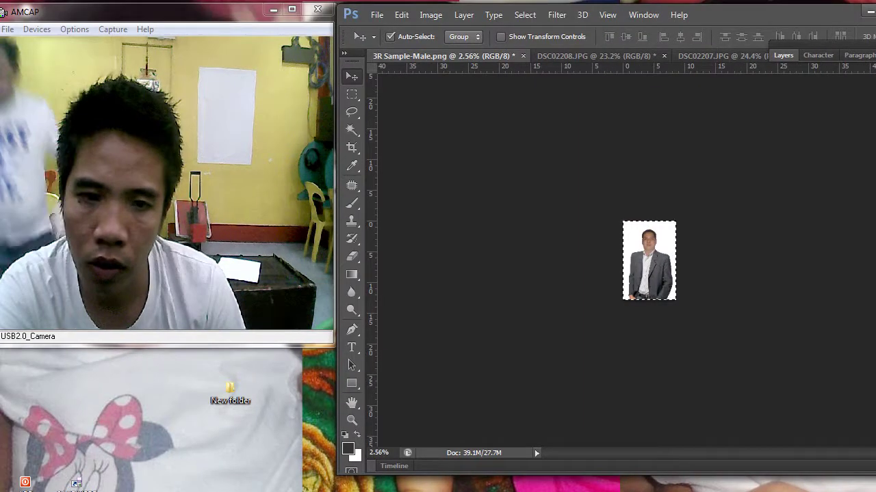
Deselect the full-size picture and resize the whole image to 3.5 by 5 inches at 350 pixels/inch
left_click(292, 61)
scroll(582, 197, "up", 2)
right_click(582, 229)
left_click(602, 237)
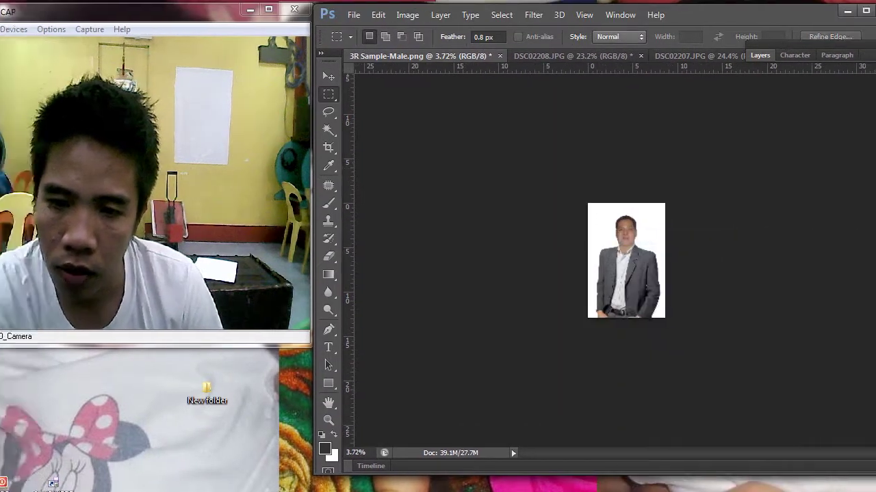
scroll(592, 245, "up", 2)
left_click(371, 15)
left_click(449, 114)
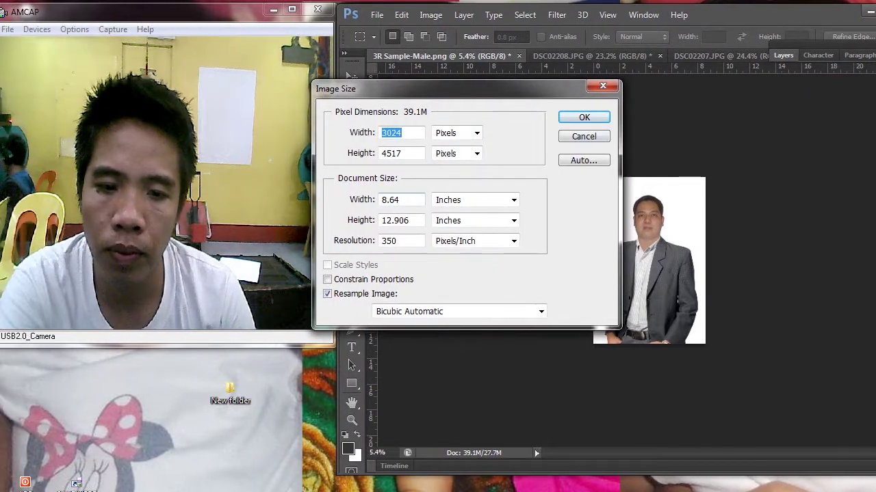
double_click(391, 200)
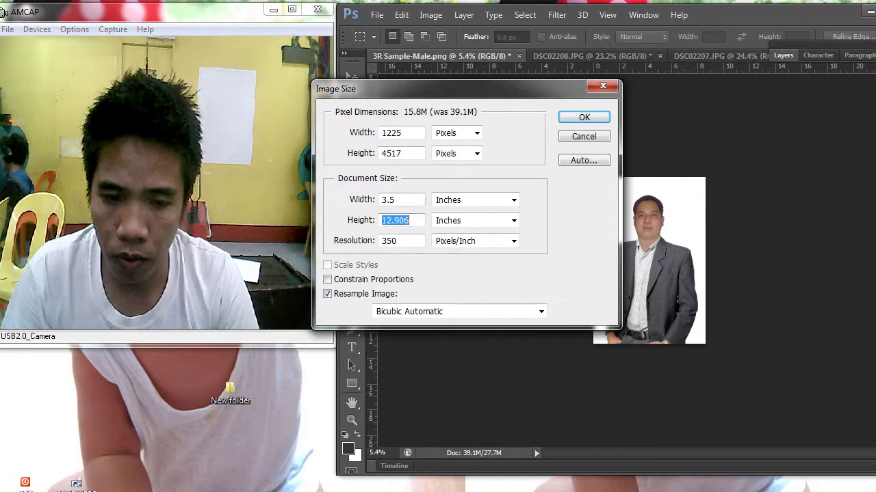
key("Return")
key("ctrl+0")
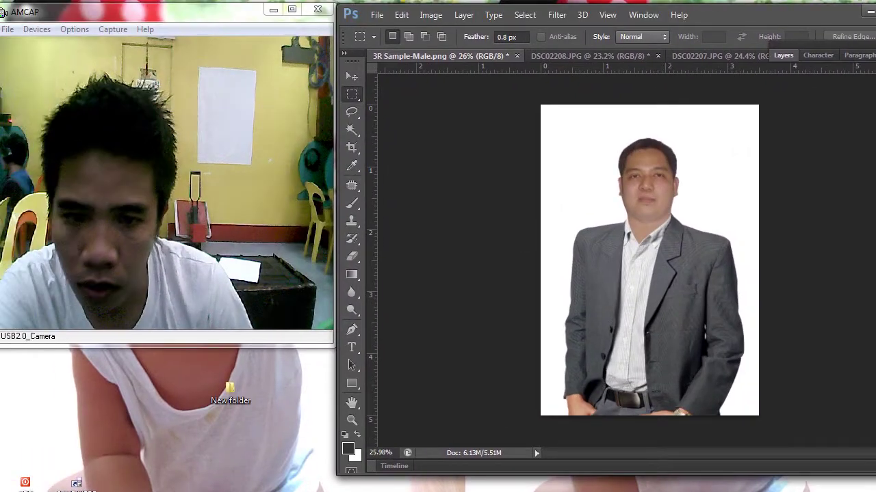
Select the whole picture and enlarge it with Free Transform to about 110 percent, keeping its lower edge in place
left_click(293, 45)
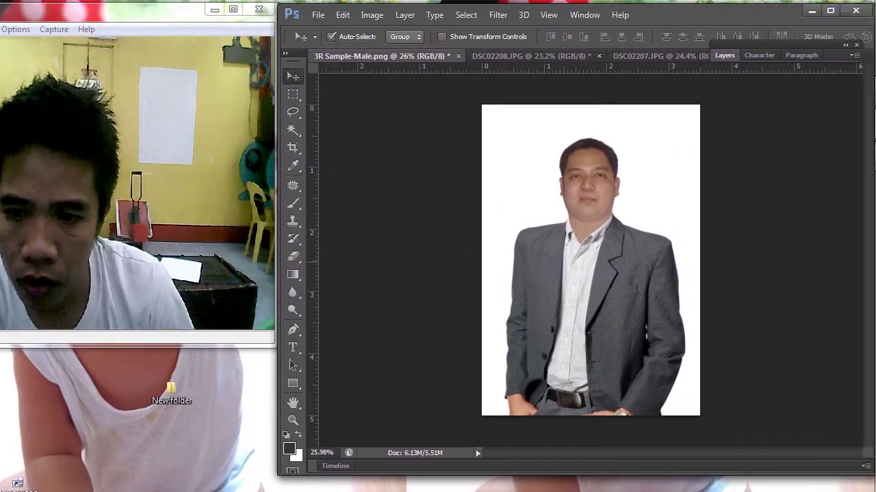
scroll(663, 280, "down", 1)
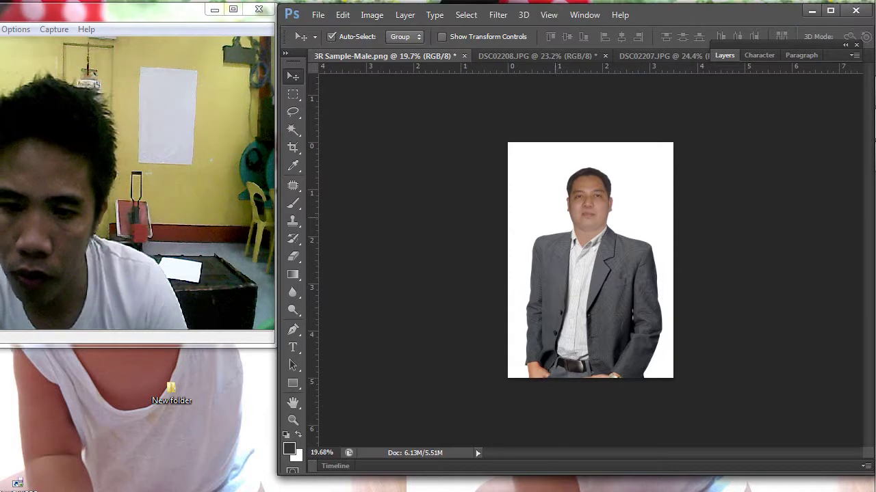
key("ctrl+a")
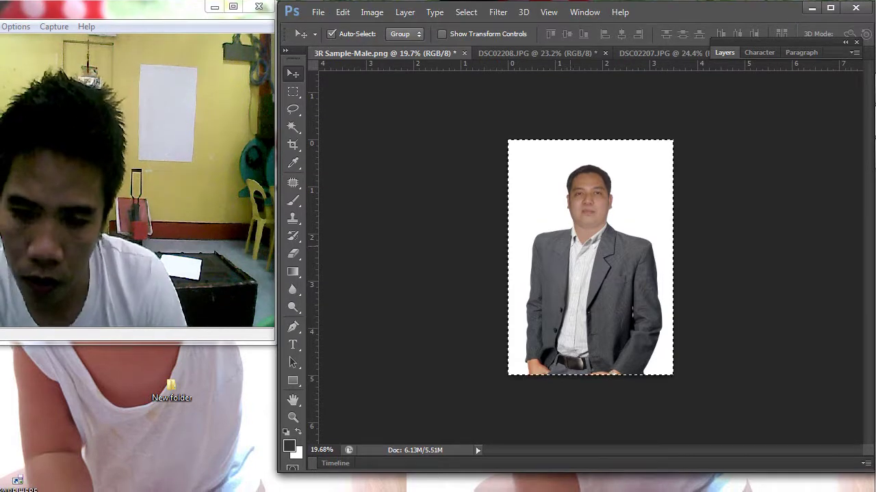
key("ctrl+t")
left_click_drag(507, 143, 495, 125)
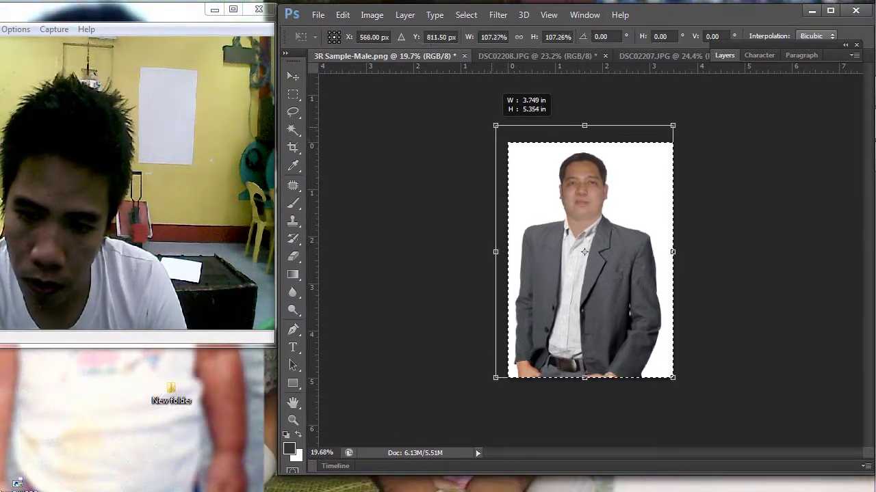
left_click_drag(673, 124, 676, 119)
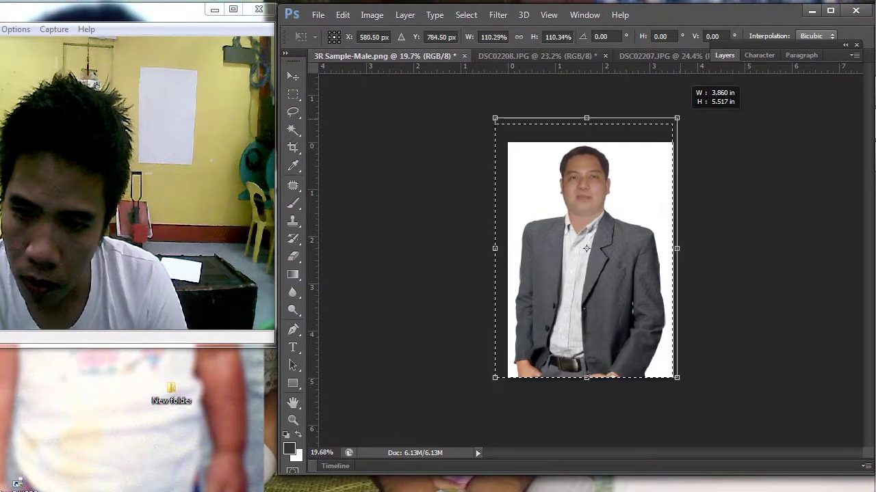
key("Return")
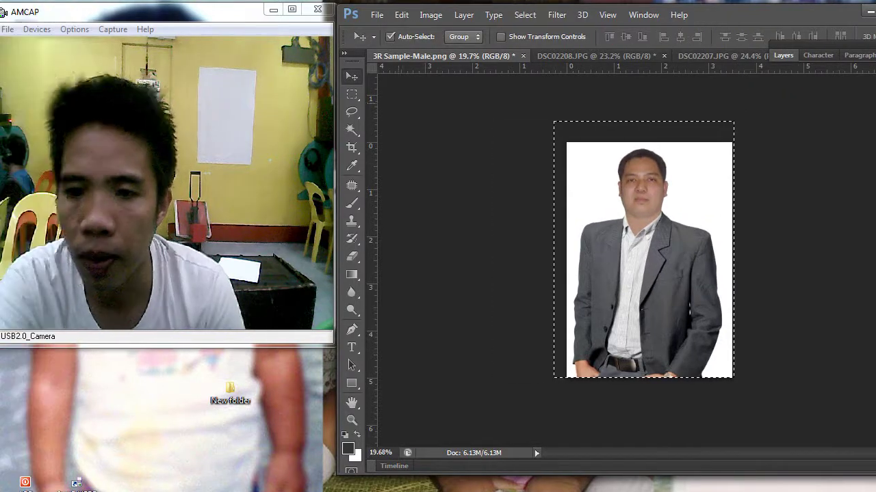
Deselect the enlarged picture and check it in Curves without applying any adjustment
left_click(293, 94)
right_click(594, 180)
left_click(635, 190)
scroll(642, 208, "down", 2)
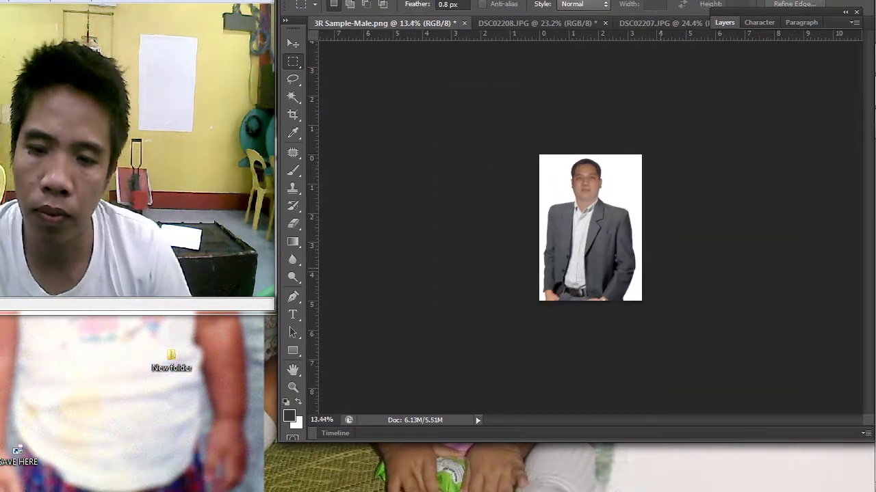
scroll(658, 290, "up", 1)
key("ctrl+m")
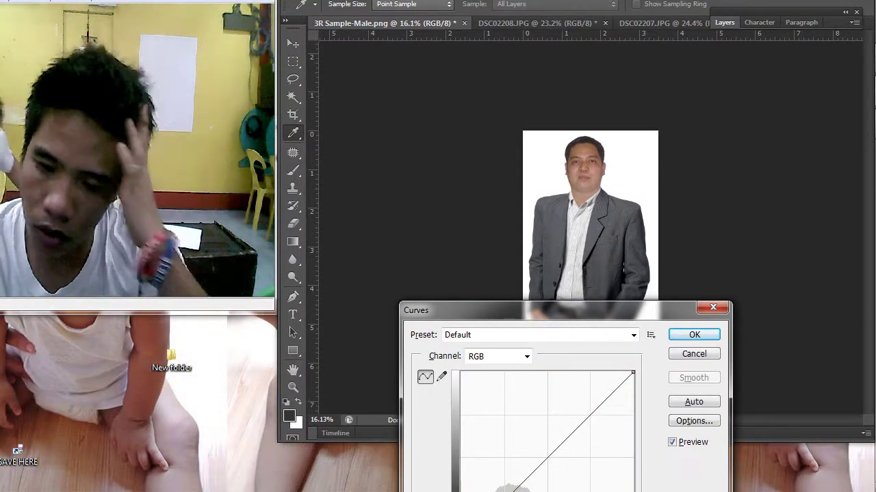
left_click(713, 308)
Try to save the edited picture over the existing 3R Sample-Male.png
left_click(318, 15)
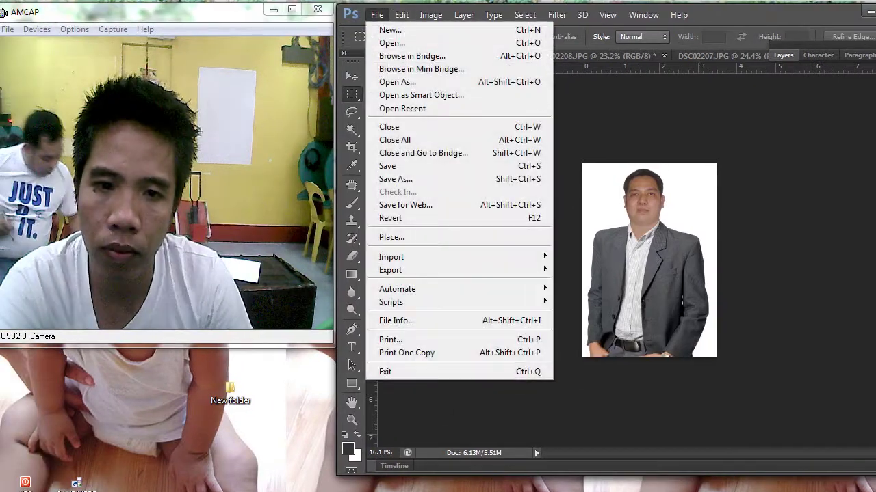
key("Return")
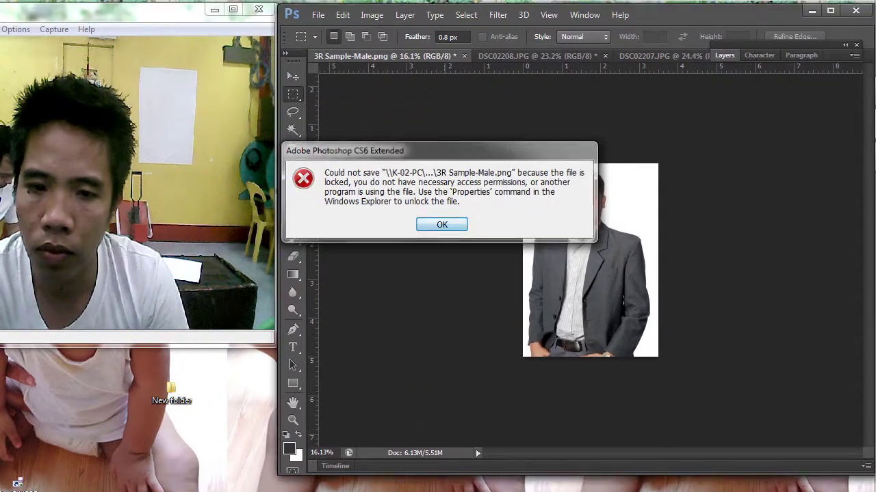
key("Return")
Save the edited picture to the Desktop in JPEG format under the name half body
left_click(377, 15)
left_click(396, 179)
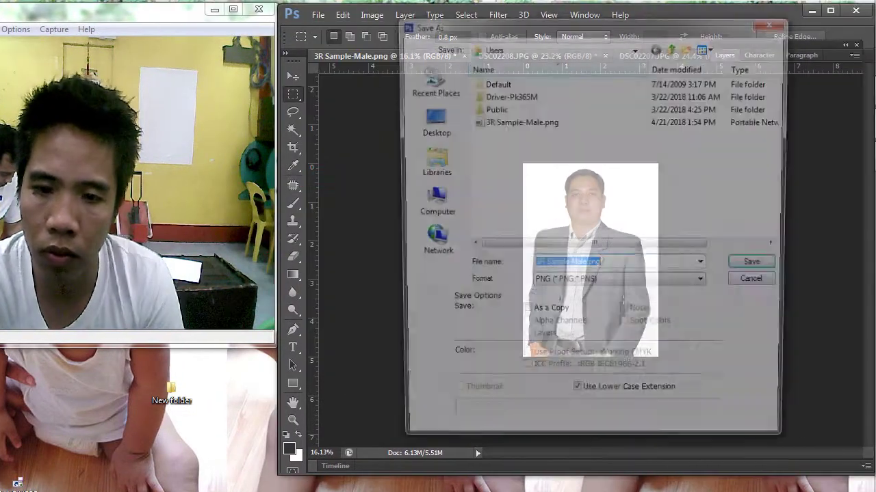
left_click(435, 162)
left_click(435, 204)
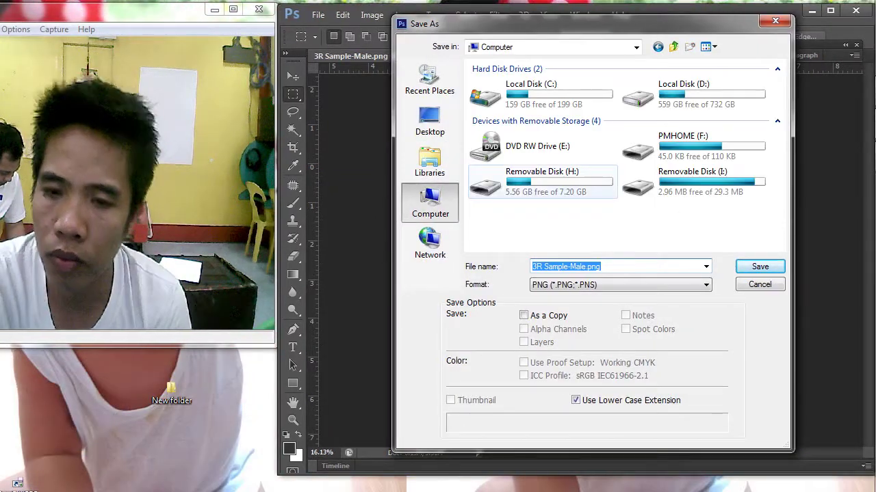
left_click(430, 122)
left_click(608, 285)
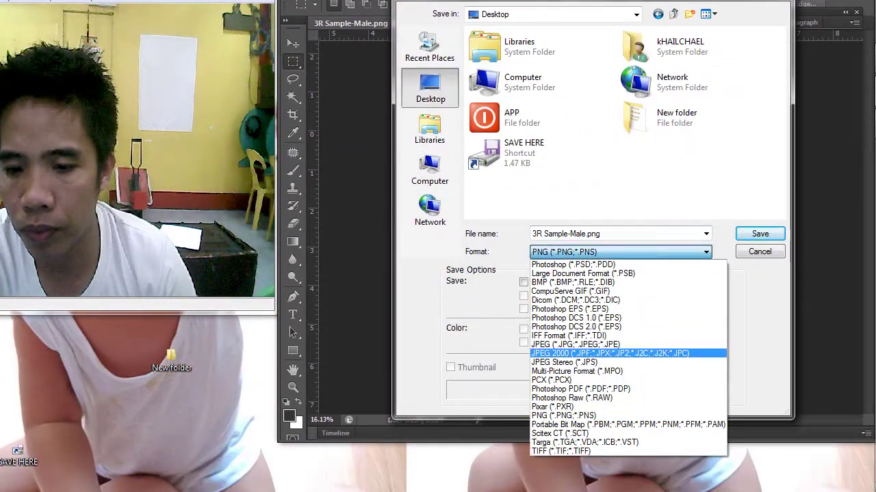
left_click(575, 345)
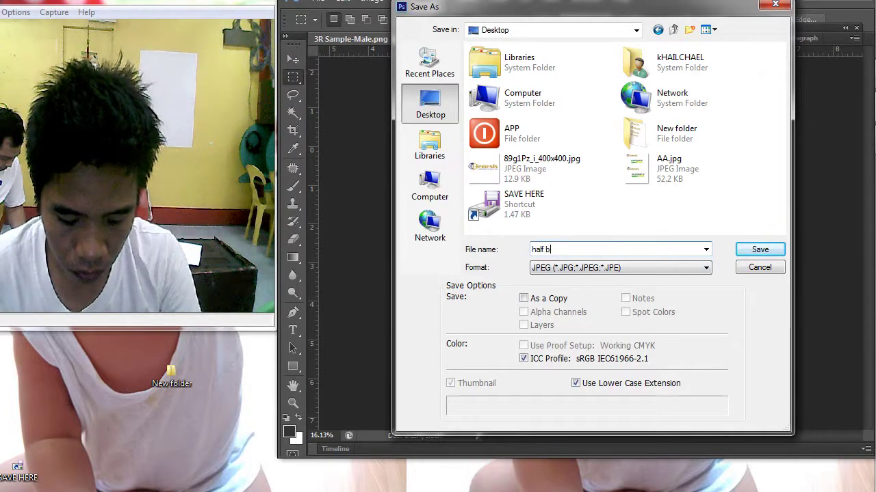
key("Return")
key("Return")
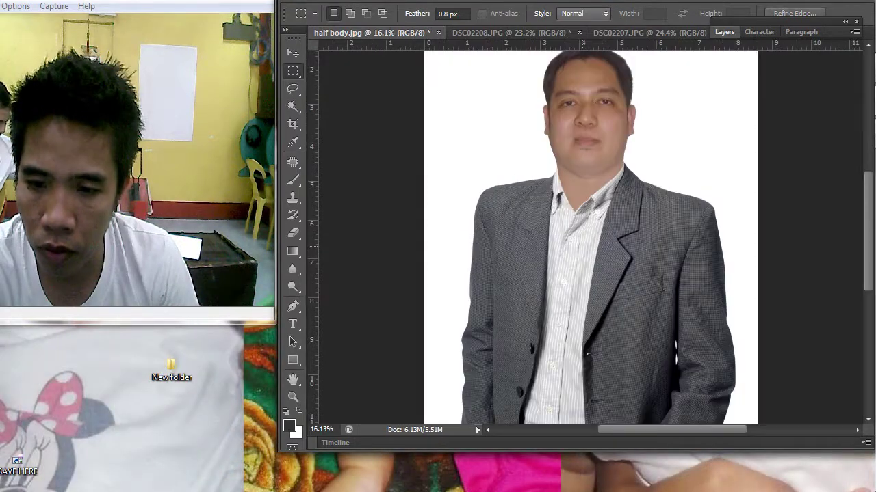
Step back through the edit history to the unflattened version with the head and suit on separate layers
key("ctrl+alt+z")
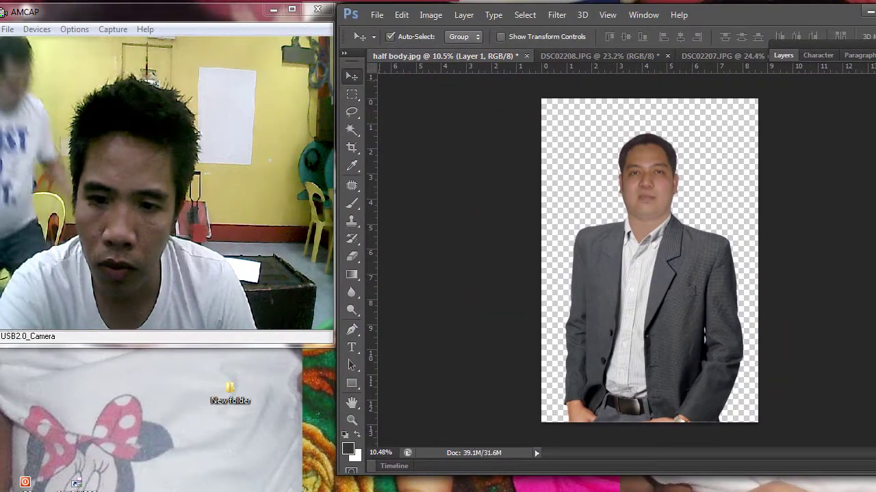
key("Delete")
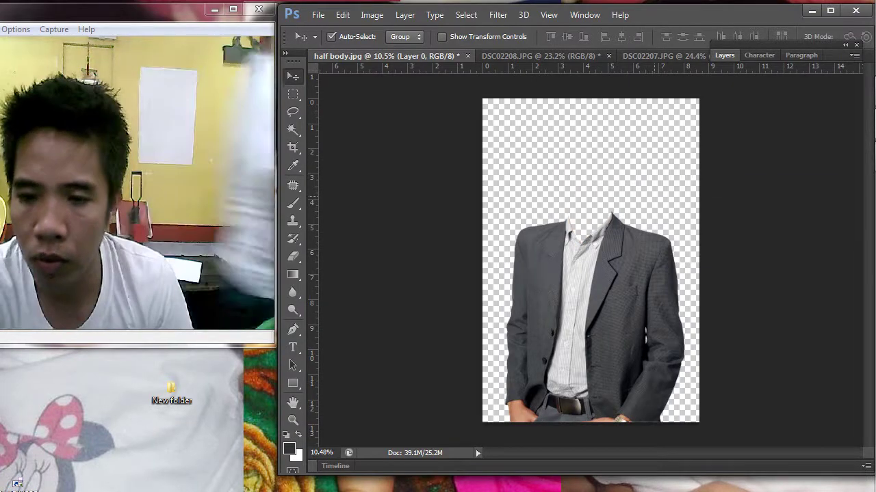
key("ctrl+z")
left_click(724, 56)
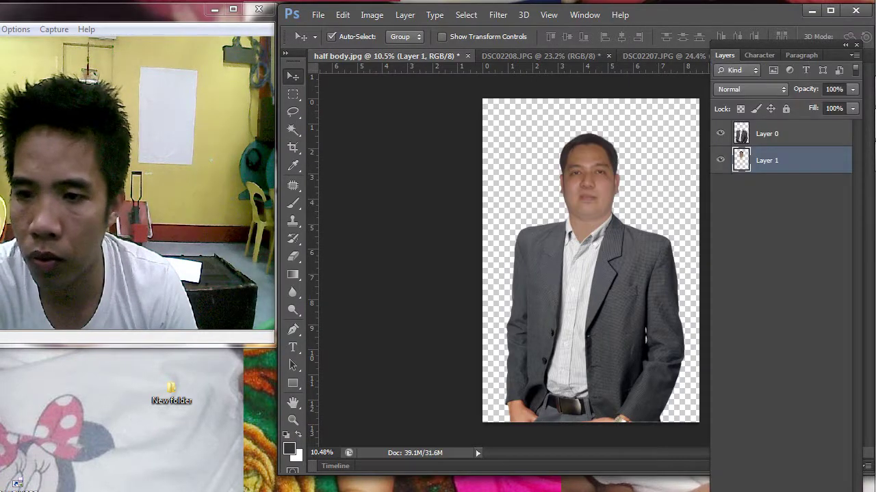
right_click(781, 160)
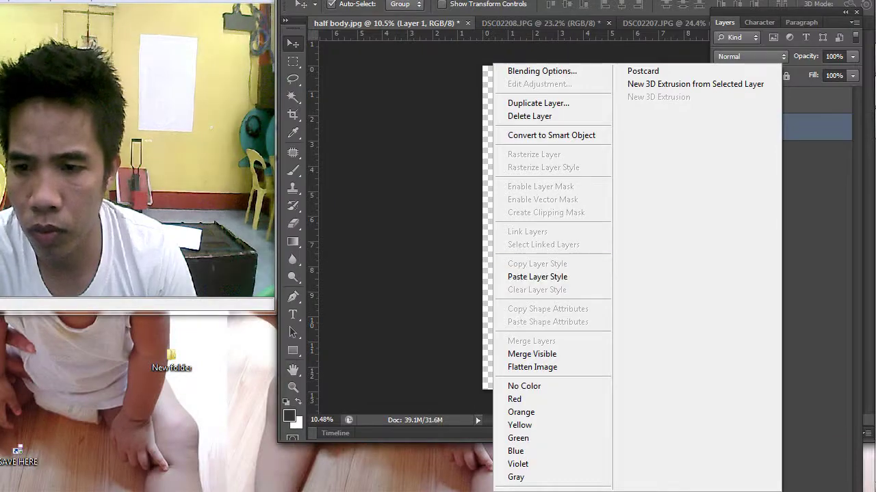
key("Escape")
Save the layered version as half body.psd in the LAYOUT AND DESIGN TARP folder inside PHOTOSHOP on drive D
left_click(377, 14)
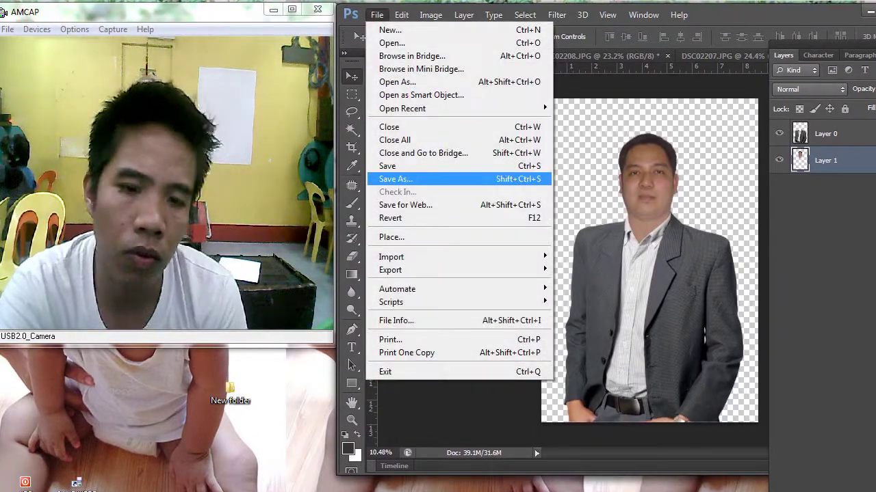
key("Return")
double_click(540, 115)
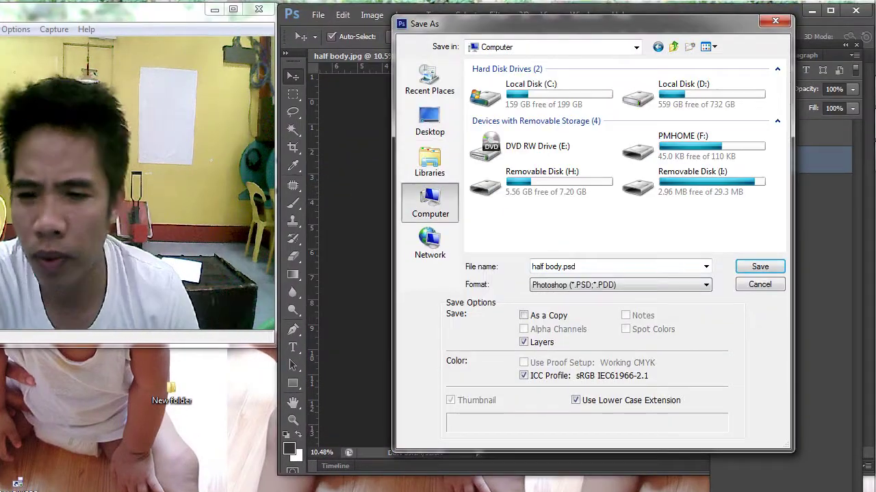
key("Return")
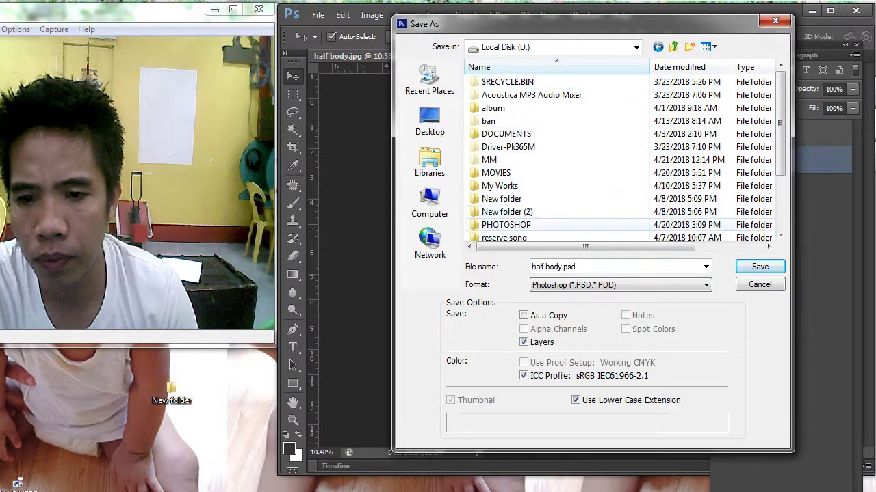
double_click(506, 225)
double_click(531, 95)
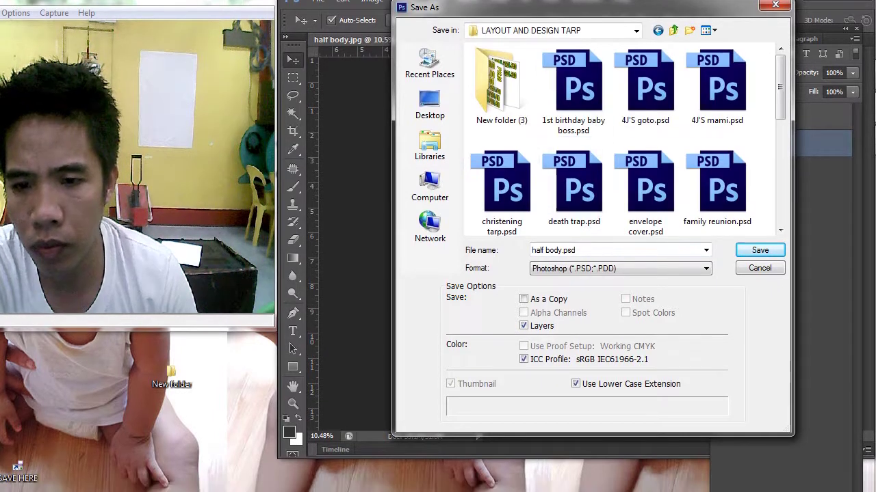
left_click(602, 267)
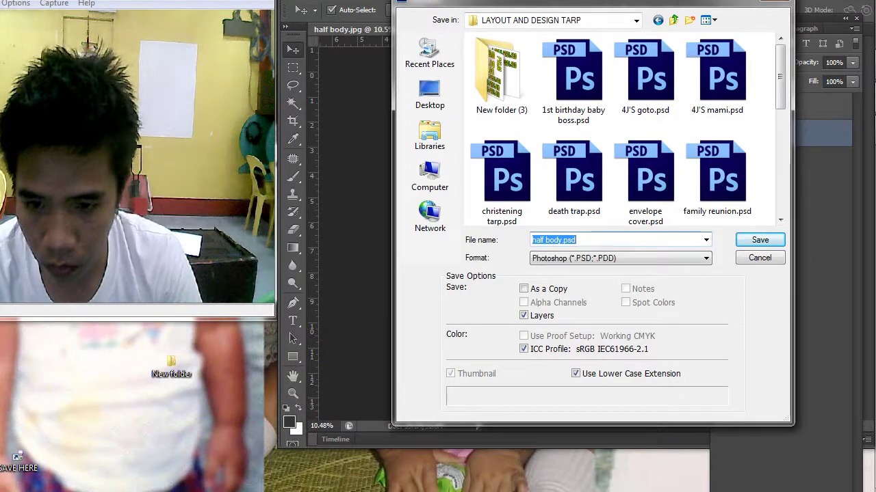
key("Return")
key("Return")
Save a JPEG copy of the layered picture in the LAYOUT AND DESIGN TARP folder
left_click(377, 15)
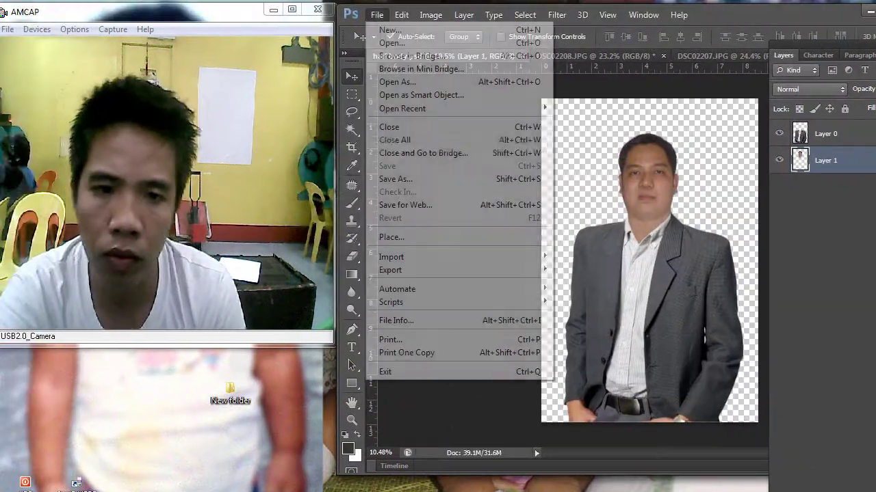
left_click(397, 179)
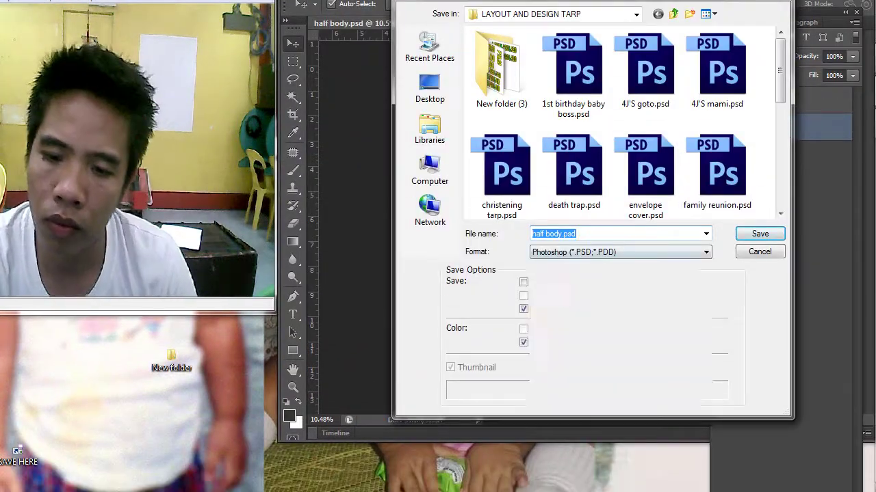
left_click(620, 252)
left_click(575, 345)
key("Return")
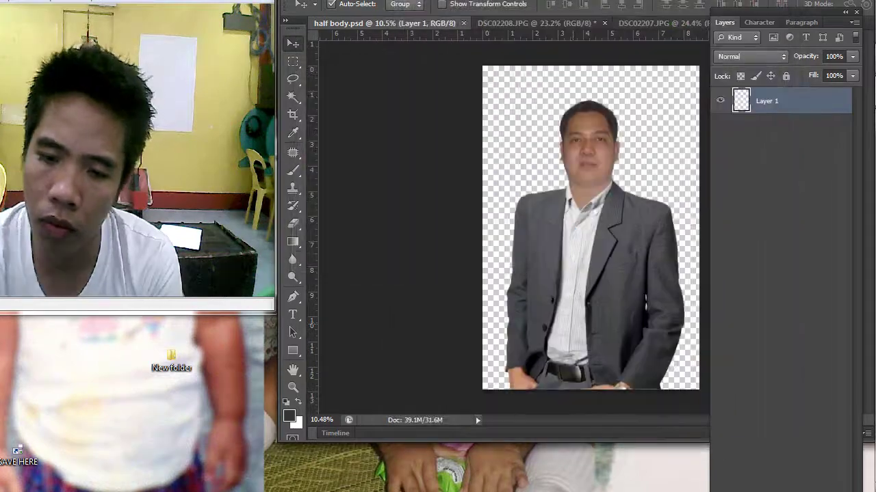
key("Return")
Minimize Photoshop and continue without scanning Removable Disk (H:)
left_click(812, 11)
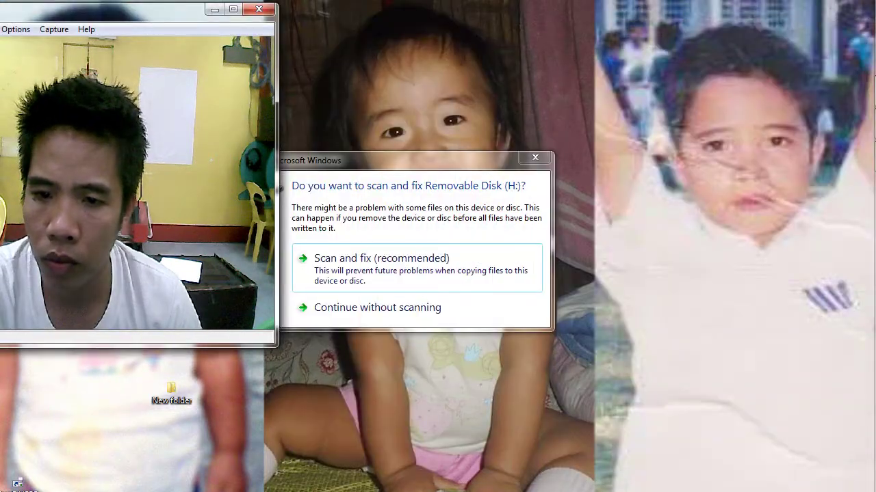
left_click(378, 307)
mouse_move(853, 88)
left_click(501, 91)
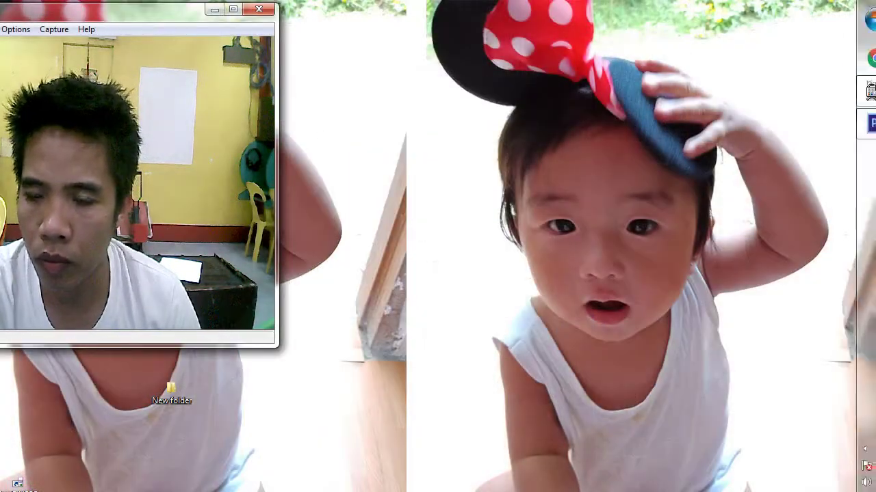
Open Chrome, reduce its window from full screen, and go to gmail.com
left_click(855, 59)
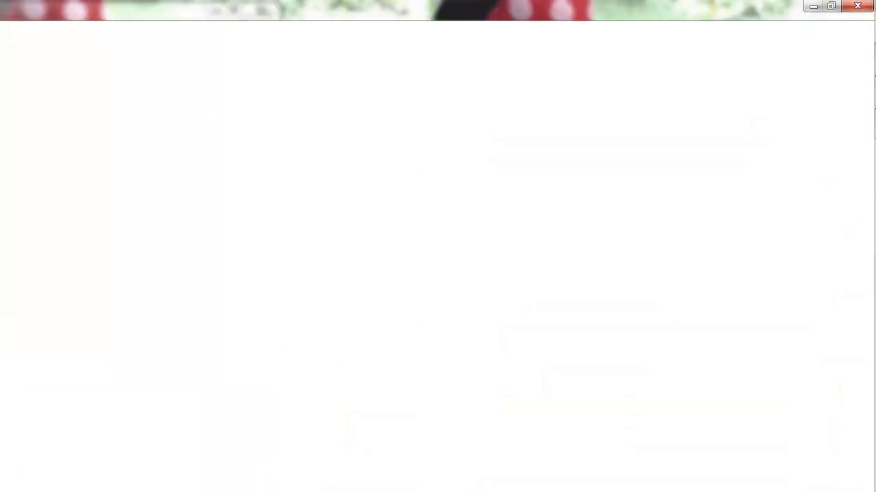
left_click(831, 6)
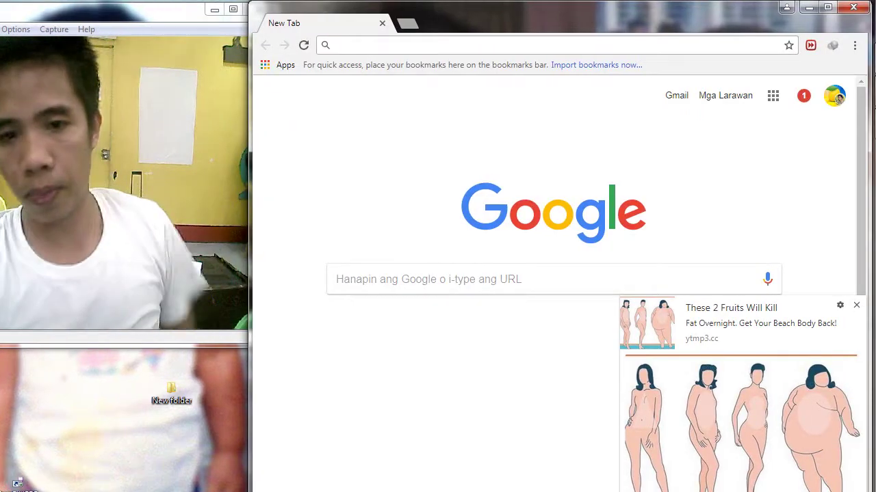
type("gmail.com")
key("Return")
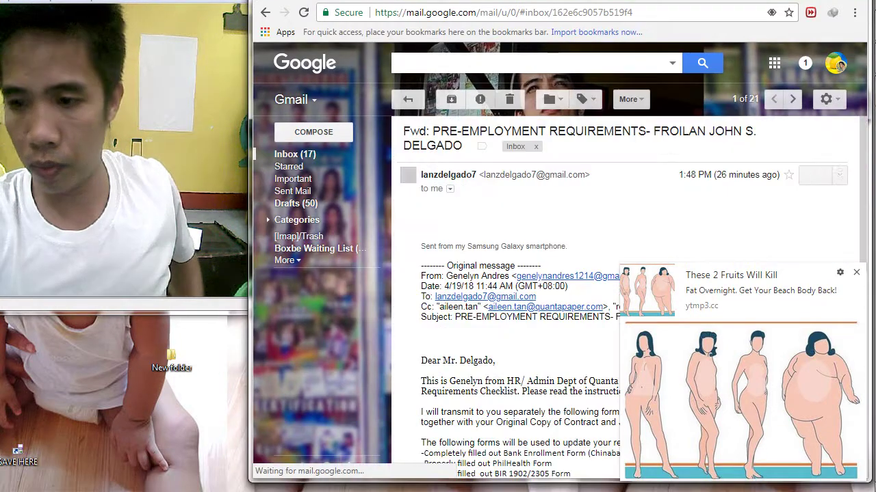
Close the advertisement, start a reply to the pre-employment requirements e-mail, and attach half body.jpg from the Desktop
left_click(857, 272)
scroll(626, 294, "down", 10)
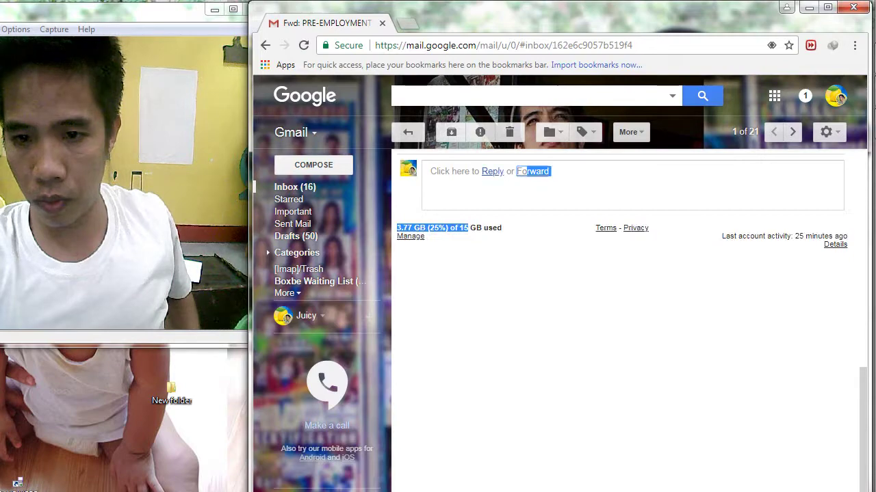
left_click(492, 171)
left_click(513, 289)
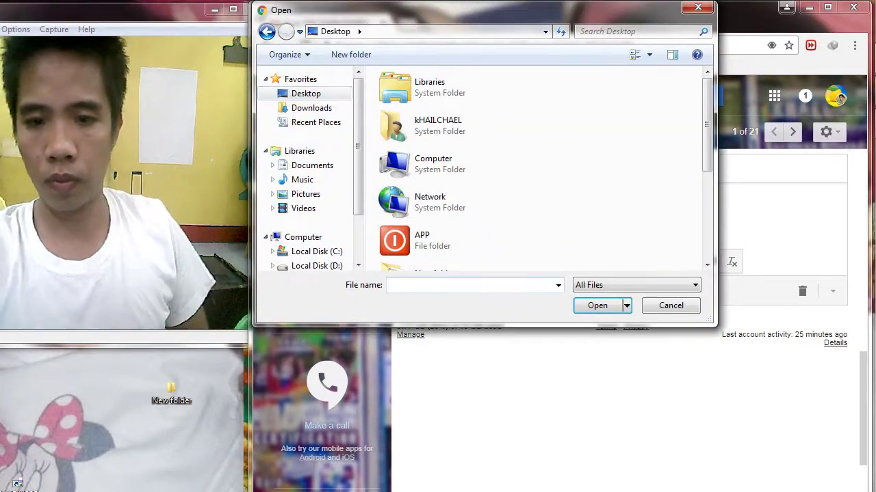
scroll(462, 150, "down", 3)
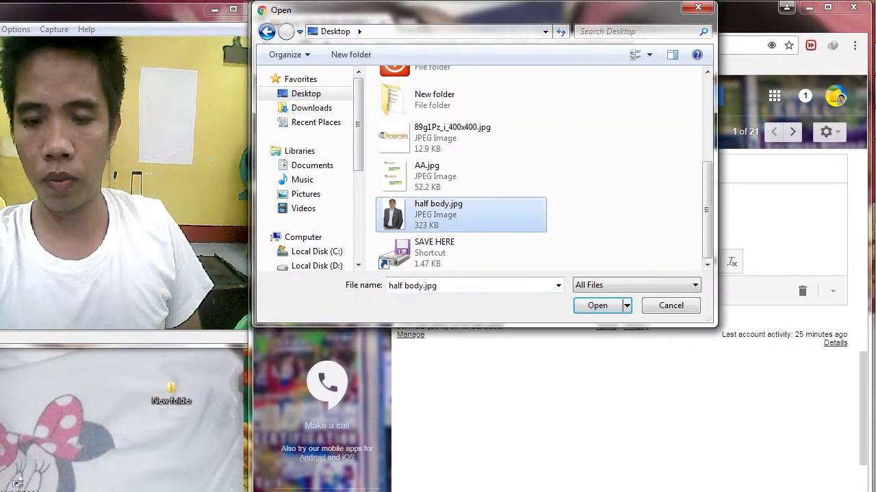
right_click(454, 214)
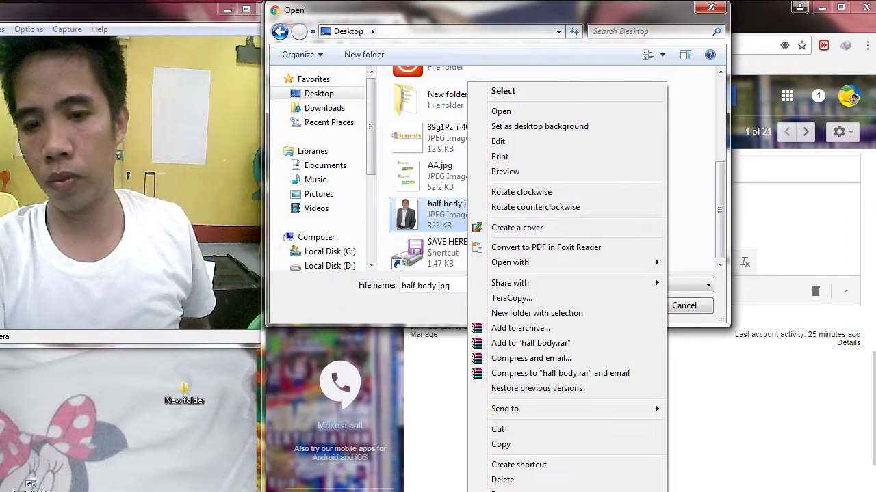
left_click(503, 91)
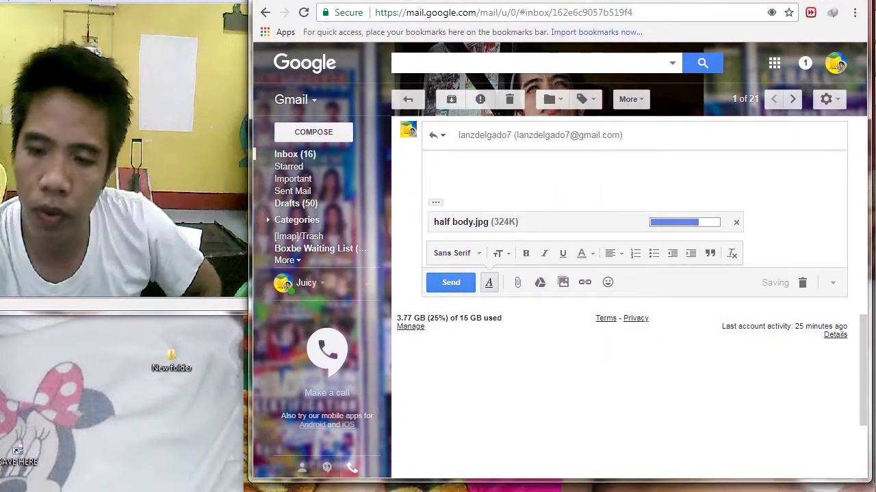
Switch to Photoshop, browse to the Desktop in Windows Explorer, and open half body.jpg in Photoshop
left_click(854, 124)
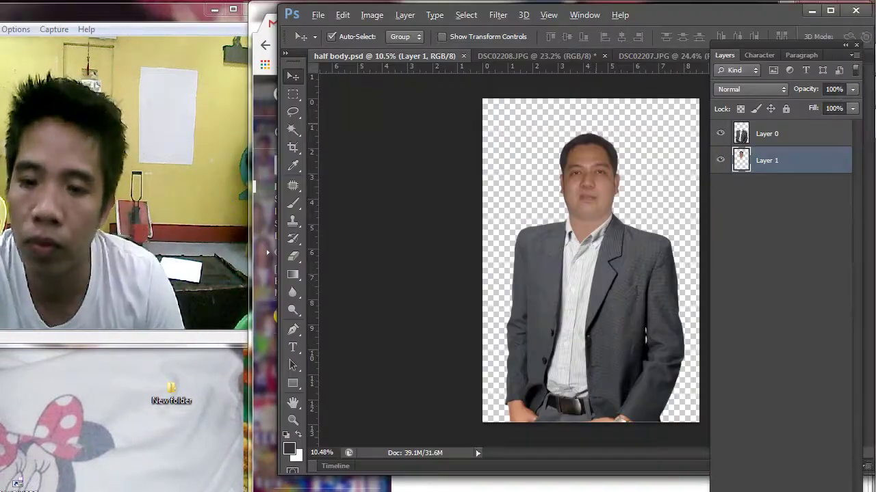
scroll(596, 124, "down", 1)
key("super+e")
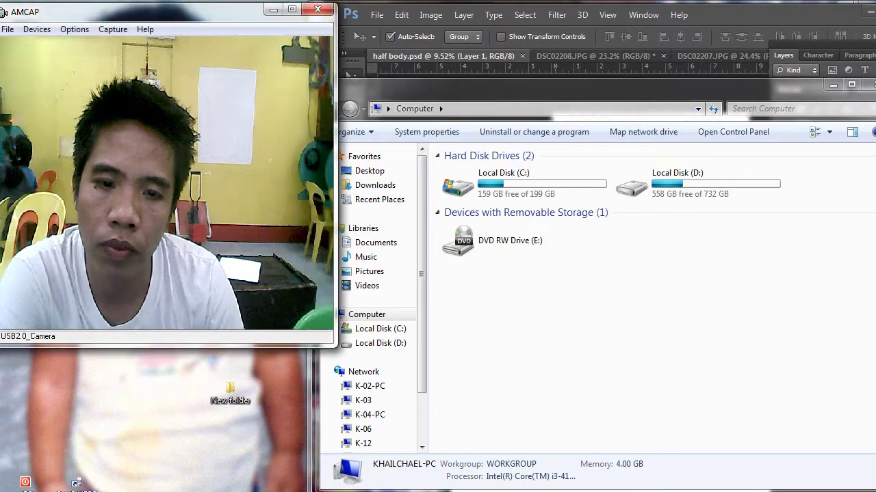
left_click(364, 157)
left_click(369, 171)
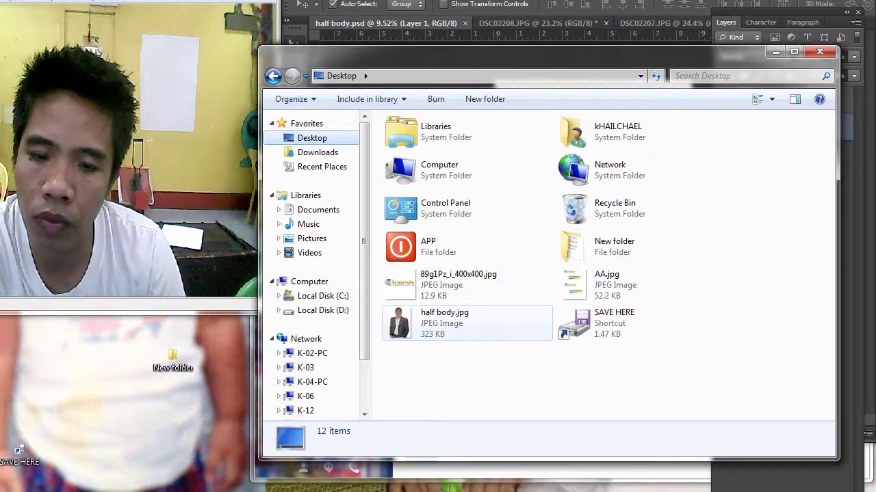
left_click_drag(606, 338, 409, 393)
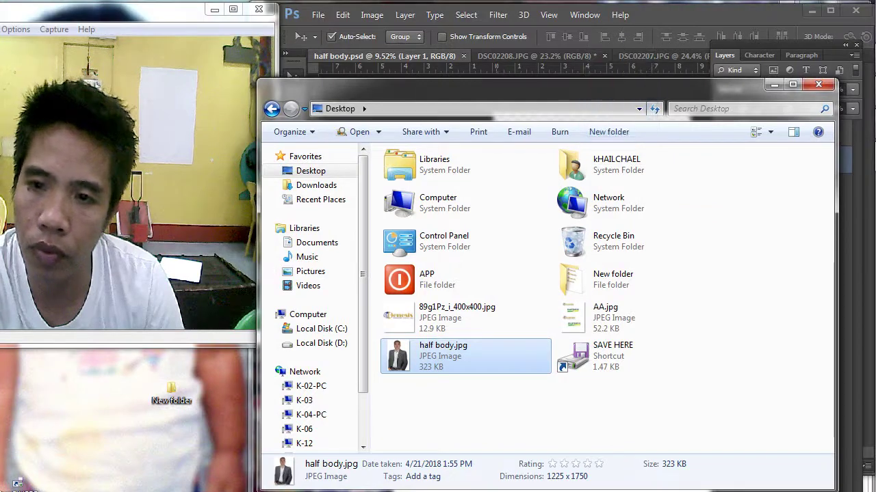
double_click(465, 356)
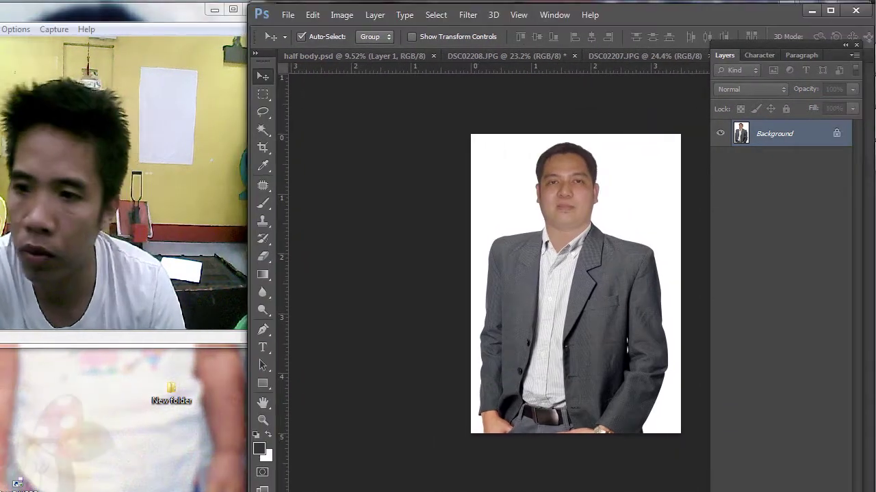
Cut the entire half body.jpg picture and paste it back into the same document
double_click(724, 55)
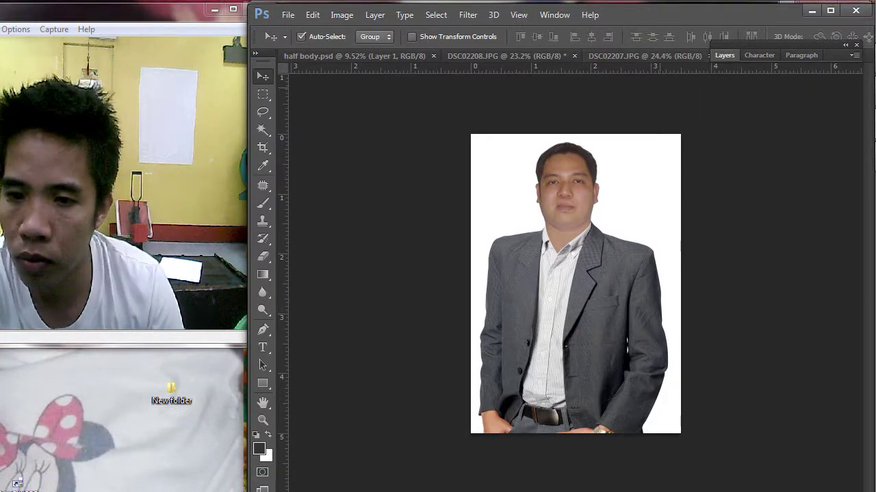
scroll(575, 283, "down", 1)
scroll(575, 250, "up", 1)
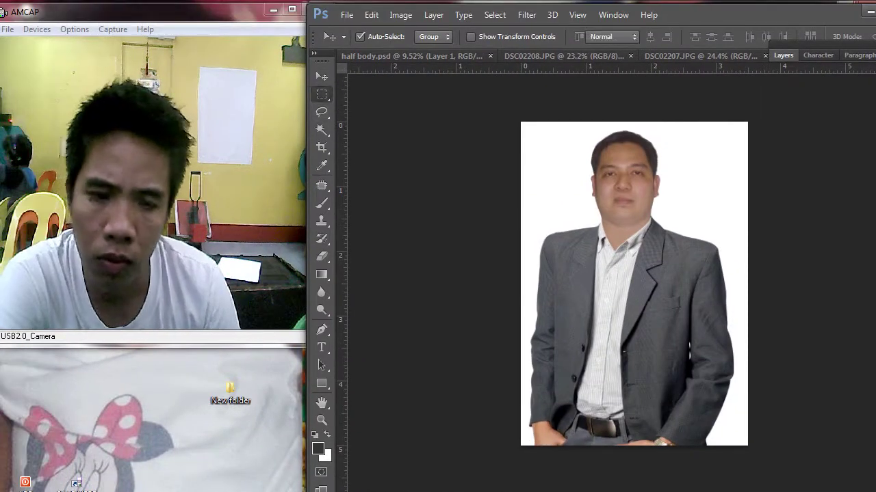
key("ctrl+a")
key("ctrl+x")
key("ctrl+v")
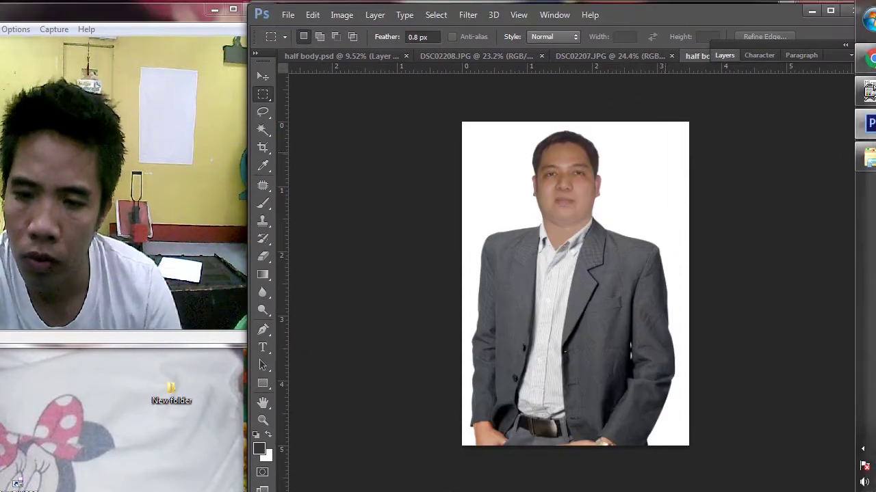
Add a black 18 px Stroke positioned Inside to the pasted portrait layer
left_click(725, 55)
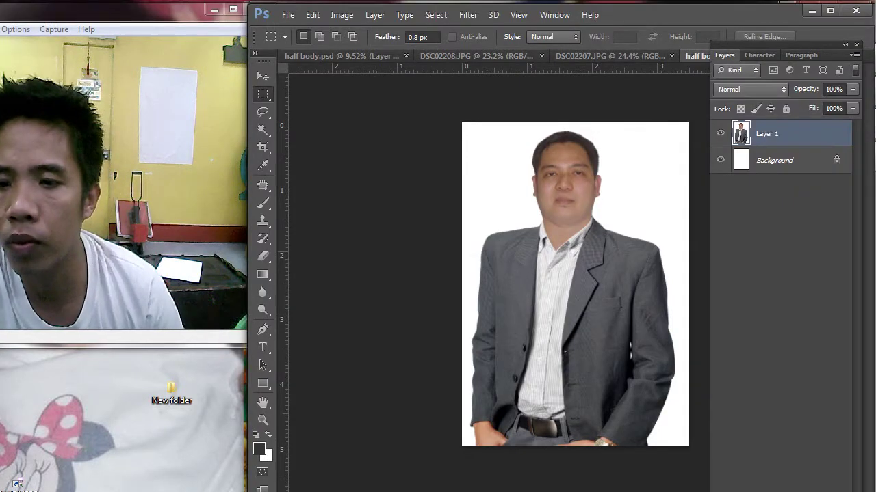
double_click(797, 134)
left_click(371, 316)
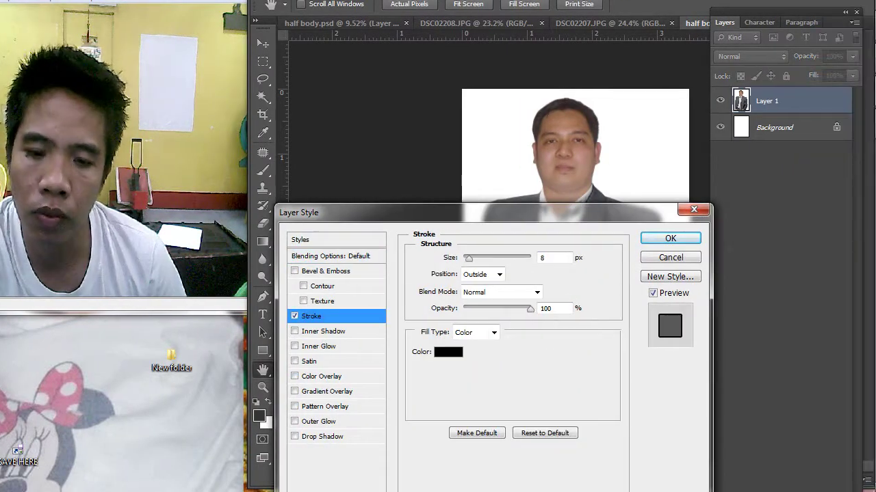
left_click(448, 352)
left_click(278, 455)
left_click(602, 273)
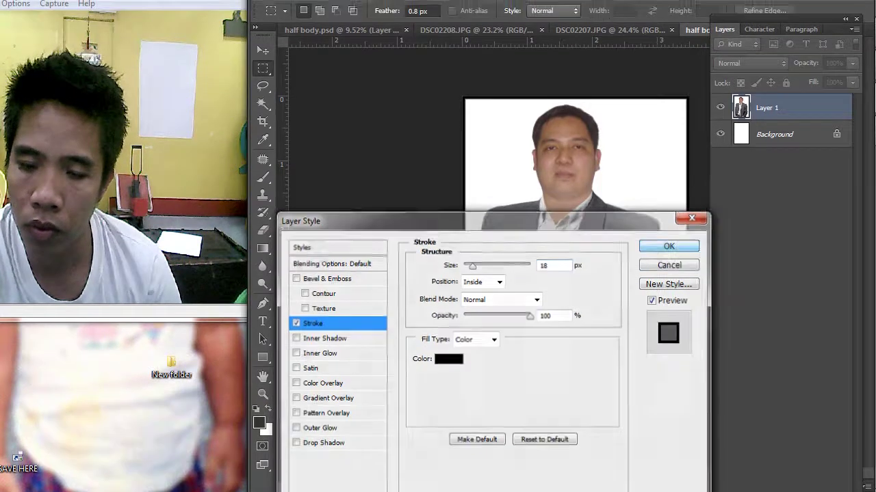
key("Return")
Scale the portrait layer down to about 98.4% so a thin white margin surrounds the black border, and deselect it
scroll(617, 299, "down", 1)
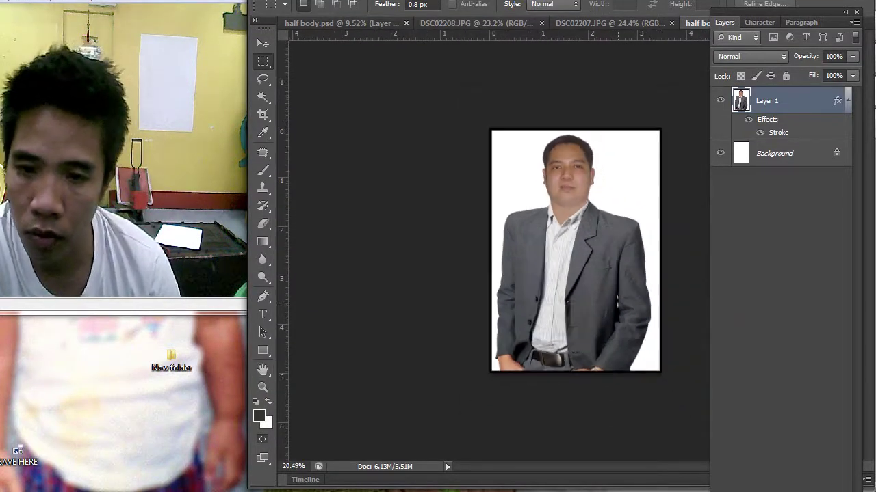
key("ctrl+a")
key("ctrl+t")
scroll(612, 266, "up", 2)
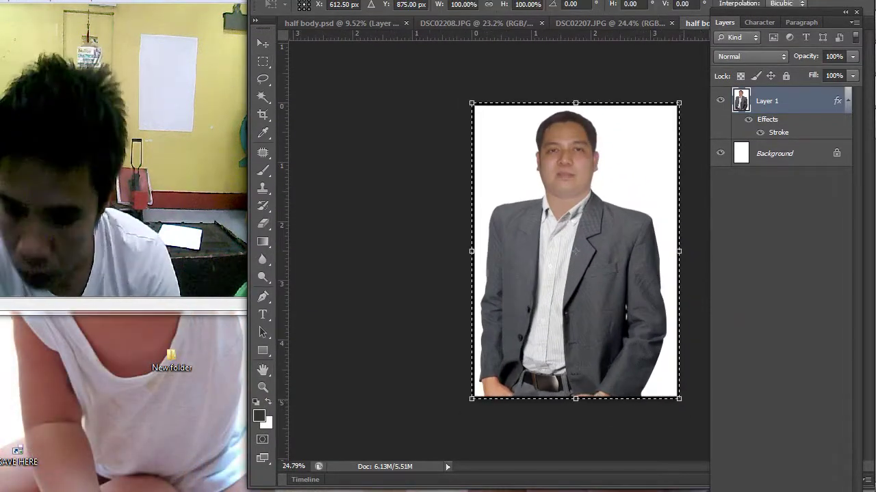
left_click_drag(681, 401, 679, 399)
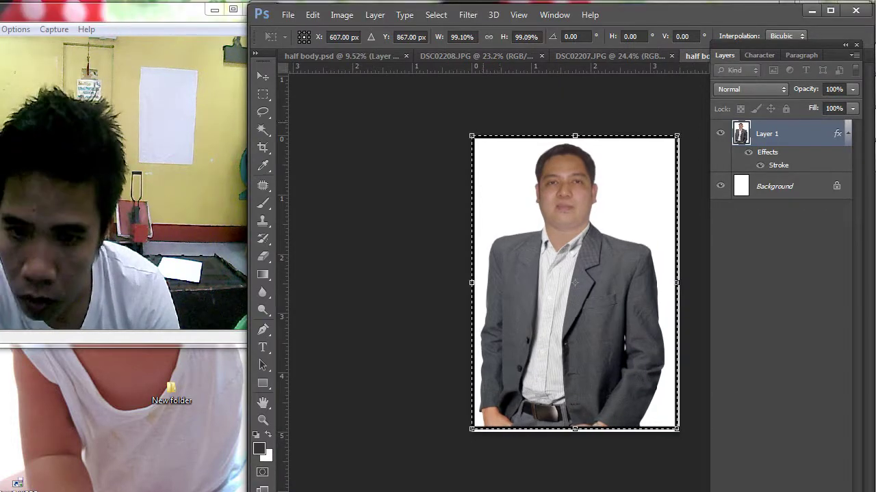
left_click_drag(472, 136, 473, 137)
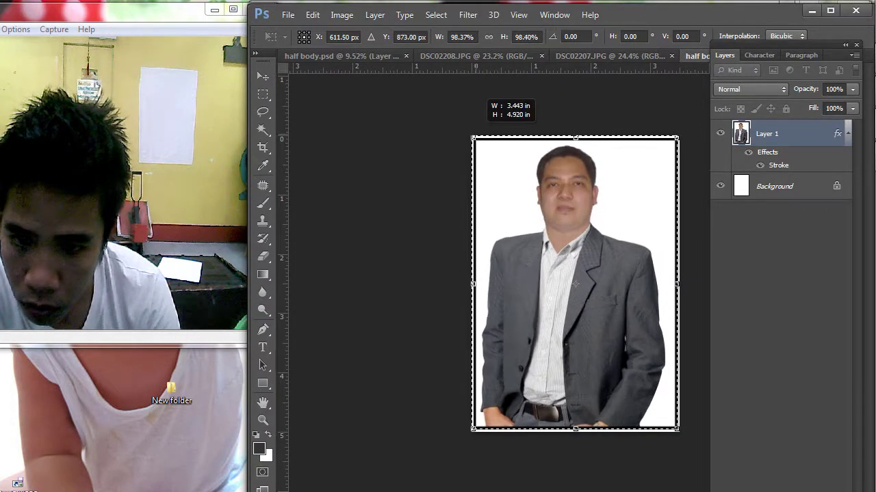
key("Return")
right_click(495, 165)
left_click(521, 174)
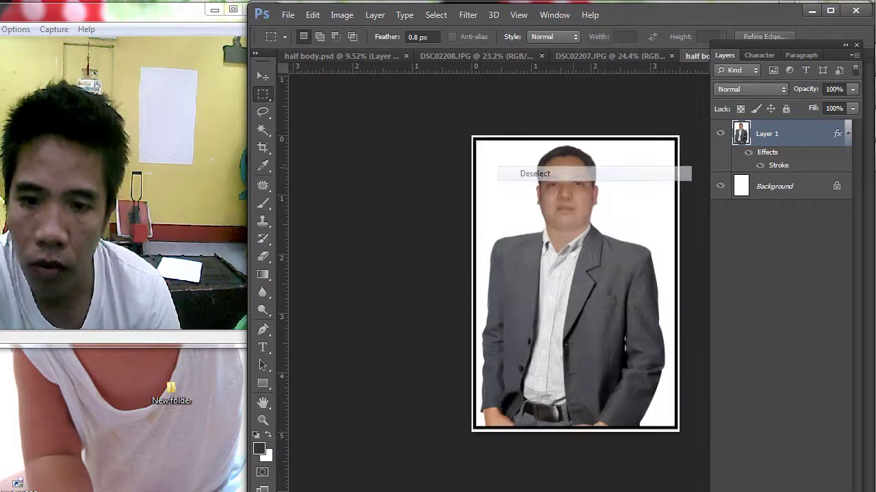
Save a JPEG copy of the bordered portrait to the Desktop as half body with border.jpg, accepting the JPEG options
scroll(540, 205, "down", 5)
scroll(662, 264, "up", 5)
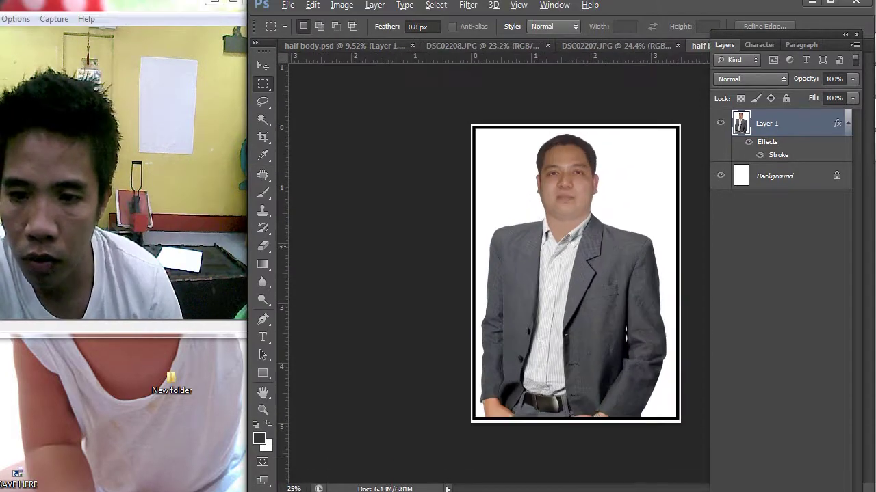
left_click(347, 14)
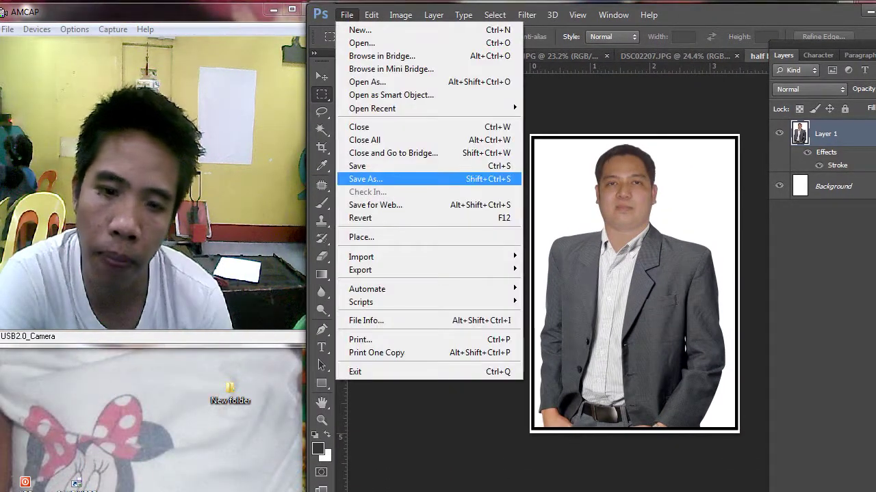
key("Return")
left_click(619, 285)
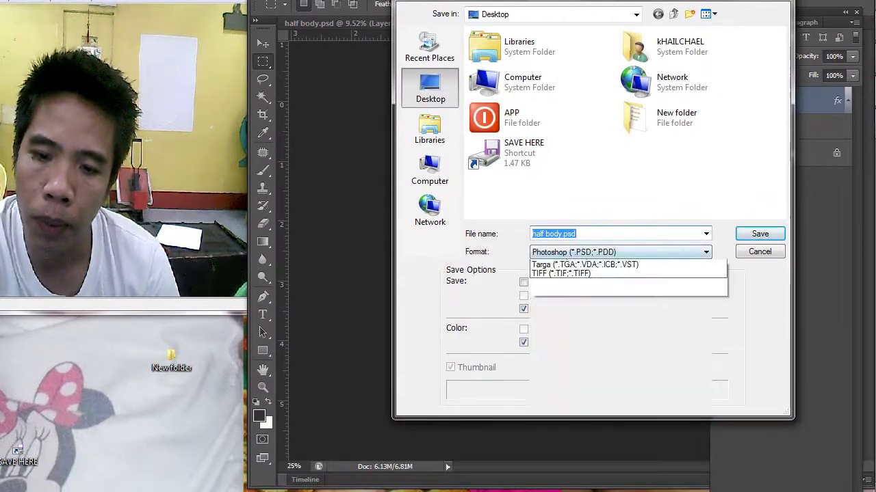
left_click(620, 378)
left_click(563, 239)
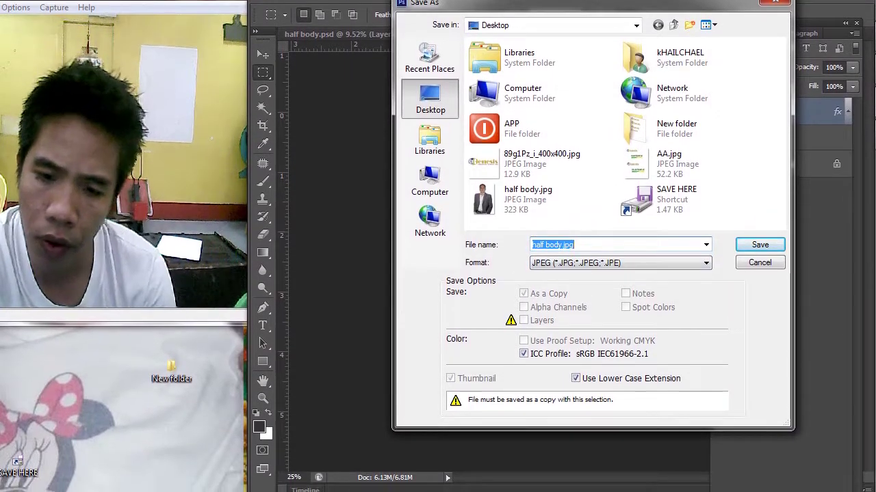
left_click(562, 239)
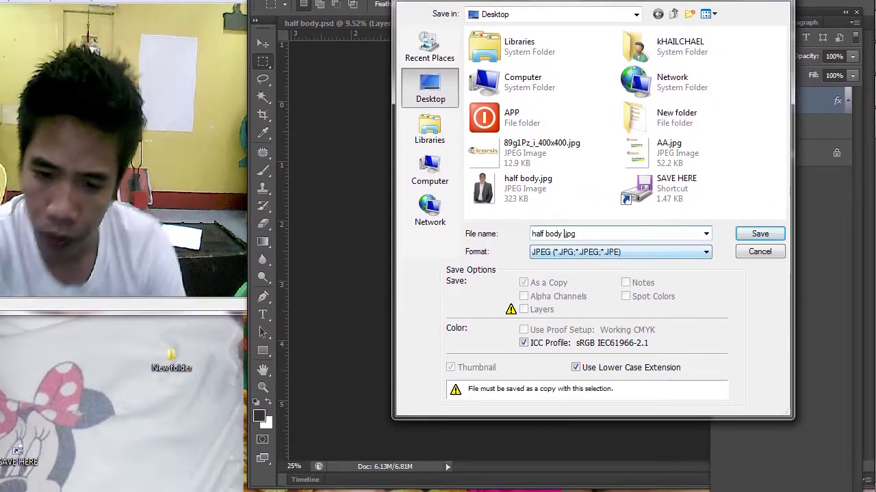
type("with bor")
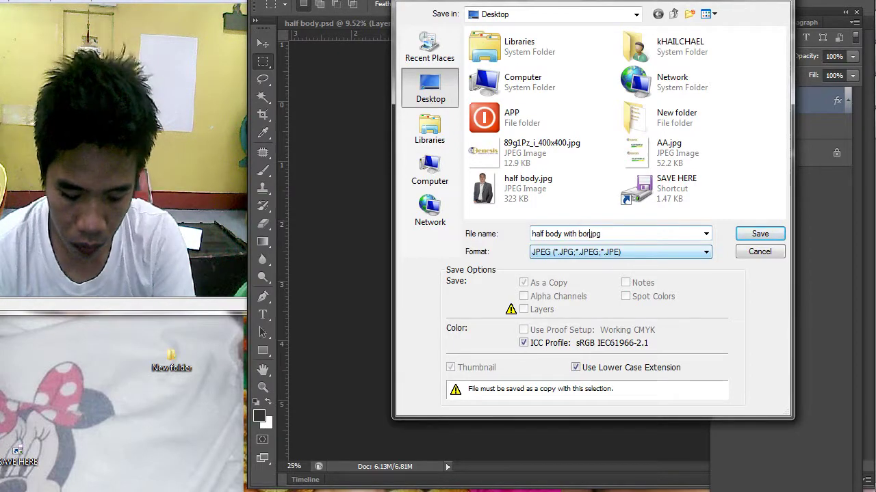
type("der")
key("Return")
key("Return")
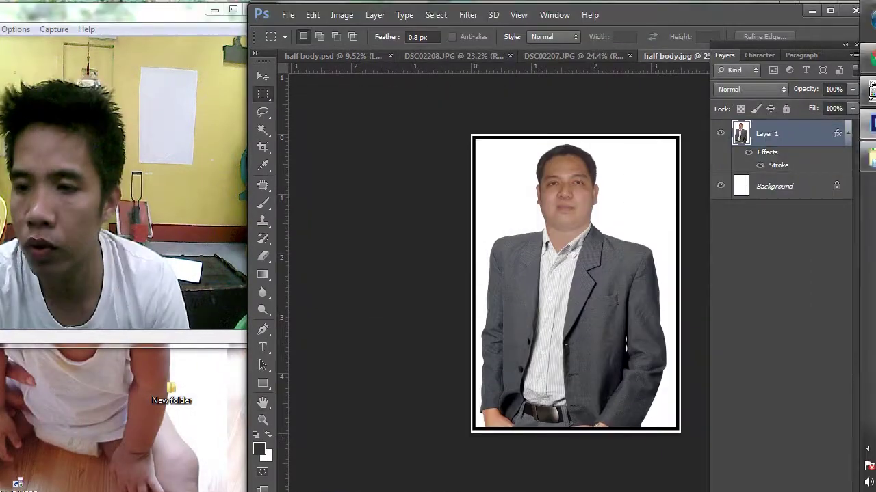
Switch to Gmail in Chrome, attach half body with border.jpg from the Desktop to the reply, and send it
left_click(857, 59)
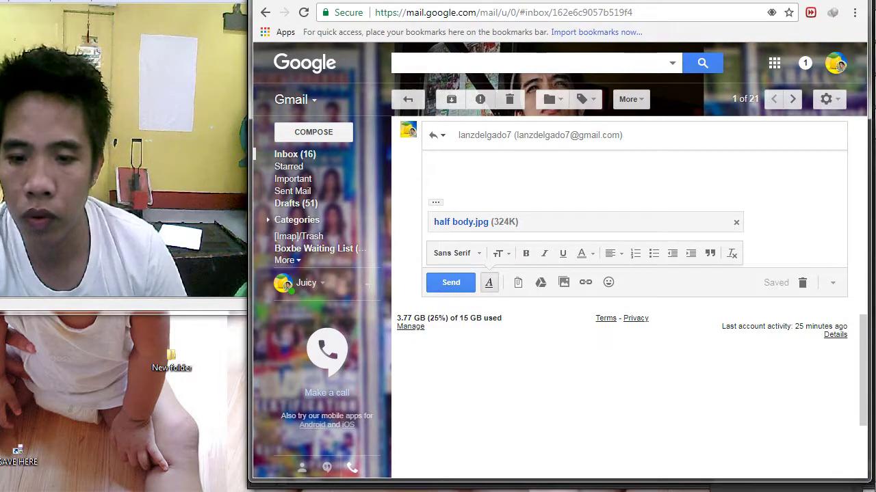
left_click(518, 283)
scroll(472, 212, "down", 5)
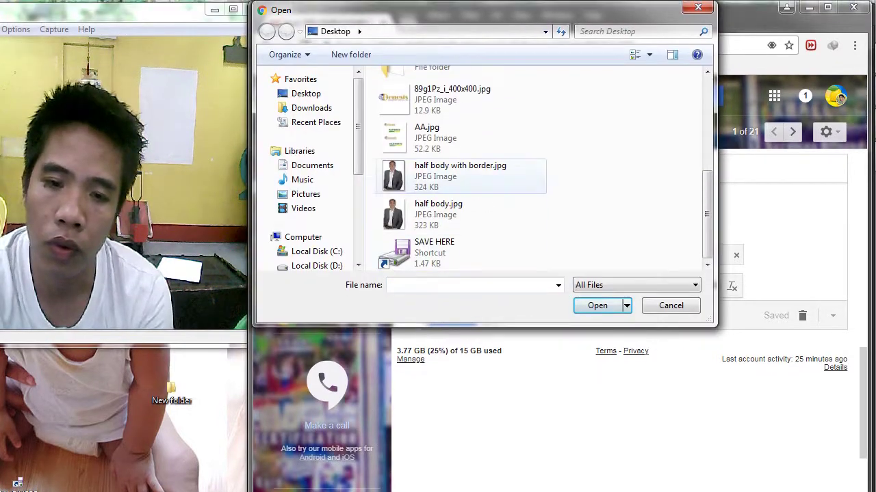
double_click(459, 177)
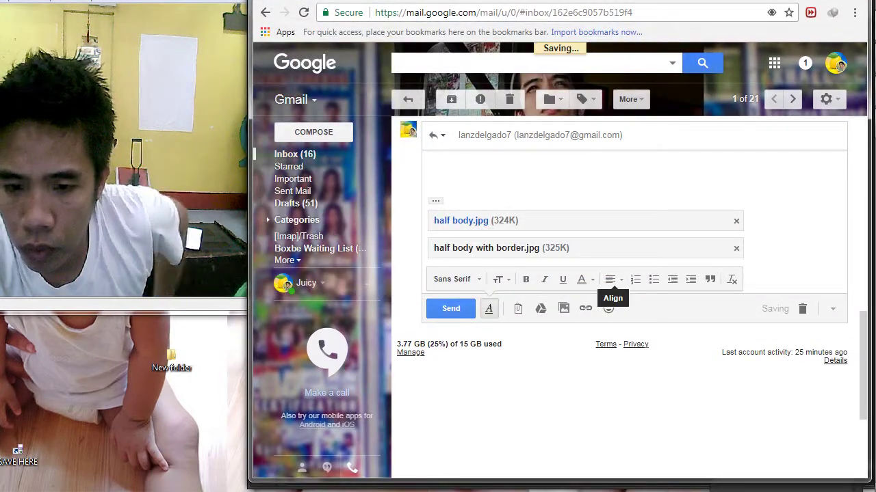
scroll(622, 273, "up", 3)
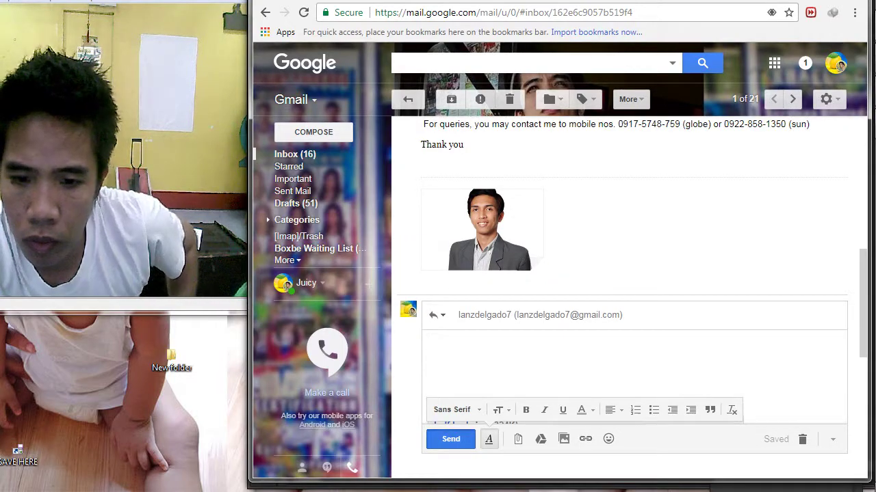
left_click(450, 439)
Preview both pictures attached to the sent reply, comparing the plain and bordered versions, and close the preview
scroll(622, 294, "down", 3)
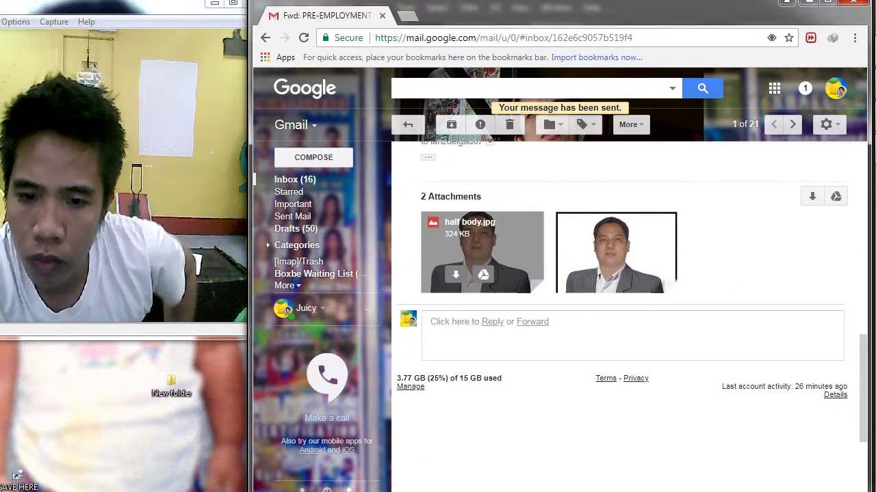
left_click(481, 225)
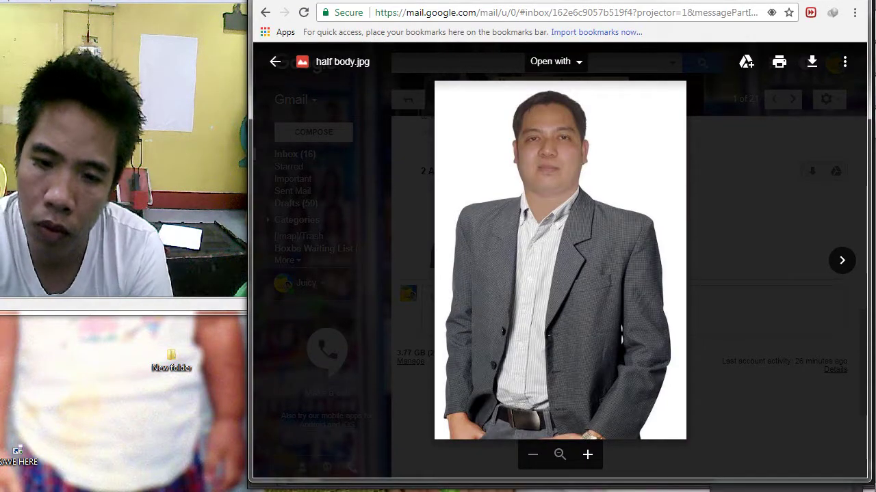
key("Right")
key("Left")
key("Right")
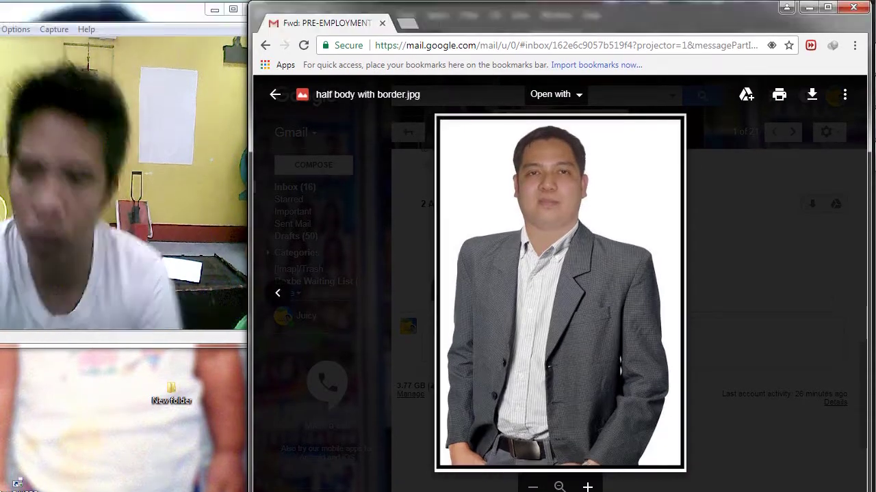
key("Escape")
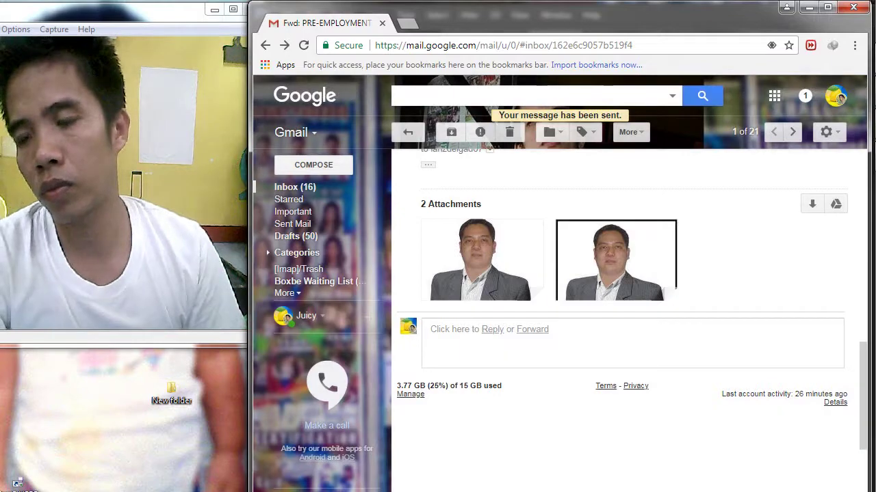
Close Chrome, quit Photoshop without saving the changes to half body.jpg, and close the Desktop folder window
key("alt+F4")
key("alt+F4")
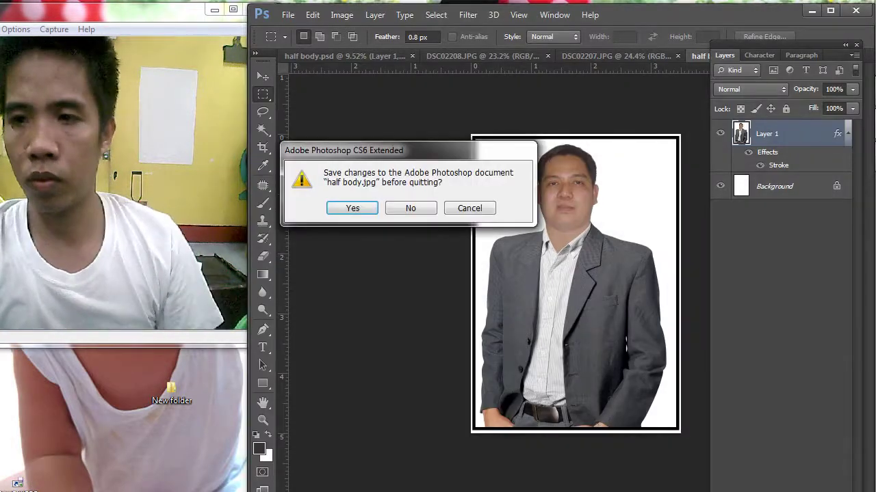
key("n")
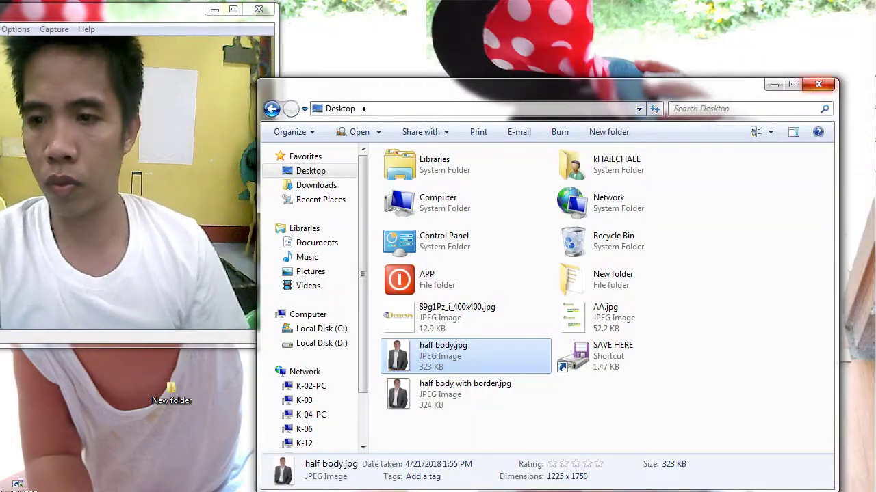
key("alt+F4")
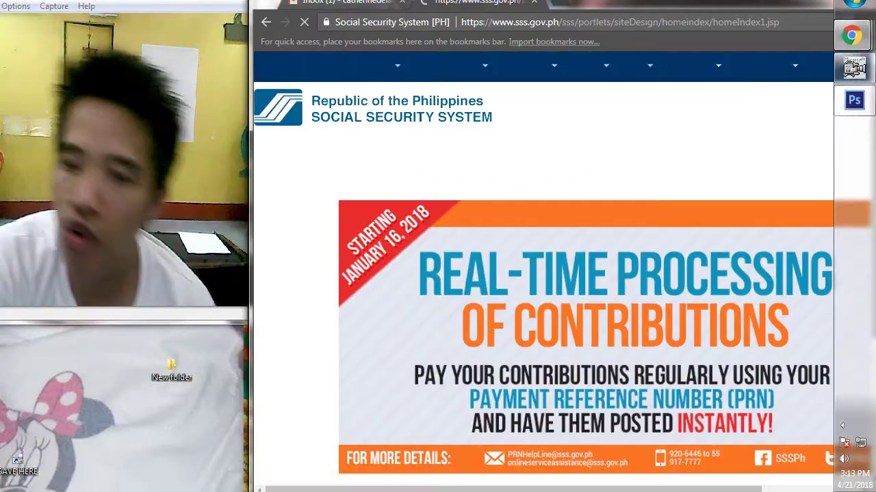
Open the online SSS number application from the "No SSS Number Yet? Apply Online!" banner on the SSS homepage
scroll(550, 273, "down", 3)
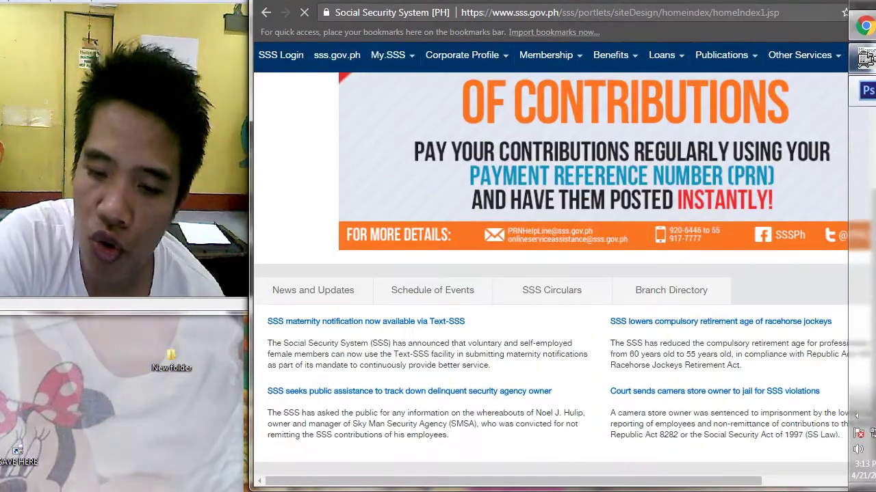
scroll(561, 273, "down", 5)
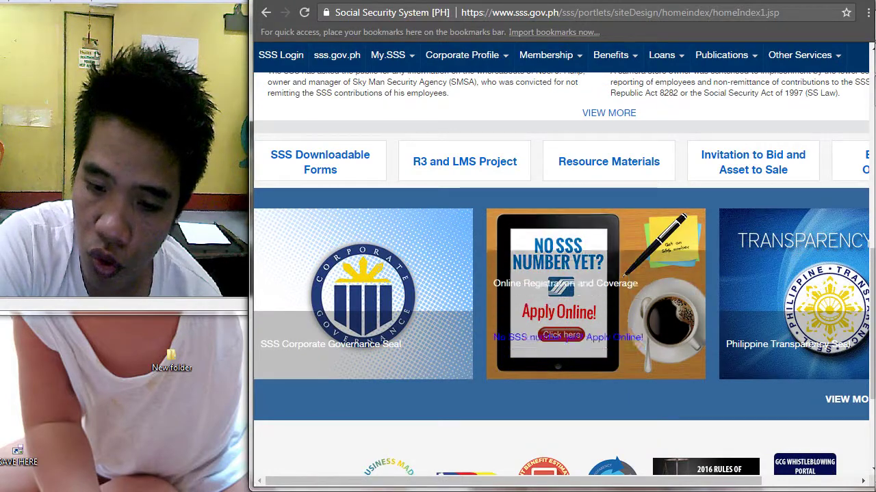
left_click(561, 334)
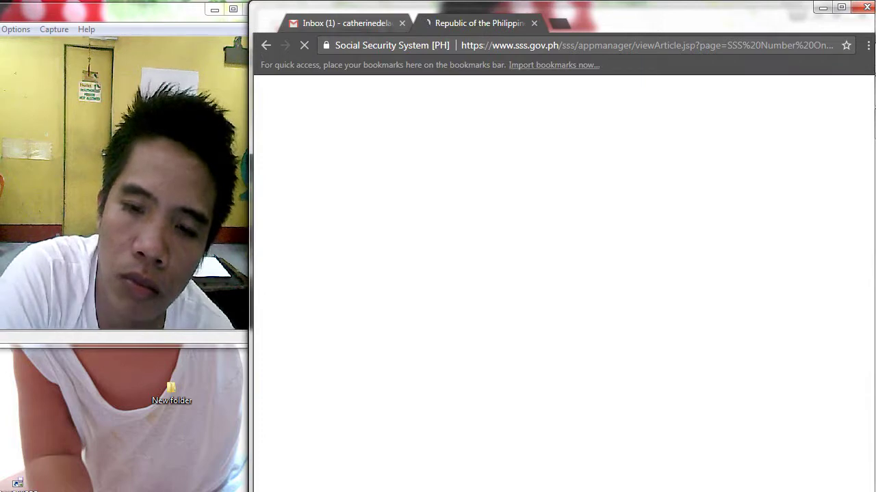
left_click(130, 185)
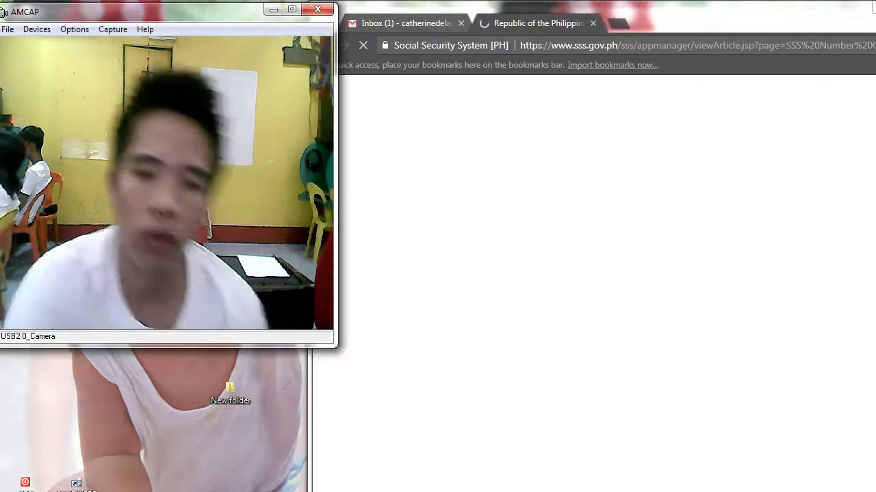